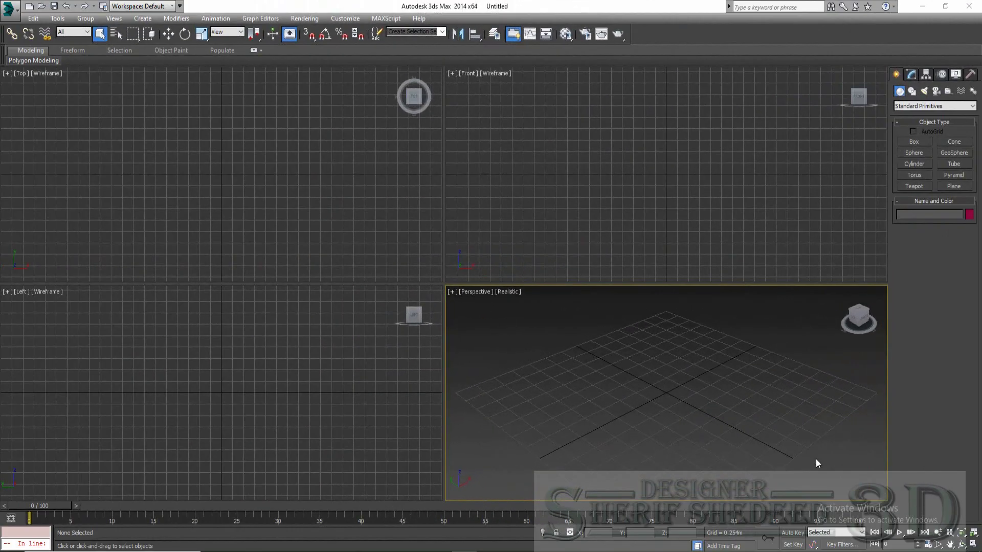
# Create a box in the maximized Perspective view and colour it dark blue.
pyautogui.click(972, 533)
pyautogui.click(912, 143)
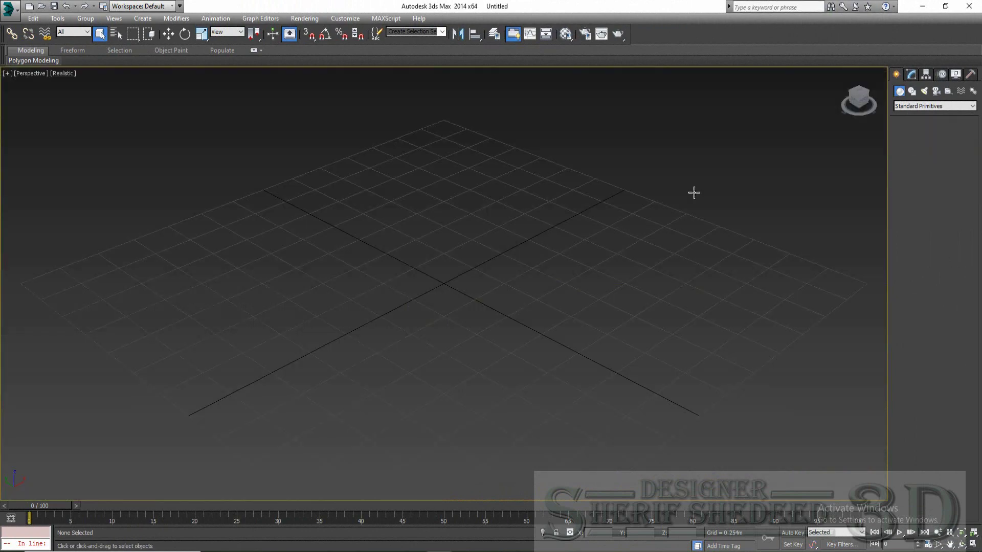
pyautogui.moveTo(474, 225); pyautogui.dragTo(408, 367)
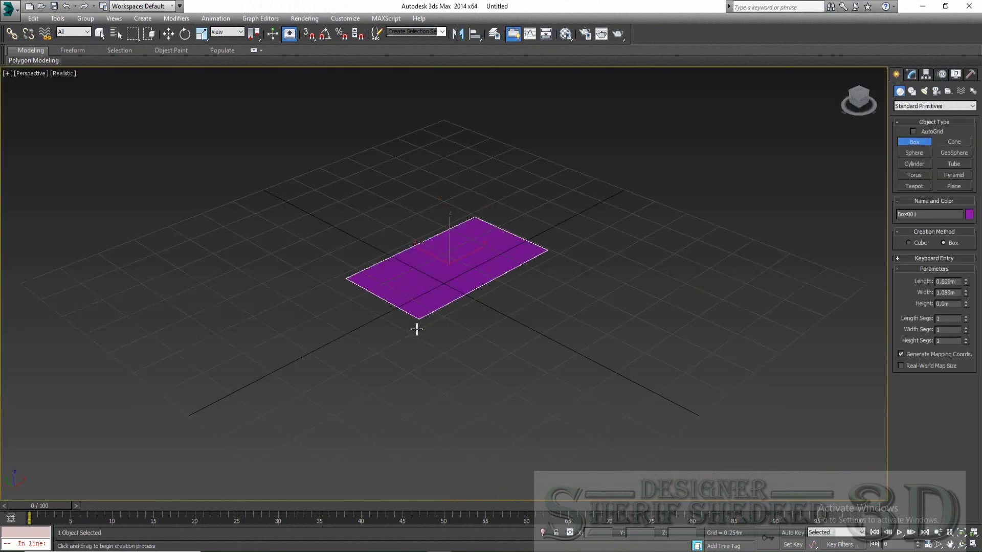
pyautogui.click(404, 262)
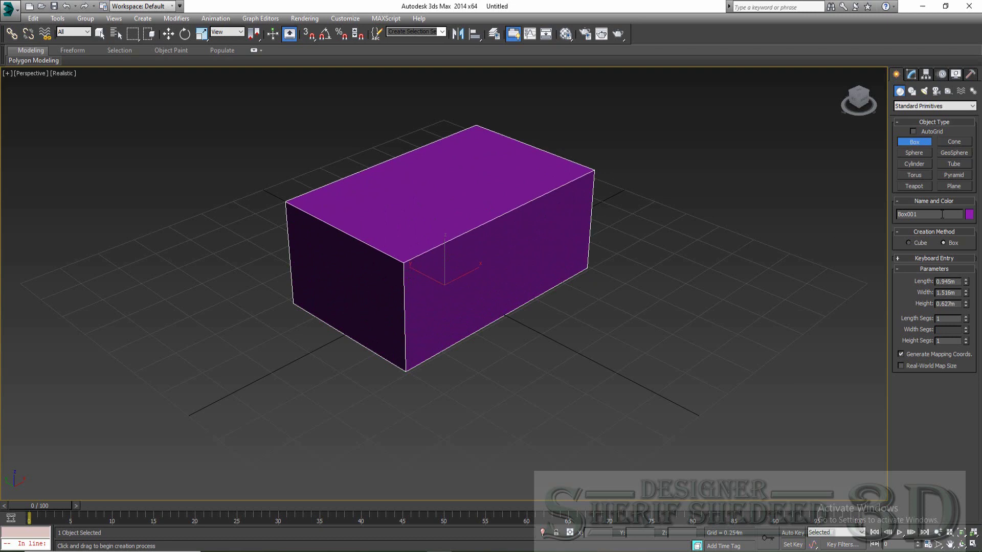
pyautogui.click(969, 215)
pyautogui.click(532, 275)
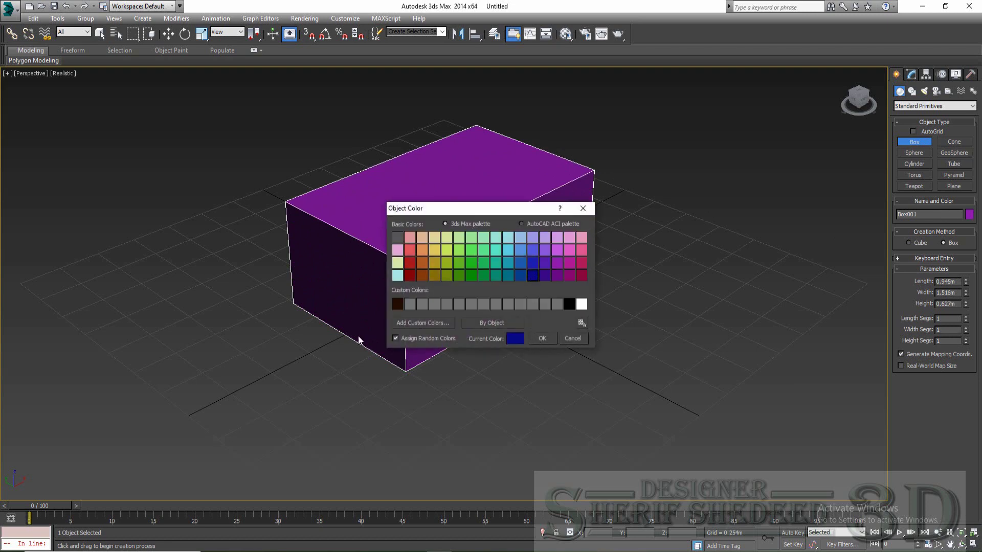
pyautogui.click(542, 338)
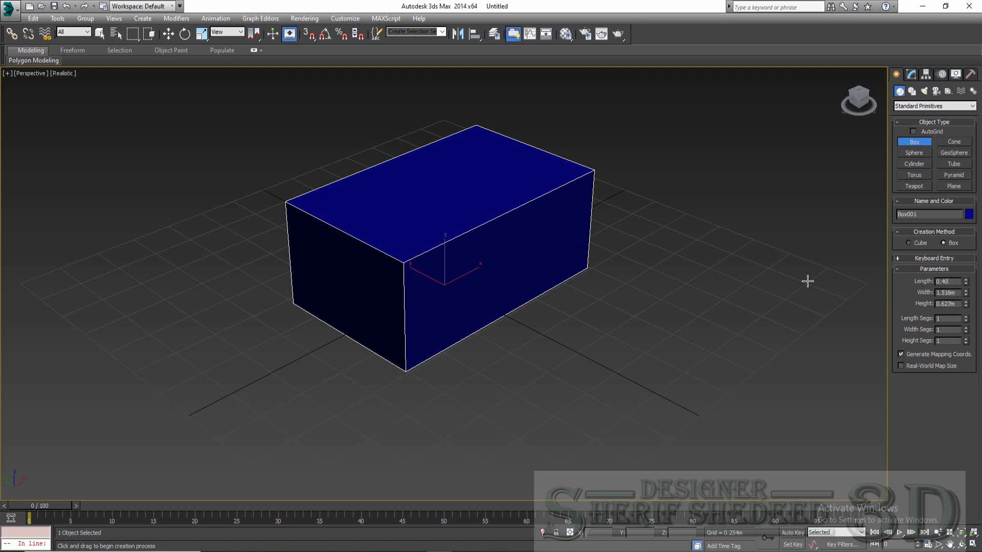
# Set the box to Length 0.407m, Width 1.703m and Height 0.526m.
pyautogui.press('Return')
pyautogui.press('Tab')
pyautogui.write('1.7')
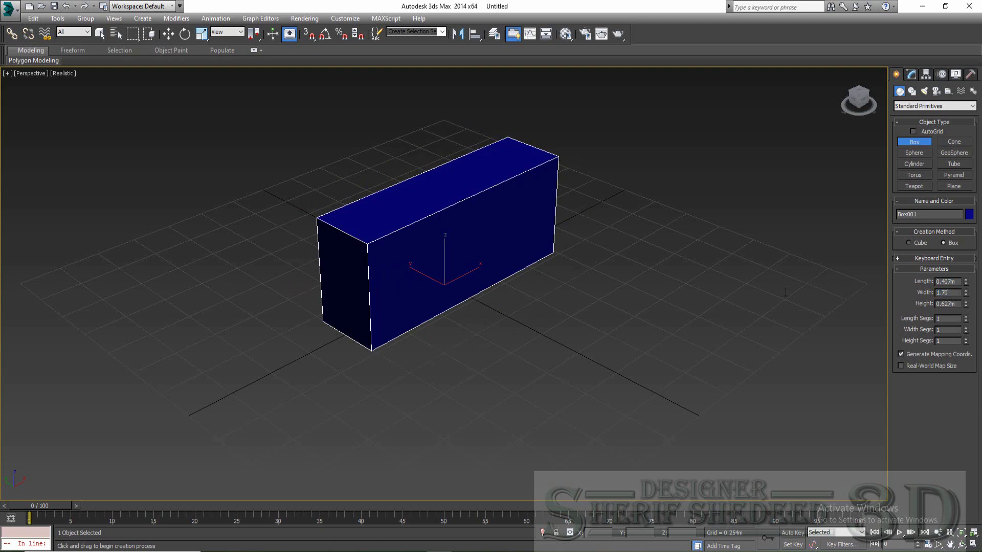
pyautogui.write('3')
pyautogui.press('Return')
pyautogui.press('Tab')
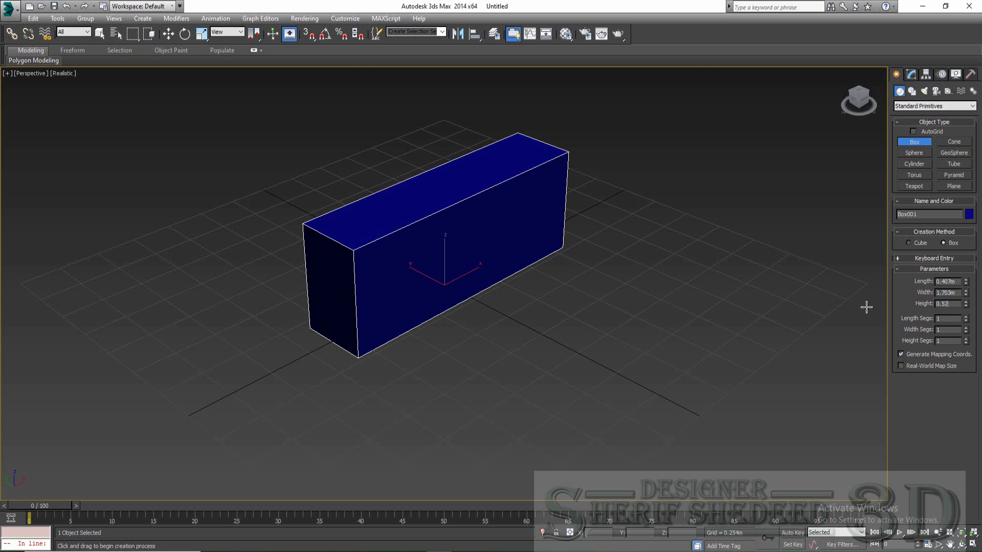
pyautogui.write('6')
pyautogui.press('Return')
# Convert the blue box to an Editable Poly.
pyautogui.keyDown('alt'); pyautogui.moveTo(474, 315); pyautogui.dragTo(419, 284, button='middle'); pyautogui.keyUp('alt')
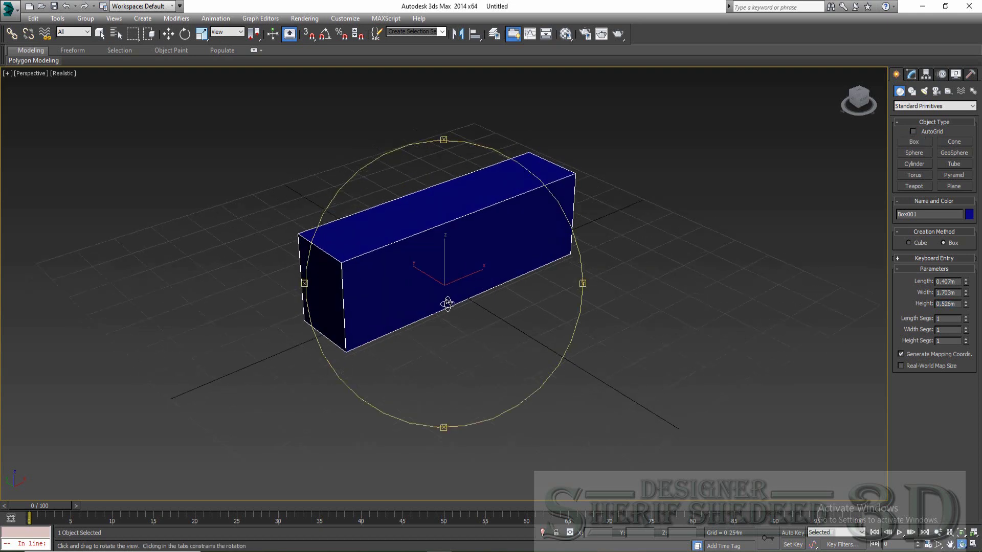
pyautogui.rightClick(418, 283)
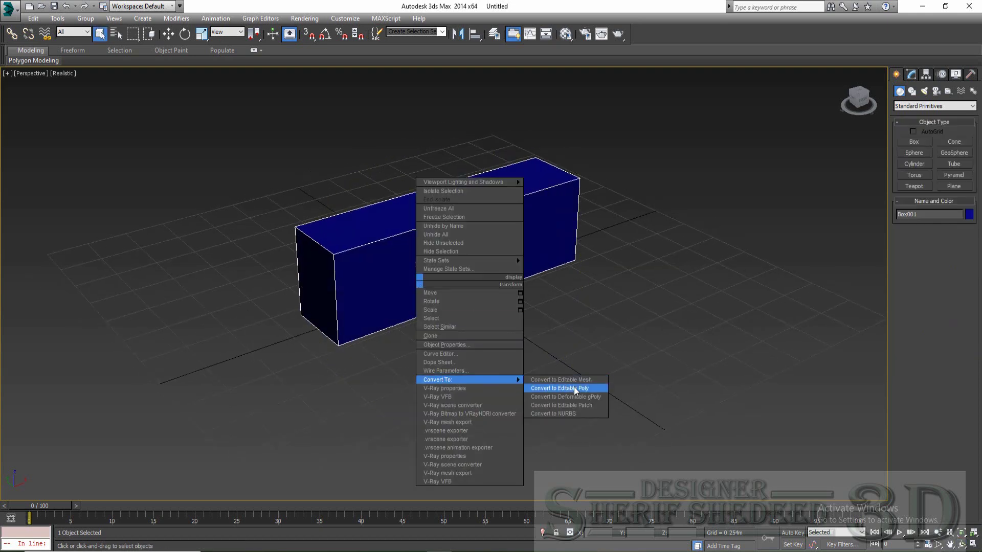
pyautogui.click(558, 385)
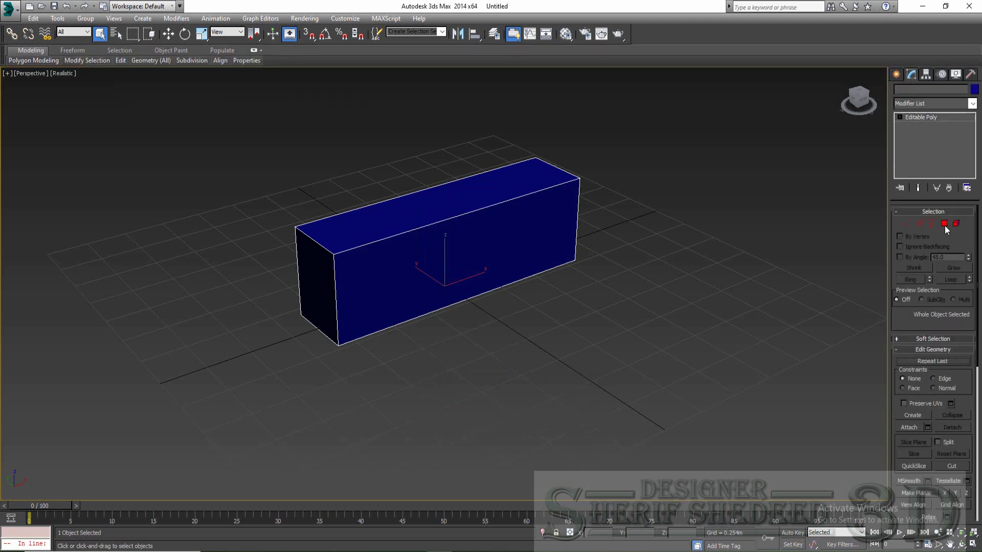
# In Polygon mode, select both short end faces of the box.
pyautogui.click(944, 226)
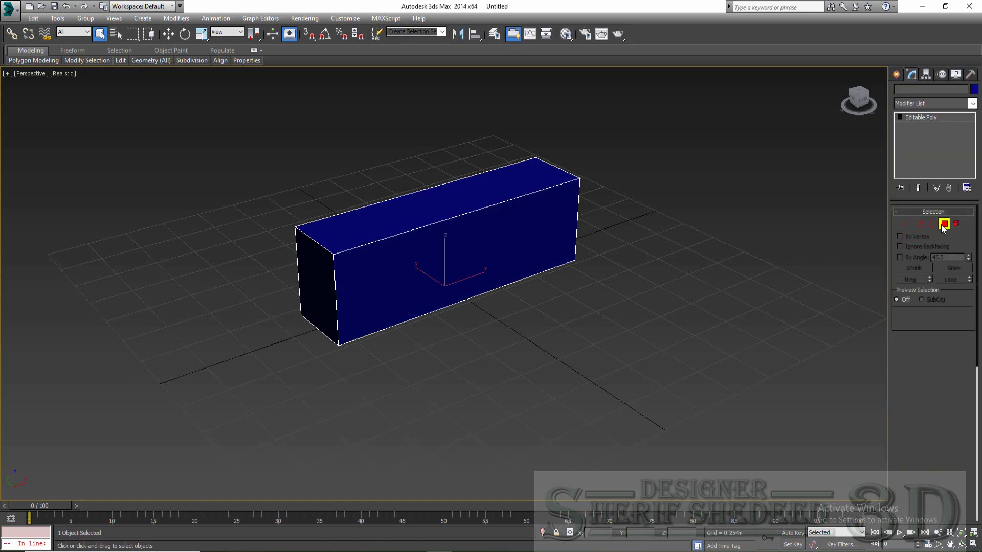
pyautogui.click(324, 281)
pyautogui.hotkey('ctrl', 'r')
pyautogui.moveTo(506, 316)
pyautogui.mouseDown()
pyautogui.moveTo(393, 296)
pyautogui.moveTo(578, 326)
pyautogui.mouseUp()
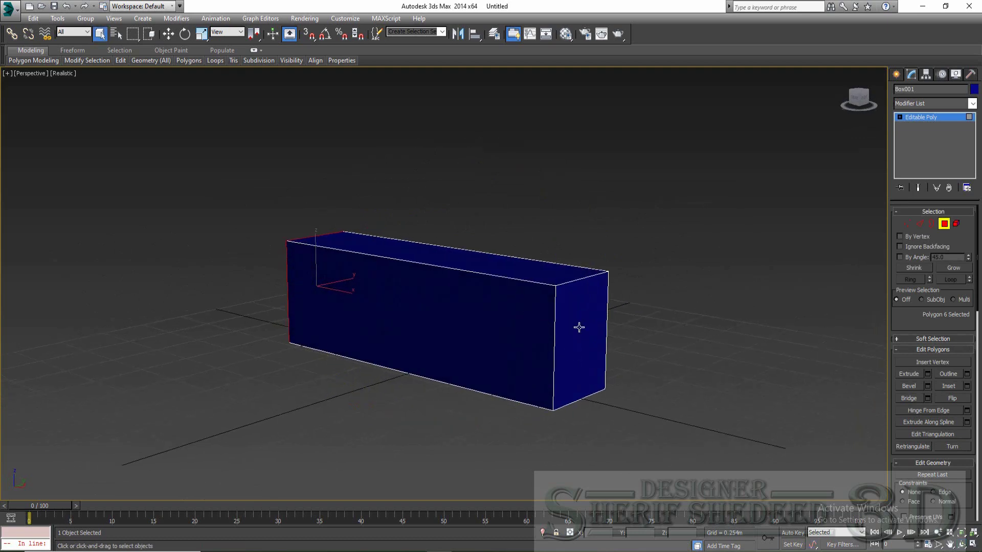
pyautogui.keyDown('ctrl'); pyautogui.click(578, 325); pyautogui.keyUp('ctrl')
pyautogui.moveTo(494, 346); pyautogui.dragTo(548, 345)
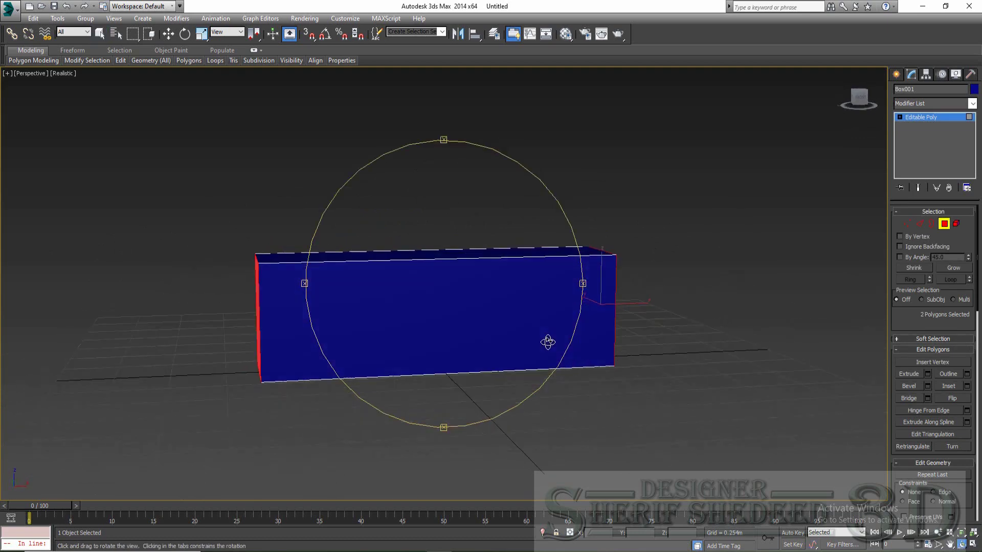
# Try a 0.05m extrusion of the end faces, then cancel the pending extrusions.
pyautogui.click(927, 374)
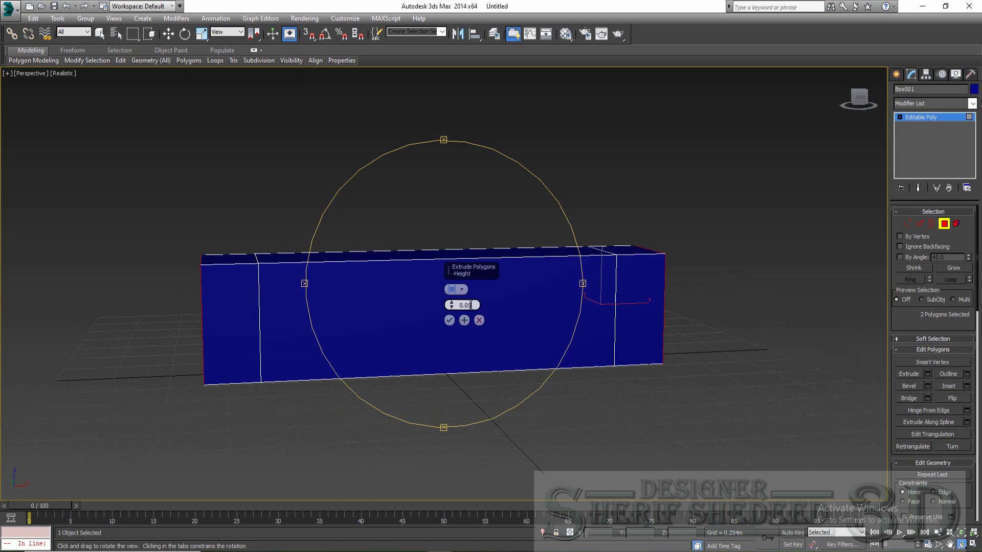
pyautogui.press('Return')
pyautogui.click(464, 320)
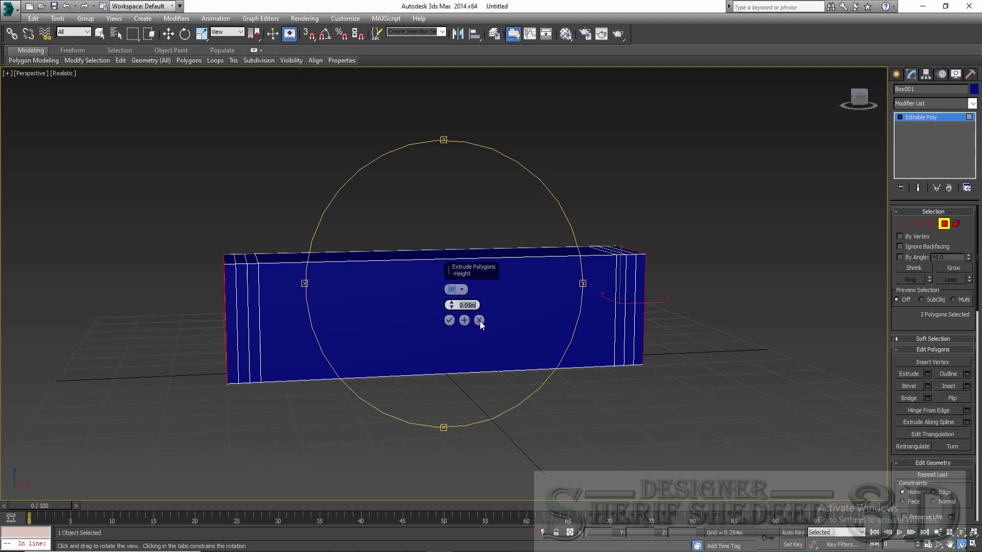
pyautogui.click(479, 321)
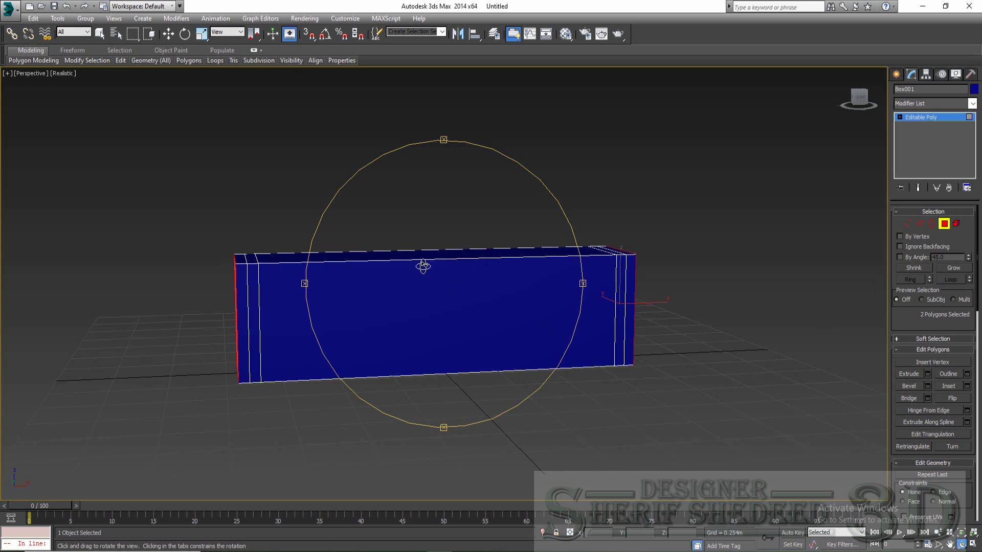
pyautogui.click(928, 375)
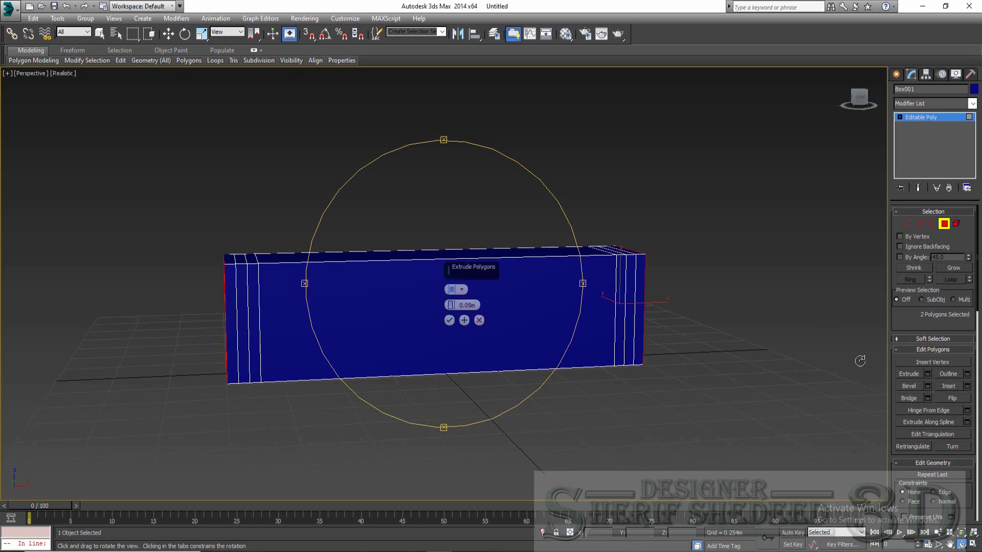
pyautogui.click(481, 321)
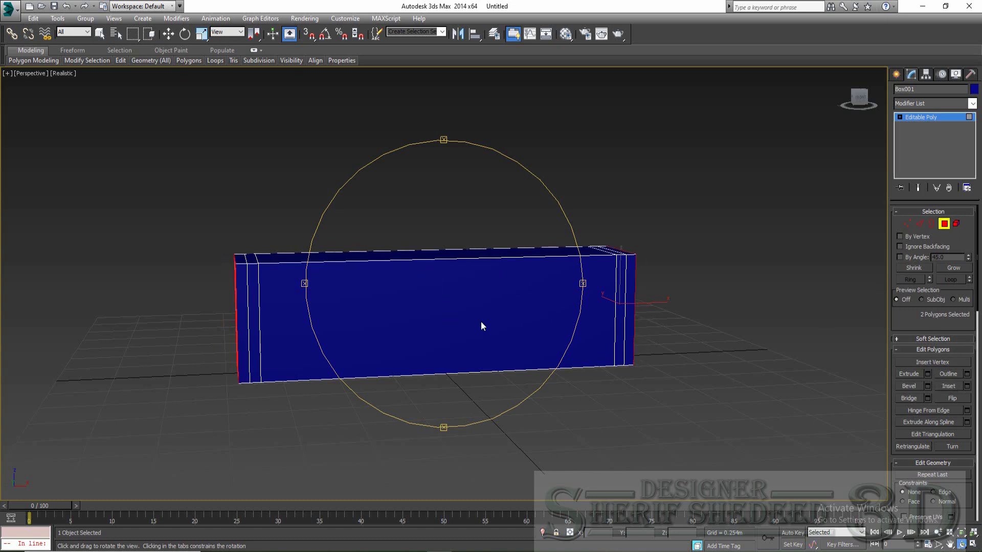
# Extrude the end faces alternately by 0.273m and 0.05m, accepting the final extrusion.
pyautogui.click(928, 375)
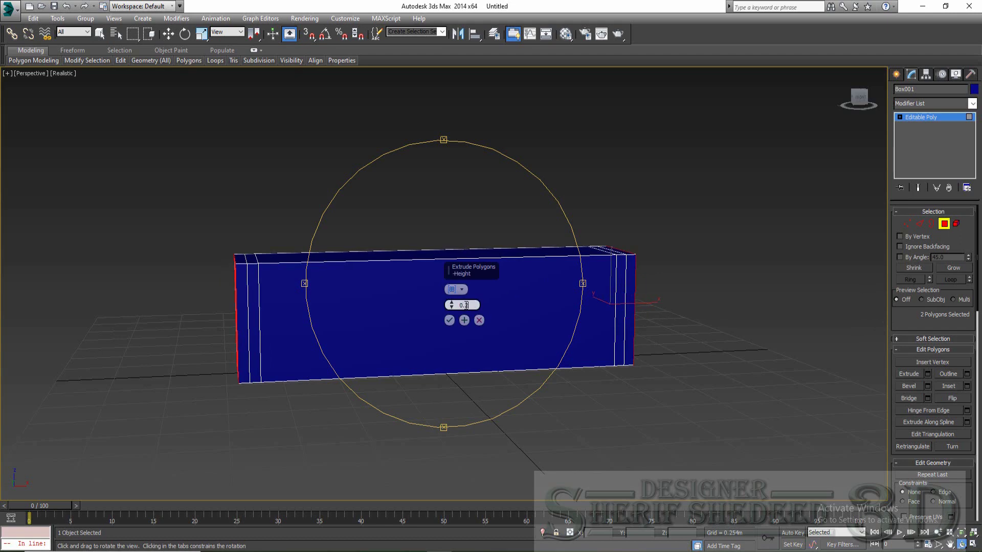
pyautogui.moveTo(465, 305); pyautogui.dragTo(465, 306)
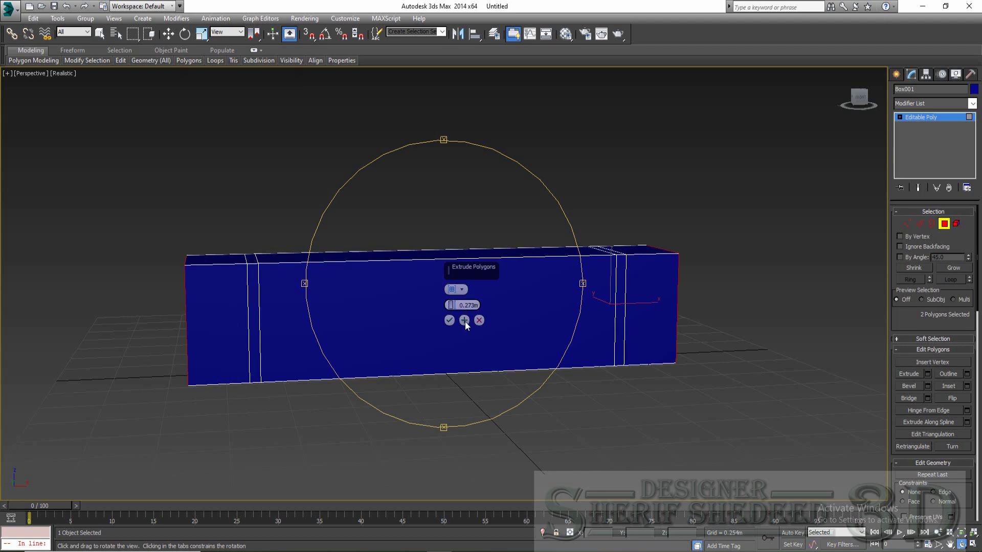
pyautogui.click(465, 321)
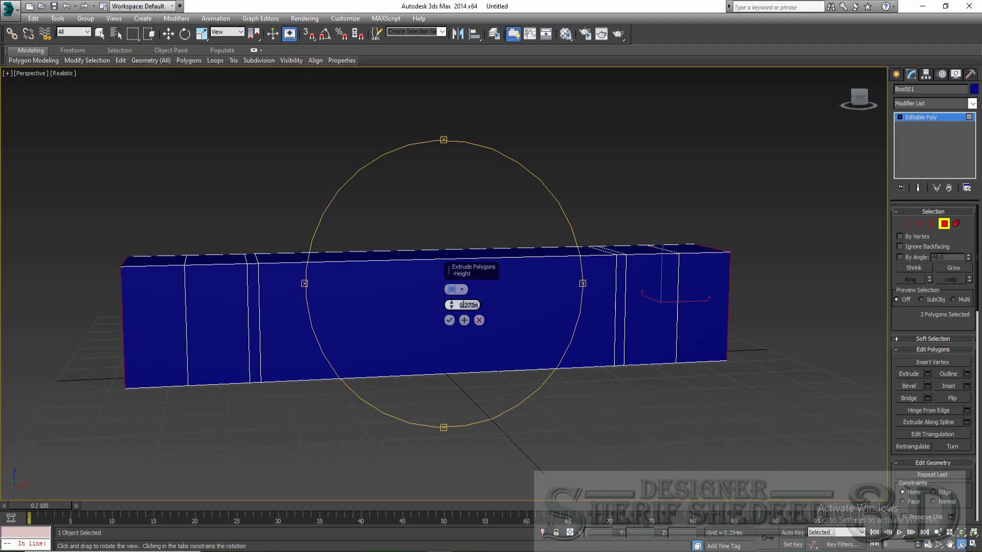
pyautogui.write('0.050')
pyautogui.press('Return')
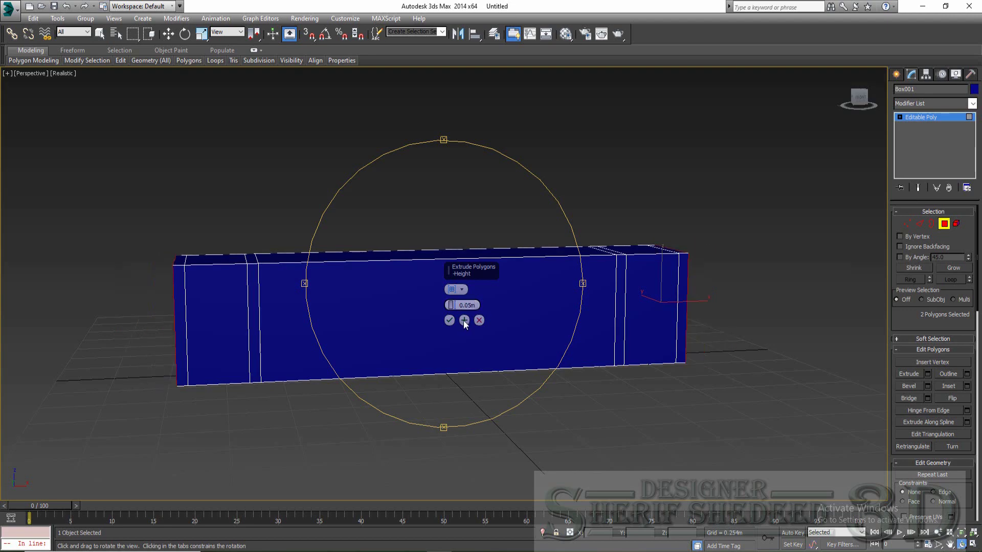
pyautogui.click(463, 320)
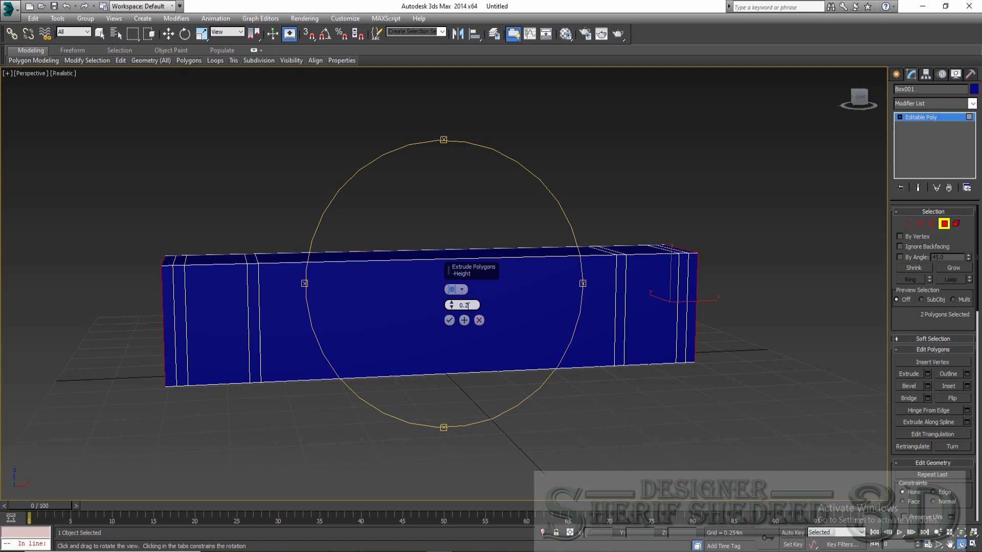
pyautogui.write('73m')
pyautogui.press('Return')
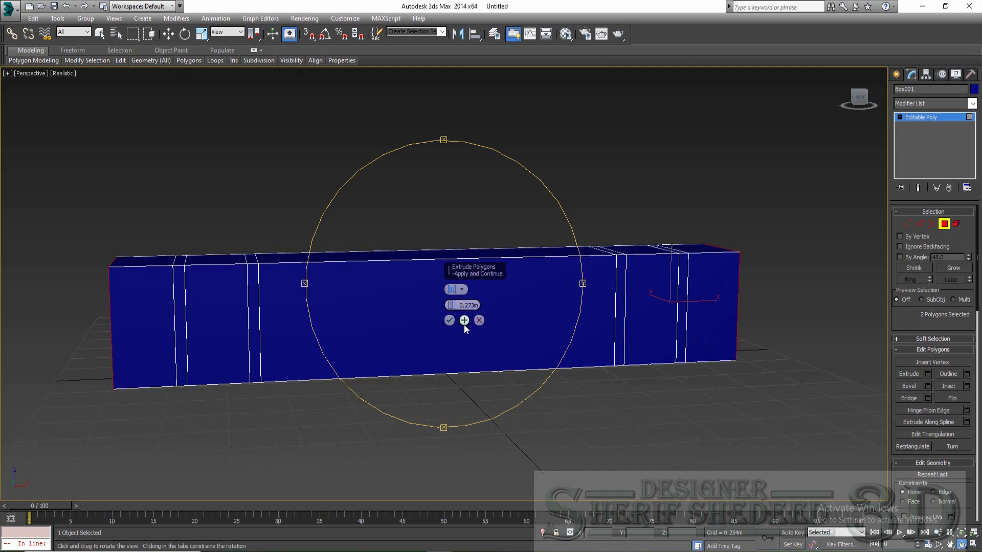
pyautogui.click(465, 321)
pyautogui.write('0.050')
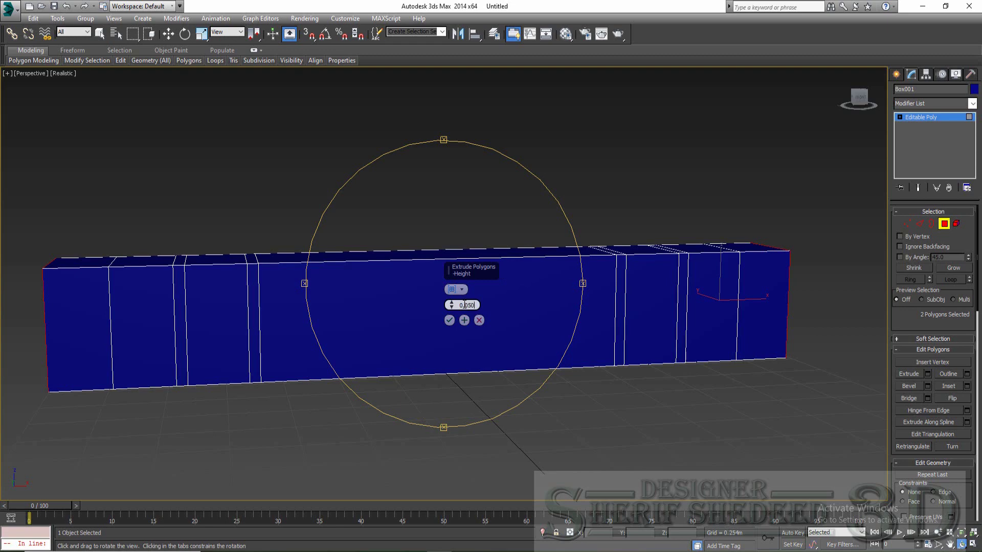
pyautogui.press('Return')
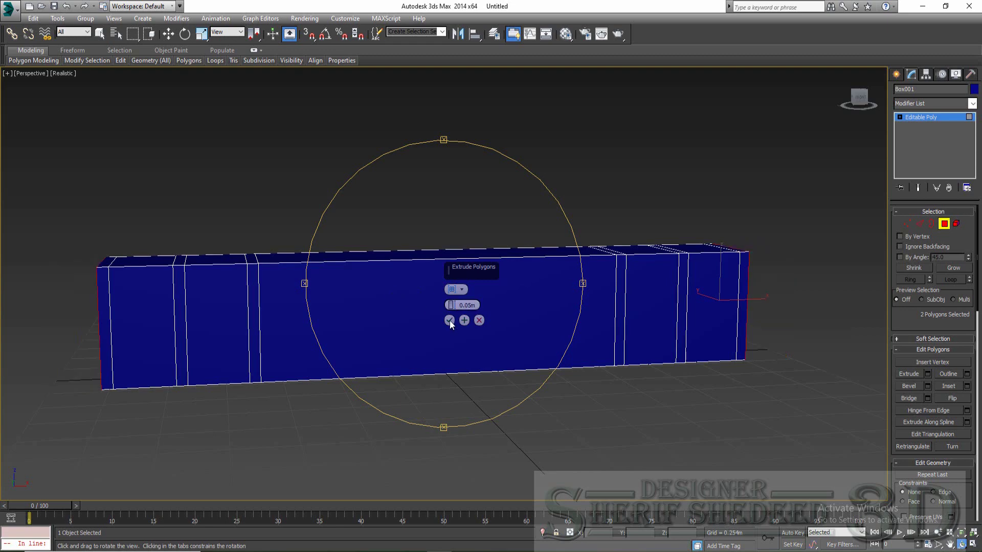
pyautogui.click(450, 322)
pyautogui.moveTo(471, 315); pyautogui.dragTo(456, 335)
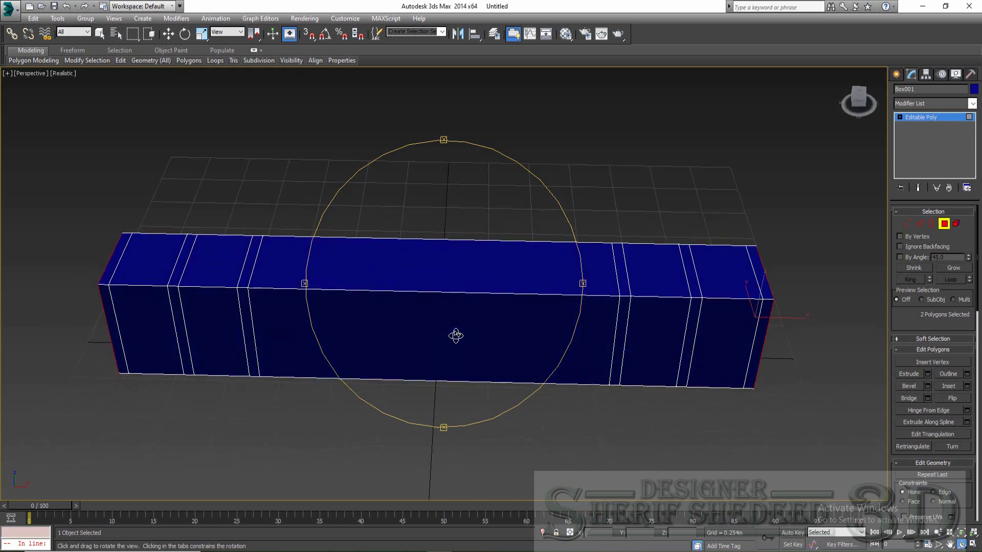
# Select six top faces along the box.
pyautogui.rightClick(730, 285)
pyautogui.keyDown('ctrl'); pyautogui.click(731, 275); pyautogui.keyUp('ctrl')
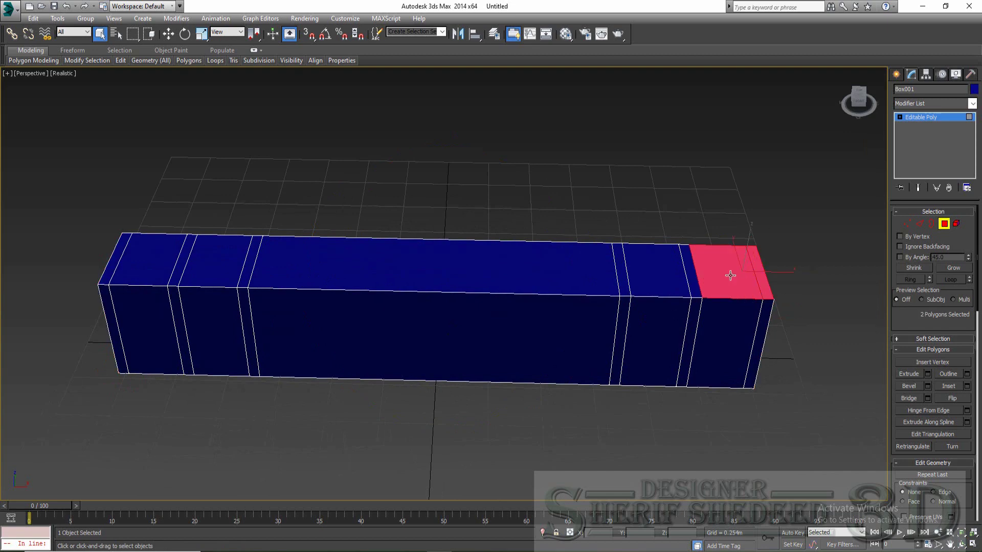
pyautogui.keyDown('ctrl'); pyautogui.click(660, 276); pyautogui.keyUp('ctrl')
pyautogui.keyDown('ctrl'); pyautogui.click(620, 271); pyautogui.keyUp('ctrl')
pyautogui.keyDown('ctrl'); pyautogui.click(254, 277); pyautogui.keyUp('ctrl')
pyautogui.keyDown('ctrl'); pyautogui.click(220, 271); pyautogui.keyUp('ctrl')
pyautogui.keyDown('ctrl'); pyautogui.click(176, 273); pyautogui.keyUp('ctrl')
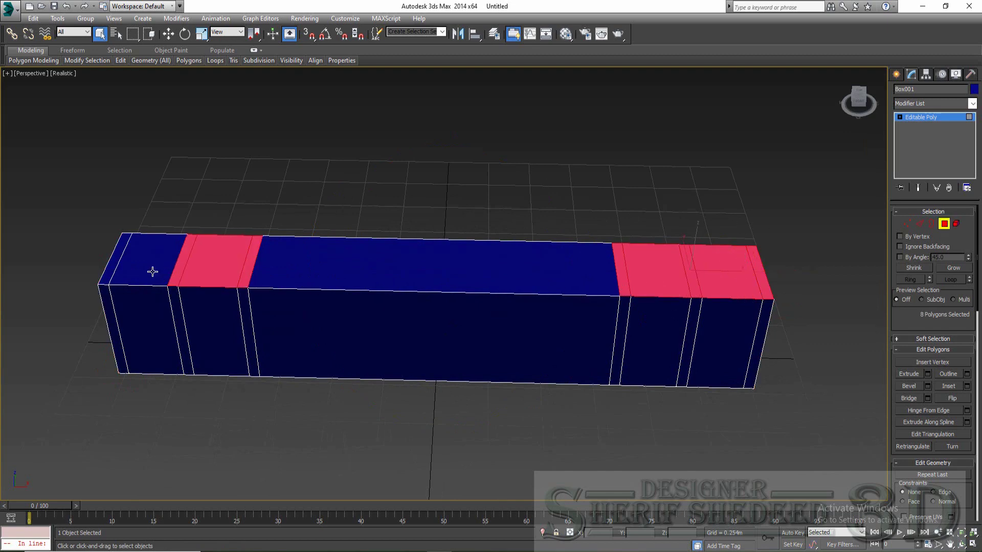
# Add the front-end polygon strips to the face selection.
pyautogui.hotkey('ctrl', 'r')
pyautogui.moveTo(468, 294); pyautogui.dragTo(494, 246)
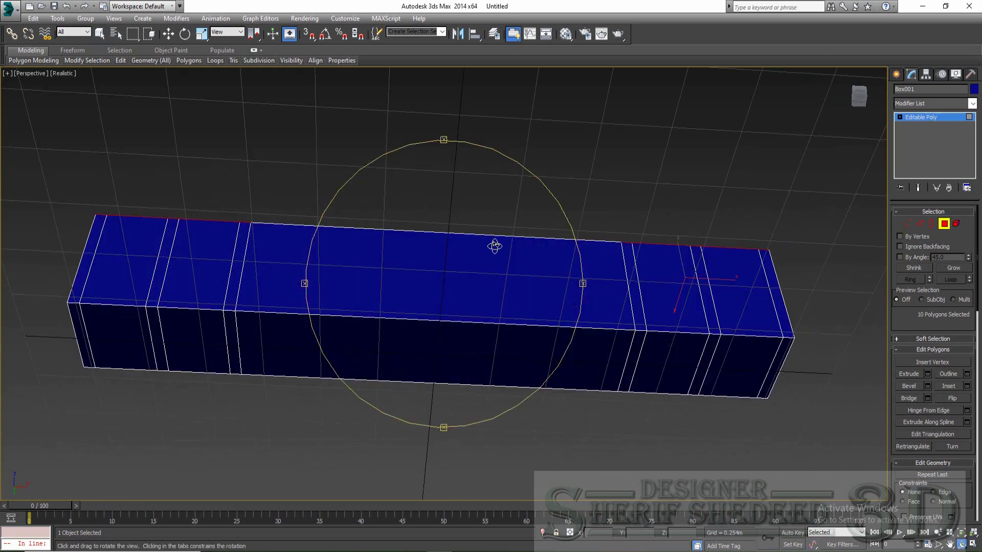
pyautogui.rightClick(800, 369)
pyautogui.keyDown('ctrl'); pyautogui.click(778, 361); pyautogui.keyUp('ctrl')
pyautogui.keyDown('ctrl'); pyautogui.click(705, 362); pyautogui.keyUp('ctrl')
pyautogui.keyDown('ctrl'); pyautogui.click(630, 362); pyautogui.keyUp('ctrl')
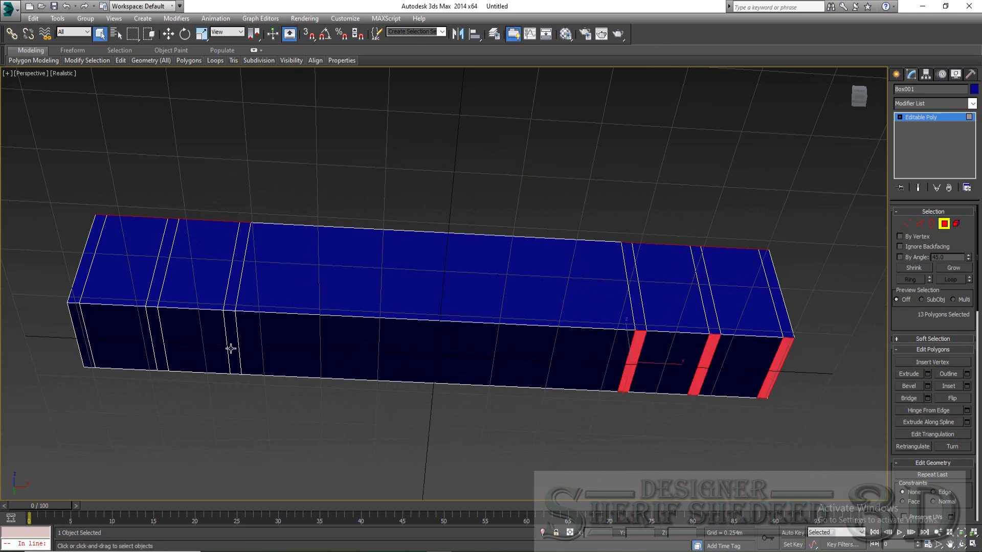
pyautogui.keyDown('ctrl'); pyautogui.click(230, 348); pyautogui.keyUp('ctrl')
pyautogui.keyDown('ctrl'); pyautogui.click(740, 362); pyautogui.keyUp('ctrl')
pyautogui.keyDown('ctrl'); pyautogui.click(675, 372); pyautogui.keyUp('ctrl')
pyautogui.keyDown('ctrl'); pyautogui.click(587, 375); pyautogui.keyUp('ctrl')
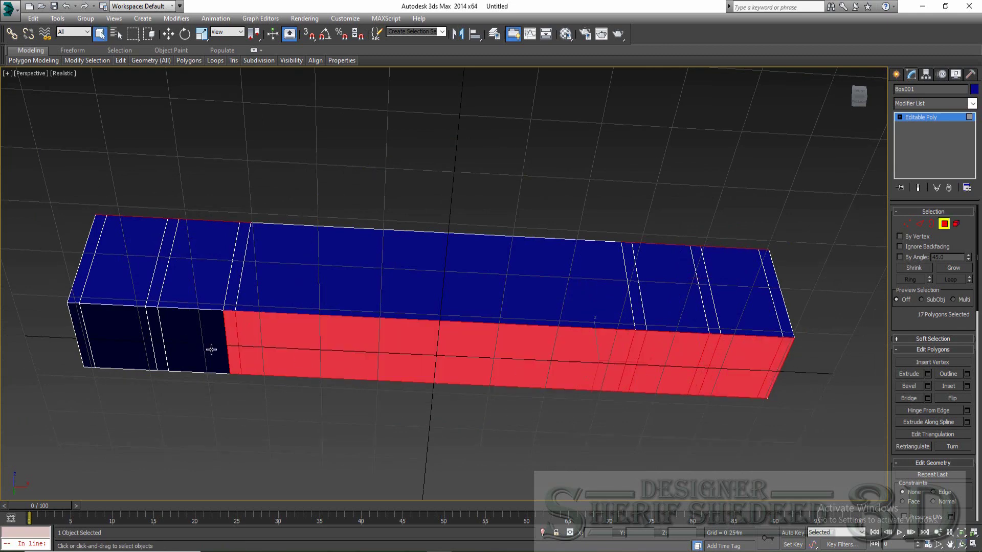
pyautogui.keyDown('ctrl'); pyautogui.click(212, 350); pyautogui.keyUp('ctrl')
pyautogui.keyDown('ctrl'); pyautogui.click(138, 339); pyautogui.keyUp('ctrl')
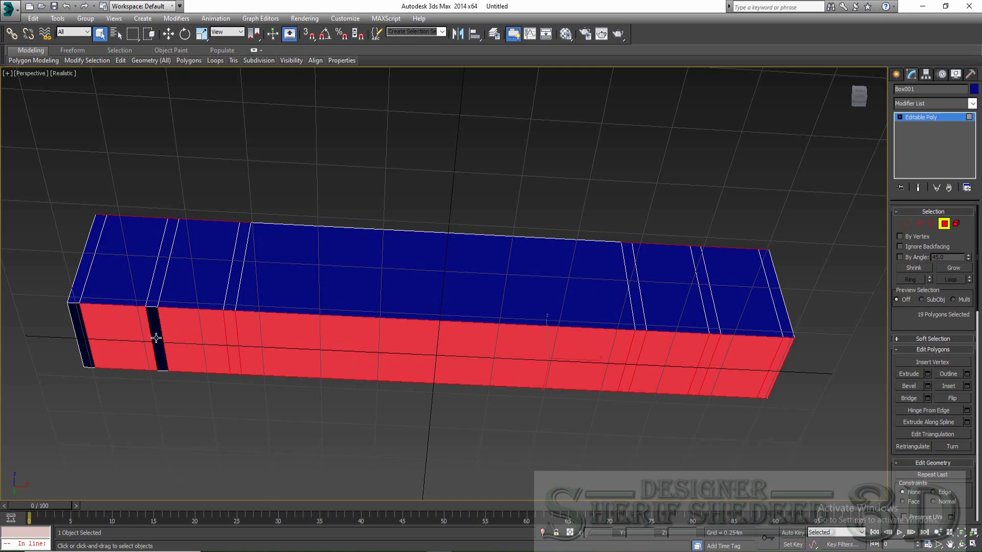
pyautogui.keyDown('ctrl'); pyautogui.click(84, 335); pyautogui.keyUp('ctrl')
# Add the central top polygon and extrude the selected polygons.
pyautogui.hotkey('ctrl', 'r')
pyautogui.moveTo(383, 274)
pyautogui.mouseDown()
pyautogui.moveTo(449, 346)
pyautogui.moveTo(436, 358)
pyautogui.moveTo(441, 305)
pyautogui.moveTo(453, 342)
pyautogui.moveTo(486, 258)
pyautogui.mouseUp()
pyautogui.rightClick(487, 259)
pyautogui.keyDown('ctrl'); pyautogui.click(486, 259); pyautogui.keyUp('ctrl')
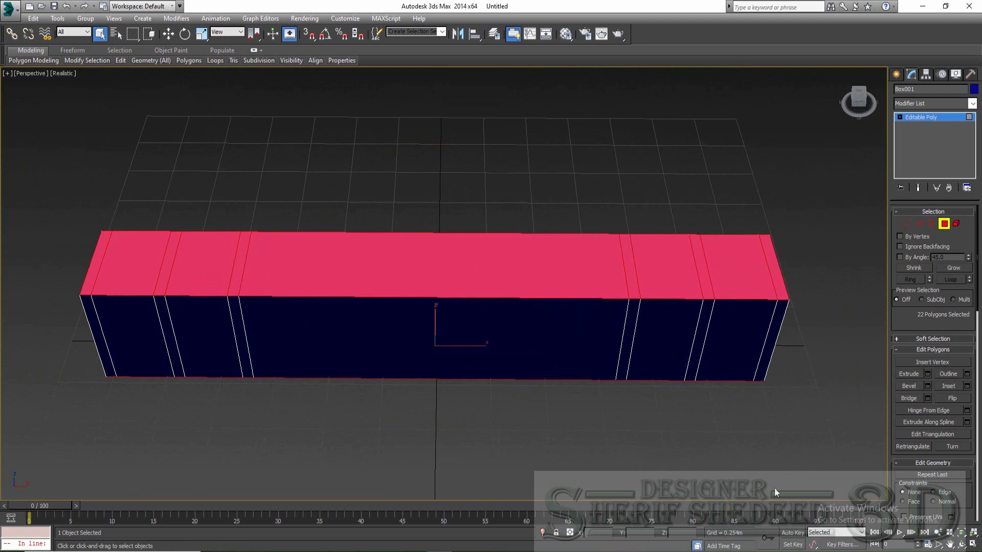
pyautogui.click(928, 373)
pyautogui.click(452, 317)
# Extrude the six narrow top strips up into tall uprights.
pyautogui.click(773, 259)
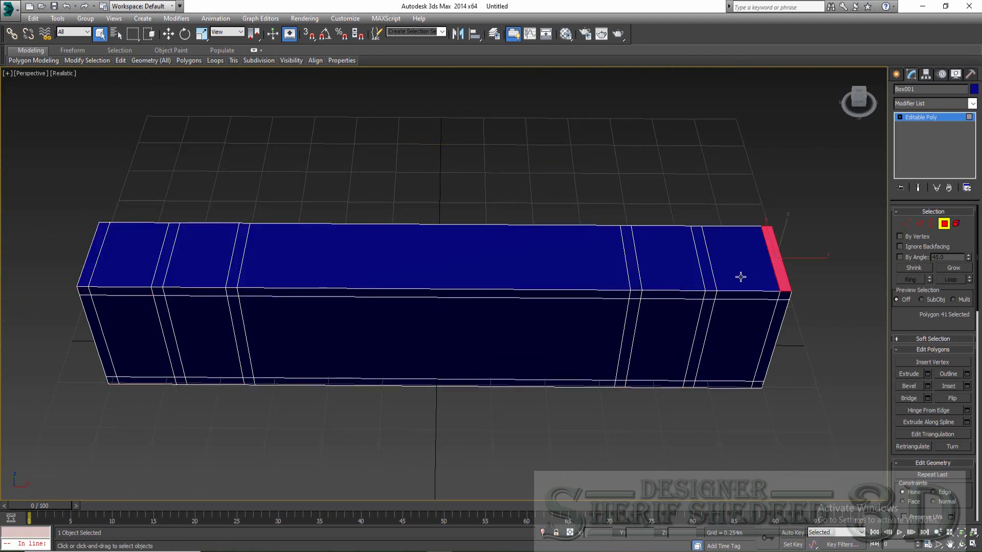
pyautogui.keyDown('ctrl'); pyautogui.click(710, 274); pyautogui.keyUp('ctrl')
pyautogui.keyDown('ctrl'); pyautogui.click(634, 273); pyautogui.keyUp('ctrl')
pyautogui.keyDown('ctrl'); pyautogui.click(239, 278); pyautogui.keyUp('ctrl')
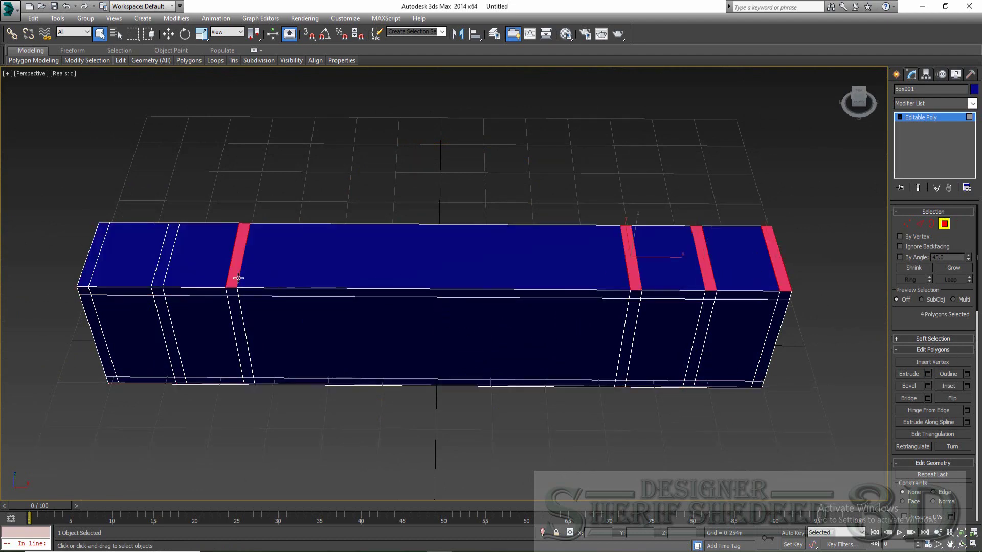
pyautogui.keyDown('ctrl'); pyautogui.click(155, 277); pyautogui.keyUp('ctrl')
pyautogui.keyDown('ctrl'); pyautogui.click(88, 267); pyautogui.keyUp('ctrl')
pyautogui.click(926, 374)
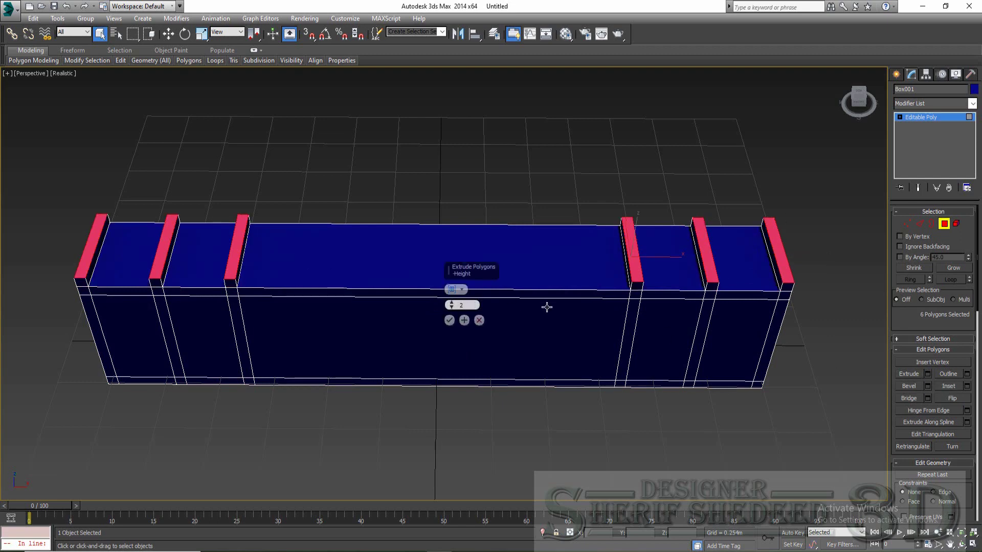
pyautogui.press('Return')
pyautogui.click(449, 321)
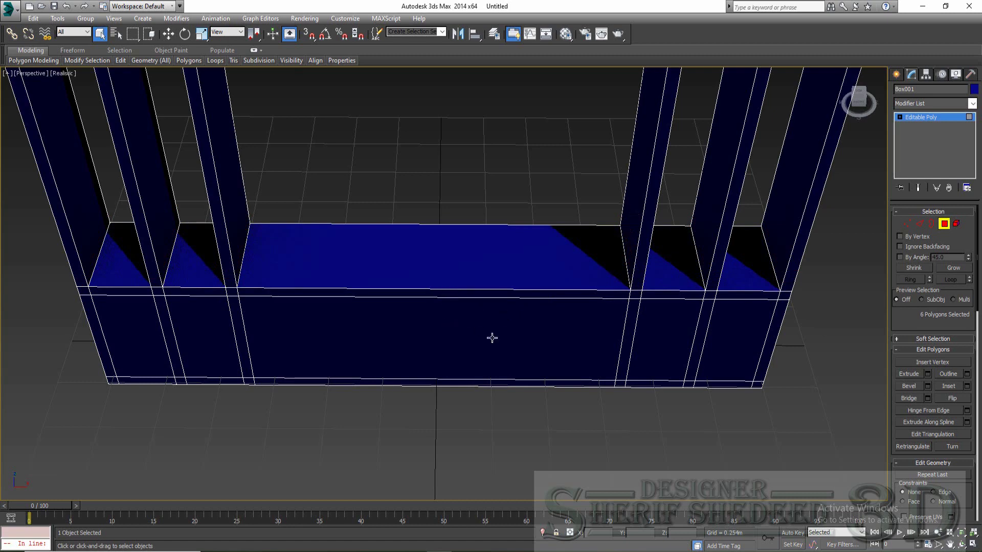
# Select the front panels between the uprights in the four-view layout.
pyautogui.click(735, 344)
pyautogui.keyDown('ctrl'); pyautogui.click(677, 355); pyautogui.keyUp('ctrl')
pyautogui.keyDown('ctrl'); pyautogui.click(503, 350); pyautogui.keyUp('ctrl')
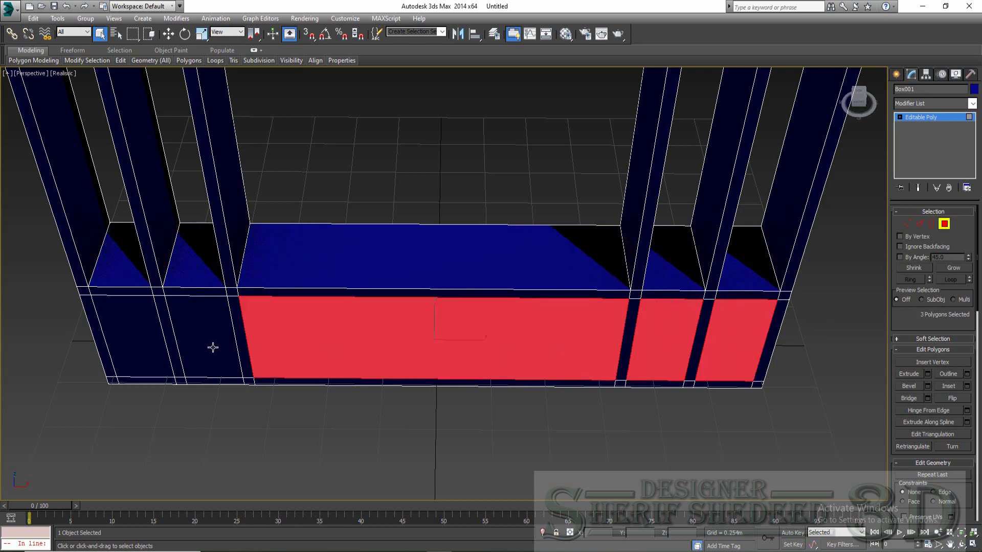
pyautogui.keyDown('ctrl'); pyautogui.click(210, 347); pyautogui.keyUp('ctrl')
pyautogui.keyDown('ctrl'); pyautogui.click(131, 351); pyautogui.keyUp('ctrl')
pyautogui.click(973, 544)
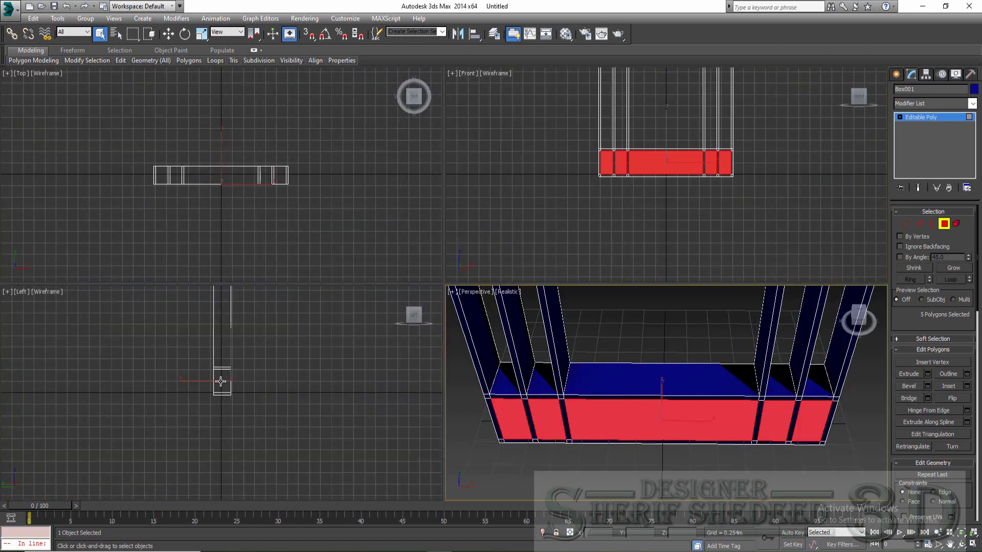
pyautogui.scroll(5, 220, 381)
# Recess the front panels inward by -0.338m and exit Polygon mode.
pyautogui.click(927, 374)
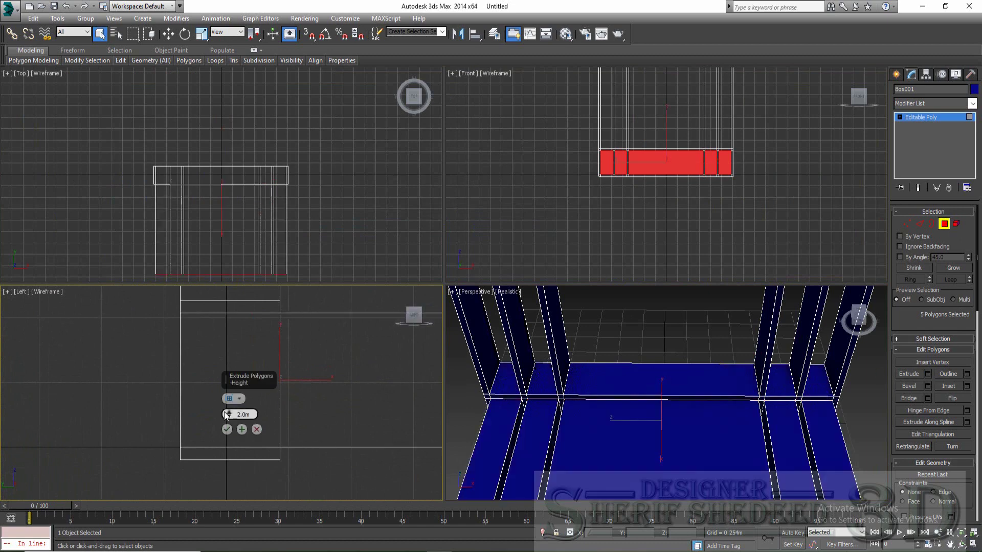
pyautogui.moveTo(225, 416); pyautogui.dragTo(212, 509)
pyautogui.click(227, 429)
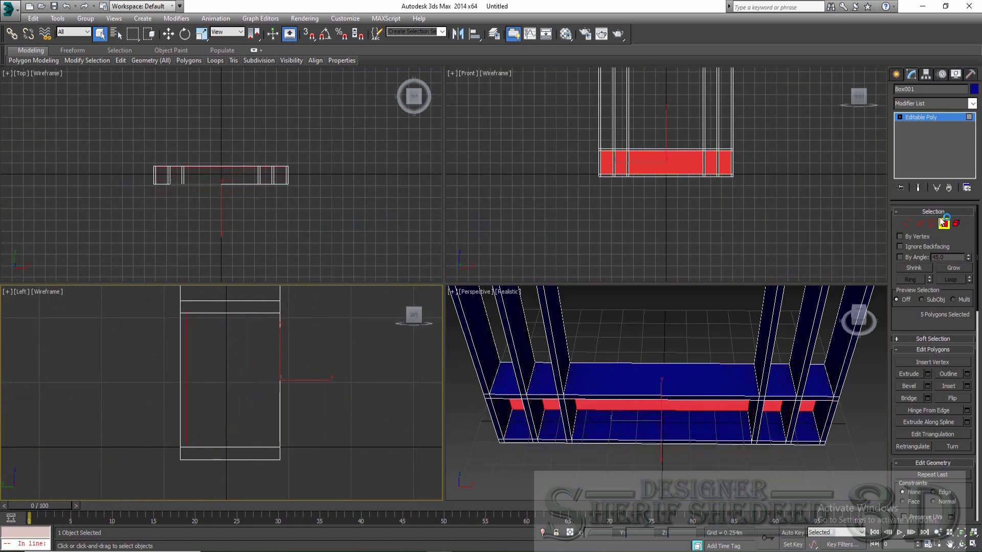
pyautogui.click(944, 222)
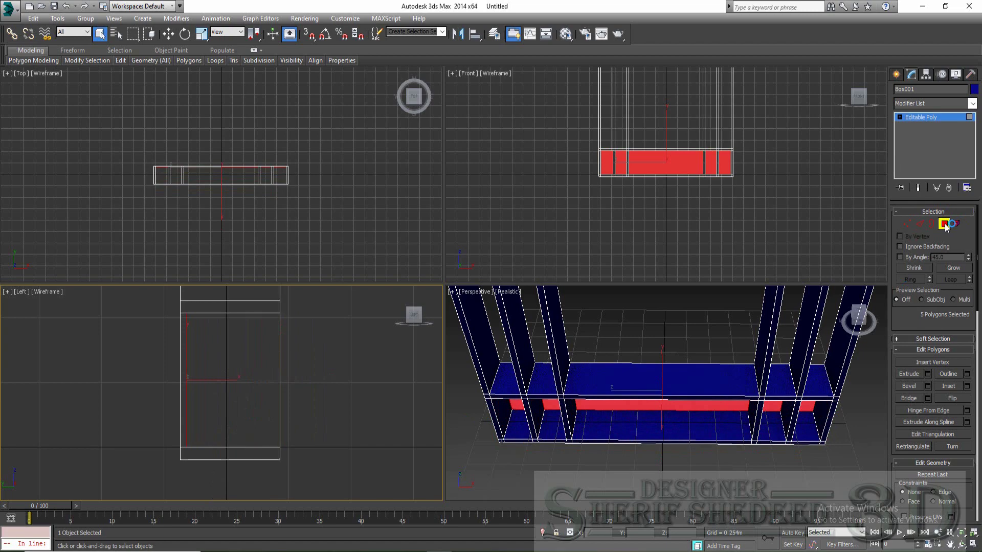
pyautogui.rightClick(222, 355)
# Orbit the Perspective view, then recentre and maximize the Top view over the shelving unit.
pyautogui.click(240, 357)
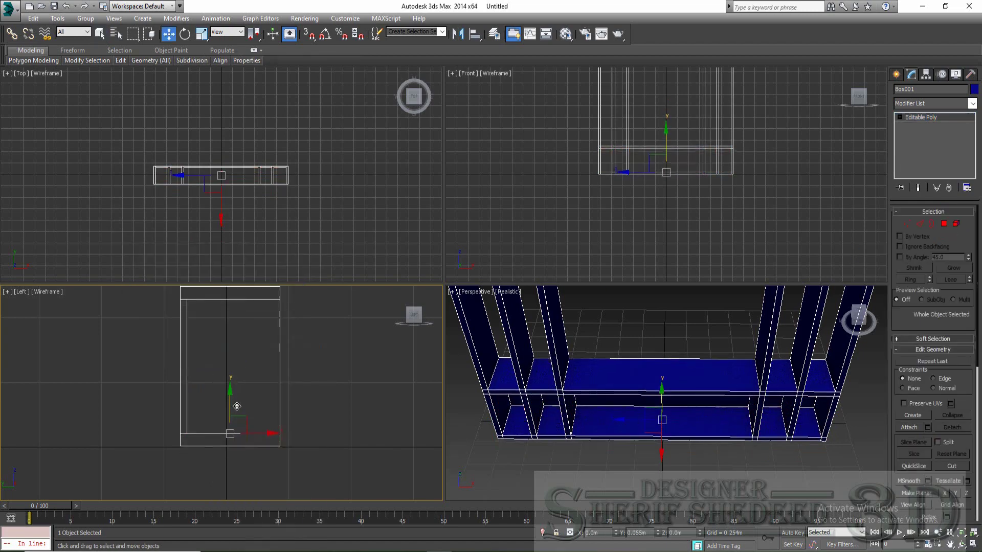
pyautogui.click(662, 410)
pyautogui.click(973, 546)
pyautogui.moveTo(515, 287); pyautogui.dragTo(509, 317)
pyautogui.click(973, 546)
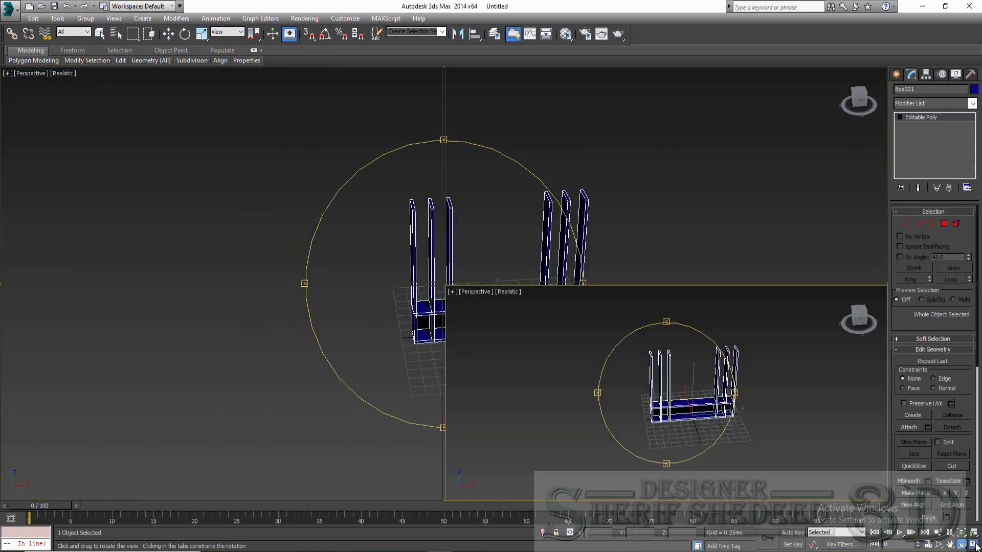
pyautogui.moveTo(283, 176)
pyautogui.mouseDown(button='middle')
pyautogui.moveTo(263, 165)
pyautogui.moveTo(371, 151)
pyautogui.mouseUp(button='middle')
pyautogui.click(973, 546)
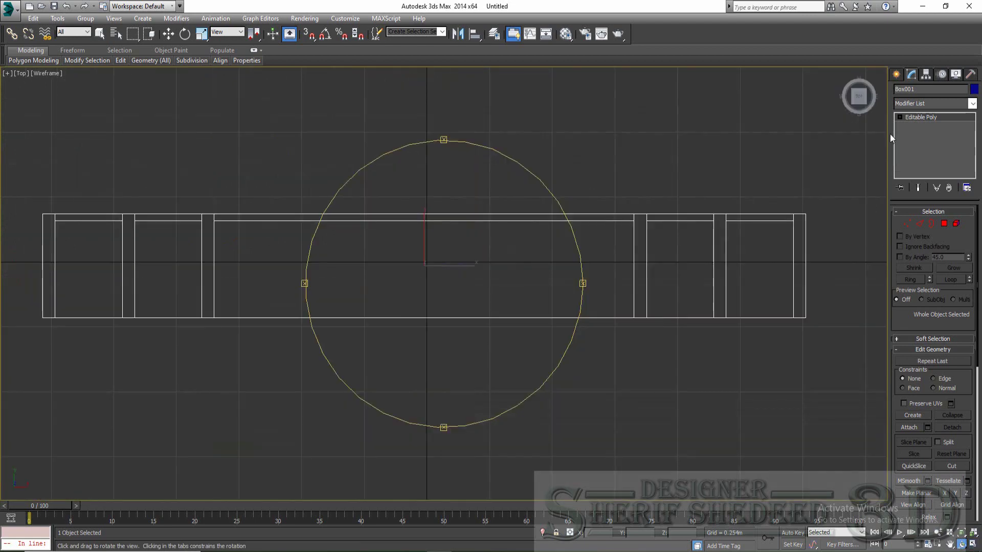
pyautogui.click(896, 74)
# With snaps on, draw 0.05m-high boxes in the two right compartments and the long middle one.
pyautogui.click(913, 142)
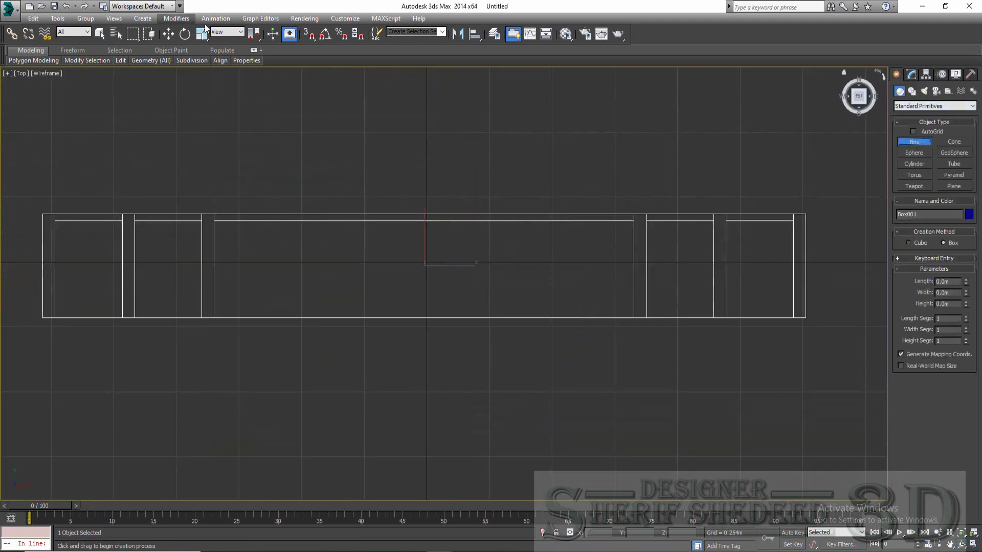
pyautogui.click(309, 34)
pyautogui.moveTo(793, 318); pyautogui.dragTo(725, 221)
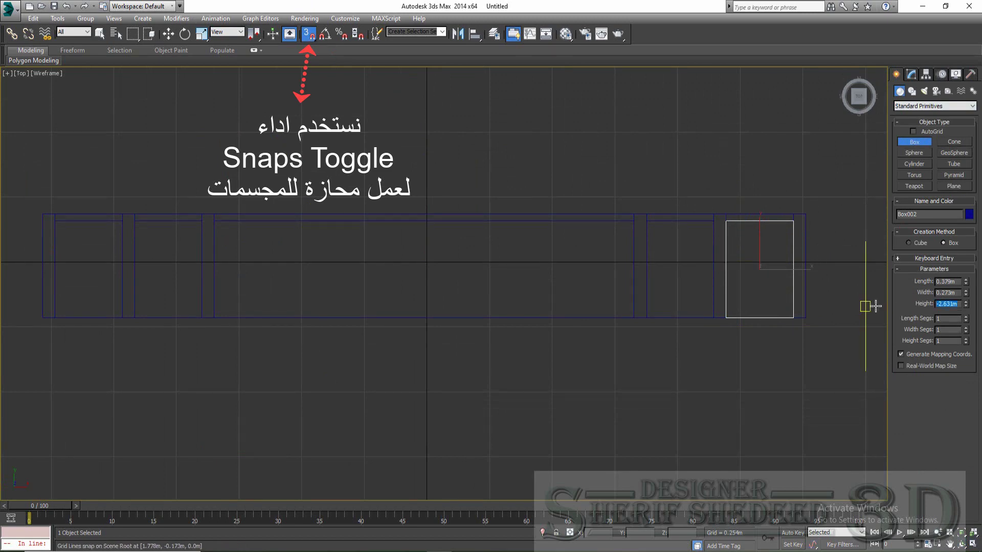
pyautogui.write('0.05m')
pyautogui.press('Return')
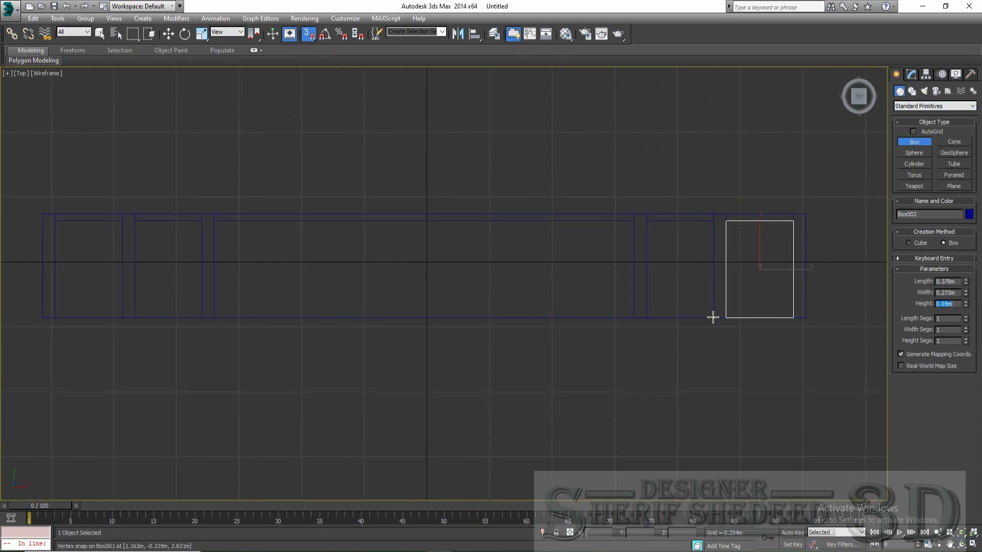
pyautogui.moveTo(713, 318); pyautogui.dragTo(648, 224)
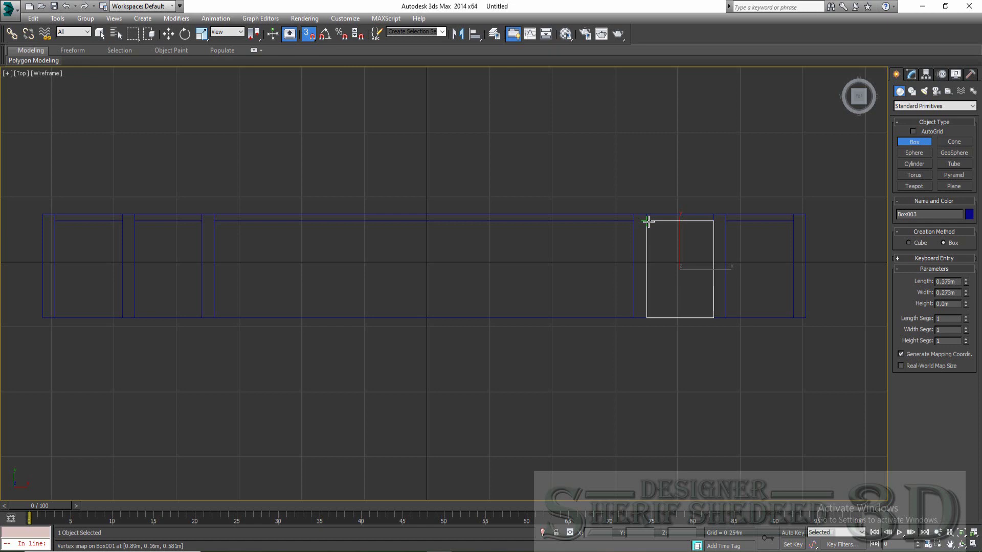
pyautogui.write('0.0')
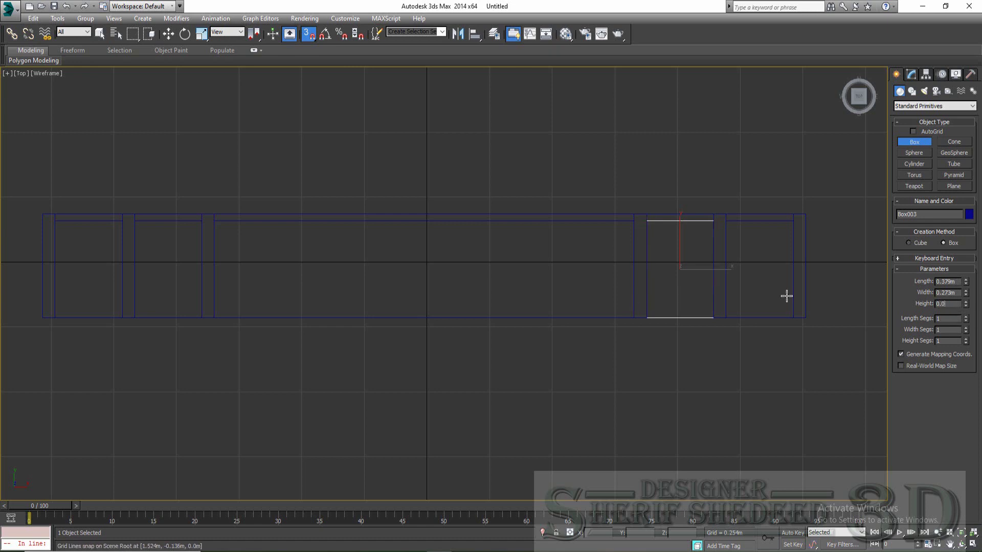
pyautogui.press('Return')
pyautogui.moveTo(633, 221); pyautogui.dragTo(214, 318)
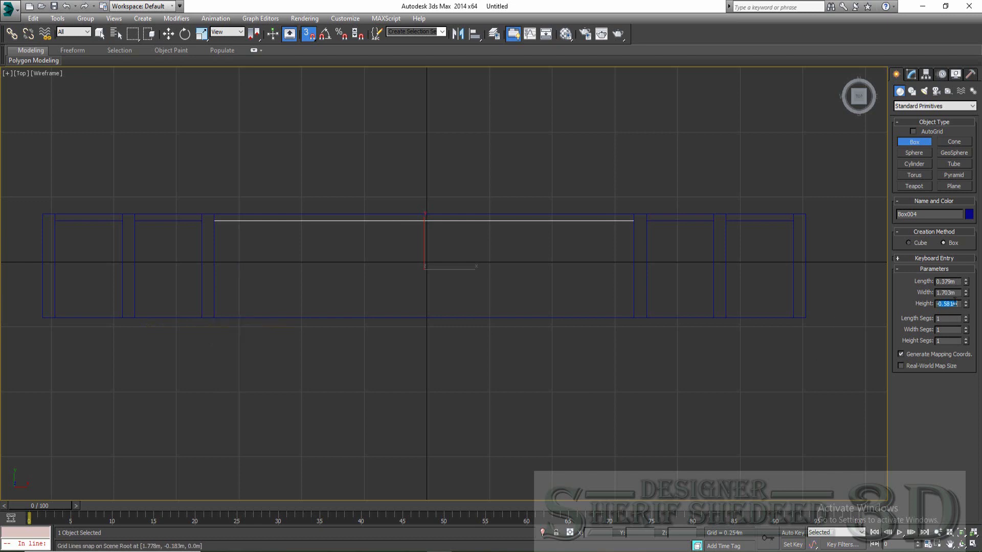
pyautogui.write('-0.')
pyautogui.press('Return')
# Add 0.05m-high boxes in the two left compartments and return to four viewports.
pyautogui.moveTo(358, 310); pyautogui.dragTo(637, 304, button='middle')
pyautogui.moveTo(485, 215)
pyautogui.mouseDown()
pyautogui.moveTo(415, 306)
pyautogui.moveTo(413, 333)
pyautogui.mouseUp()
pyautogui.doubleClick(947, 304)
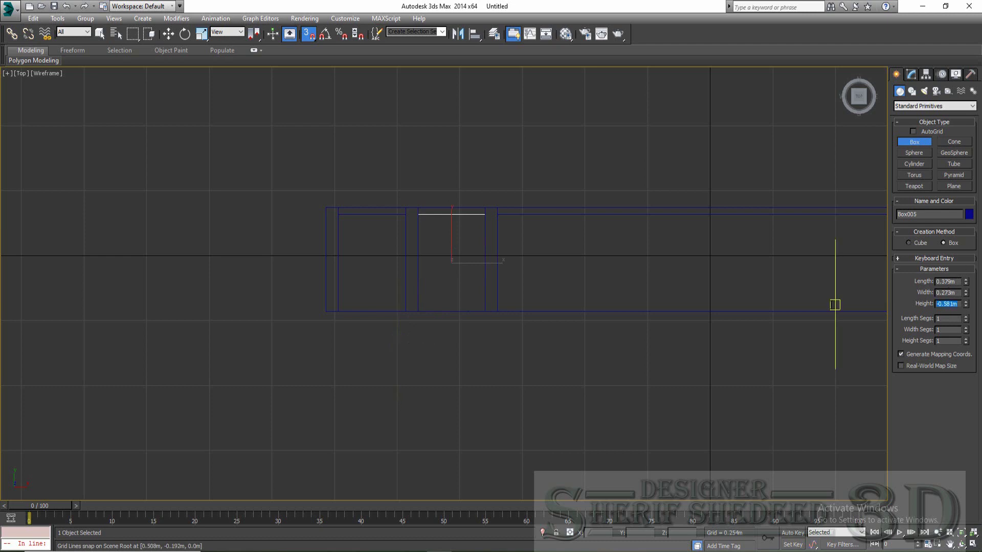
pyautogui.write('0.05')
pyautogui.press('Return')
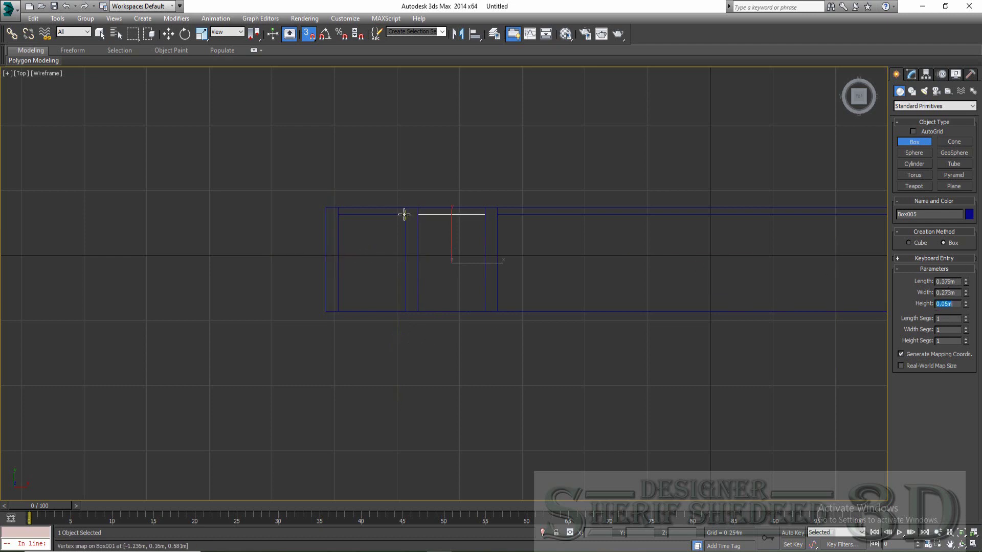
pyautogui.moveTo(404, 214); pyautogui.dragTo(340, 302)
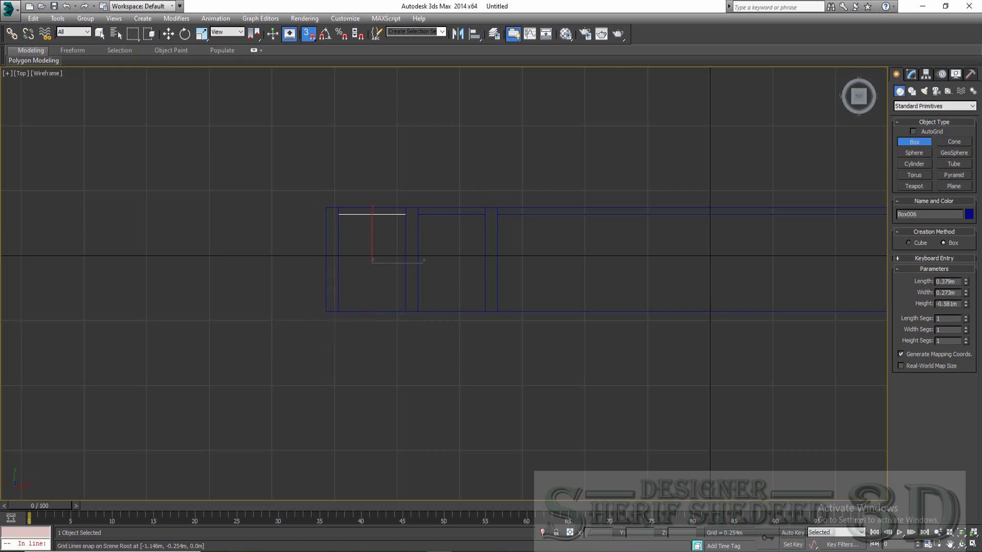
pyautogui.rightClick(792, 301)
pyautogui.press('Return')
pyautogui.hotkey('alt', 'w')
# With snaps off, raise the small left boxes and lift the long shelf to middle height.
pyautogui.rightClick(692, 395)
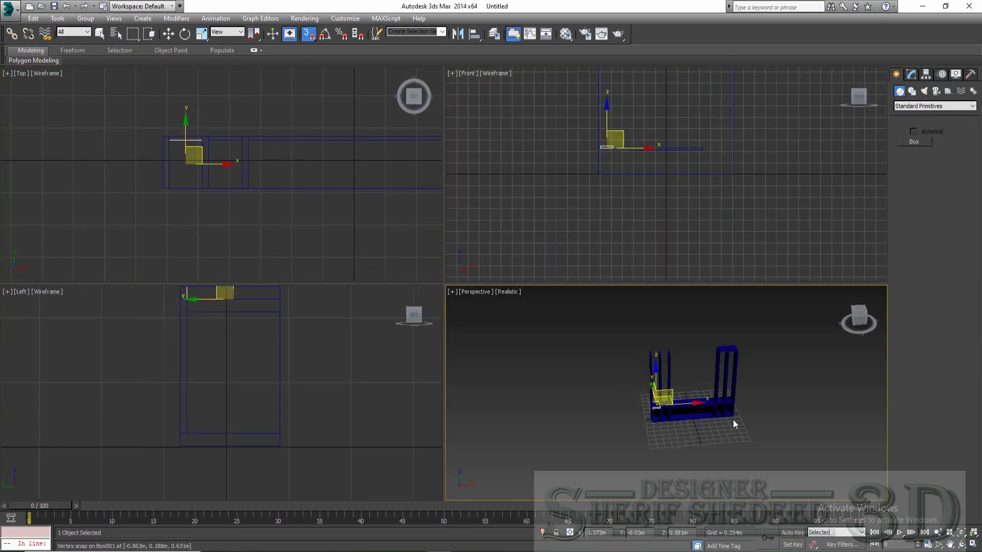
pyautogui.rightClick(735, 353)
pyautogui.click(749, 358)
pyautogui.hotkey('alt', 'w')
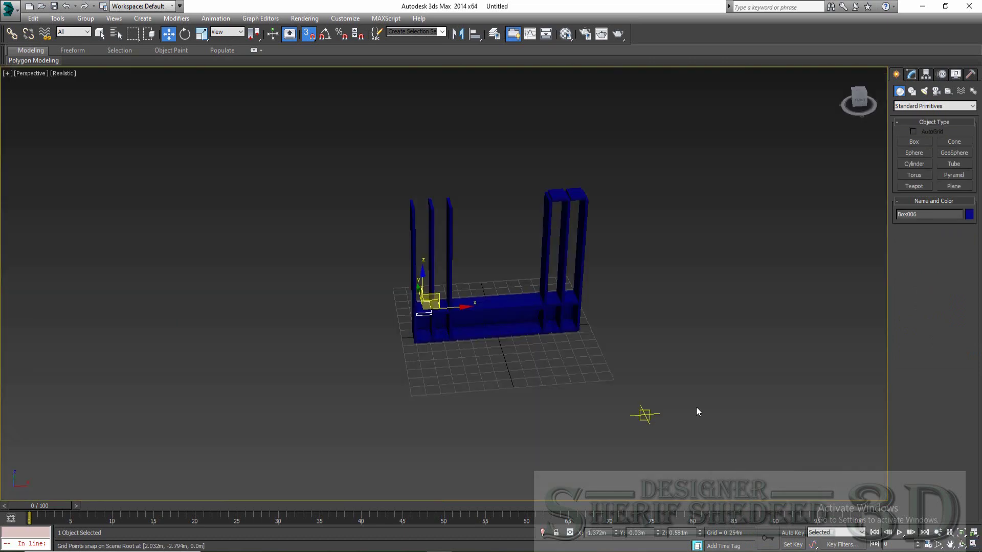
pyautogui.scroll(5, 529, 275)
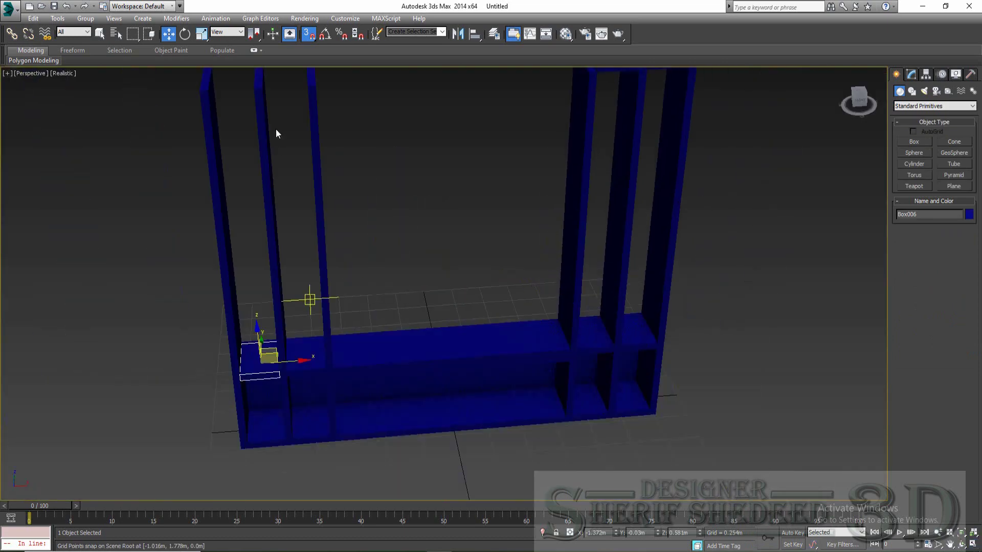
pyautogui.click(310, 32)
pyautogui.moveTo(256, 333); pyautogui.dragTo(256, 279)
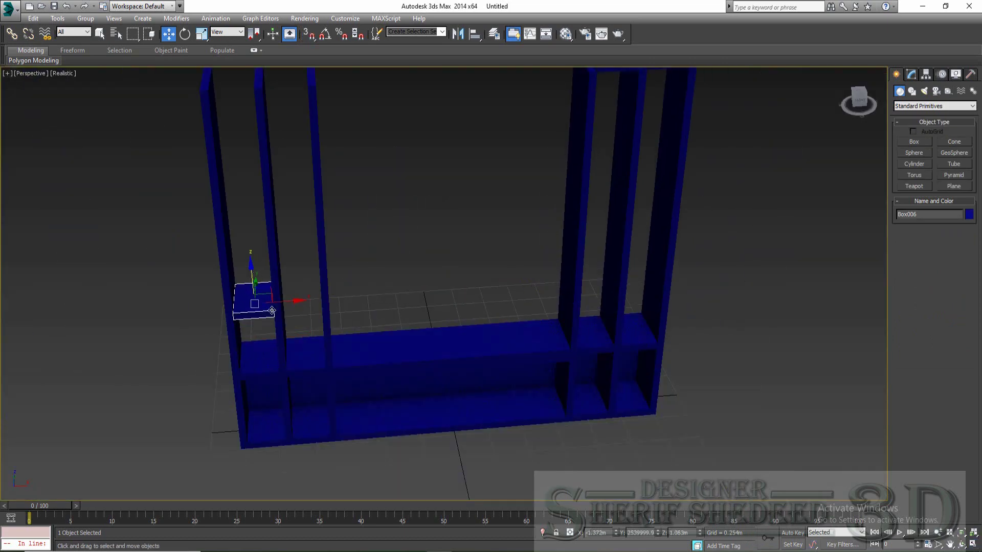
pyautogui.click(300, 351)
pyautogui.moveTo(303, 324); pyautogui.dragTo(300, 200)
pyautogui.click(427, 345)
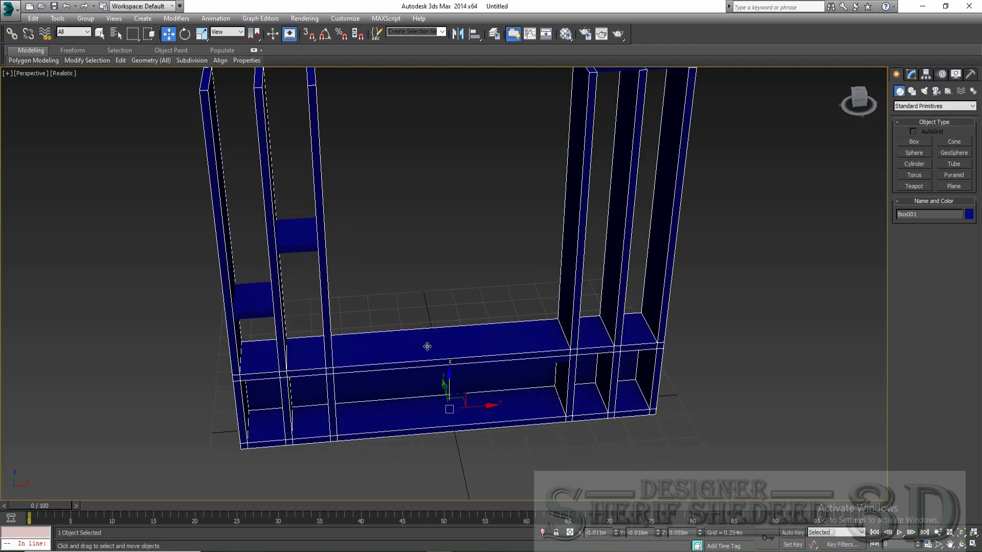
pyautogui.moveTo(428, 344); pyautogui.dragTo(441, 236)
pyautogui.click(597, 337)
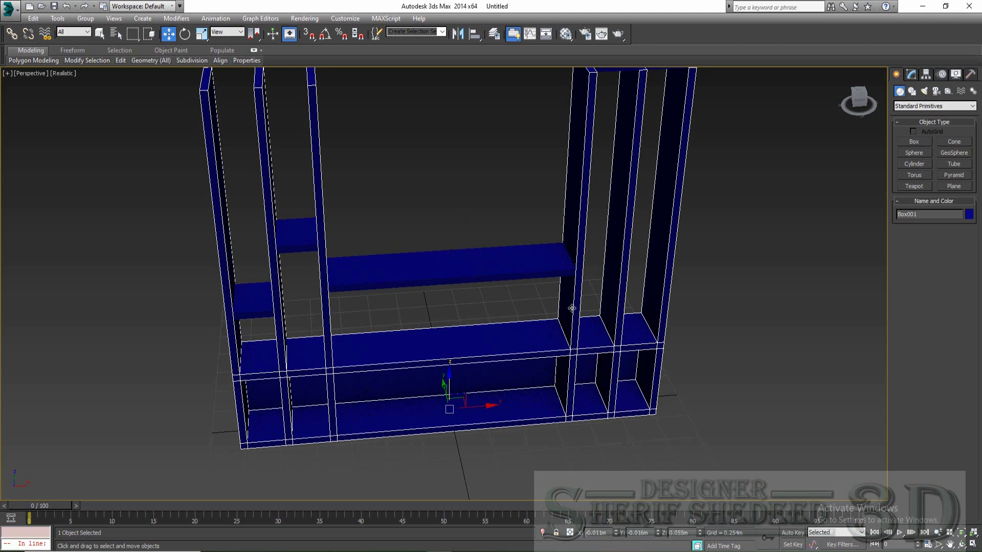
# Lower the two small top-right boxes together to mid-height.
pyautogui.scroll(-5, 572, 309)
pyautogui.scroll(-2, 572, 308)
pyautogui.click(508, 179)
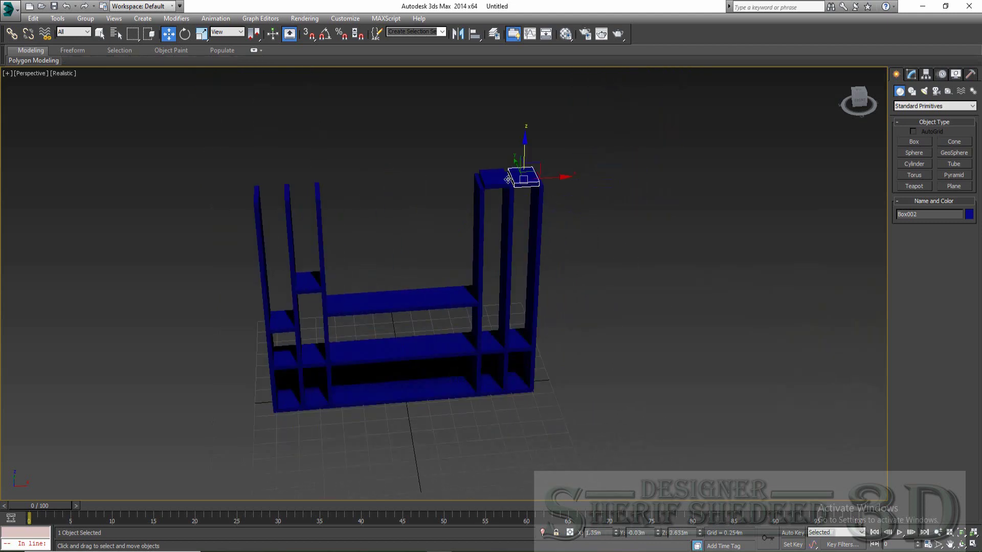
pyautogui.keyDown('ctrl'); pyautogui.click(503, 174); pyautogui.keyUp('ctrl')
pyautogui.moveTo(509, 142); pyautogui.dragTo(508, 214)
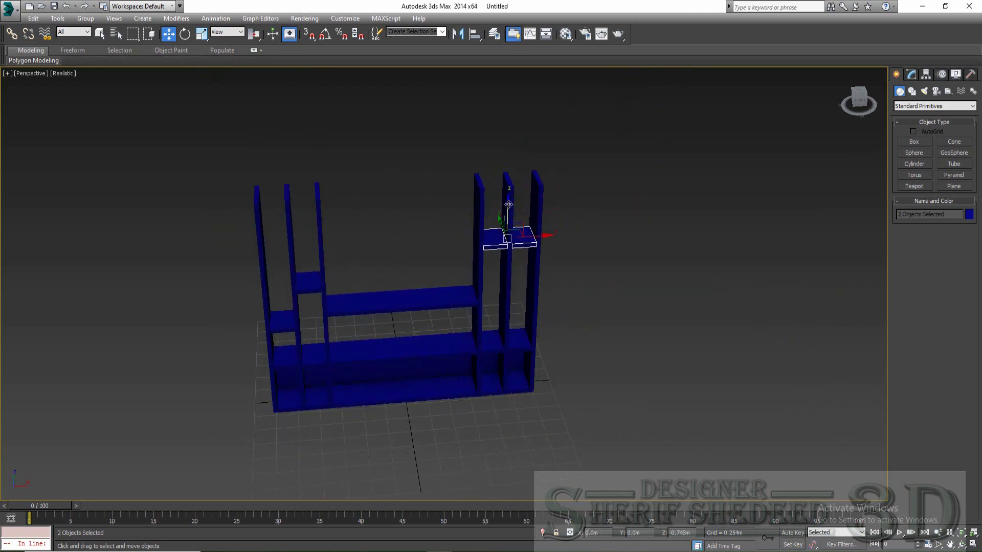
pyautogui.click(972, 543)
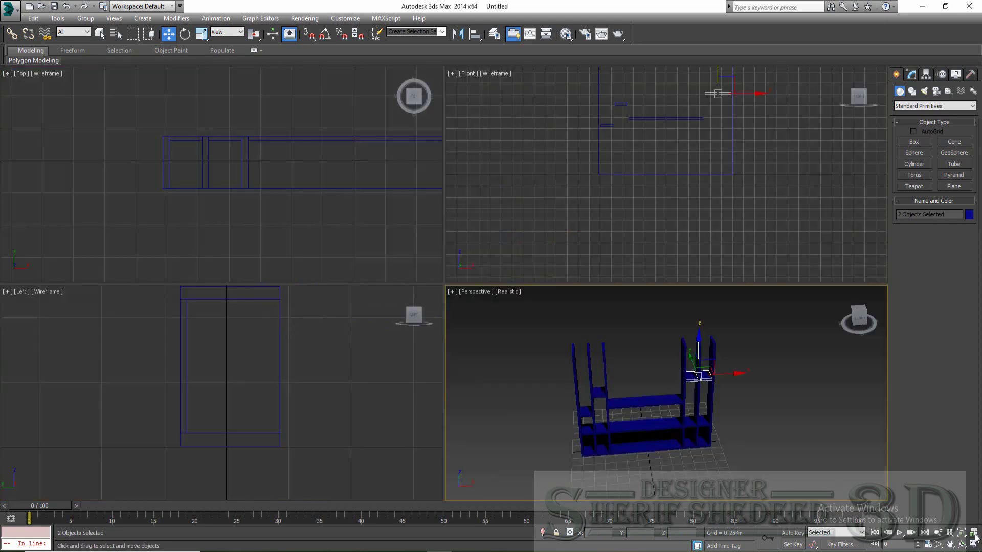
pyautogui.scroll(3, 309, 160)
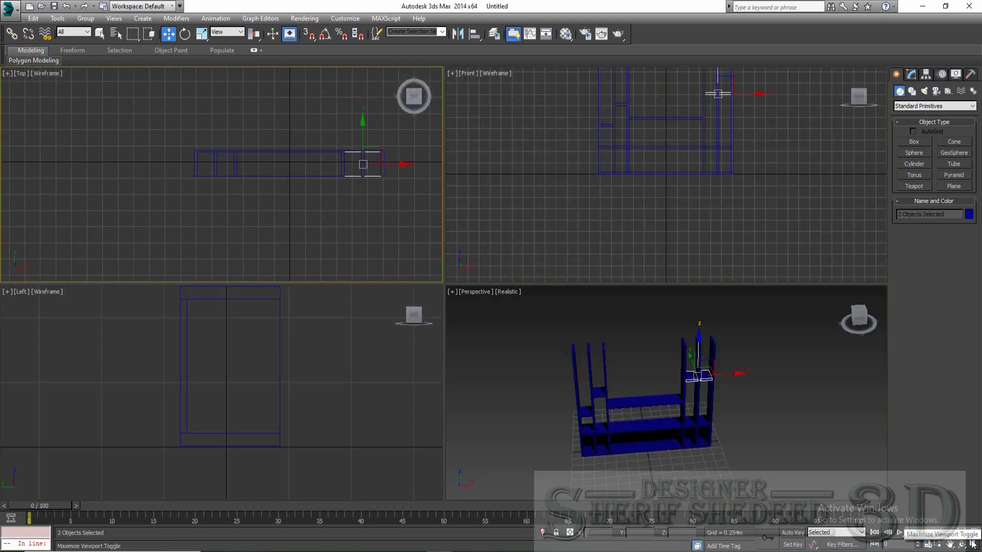
pyautogui.click(973, 545)
pyautogui.click(914, 141)
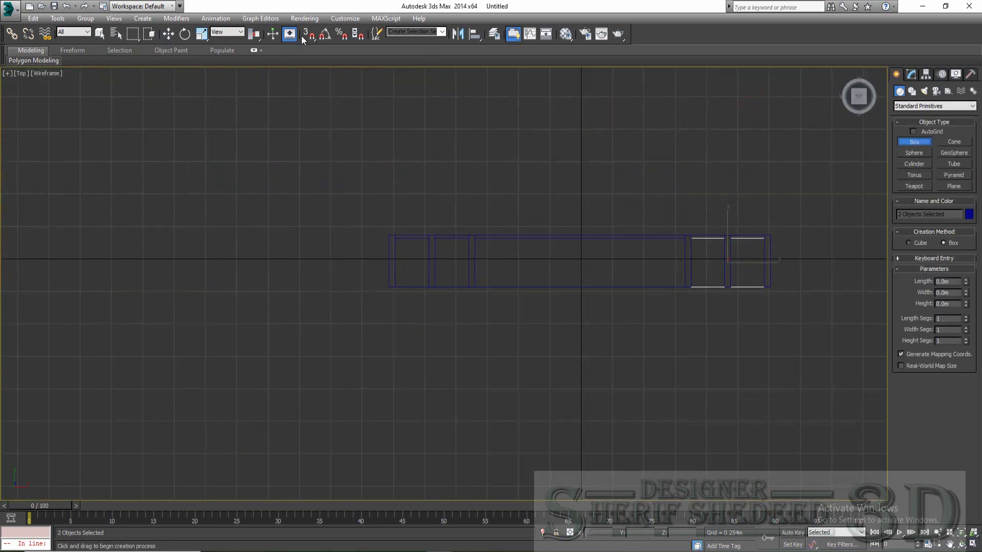
# In the Top view, draw a box spanning the whole unit with 0.05m height.
pyautogui.scroll(2, 761, 287)
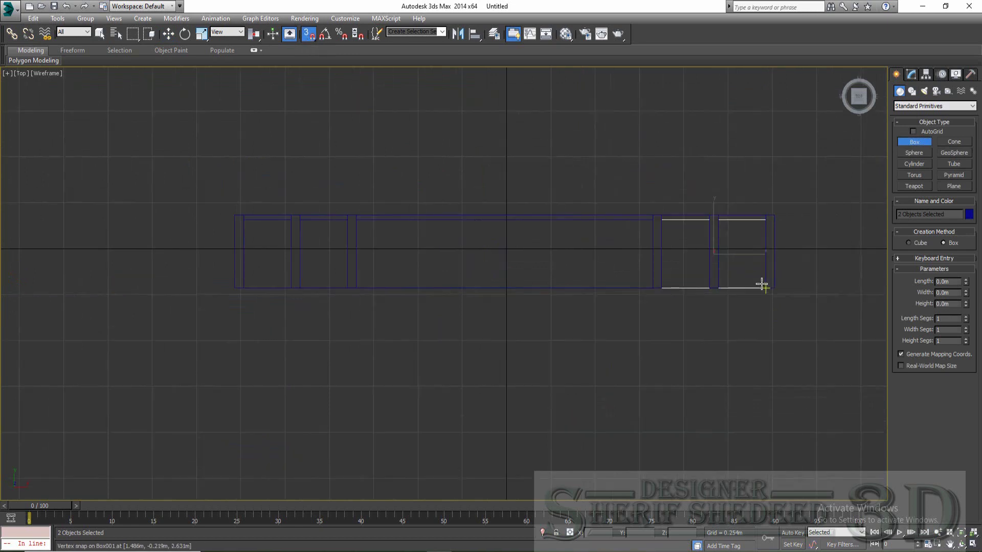
pyautogui.moveTo(774, 215)
pyautogui.mouseDown()
pyautogui.moveTo(266, 266)
pyautogui.moveTo(232, 286)
pyautogui.mouseUp()
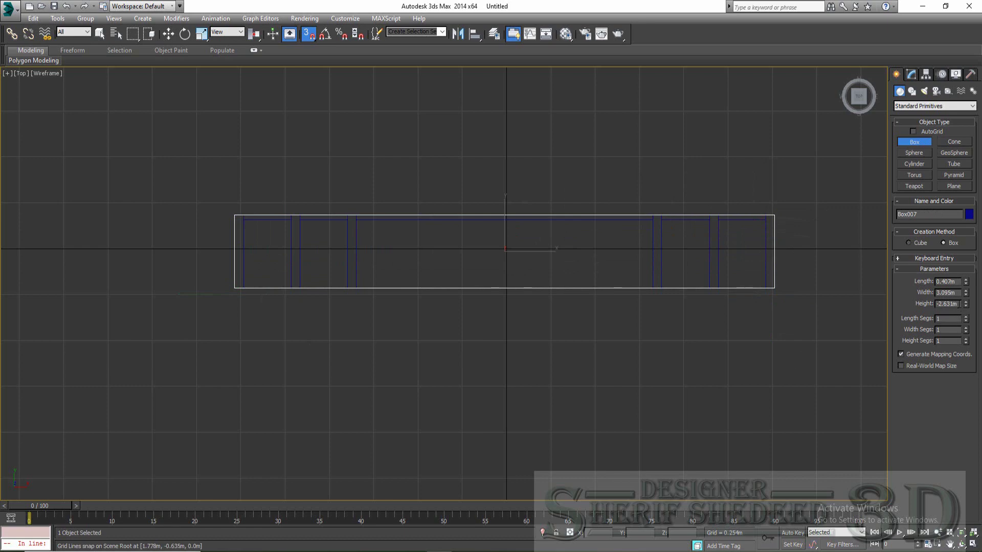
pyautogui.write('0.05')
pyautogui.press('Return')
# Maximize the Perspective view and turn off 3D Snap.
pyautogui.click(971, 546)
pyautogui.click(864, 486)
pyautogui.click(972, 546)
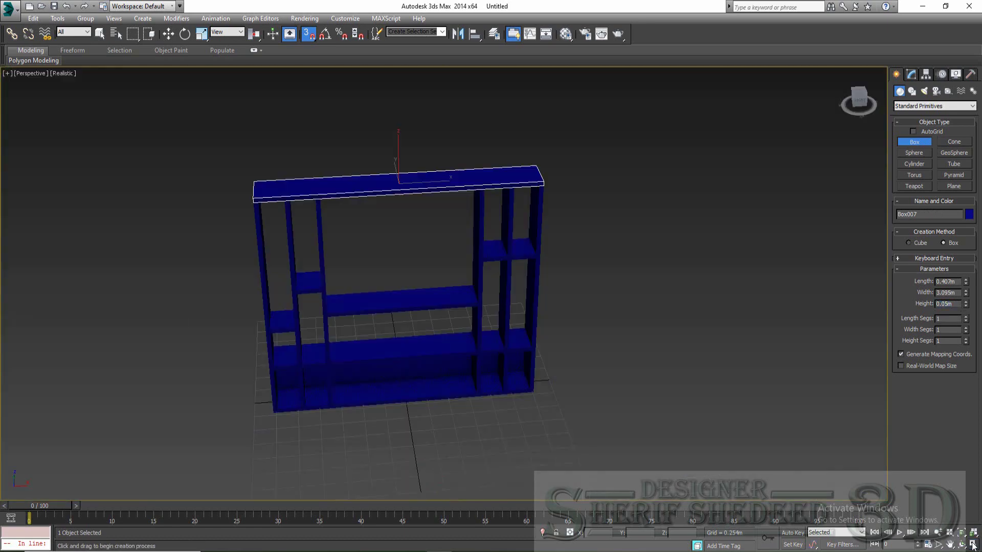
pyautogui.click(307, 35)
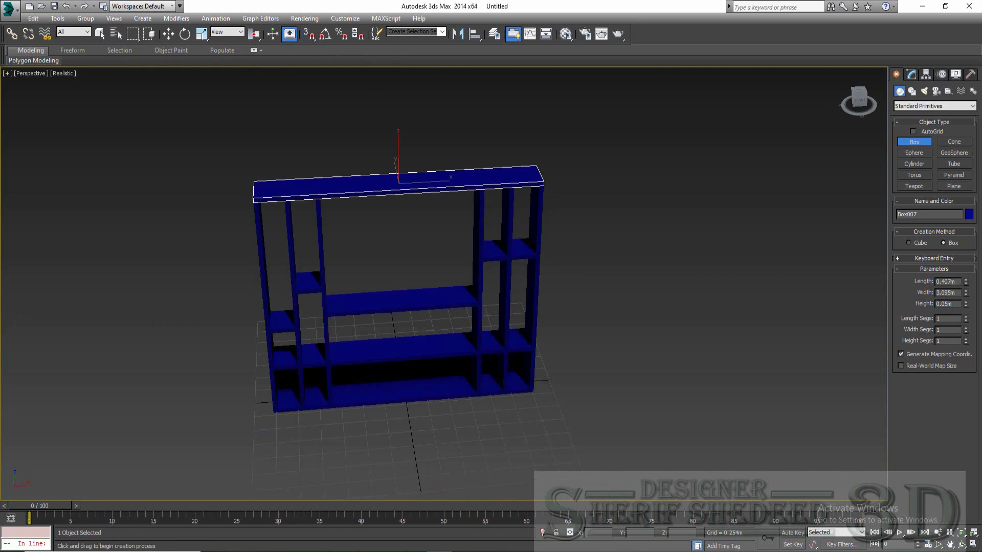
pyautogui.click(961, 545)
# Select Box001 and enter Editable Poly Polygon mode.
pyautogui.moveTo(427, 348)
pyautogui.mouseDown()
pyautogui.moveTo(436, 335)
pyautogui.moveTo(557, 326)
pyautogui.moveTo(548, 319)
pyautogui.moveTo(467, 327)
pyautogui.moveTo(432, 394)
pyautogui.moveTo(402, 359)
pyautogui.moveTo(414, 350)
pyautogui.moveTo(401, 373)
pyautogui.moveTo(394, 335)
pyautogui.moveTo(528, 319)
pyautogui.moveTo(508, 259)
pyautogui.moveTo(475, 300)
pyautogui.moveTo(473, 366)
pyautogui.moveTo(532, 255)
pyautogui.mouseUp()
pyautogui.rightClick(532, 255)
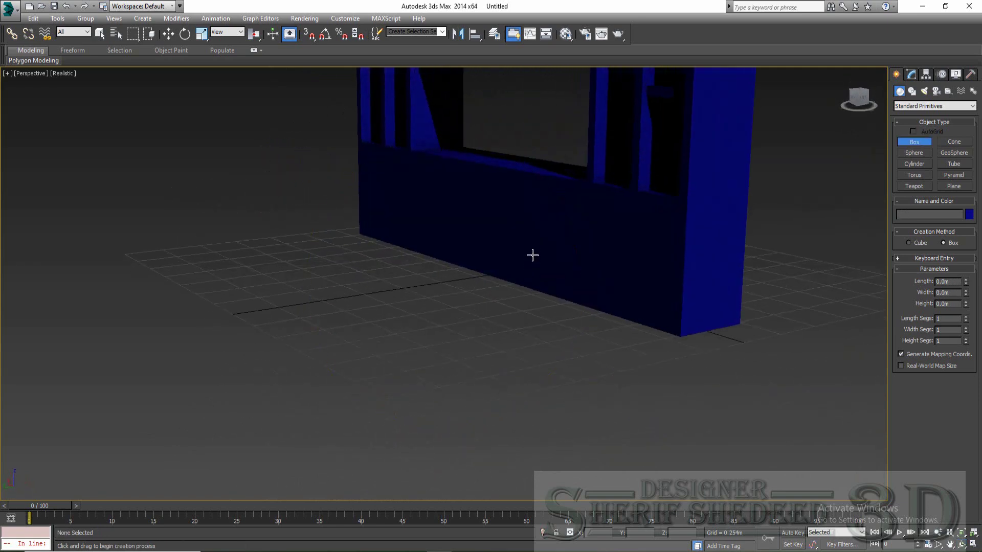
pyautogui.click(540, 247)
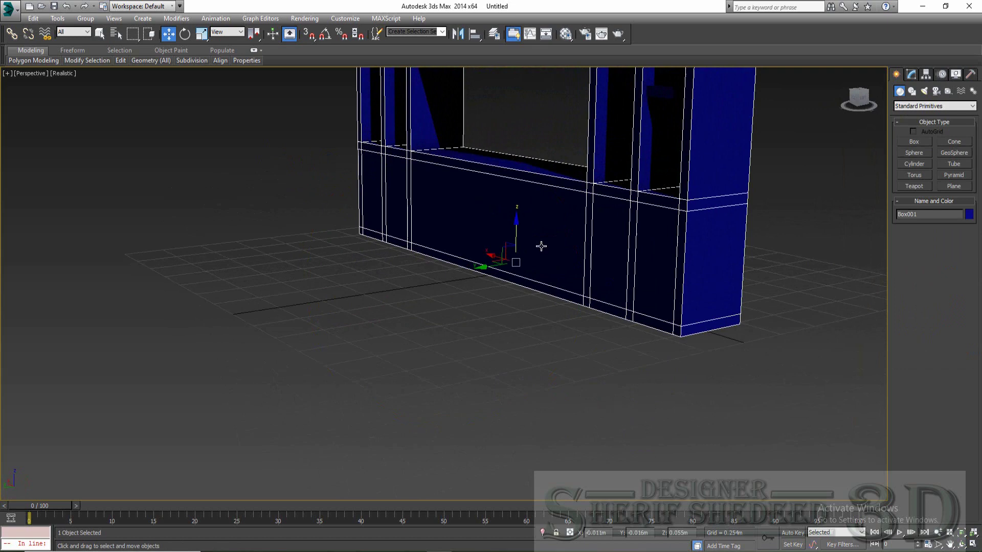
pyautogui.click(914, 75)
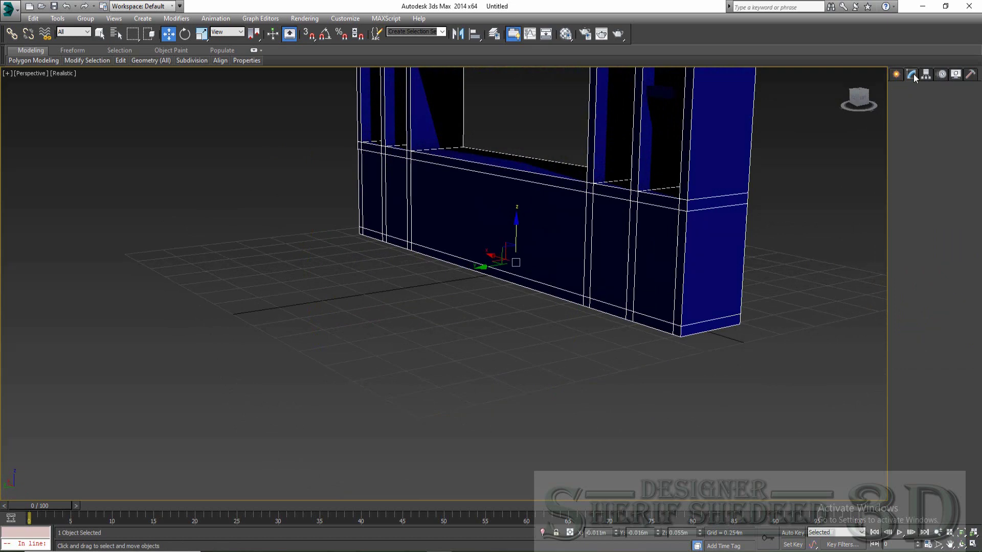
pyautogui.press('4')
# Select the row of base faces along Box001's bottom and extrude them 0.05m.
pyautogui.click(364, 234)
pyautogui.keyDown('ctrl'); pyautogui.click(404, 246); pyautogui.keyUp('ctrl')
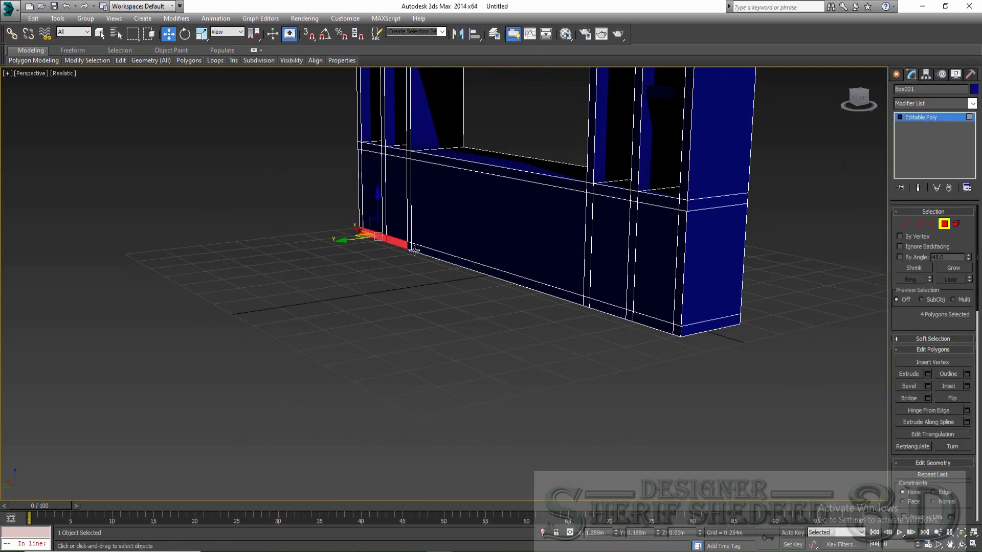
pyautogui.keyDown('ctrl'); pyautogui.click(418, 252); pyautogui.keyUp('ctrl')
pyautogui.keyDown('ctrl'); pyautogui.click(588, 305); pyautogui.keyUp('ctrl')
pyautogui.keyDown('ctrl'); pyautogui.click(625, 315); pyautogui.keyUp('ctrl')
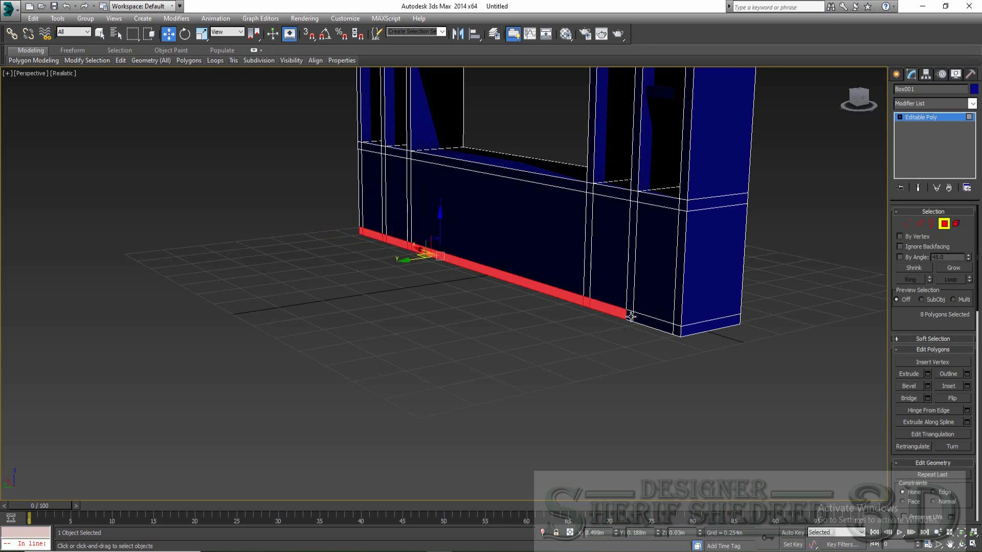
pyautogui.keyDown('ctrl'); pyautogui.click(657, 326); pyautogui.keyUp('ctrl')
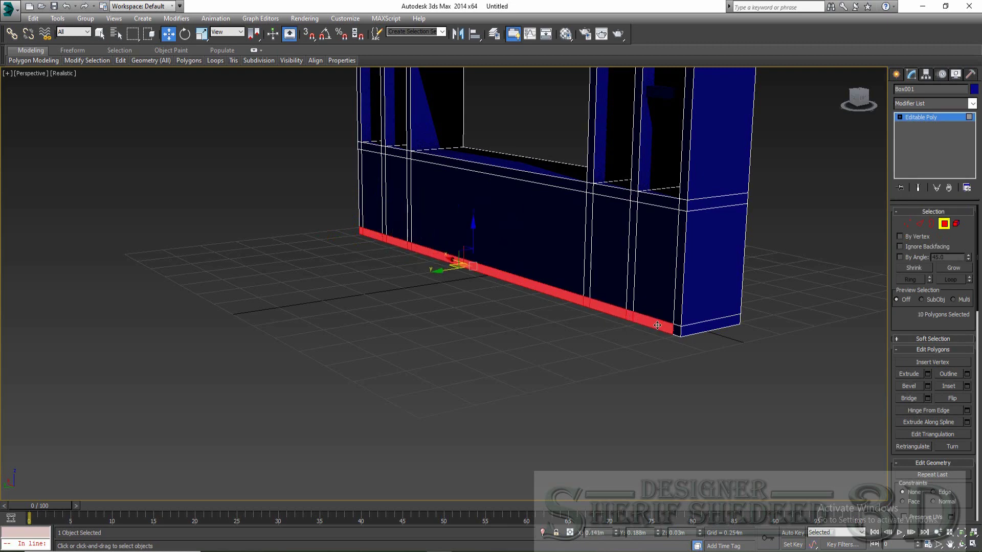
pyautogui.click(928, 373)
pyautogui.rightClick(451, 305)
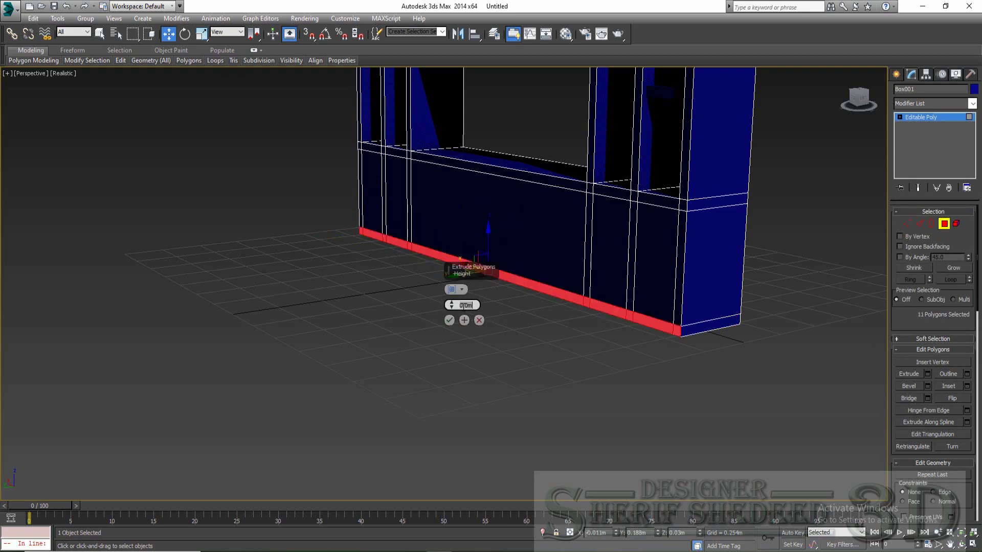
pyautogui.press('Return')
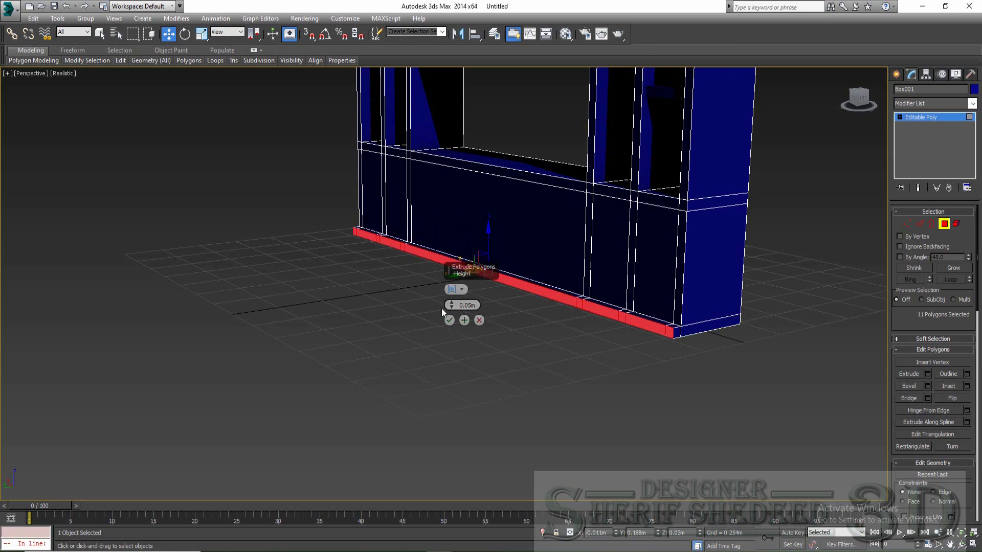
pyautogui.click(449, 320)
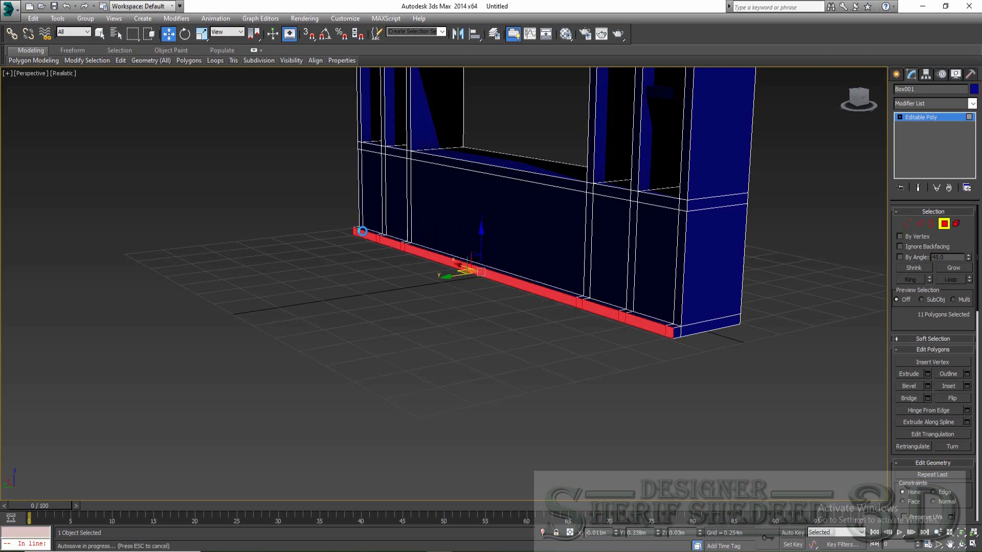
# Select the top faces of the new base strip.
pyautogui.scroll(5, 358, 230)
pyautogui.click(357, 220)
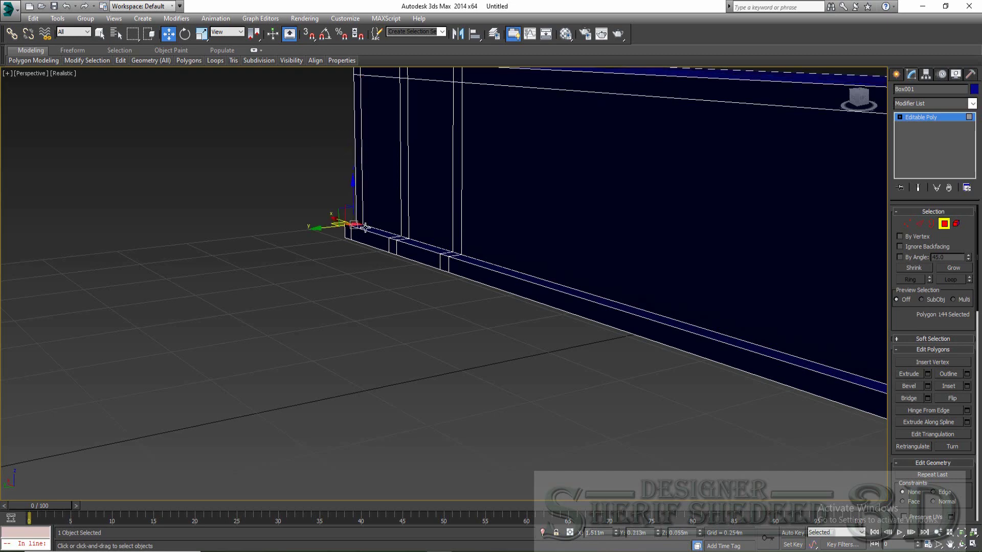
pyautogui.click(369, 232)
pyautogui.keyDown('ctrl'); pyautogui.click(429, 246); pyautogui.keyUp('ctrl')
pyautogui.keyDown('ctrl'); pyautogui.click(456, 257); pyautogui.keyUp('ctrl')
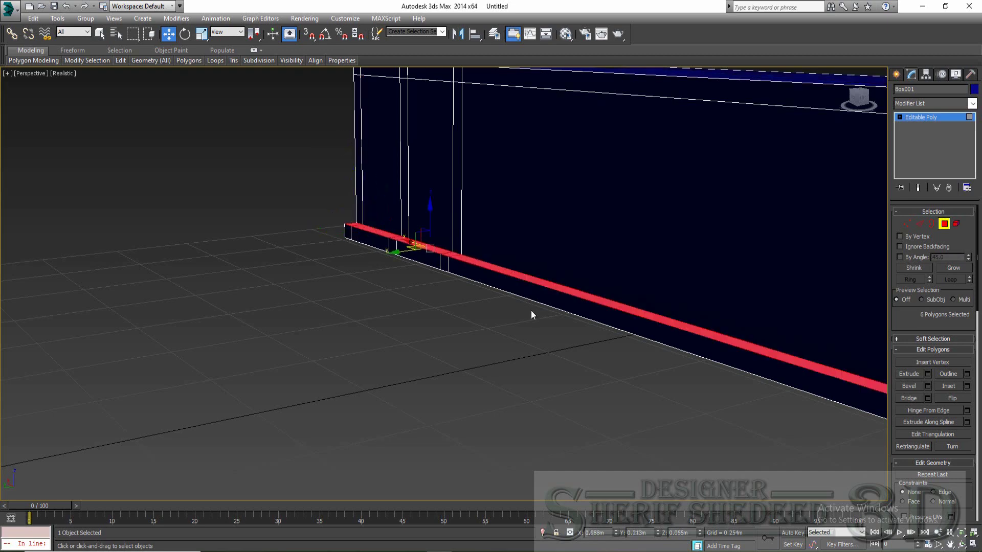
pyautogui.moveTo(530, 314)
pyautogui.keyDown('alt'); pyautogui.mouseDown(button='middle')
pyautogui.moveTo(88, 208)
pyautogui.moveTo(89, 229)
pyautogui.mouseUp(button='middle'); pyautogui.keyUp('alt')
# Add the remaining top faces of the base strip to the selection.
pyautogui.keyDown('ctrl'); pyautogui.click(347, 284); pyautogui.keyUp('ctrl')
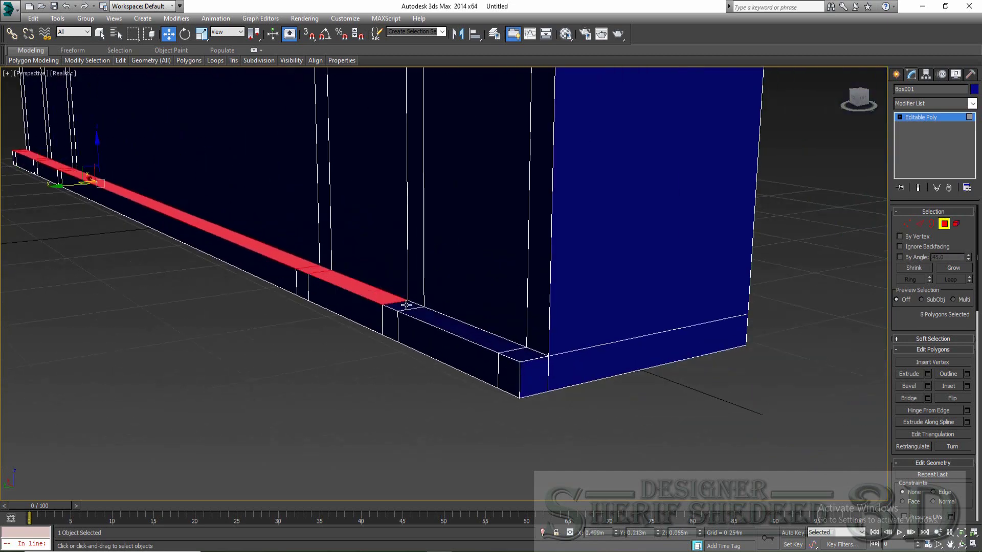
pyautogui.keyDown('ctrl'); pyautogui.click(396, 306); pyautogui.keyUp('ctrl')
pyautogui.keyDown('ctrl'); pyautogui.click(461, 327); pyautogui.keyUp('ctrl')
pyautogui.keyDown('ctrl'); pyautogui.click(522, 353); pyautogui.keyUp('ctrl')
pyautogui.scroll(-5, 515, 358)
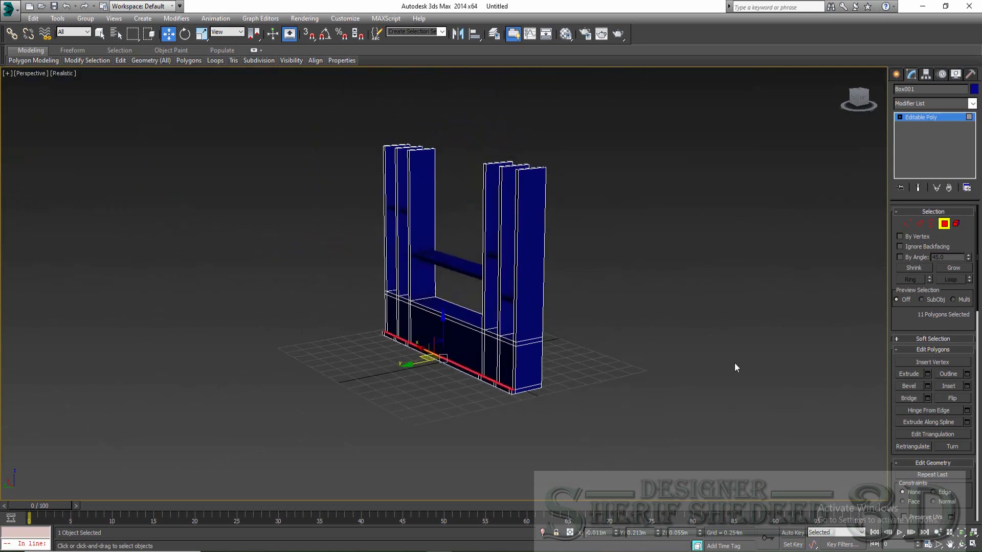
# Extrude the strip's top faces upward about 2.567m, confirm, and clear the face selection.
pyautogui.click(927, 374)
pyautogui.moveTo(450, 305); pyautogui.dragTo(450, 153)
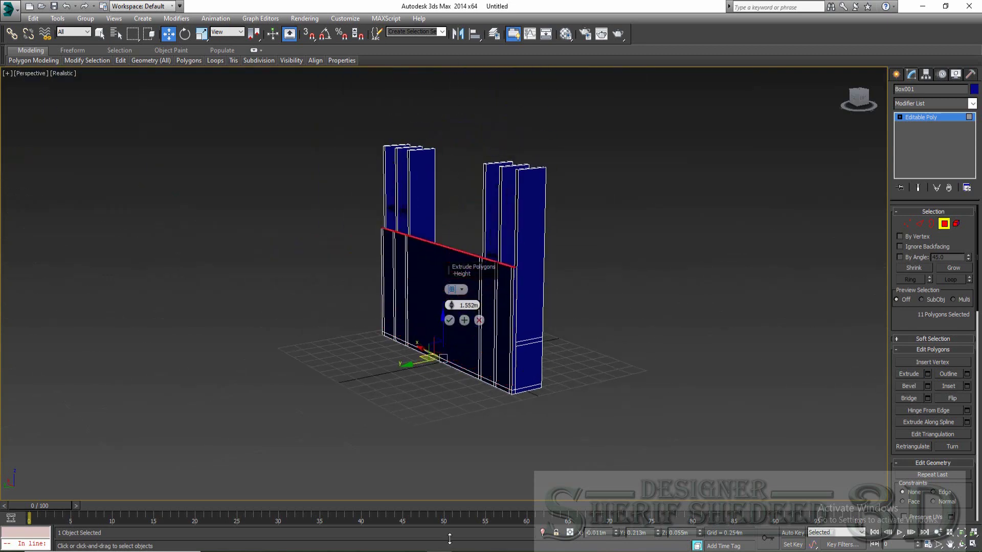
pyautogui.click(972, 545)
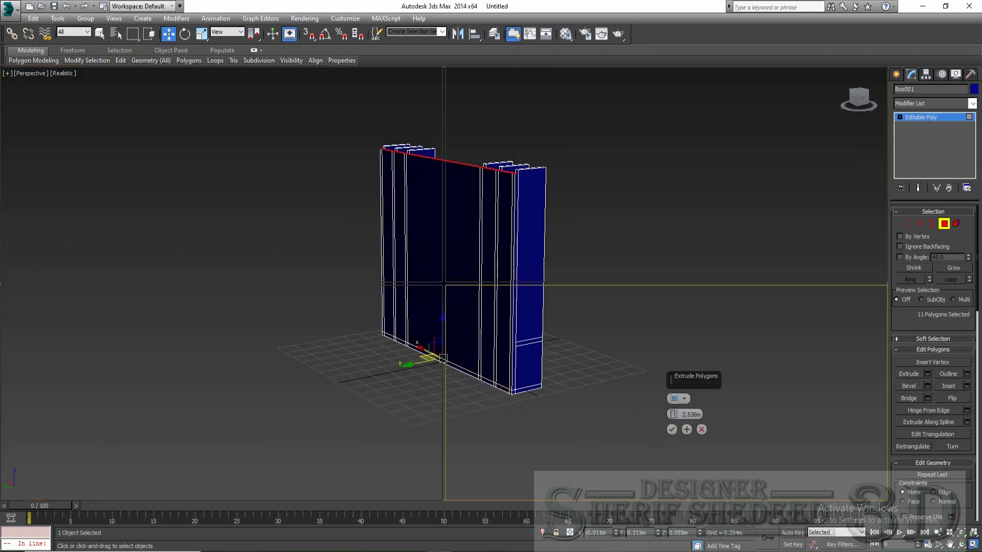
pyautogui.moveTo(159, 318)
pyautogui.mouseDown(button='middle')
pyautogui.moveTo(242, 495)
pyautogui.moveTo(344, 449)
pyautogui.mouseUp(button='middle')
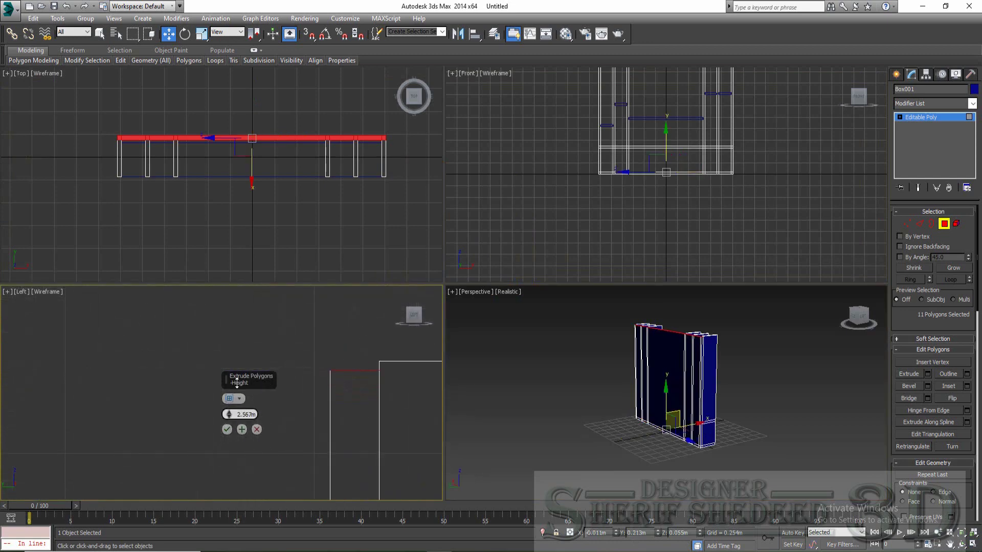
pyautogui.click(227, 430)
pyautogui.rightClick(533, 417)
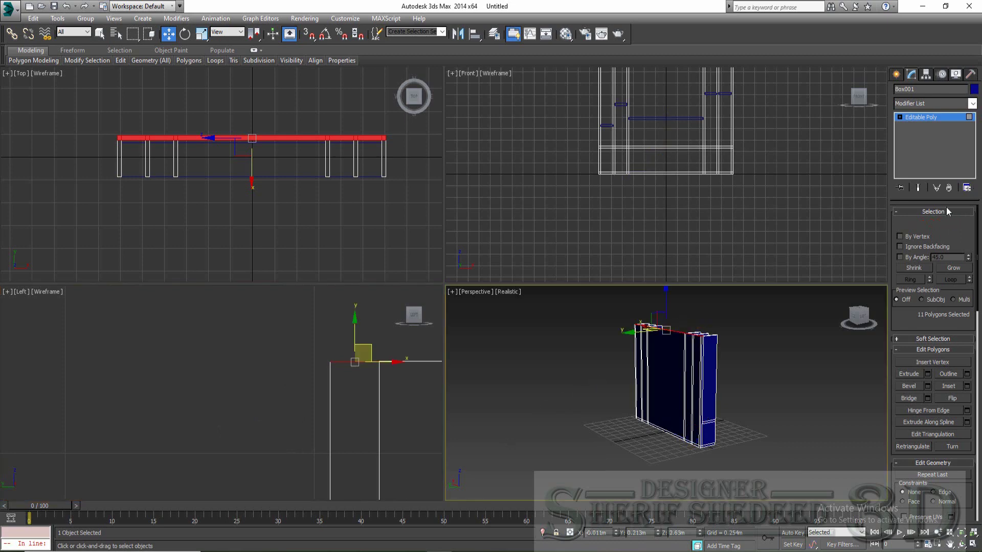
pyautogui.scroll(-3, 939, 234)
pyautogui.click(255, 169)
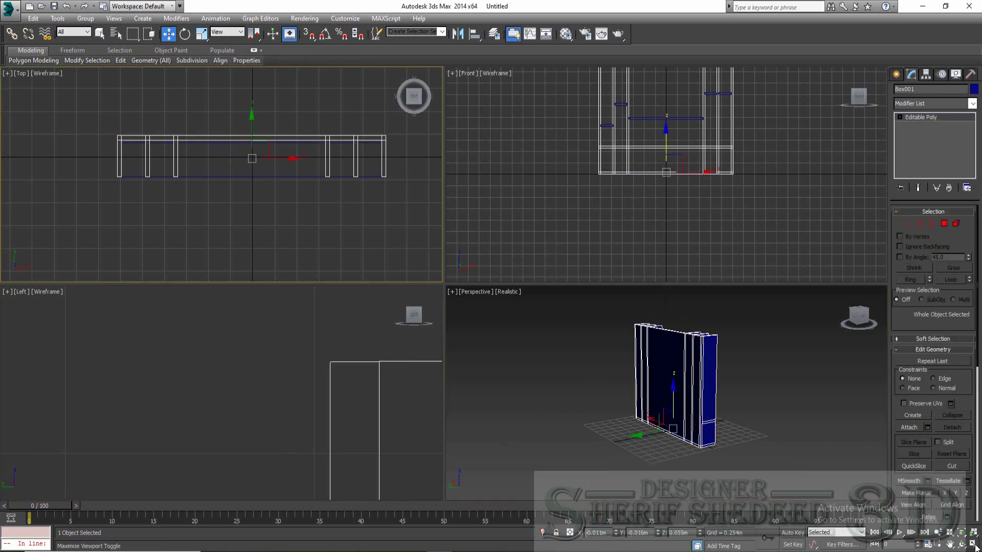
# In the maximized Top view, draw a 3.095m × 0.457m box over the unit with 0.05m height.
pyautogui.click(972, 545)
pyautogui.click(896, 74)
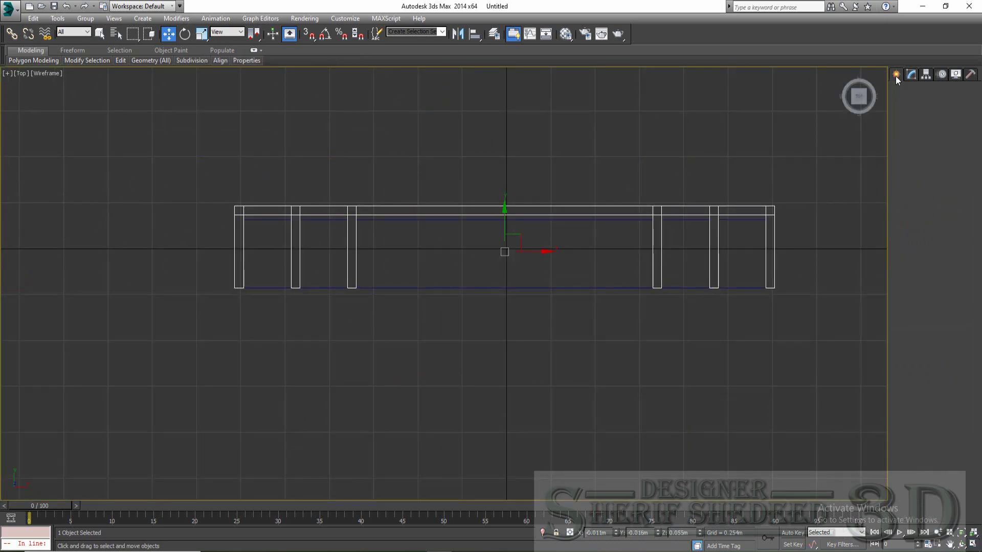
pyautogui.click(915, 142)
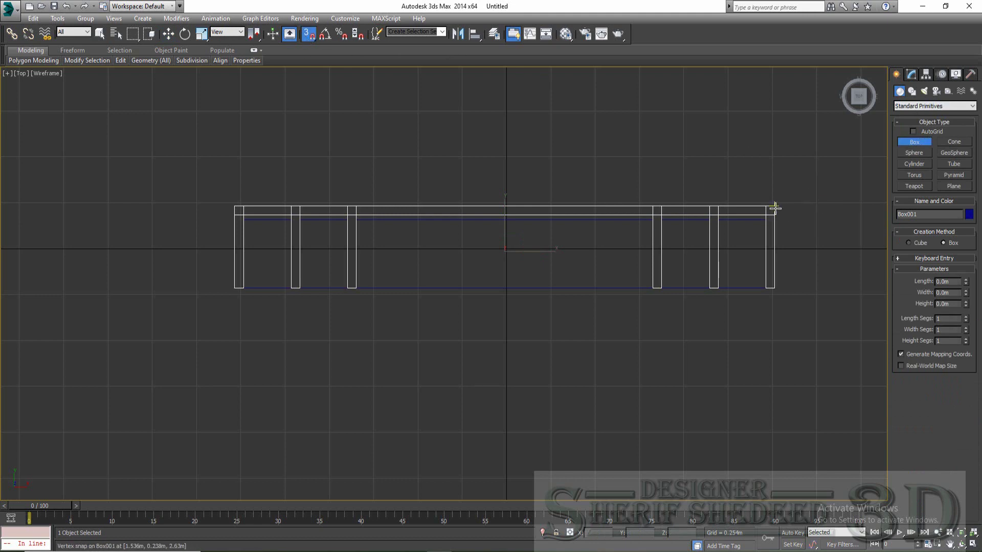
pyautogui.moveTo(774, 207); pyautogui.dragTo(243, 288)
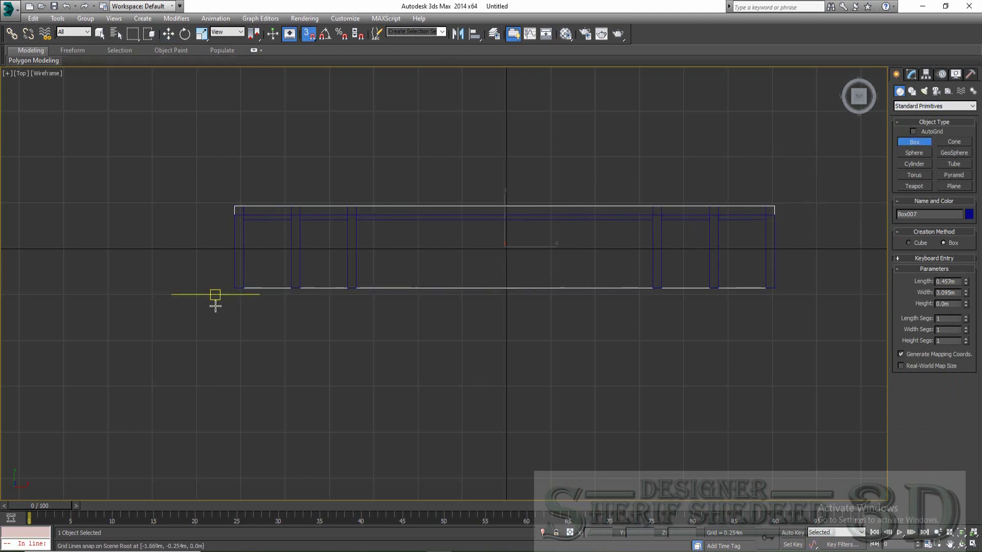
pyautogui.write('.05')
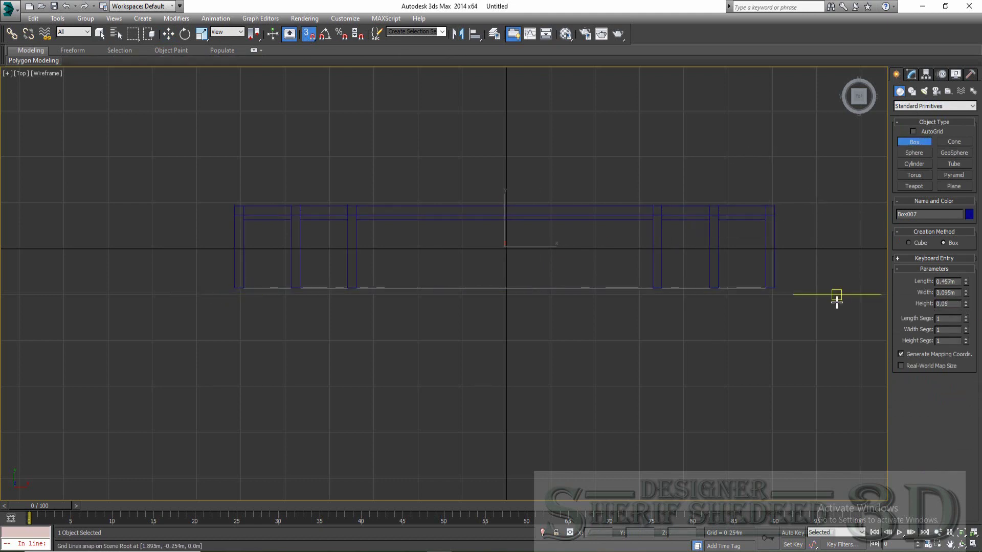
pyautogui.press('Return')
# Turn off snapping, maximize Perspective and orbit to a slanted front view.
pyautogui.hotkey('alt', 'w')
pyautogui.press('s')
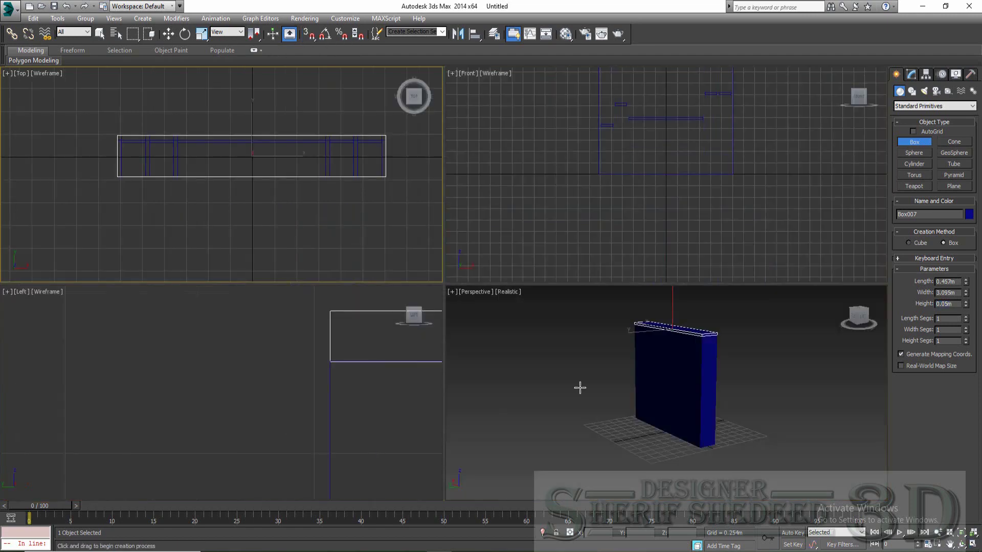
pyautogui.click(675, 399)
pyautogui.click(974, 544)
pyautogui.click(962, 545)
pyautogui.moveTo(474, 318)
pyautogui.mouseDown()
pyautogui.moveTo(401, 329)
pyautogui.moveTo(285, 300)
pyautogui.moveTo(387, 328)
pyautogui.mouseUp()
pyautogui.scroll(3, 456, 313)
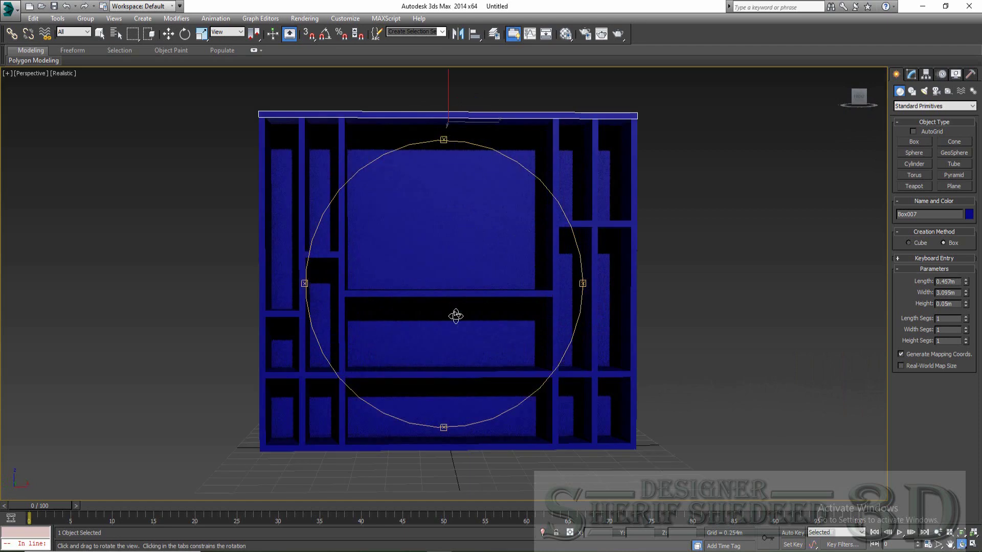
pyautogui.moveTo(455, 314); pyautogui.dragTo(451, 305)
pyautogui.rightClick(453, 302)
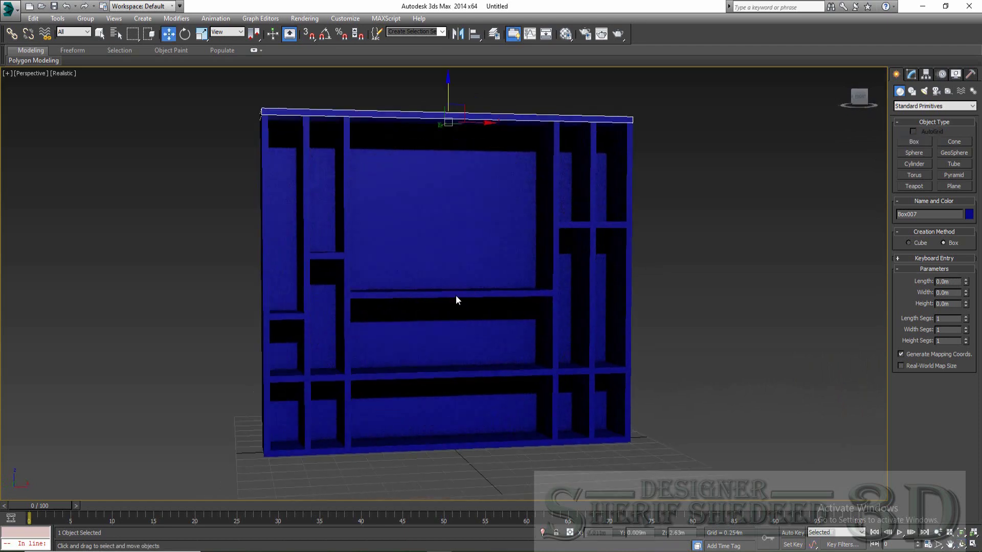
# Switch to Select and Move and Shift-drag a shelf to make a copy.
pyautogui.rightClick(456, 296)
pyautogui.click(470, 305)
pyautogui.moveTo(456, 264)
pyautogui.mouseDown()
pyautogui.moveTo(456, 290)
pyautogui.moveTo(459, 156)
pyautogui.mouseUp()
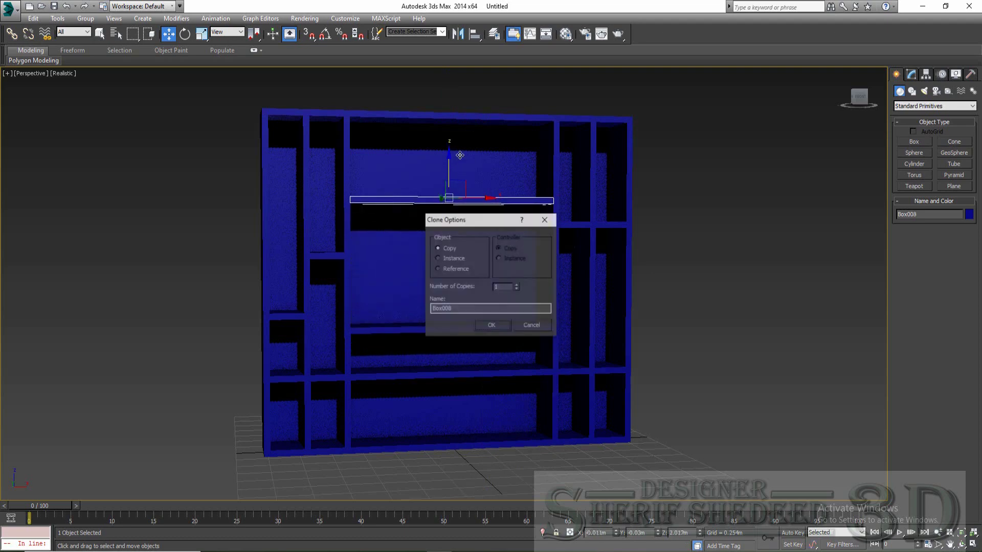
pyautogui.click(490, 323)
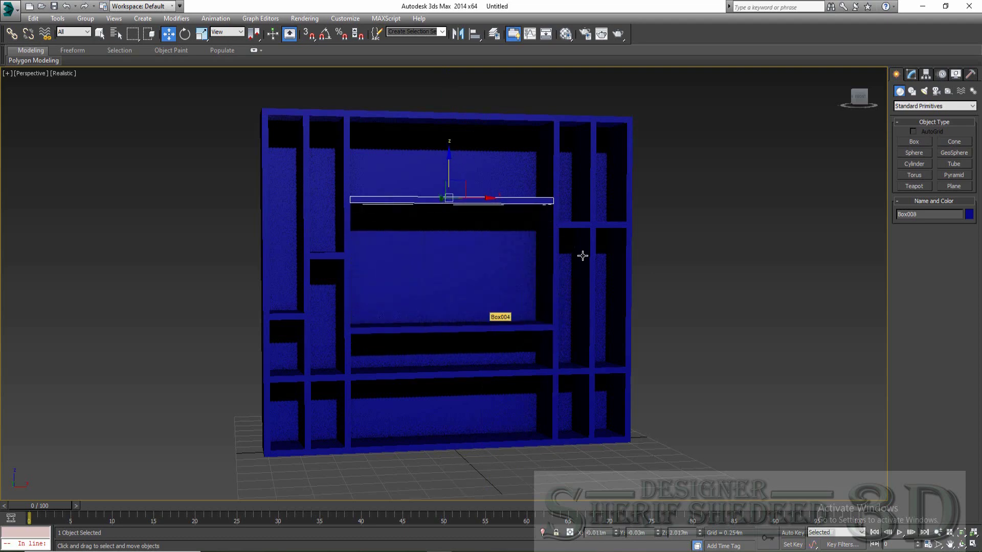
# Move shelves lower in the right column, with an undo and redo along the way.
pyautogui.click(612, 371)
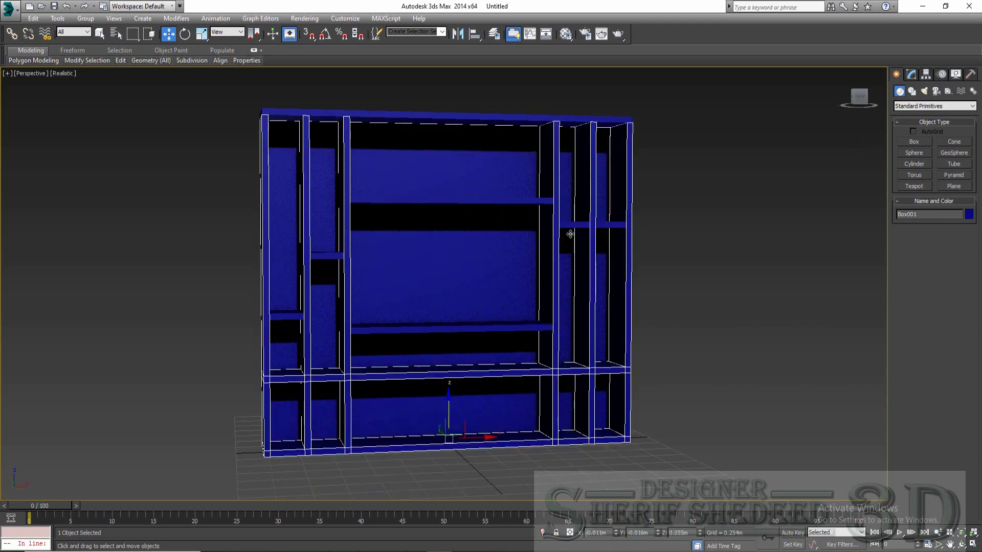
pyautogui.click(571, 227)
pyautogui.hotkey('ctrl', 'z')
pyautogui.hotkey('ctrl', 'z')
pyautogui.hotkey('ctrl', 'y')
pyautogui.hotkey('ctrl', 'y')
pyautogui.moveTo(567, 189); pyautogui.dragTo(570, 269)
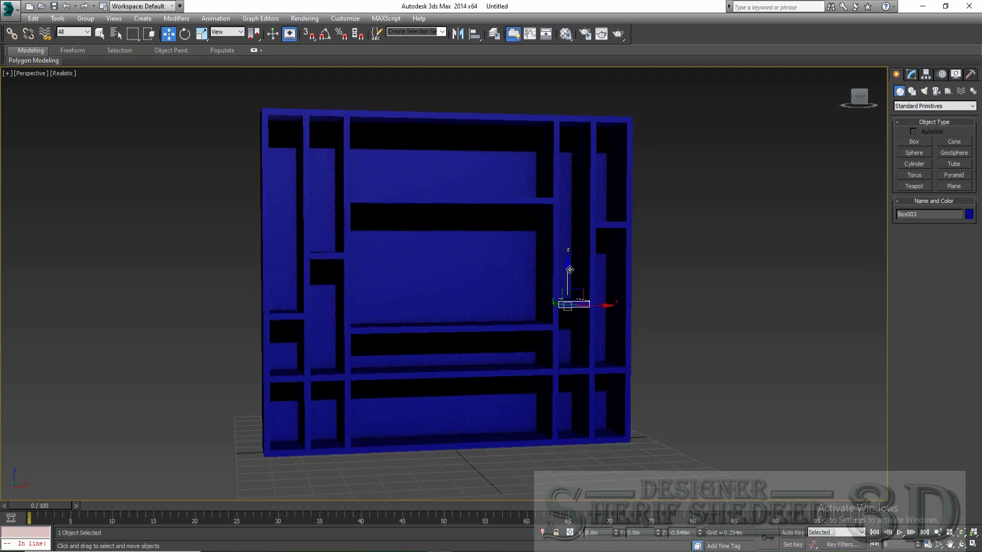
pyautogui.click(623, 227)
pyautogui.moveTo(605, 193)
pyautogui.mouseDown()
pyautogui.moveTo(610, 256)
pyautogui.moveTo(572, 306)
pyautogui.mouseUp()
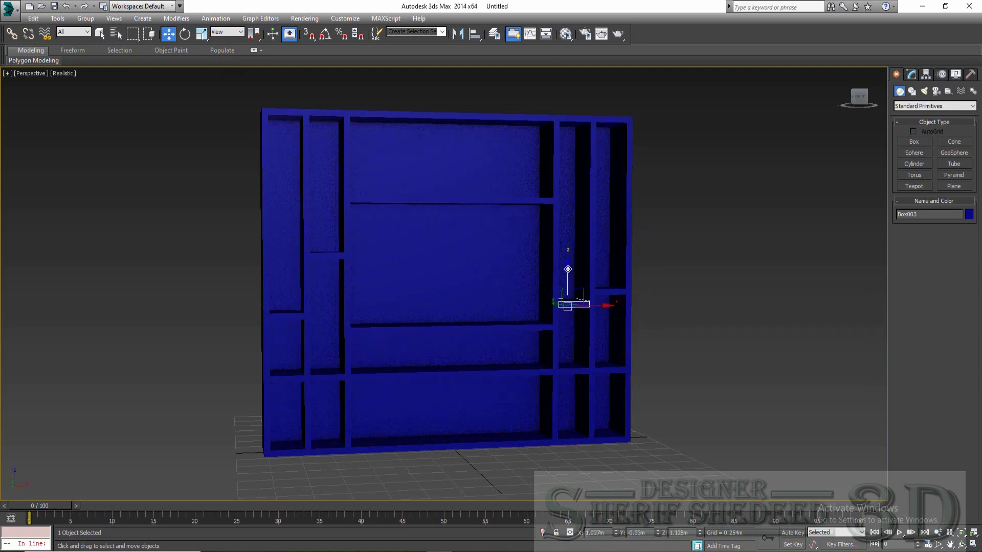
pyautogui.moveTo(567, 269); pyautogui.dragTo(568, 292)
# Shift-drag copies of the two right-section shelves higher up.
pyautogui.click(609, 292)
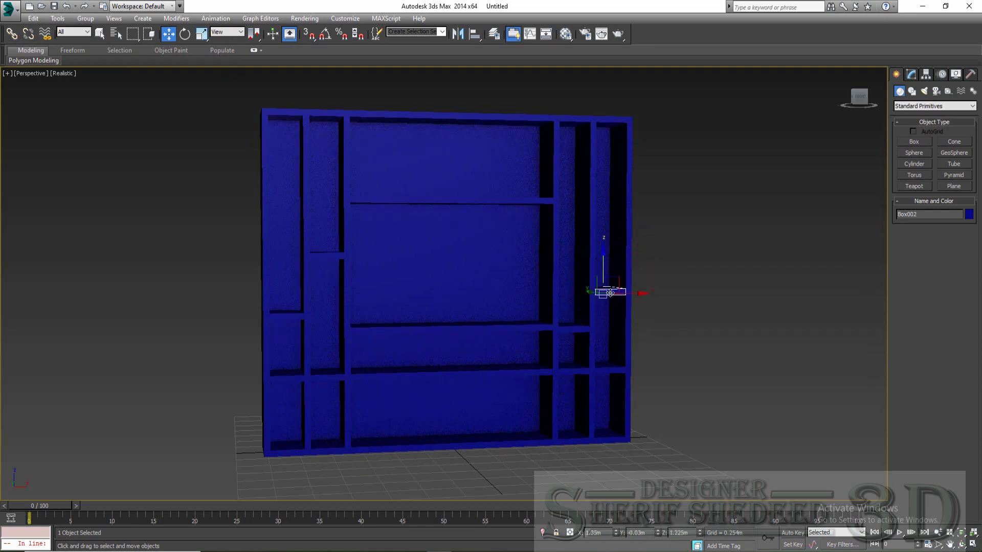
pyautogui.keyDown('ctrl'); pyautogui.click(570, 329); pyautogui.keyUp('ctrl')
pyautogui.keyDown('shift'); pyautogui.moveTo(586, 274); pyautogui.dragTo(577, 179); pyautogui.keyUp('shift')
# Confirm the two-shelf copy, then reposition and copy left-column shelves.
pyautogui.click(476, 326)
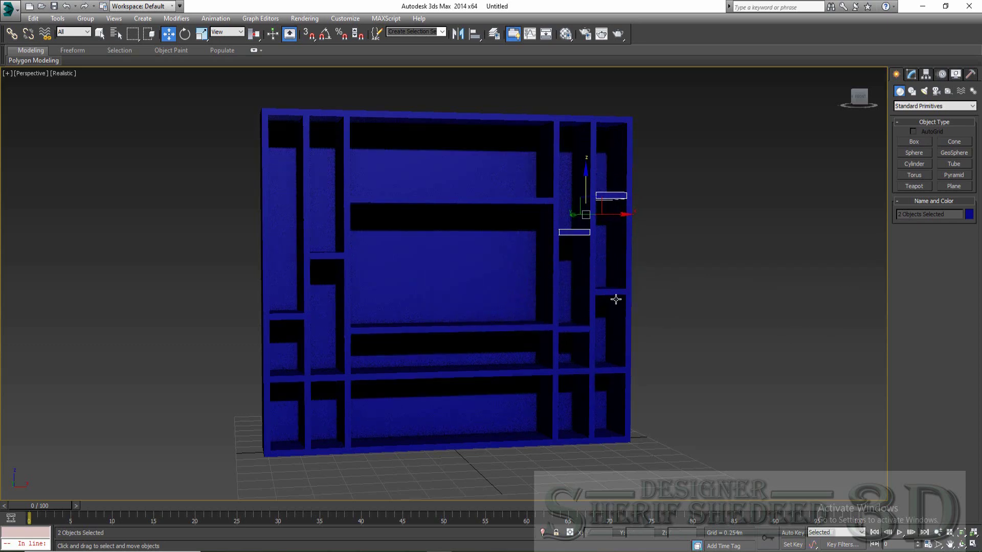
pyautogui.click(330, 257)
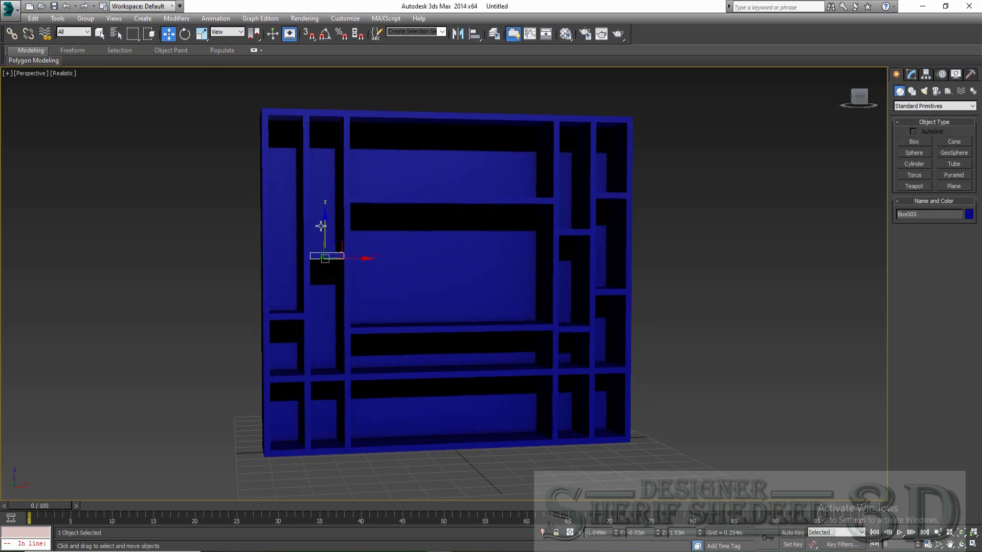
pyautogui.moveTo(325, 223); pyautogui.dragTo(326, 294)
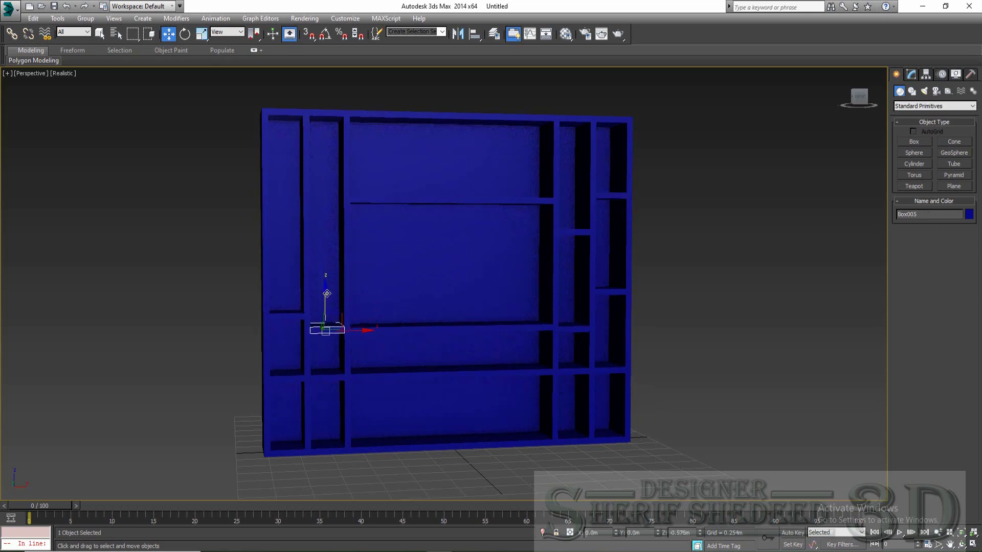
pyautogui.click(279, 318)
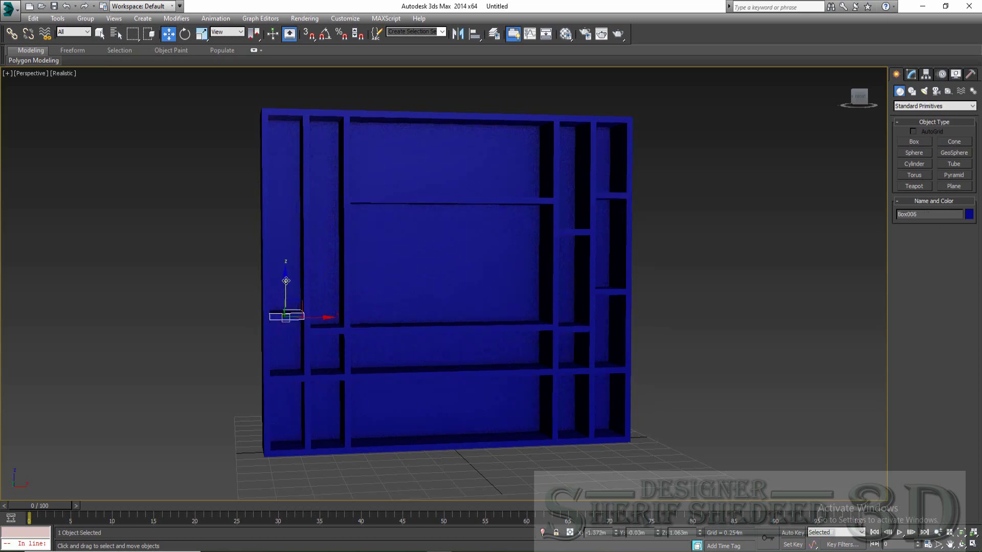
pyautogui.moveTo(286, 279)
pyautogui.mouseDown()
pyautogui.moveTo(306, 143)
pyautogui.moveTo(304, 172)
pyautogui.mouseUp()
pyautogui.keyDown('ctrl'); pyautogui.click(320, 331); pyautogui.keyUp('ctrl')
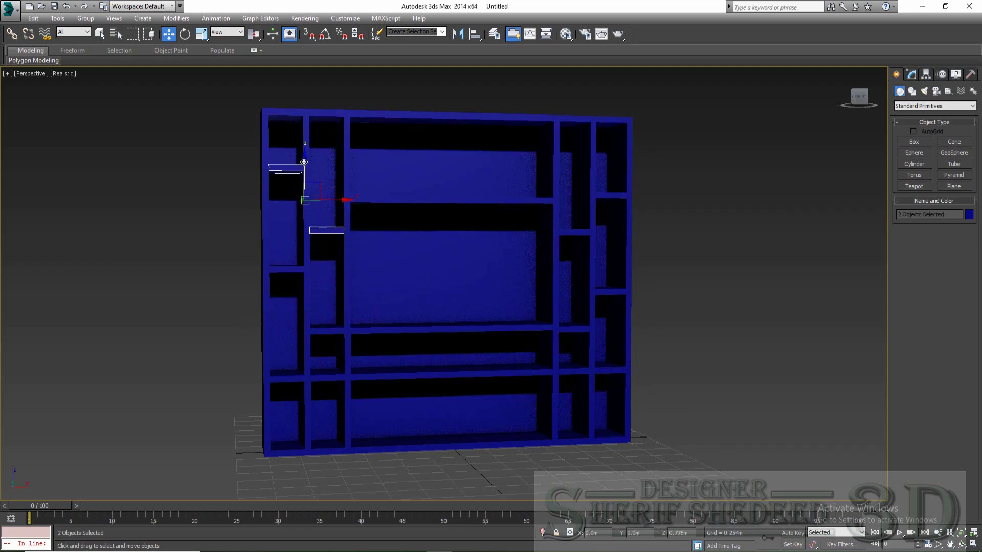
pyautogui.click(490, 325)
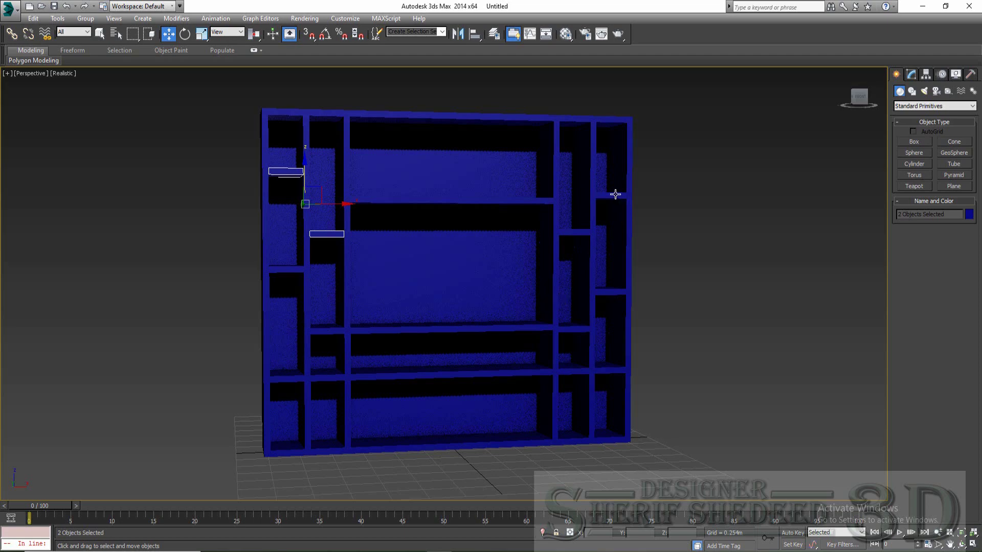
# Shift-drag two more right-column shelf copies upward, confirming each as Copy.
pyautogui.moveTo(615, 194)
pyautogui.mouseDown()
pyautogui.moveTo(611, 147)
pyautogui.moveTo(604, 202)
pyautogui.mouseUp()
pyautogui.click(506, 325)
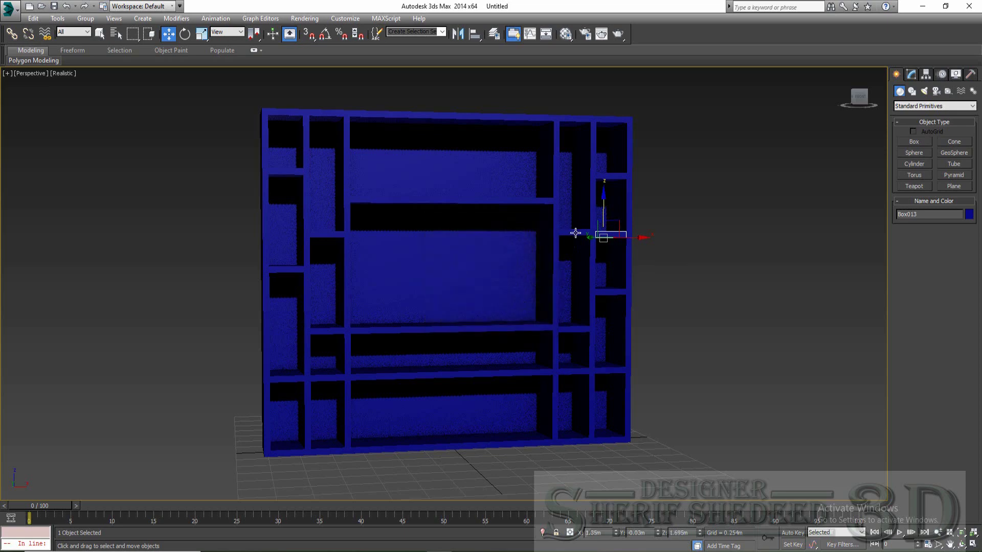
pyautogui.moveTo(574, 232)
pyautogui.mouseDown()
pyautogui.moveTo(579, 172)
pyautogui.moveTo(566, 190)
pyautogui.moveTo(565, 234)
pyautogui.mouseUp()
pyautogui.click(488, 324)
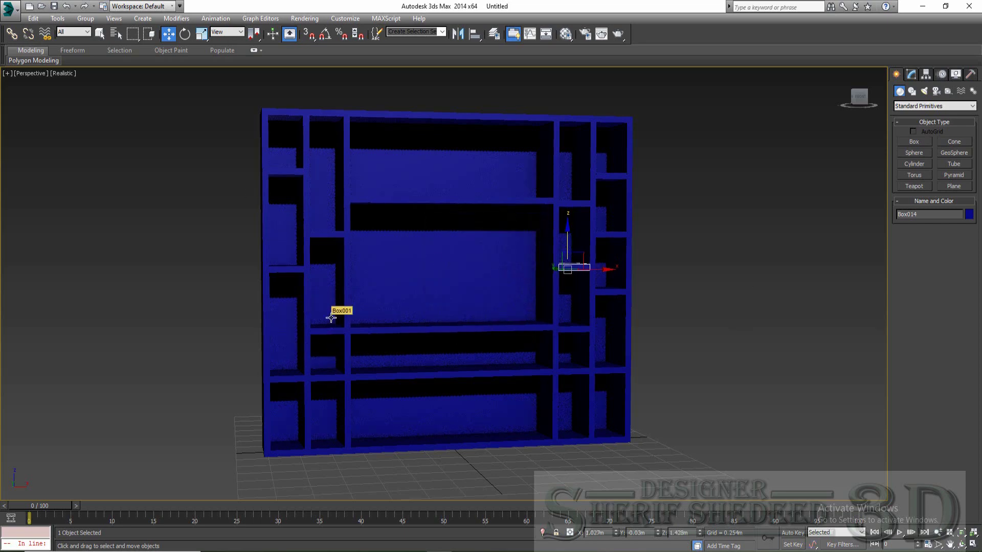
# Lower the first- and second-column shelves and Shift-drag a second-column shelf higher.
pyautogui.click(287, 273)
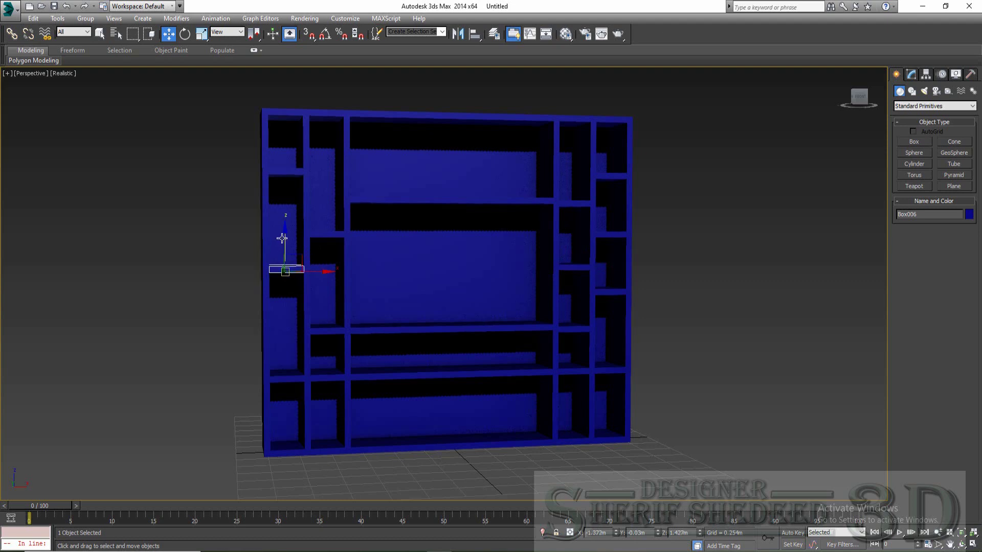
pyautogui.moveTo(284, 233); pyautogui.dragTo(284, 261)
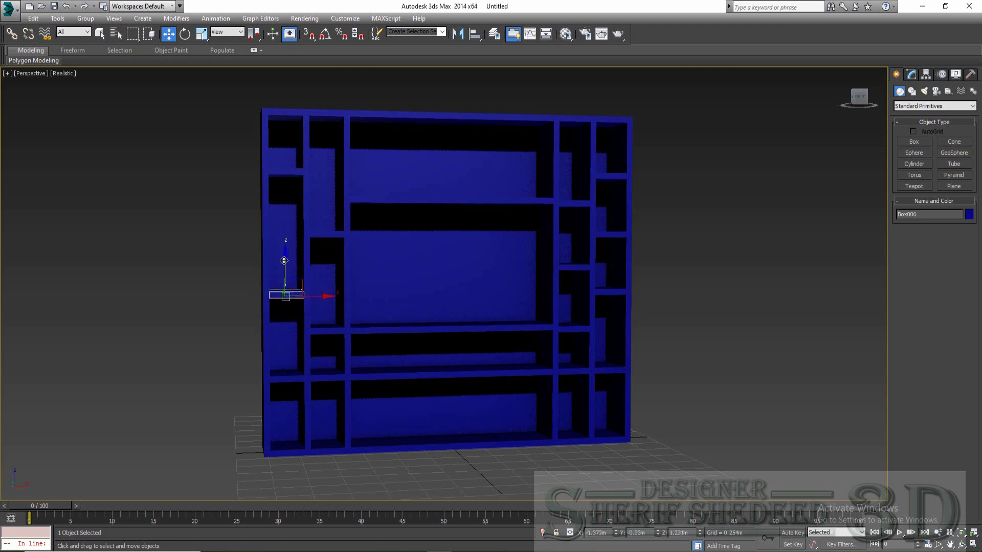
pyautogui.click(328, 237)
pyautogui.moveTo(325, 202); pyautogui.dragTo(324, 231)
pyautogui.click(287, 164)
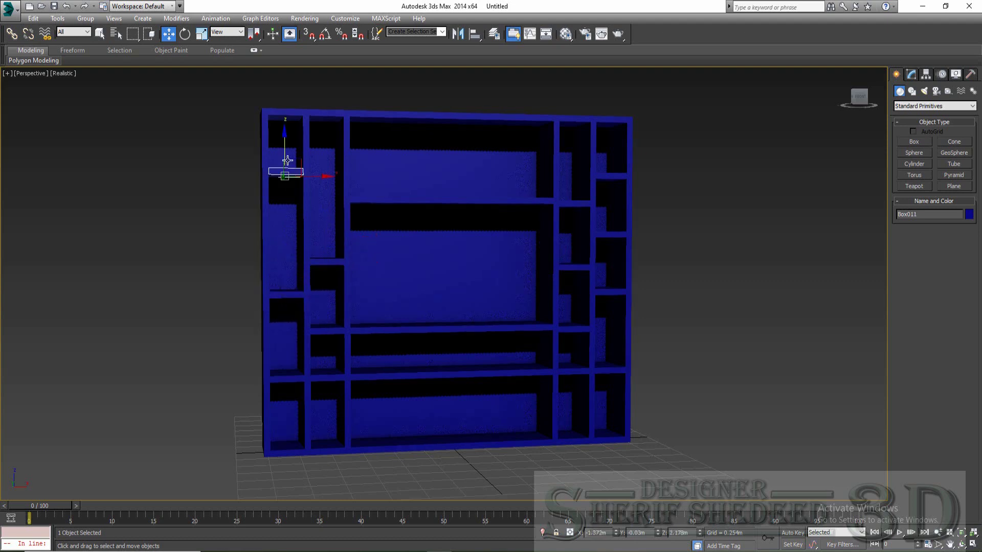
pyautogui.moveTo(286, 136); pyautogui.dragTo(287, 197)
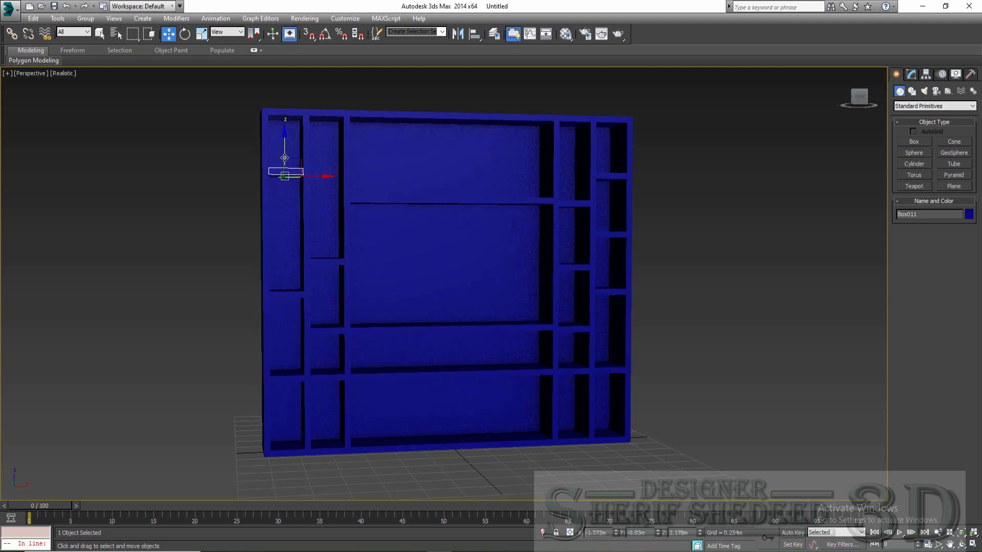
pyautogui.click(333, 260)
pyautogui.moveTo(323, 232)
pyautogui.mouseDown()
pyautogui.moveTo(328, 156)
pyautogui.moveTo(331, 163)
pyautogui.mouseUp()
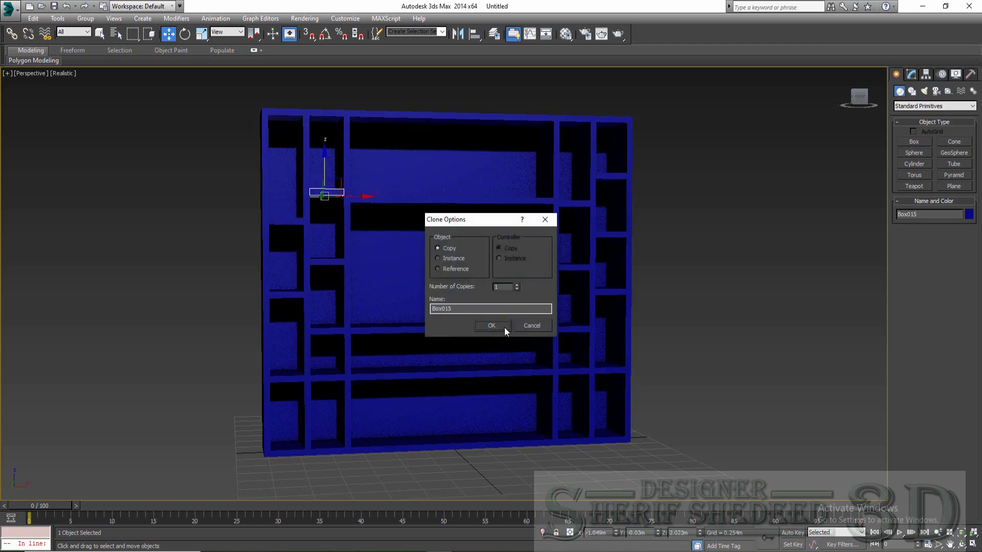
# Confirm the copy and clone the first-column shelf higher up.
pyautogui.click(502, 327)
pyautogui.click(281, 222)
pyautogui.moveTo(285, 210); pyautogui.dragTo(295, 124)
pyautogui.click(488, 324)
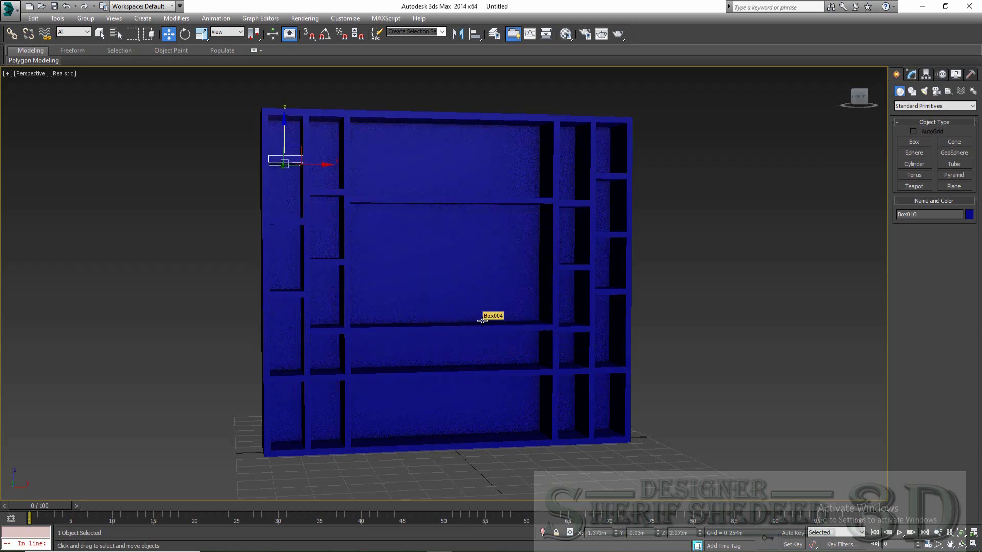
# Copy the six right-column shelves beside the unit's left side and mirror them.
pyautogui.click(164, 307)
pyautogui.click(611, 176)
pyautogui.keyDown('ctrl'); pyautogui.click(575, 203); pyautogui.keyUp('ctrl')
pyautogui.keyDown('ctrl'); pyautogui.click(611, 235); pyautogui.keyUp('ctrl')
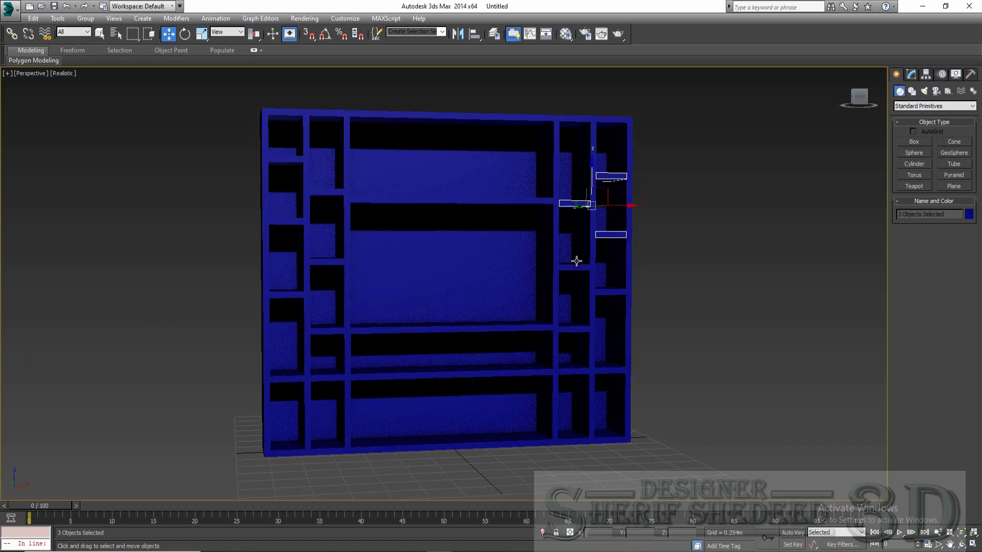
pyautogui.keyDown('ctrl'); pyautogui.click(574, 267); pyautogui.keyUp('ctrl')
pyautogui.keyDown('ctrl'); pyautogui.click(610, 292); pyautogui.keyUp('ctrl')
pyautogui.keyDown('ctrl'); pyautogui.click(581, 328); pyautogui.keyUp('ctrl')
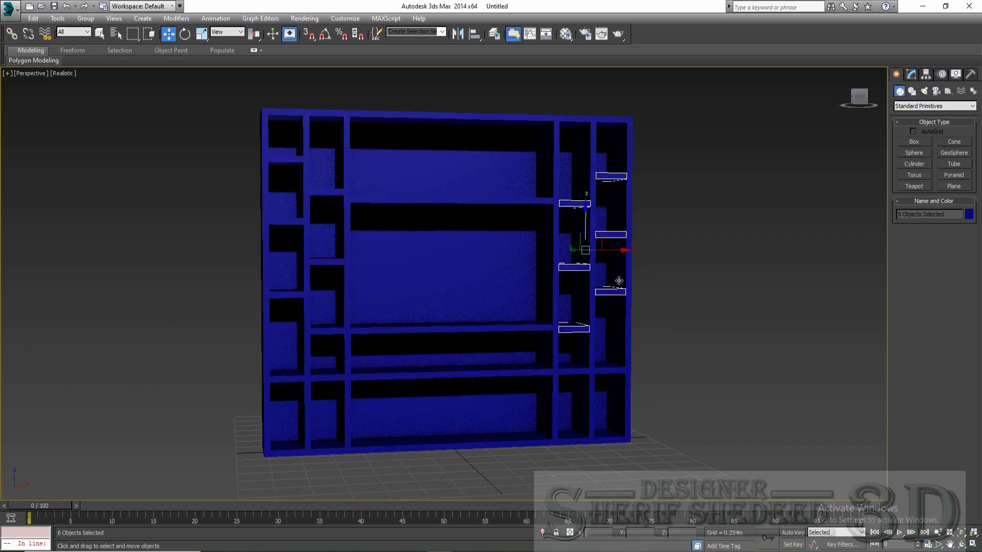
pyautogui.moveTo(615, 250); pyautogui.dragTo(224, 228)
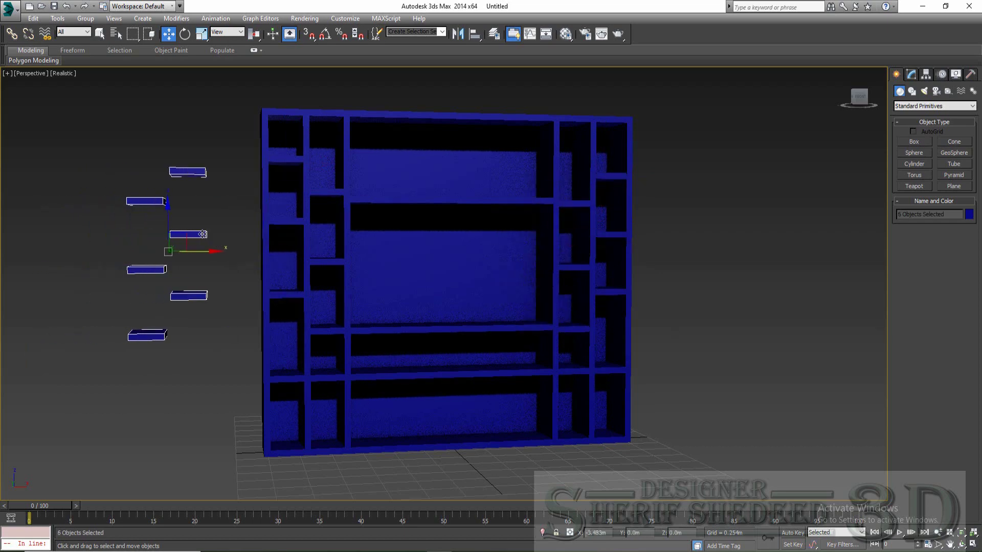
pyautogui.click(494, 319)
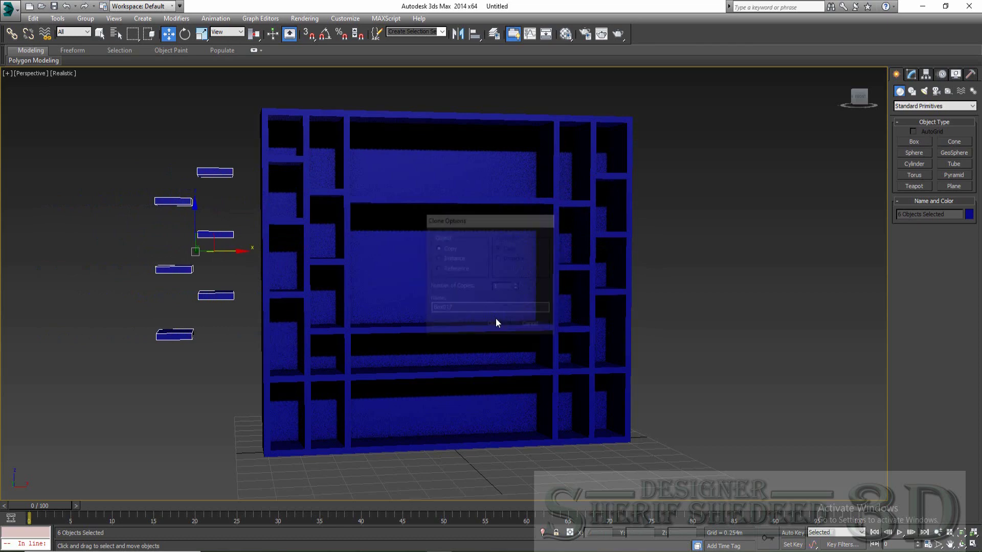
pyautogui.click(459, 34)
pyautogui.click(462, 355)
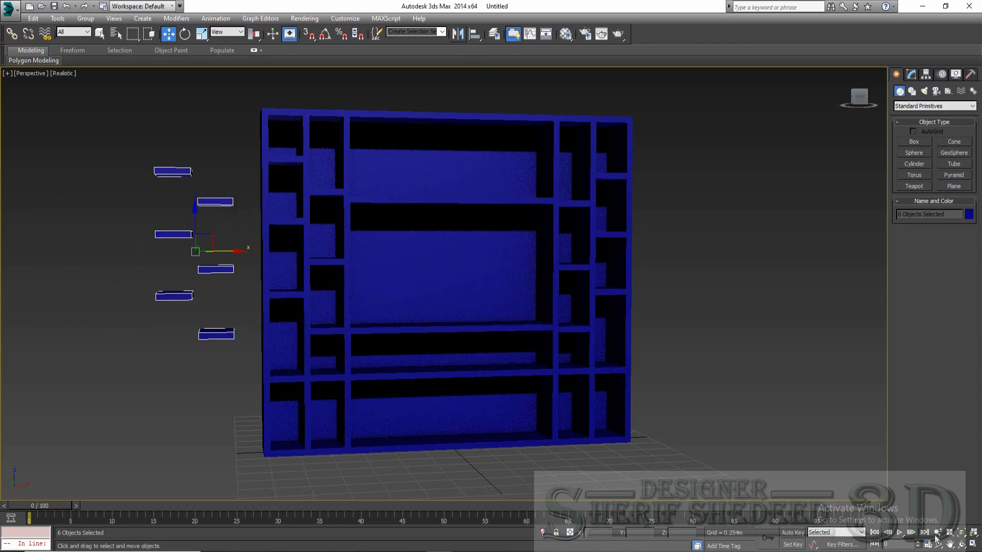
# In the maximized Front view, delete the six shelf copies and zoom out.
pyautogui.click(974, 545)
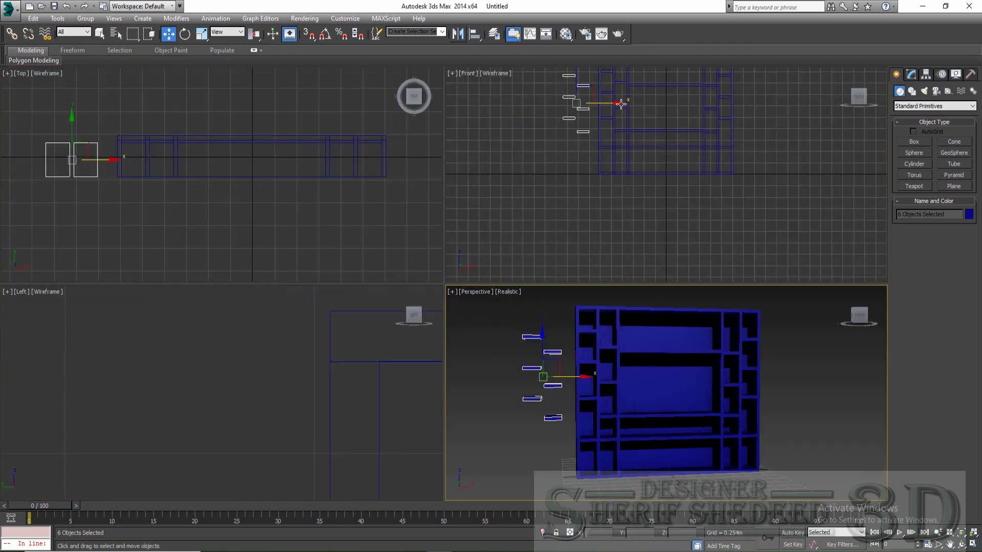
pyautogui.moveTo(620, 101); pyautogui.dragTo(633, 187, button='middle')
pyautogui.hotkey('alt', 'w')
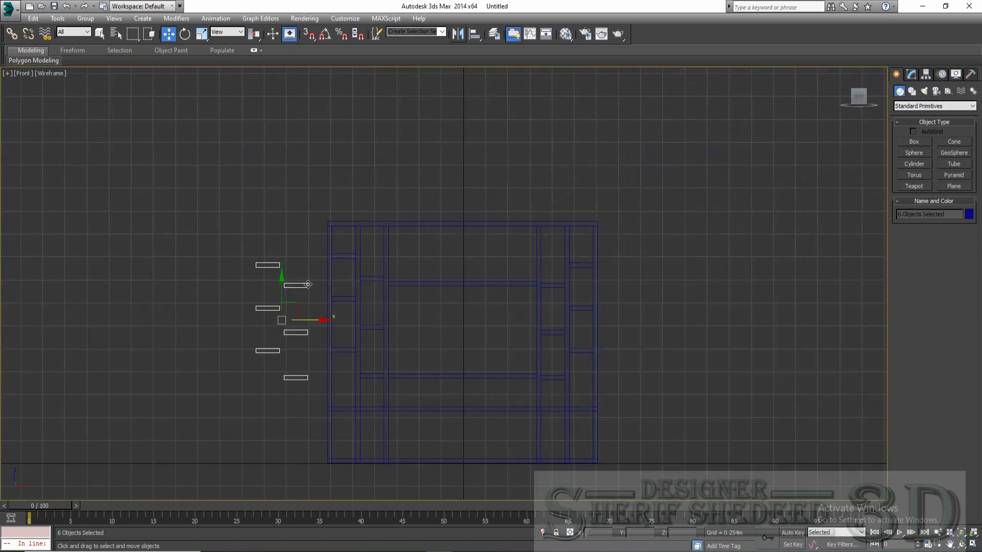
pyautogui.scroll(3, 308, 284)
pyautogui.moveTo(307, 246)
pyautogui.mouseDown(button='middle')
pyautogui.moveTo(294, 105)
pyautogui.moveTo(264, 119)
pyautogui.mouseUp(button='middle')
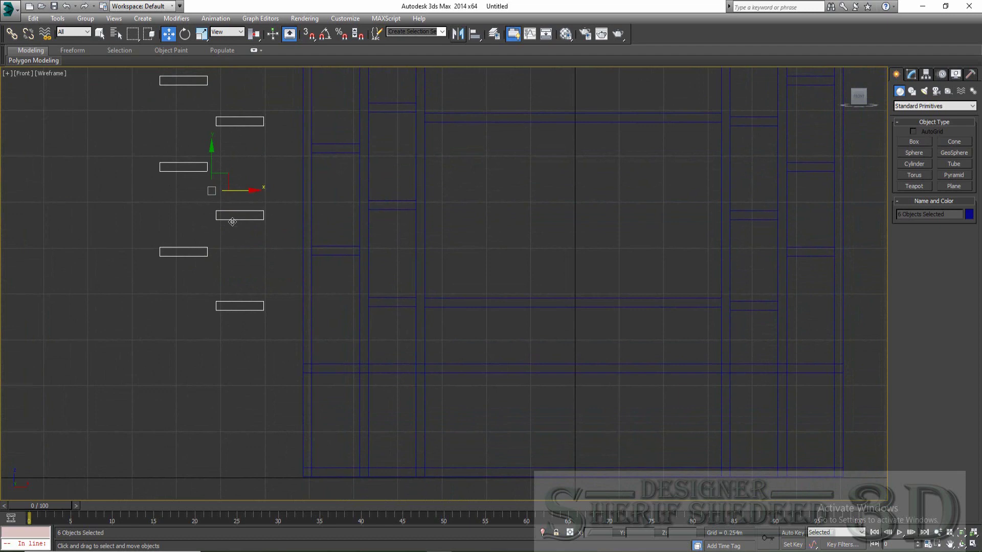
pyautogui.moveTo(235, 220); pyautogui.dragTo(254, 264, button='middle')
pyautogui.press('Delete')
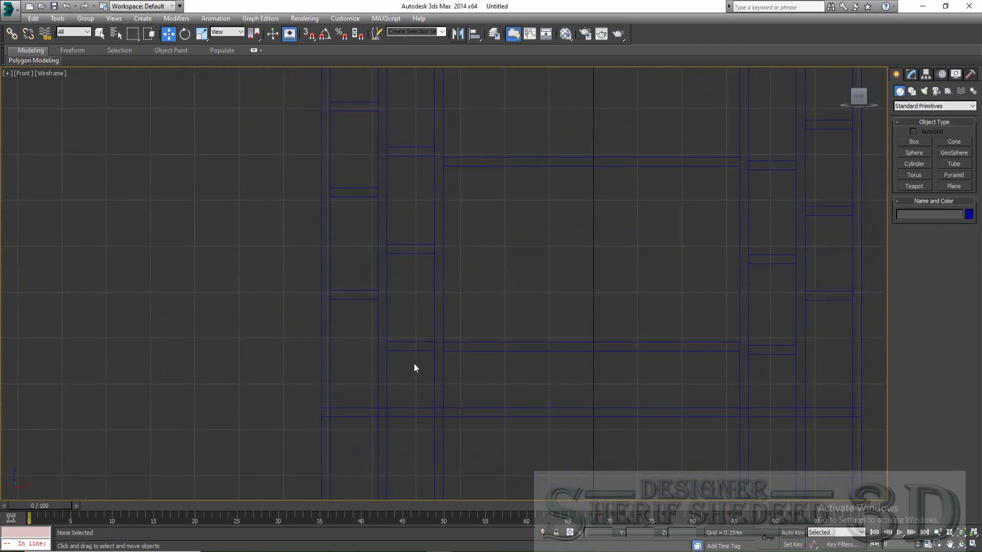
pyautogui.click(774, 345)
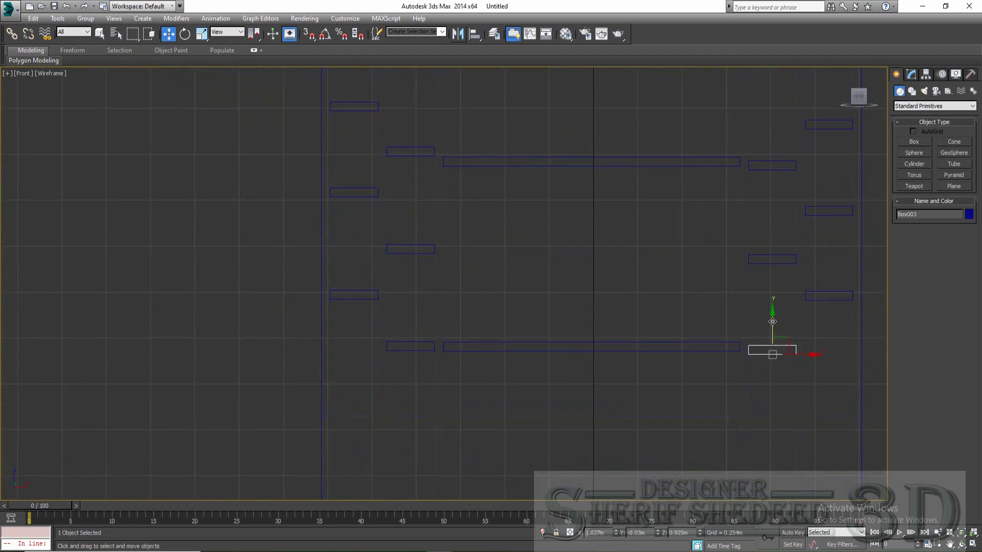
pyautogui.scroll(-2, 476, 345)
pyautogui.scroll(-2, 476, 344)
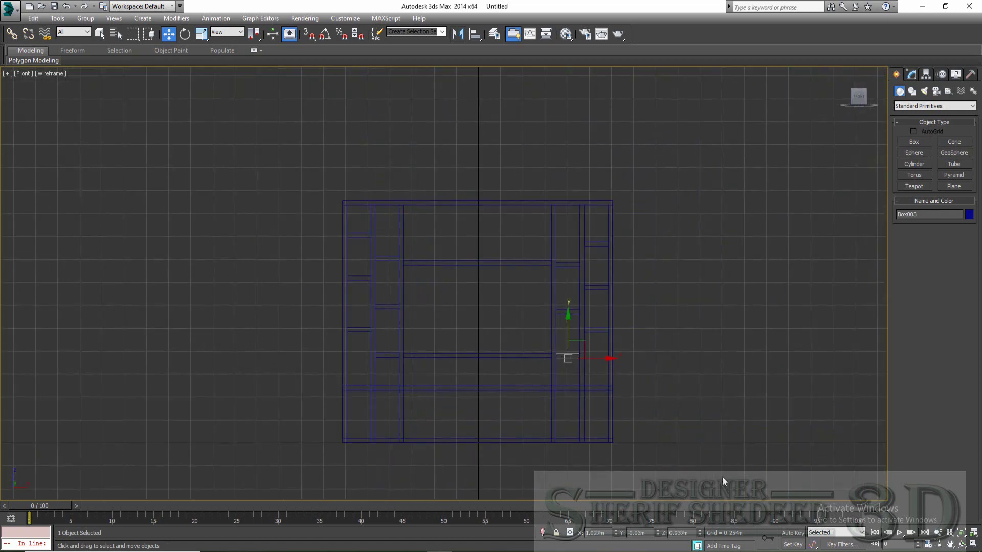
# Maximize the Perspective view, pick three left-side shelf boards, and orbit to the unit's side.
pyautogui.click(974, 546)
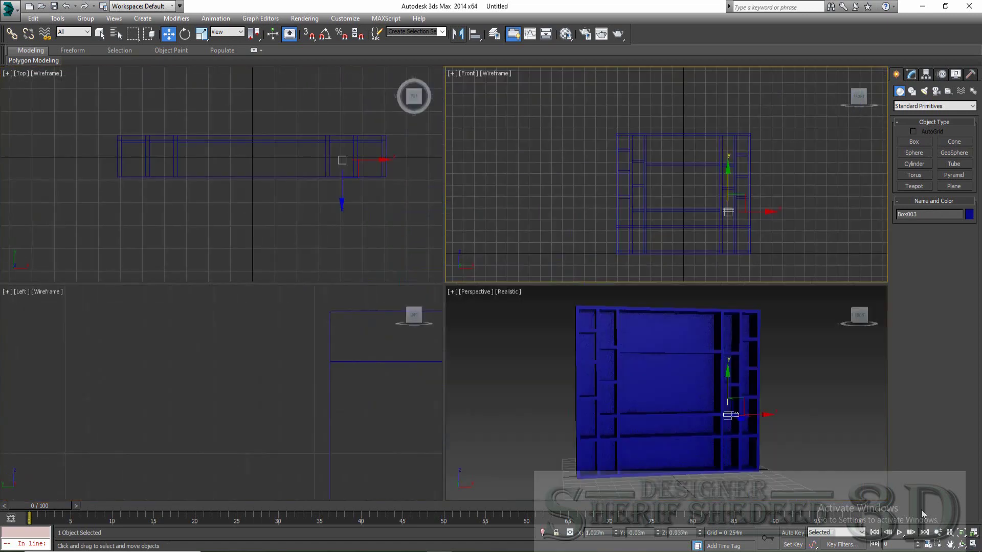
pyautogui.click(973, 547)
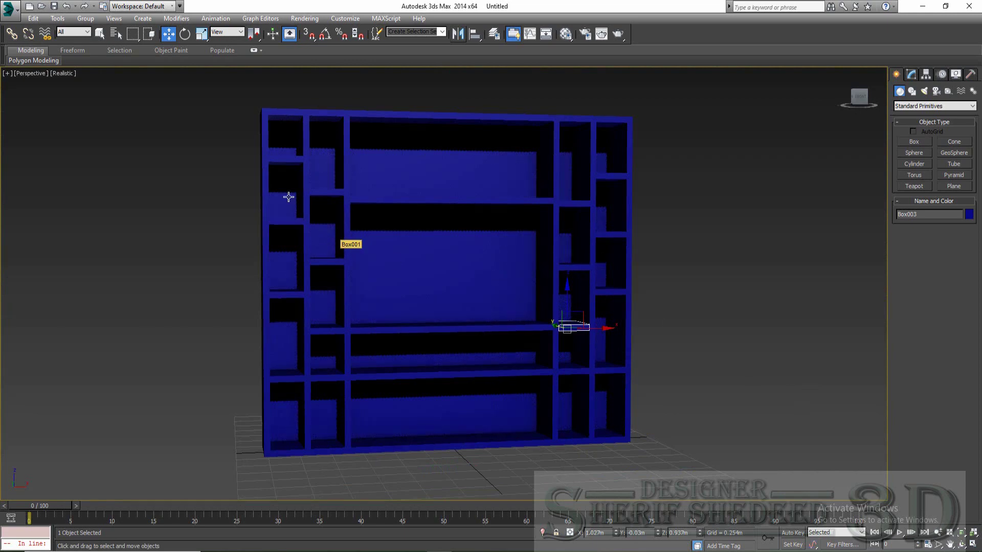
pyautogui.click(281, 160)
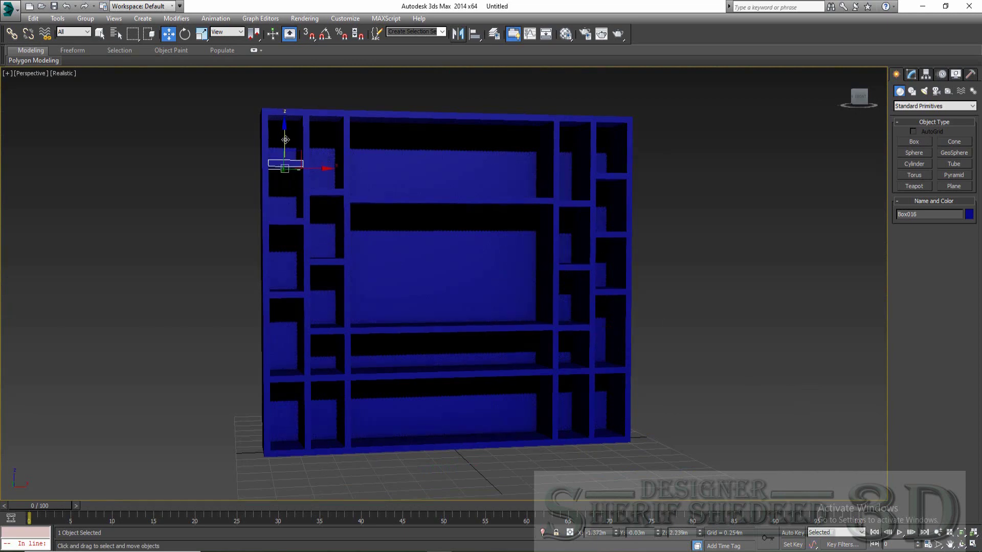
pyautogui.click(288, 221)
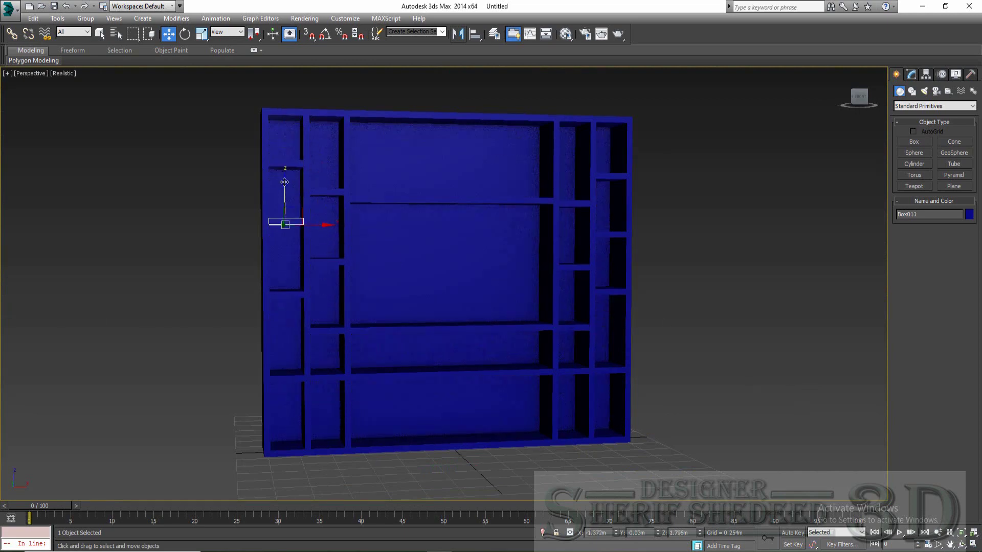
pyautogui.click(287, 298)
pyautogui.click(962, 545)
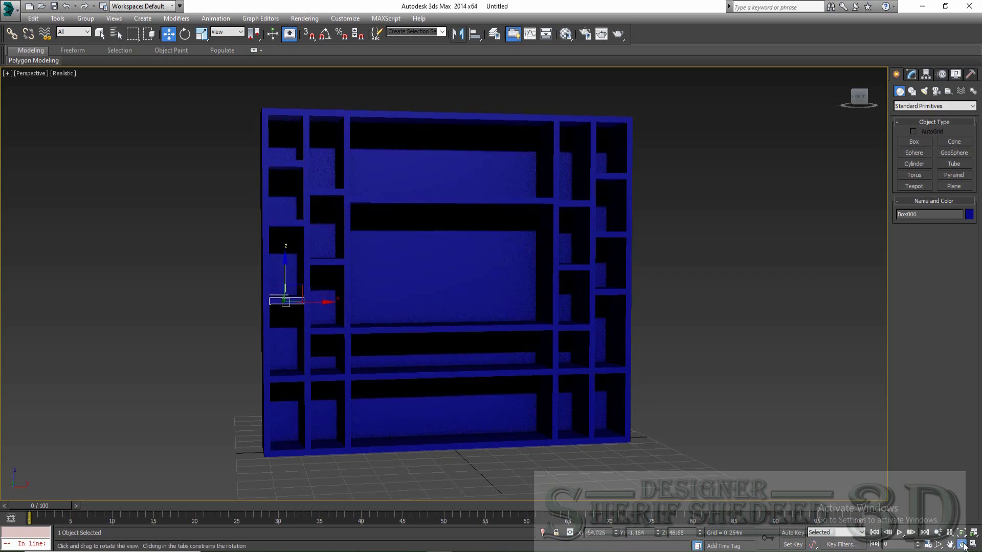
pyautogui.moveTo(445, 302); pyautogui.dragTo(550, 308)
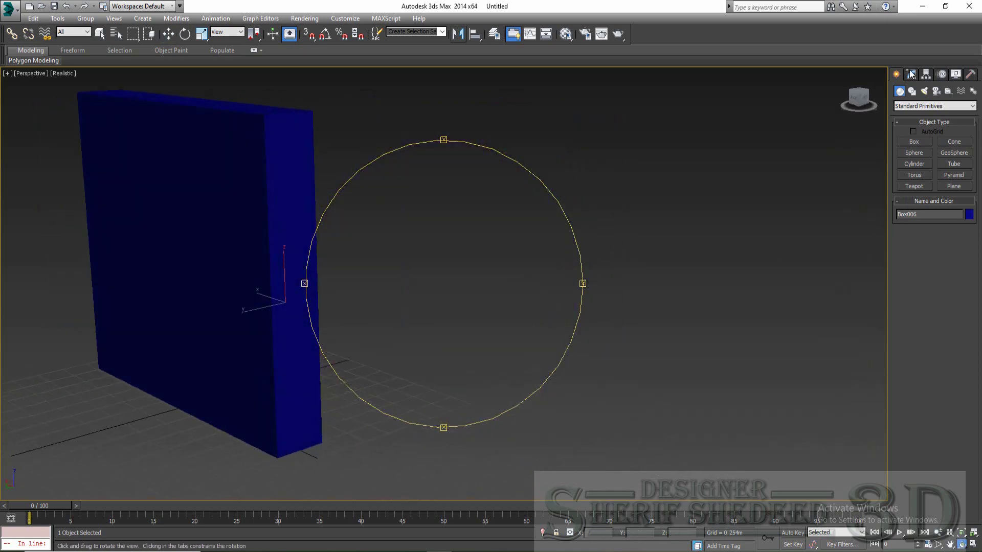
# At Polygon level, select the shelf unit's narrow outer side faces.
pyautogui.click(911, 74)
pyautogui.press('w')
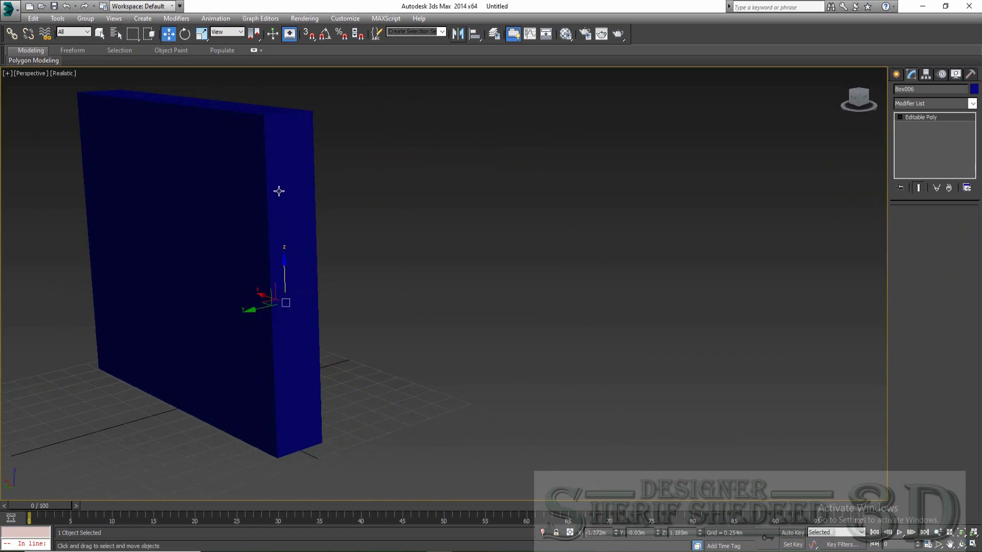
pyautogui.press('2')
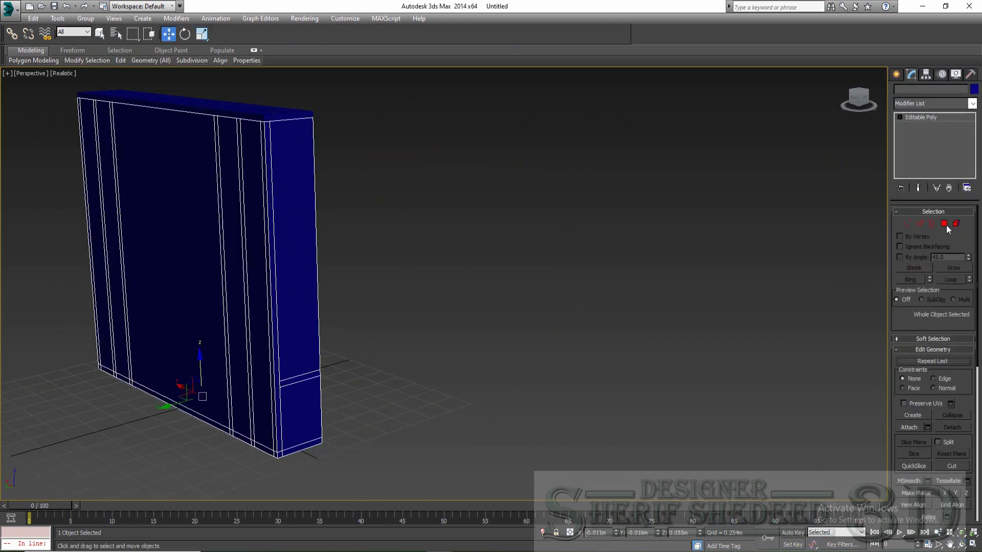
pyautogui.press('4')
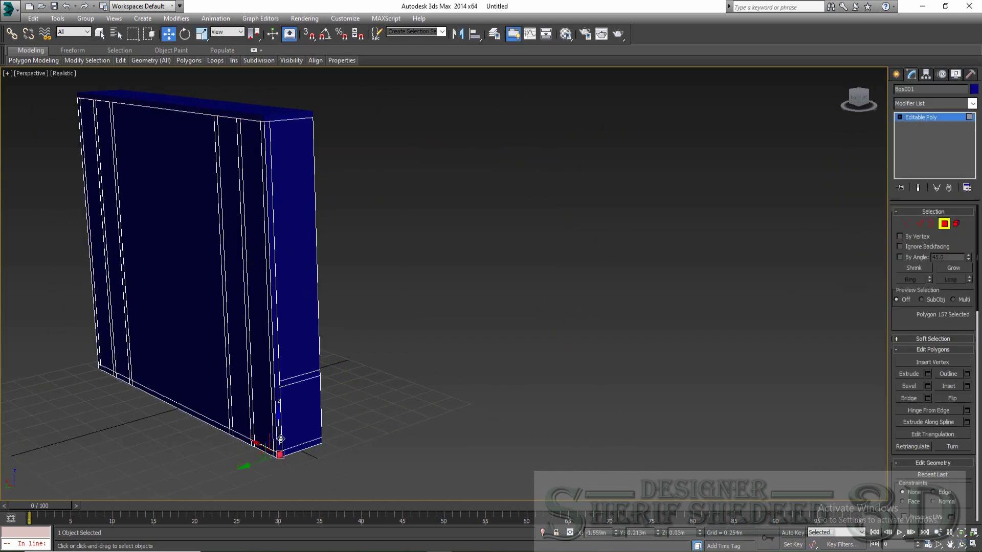
pyautogui.click(274, 381)
pyautogui.click(961, 545)
pyautogui.moveTo(442, 309)
pyautogui.mouseDown()
pyautogui.moveTo(497, 321)
pyautogui.moveTo(609, 299)
pyautogui.moveTo(577, 310)
pyautogui.moveTo(563, 287)
pyautogui.moveTo(581, 296)
pyautogui.mouseUp()
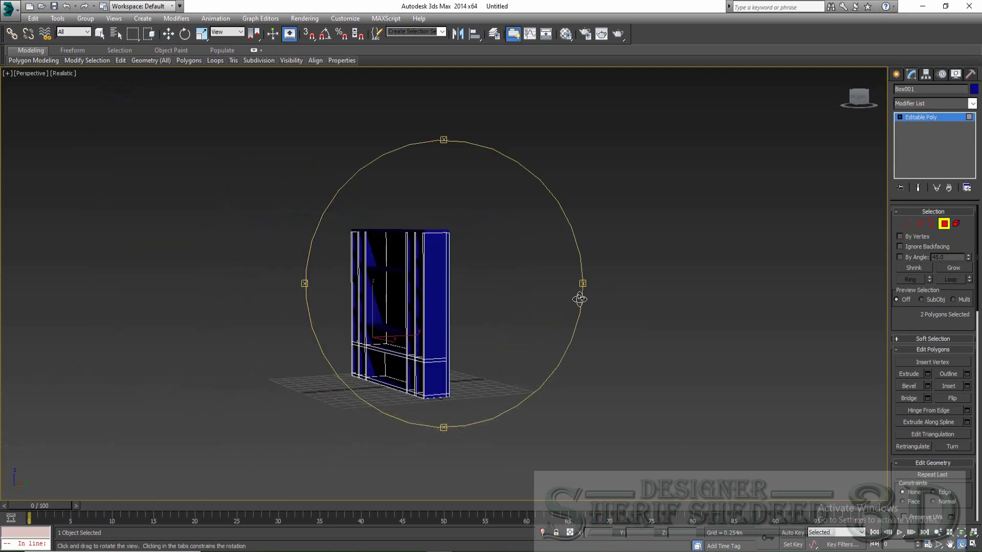
pyautogui.moveTo(449, 283); pyautogui.dragTo(434, 256)
pyautogui.keyDown('ctrl'); pyautogui.click(425, 249); pyautogui.keyUp('ctrl')
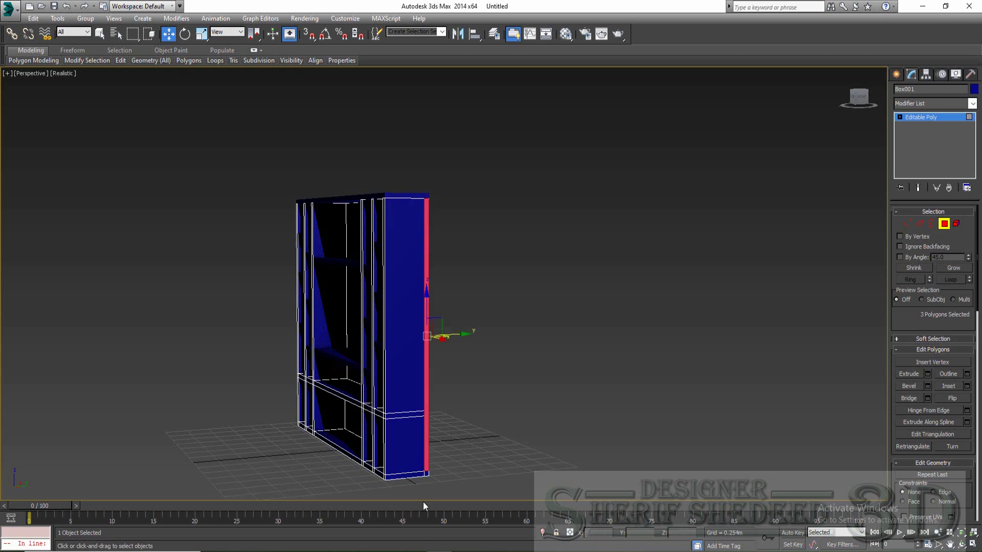
pyautogui.keyDown('ctrl'); pyautogui.click(426, 473); pyautogui.keyUp('ctrl')
pyautogui.click(962, 545)
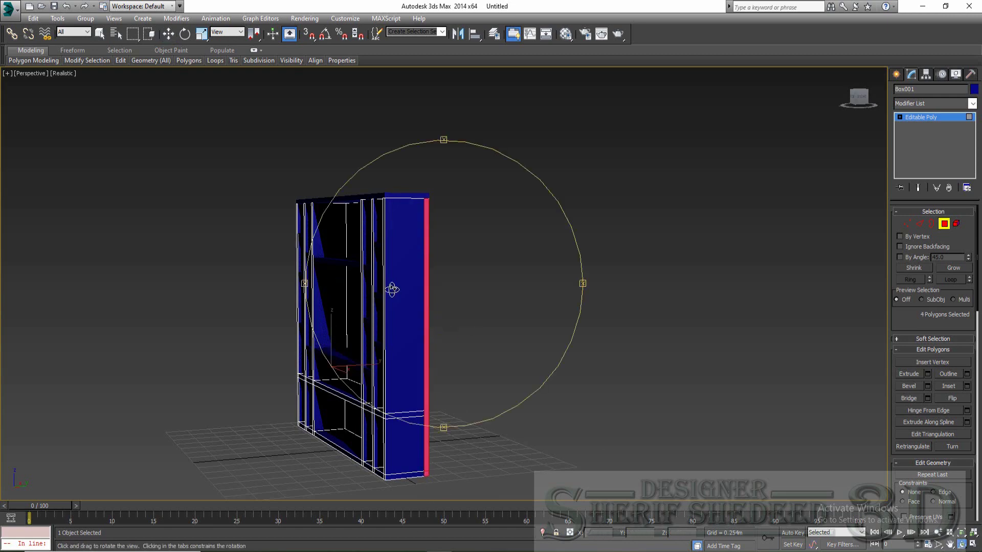
pyautogui.moveTo(390, 287)
pyautogui.mouseDown()
pyautogui.moveTo(449, 323)
pyautogui.moveTo(475, 361)
pyautogui.mouseUp()
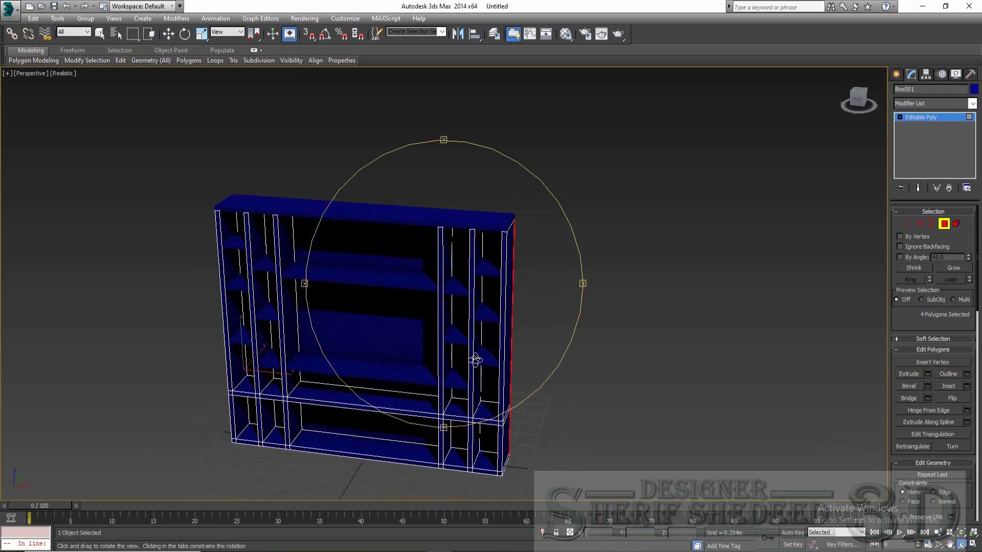
# Extrude the selected side faces 0.273m into side panels.
pyautogui.click(929, 374)
pyautogui.write('0.273')
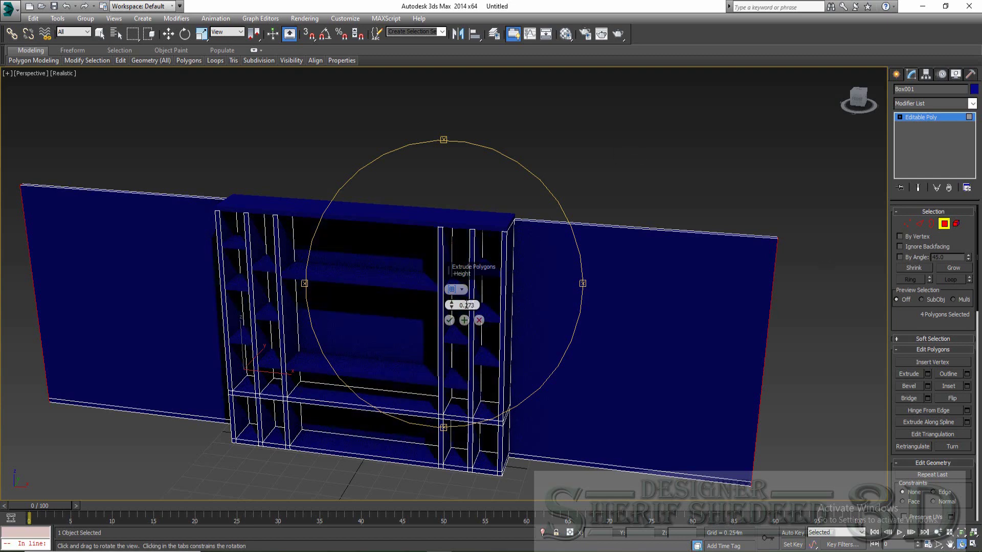
pyautogui.press('Return')
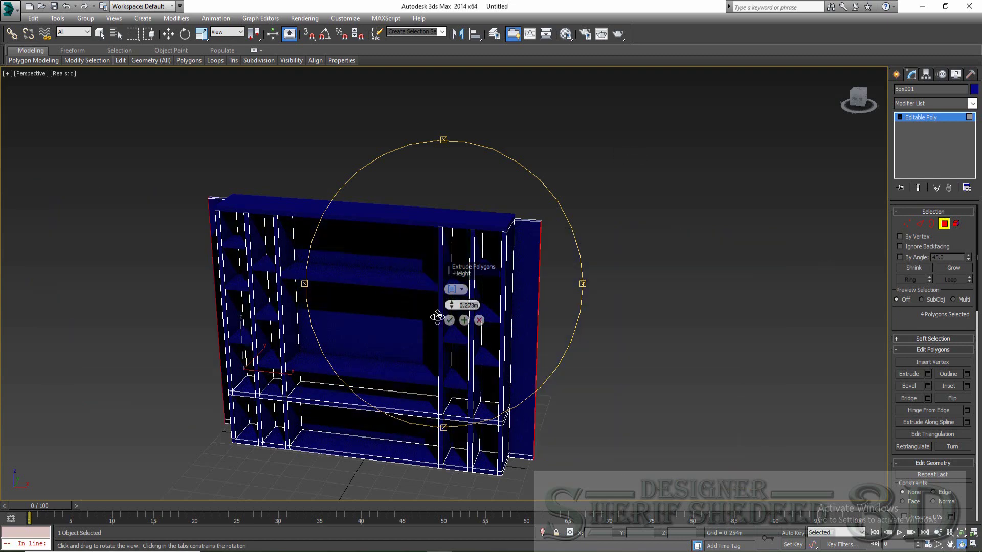
pyautogui.moveTo(415, 269)
pyautogui.mouseDown()
pyautogui.moveTo(372, 266)
pyautogui.moveTo(365, 285)
pyautogui.moveTo(329, 268)
pyautogui.moveTo(405, 280)
pyautogui.moveTo(407, 314)
pyautogui.moveTo(467, 277)
pyautogui.moveTo(409, 279)
pyautogui.moveTo(376, 305)
pyautogui.mouseUp()
pyautogui.click(450, 320)
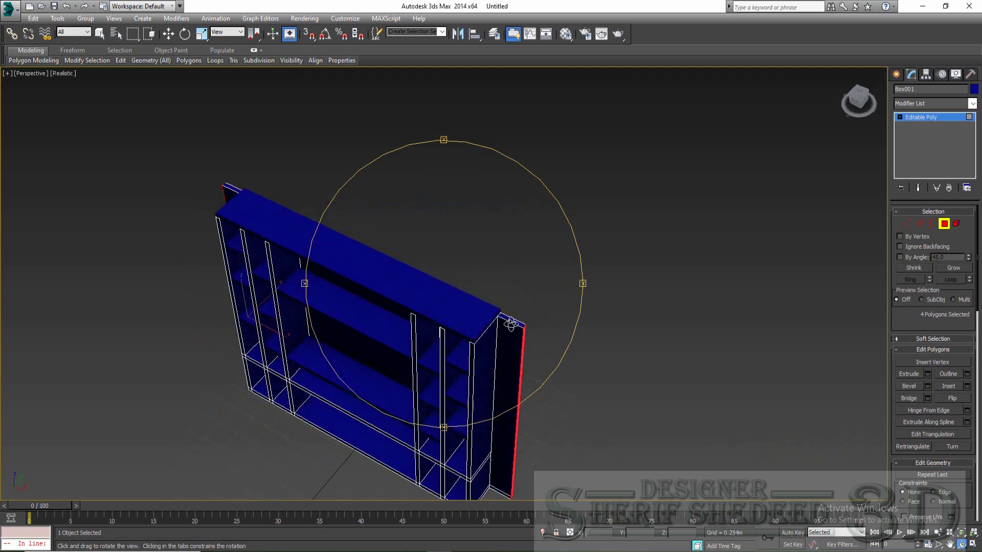
# Extrude the two top end faces up 0.05m, then exit polygon sub-object mode.
pyautogui.press('w')
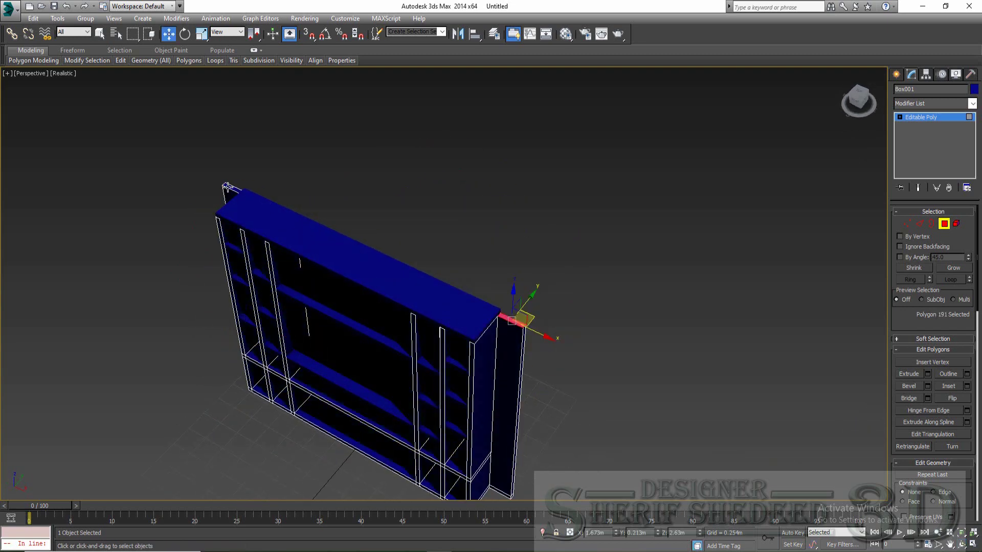
pyautogui.keyDown('ctrl'); pyautogui.click(227, 185); pyautogui.keyUp('ctrl')
pyautogui.click(928, 374)
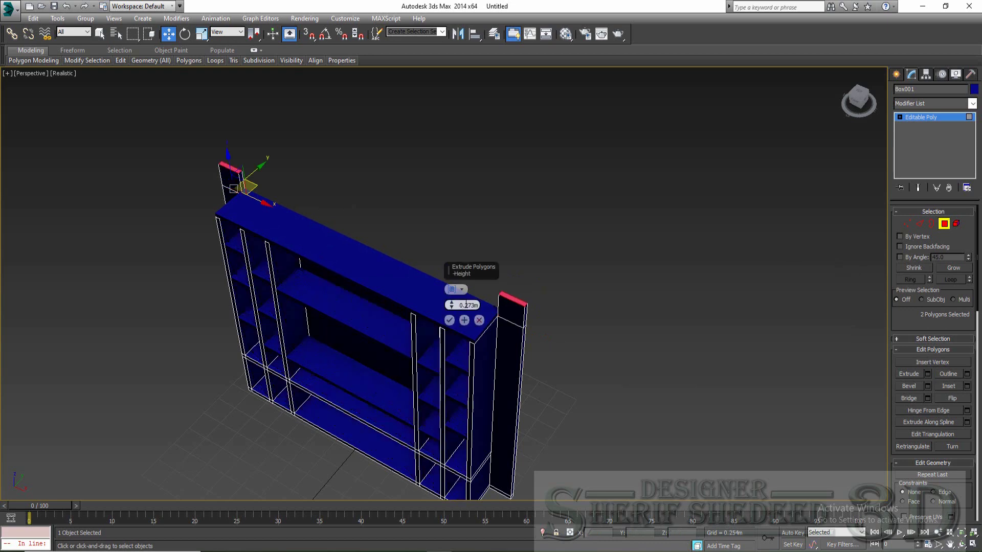
pyautogui.write('0.05')
pyautogui.press('Return')
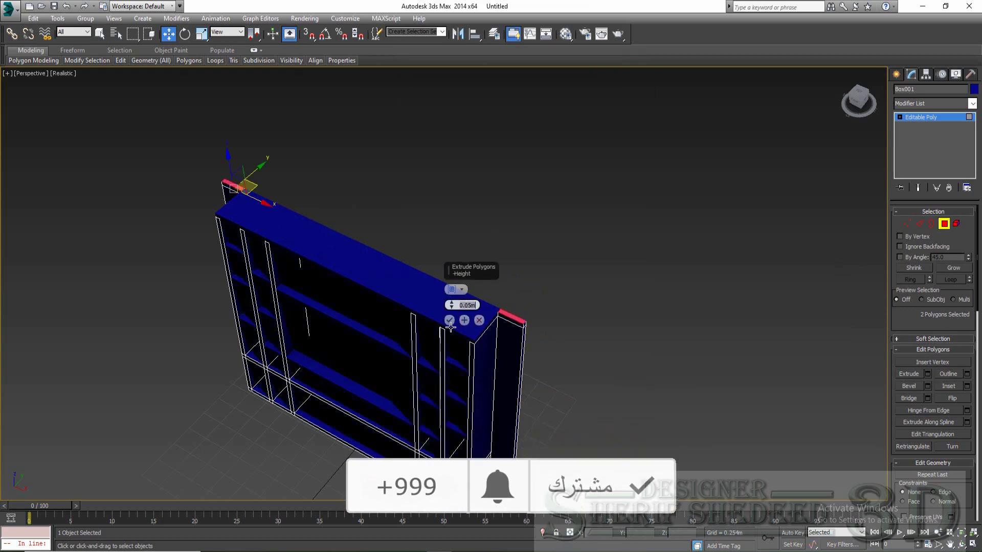
pyautogui.click(449, 320)
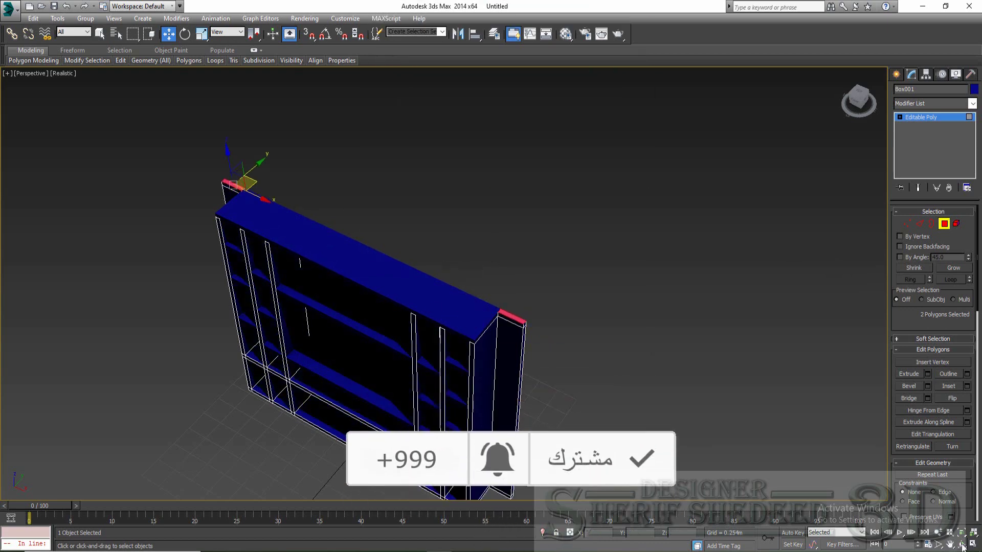
pyautogui.keyDown('alt'); pyautogui.moveTo(445, 325); pyautogui.dragTo(459, 285, button='middle'); pyautogui.keyUp('alt')
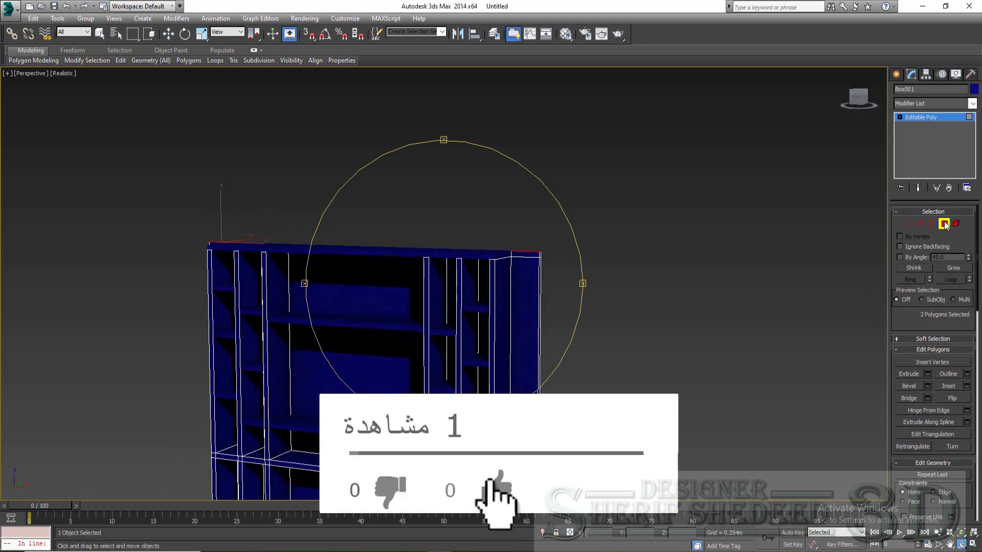
pyautogui.hotkey('ctrl', 'b')
pyautogui.press('w')
pyautogui.click(973, 546)
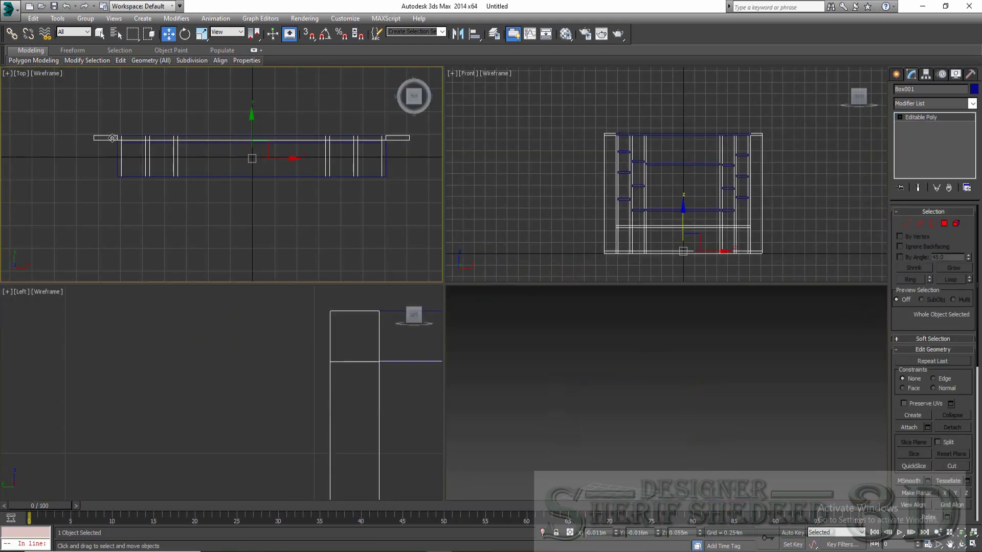
# Draw a 0.273m-radius, 0.05m-high cylinder with 71 sides at the unit's left end.
pyautogui.scroll(3, 115, 138)
pyautogui.moveTo(208, 97); pyautogui.dragTo(256, 108, button='middle')
pyautogui.click(897, 75)
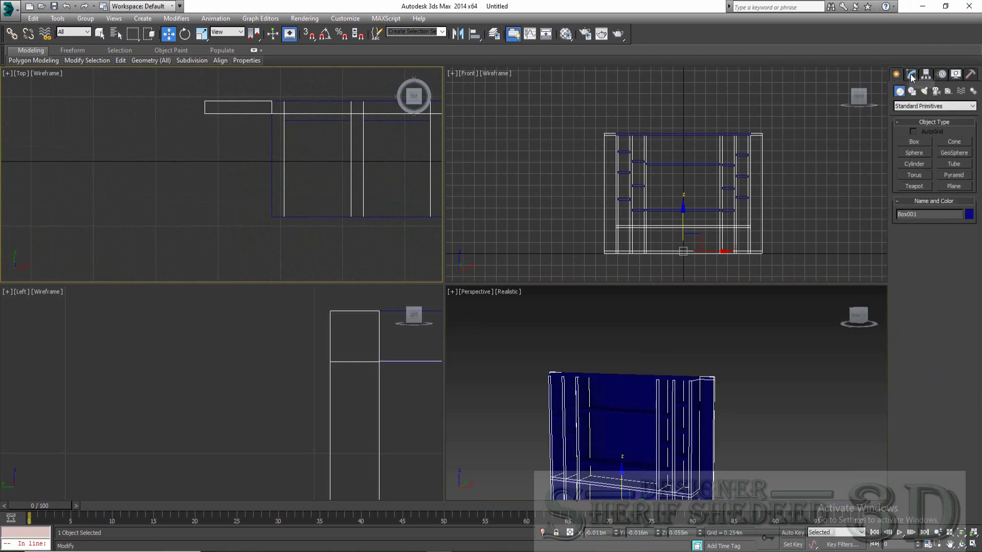
pyautogui.click(914, 164)
pyautogui.click(974, 545)
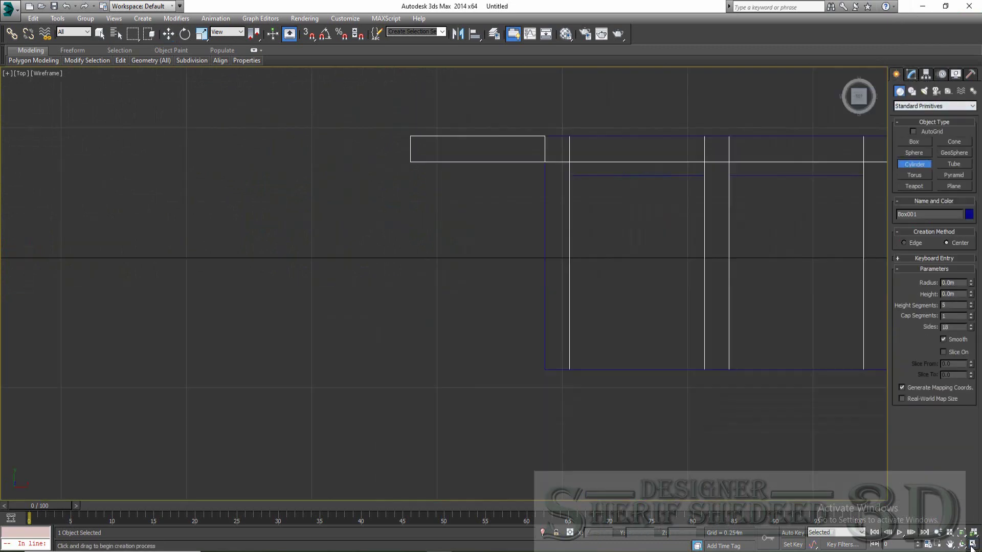
pyautogui.scroll(5, 547, 160)
pyautogui.scroll(-2, 542, 163)
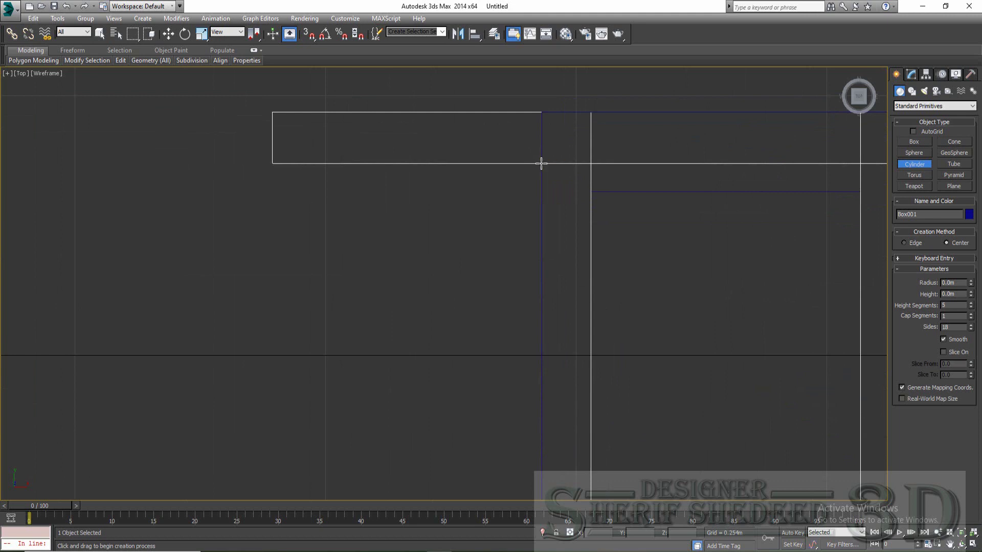
pyautogui.moveTo(541, 164); pyautogui.dragTo(764, 9)
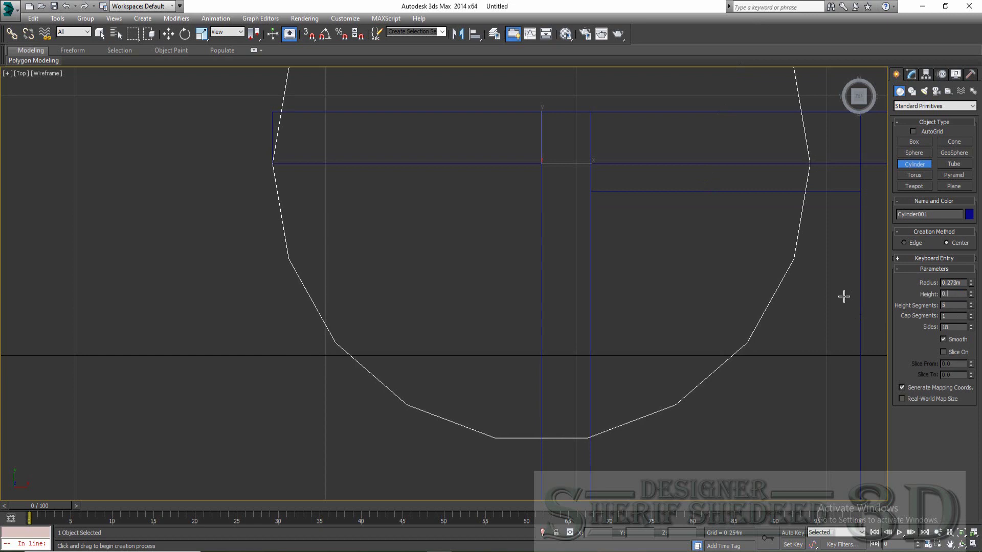
pyautogui.moveTo(970, 327); pyautogui.dragTo(945, 48)
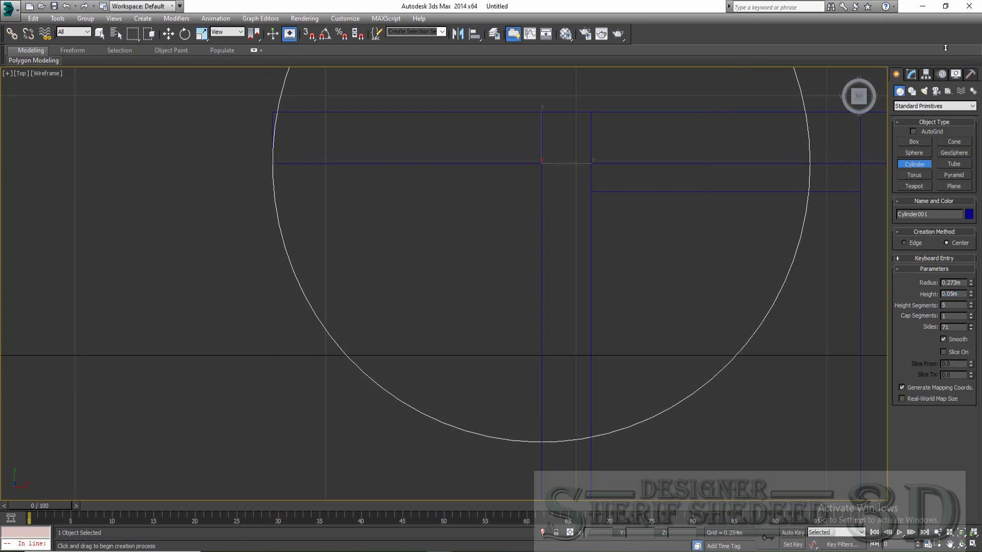
# Enable slicing with Slice From -136 and Slice To 180, leaving a quarter-circle wedge.
pyautogui.scroll(-3, 351, 352)
pyautogui.scroll(-3, 351, 352)
pyautogui.scroll(4, 353, 352)
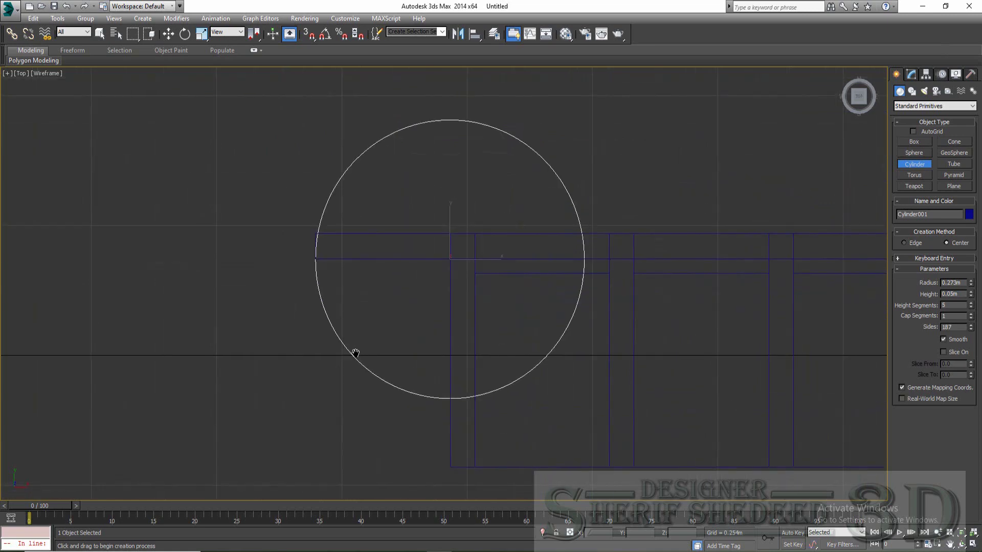
pyautogui.click(944, 352)
pyautogui.moveTo(971, 364)
pyautogui.mouseDown()
pyautogui.moveTo(967, 492)
pyautogui.moveTo(966, 458)
pyautogui.mouseUp()
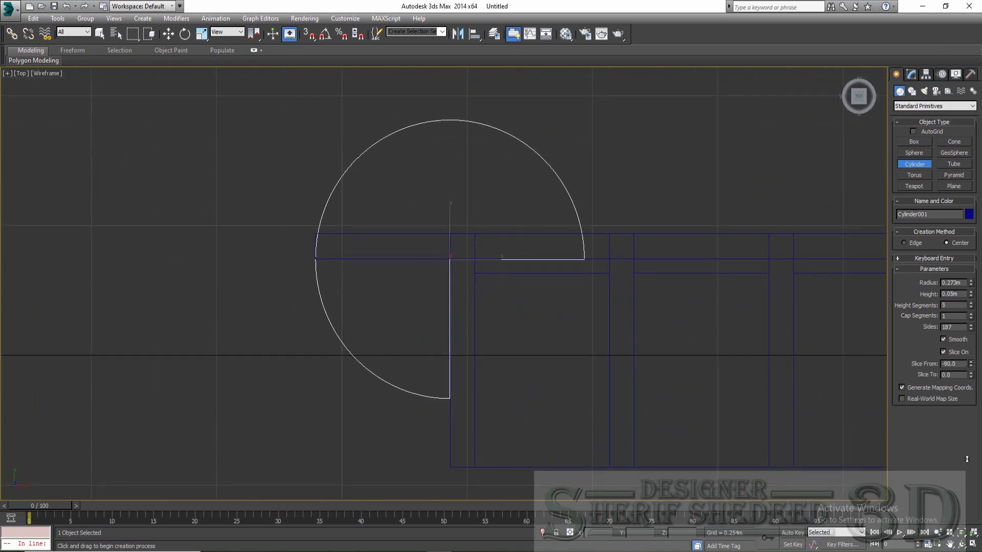
pyautogui.moveTo(971, 372); pyautogui.dragTo(961, 197)
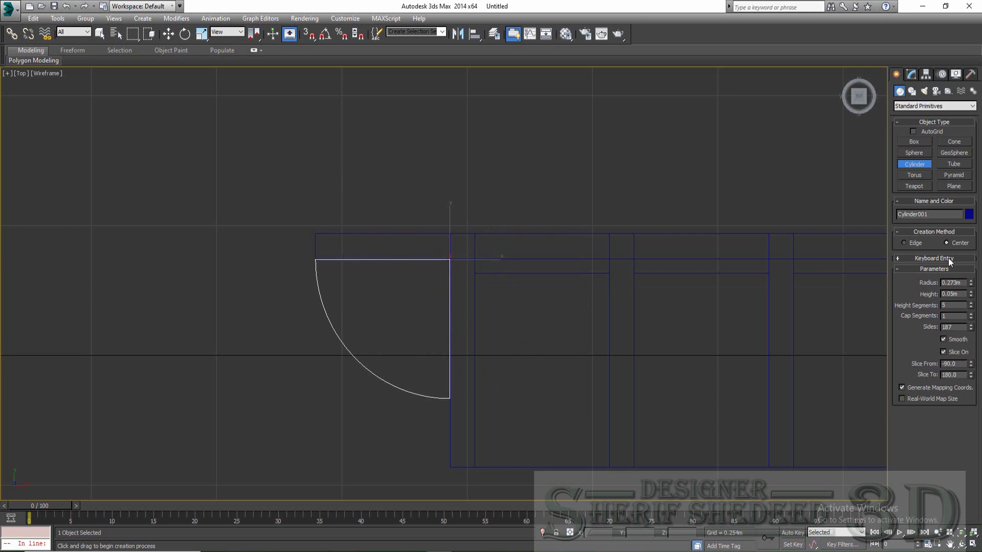
pyautogui.click(972, 544)
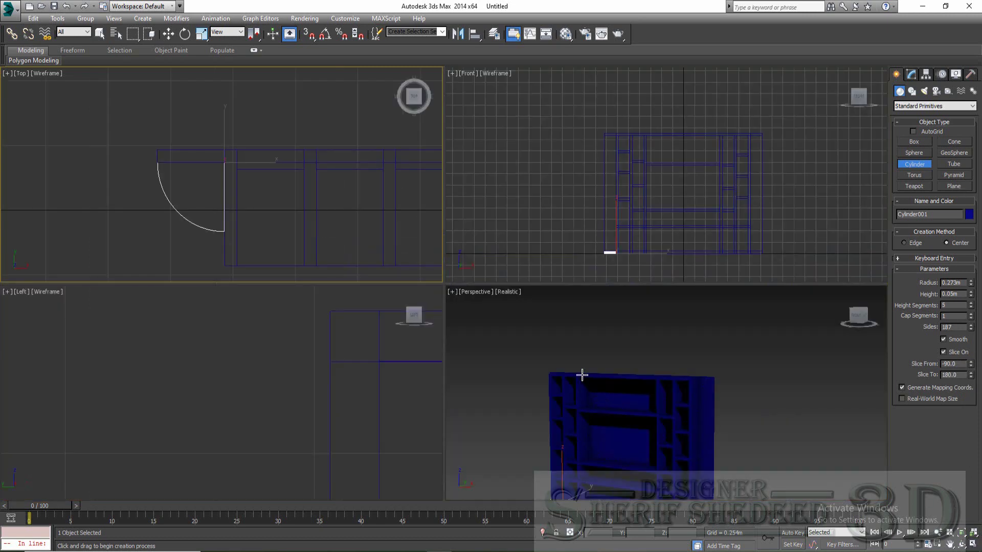
# In maximized Perspective, snap the wedge onto the top of the unit's left end panel.
pyautogui.rightClick(574, 398)
pyautogui.hotkey('alt', 'w')
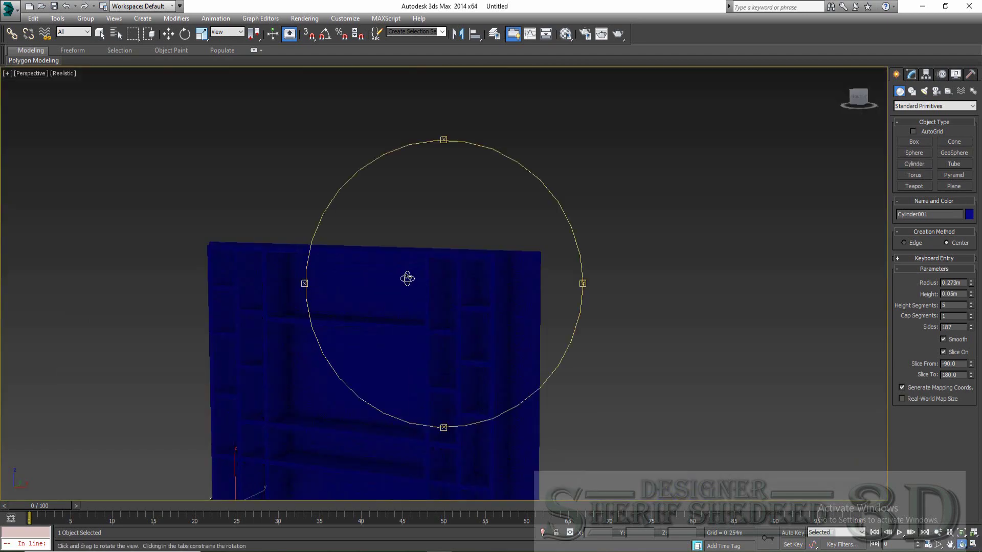
pyautogui.hotkey('ctrl', 'r')
pyautogui.moveTo(414, 288); pyautogui.dragTo(467, 348)
pyautogui.scroll(5, 346, 377)
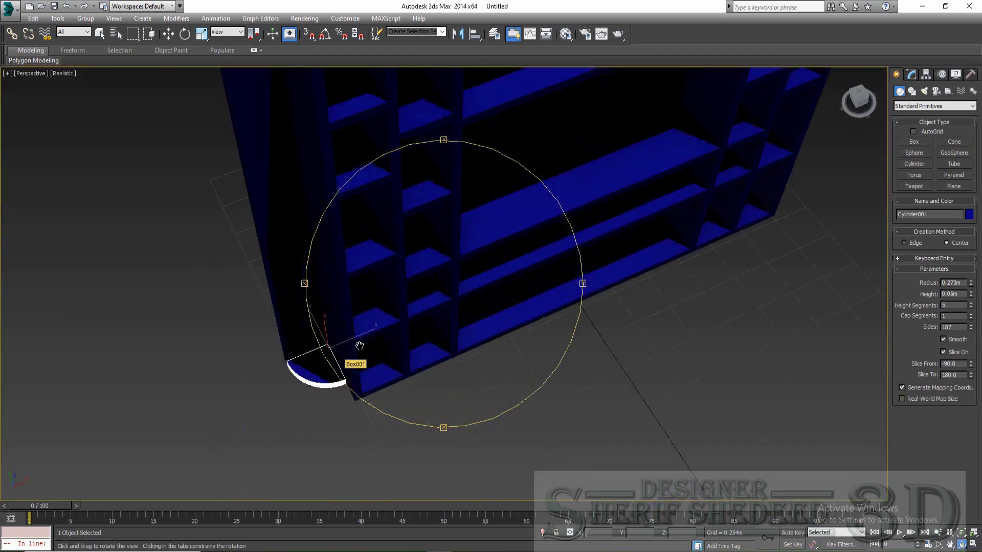
pyautogui.moveTo(357, 346); pyautogui.dragTo(382, 294)
pyautogui.scroll(-5, 389, 237)
pyautogui.moveTo(386, 237); pyautogui.dragTo(428, 329)
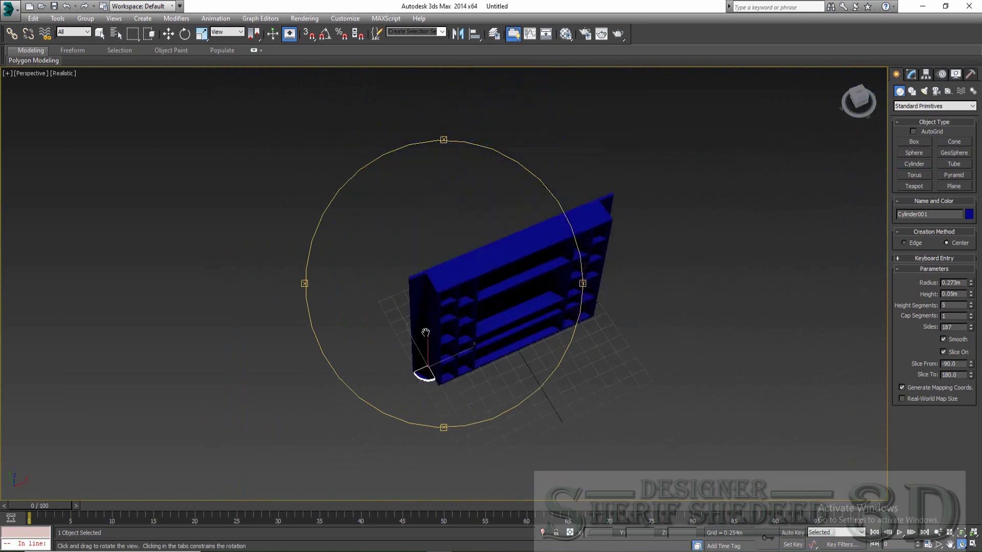
pyautogui.moveTo(427, 329); pyautogui.dragTo(447, 303, button='middle')
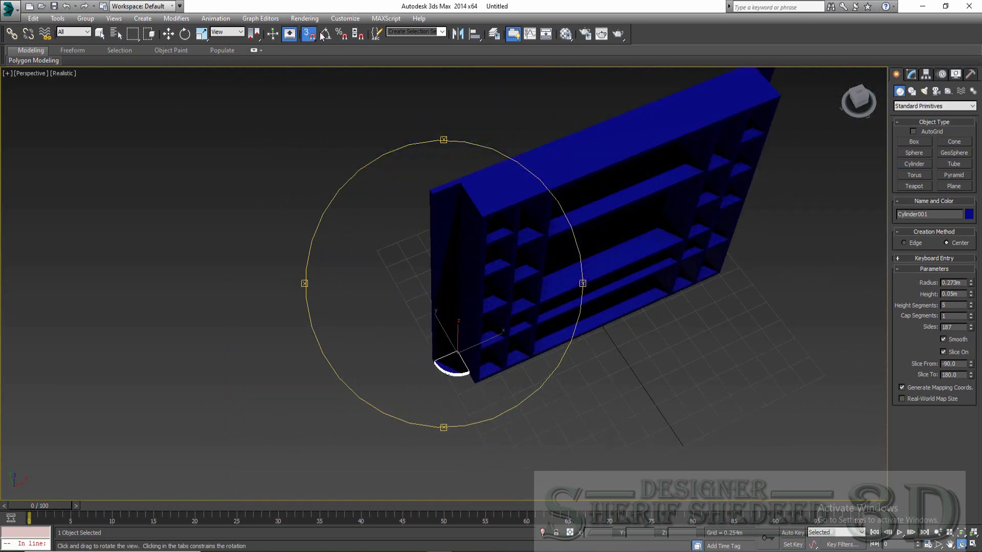
pyautogui.press('Escape')
pyautogui.press('w')
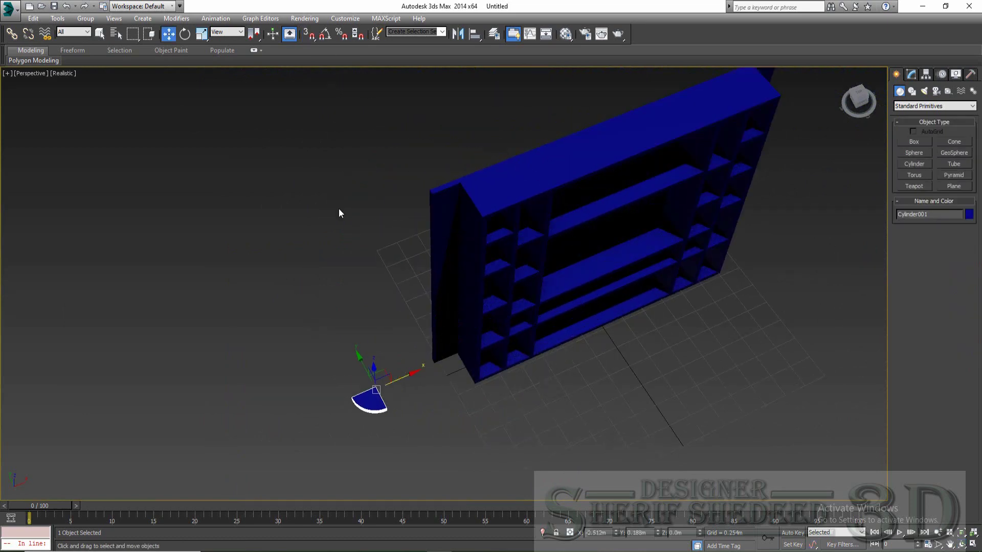
pyautogui.moveTo(353, 402); pyautogui.dragTo(432, 194)
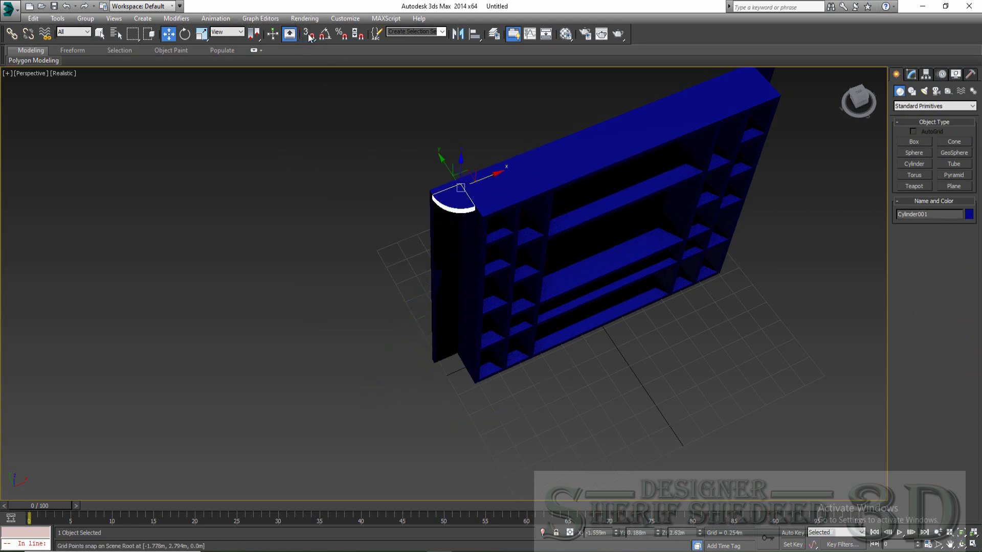
pyautogui.hotkey('alt', 'w')
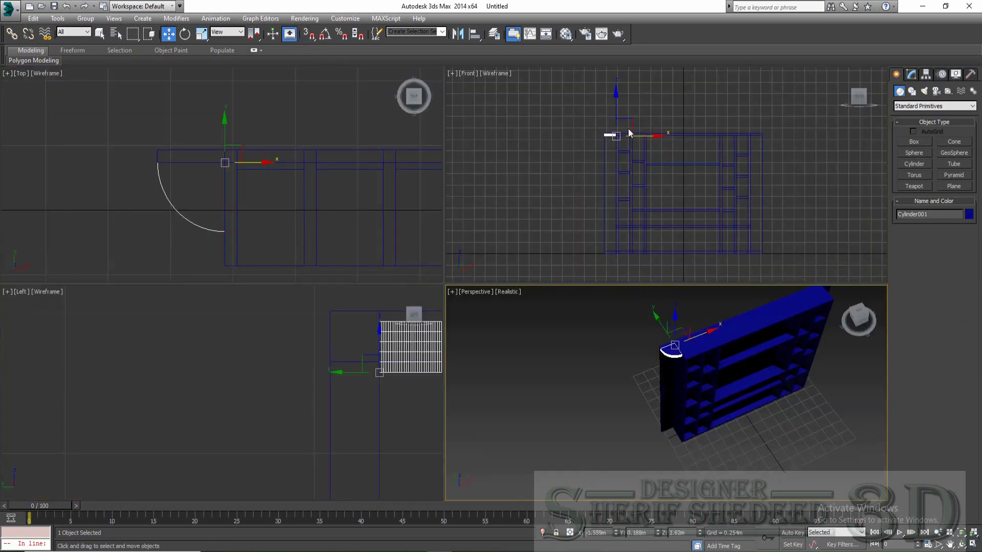
# Shift-drag one wedge copy downward and snap it into the shelf's left corner.
pyautogui.moveTo(628, 128)
pyautogui.mouseDown()
pyautogui.moveTo(617, 210)
pyautogui.moveTo(470, 297)
pyautogui.mouseUp()
pyautogui.click(491, 325)
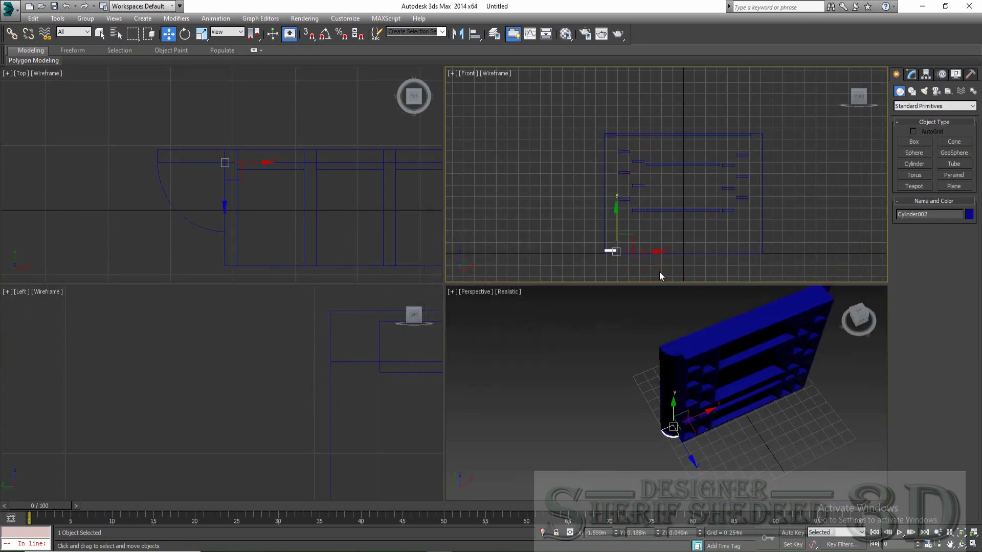
pyautogui.moveTo(659, 252); pyautogui.dragTo(637, 253)
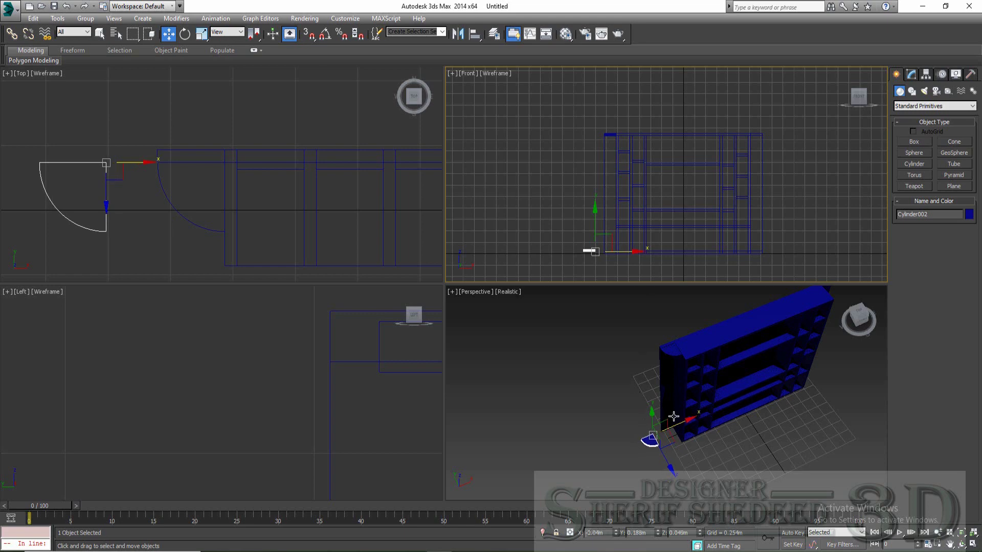
pyautogui.rightClick(665, 415)
pyautogui.click(973, 545)
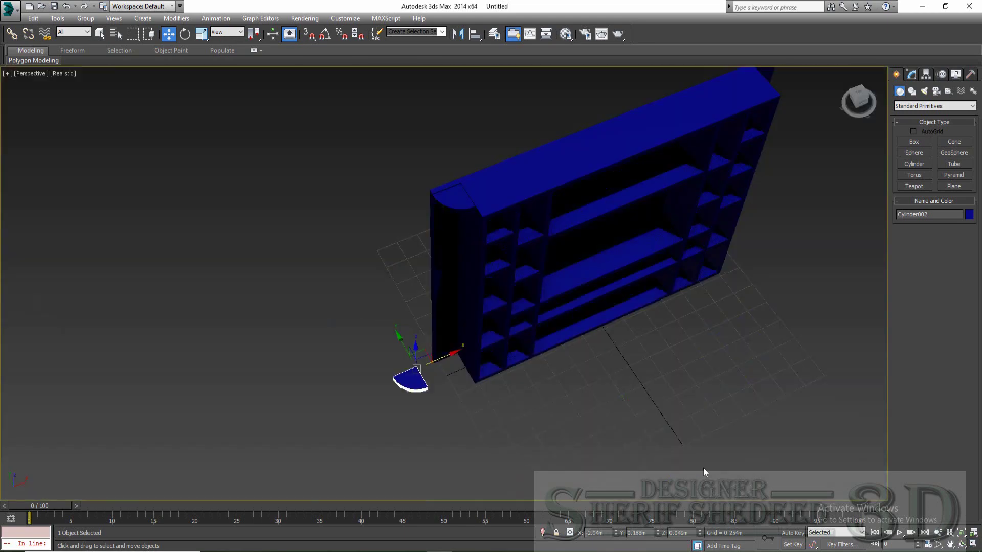
pyautogui.scroll(5, 460, 343)
pyautogui.scroll(3, 489, 291)
pyautogui.scroll(1, 479, 275)
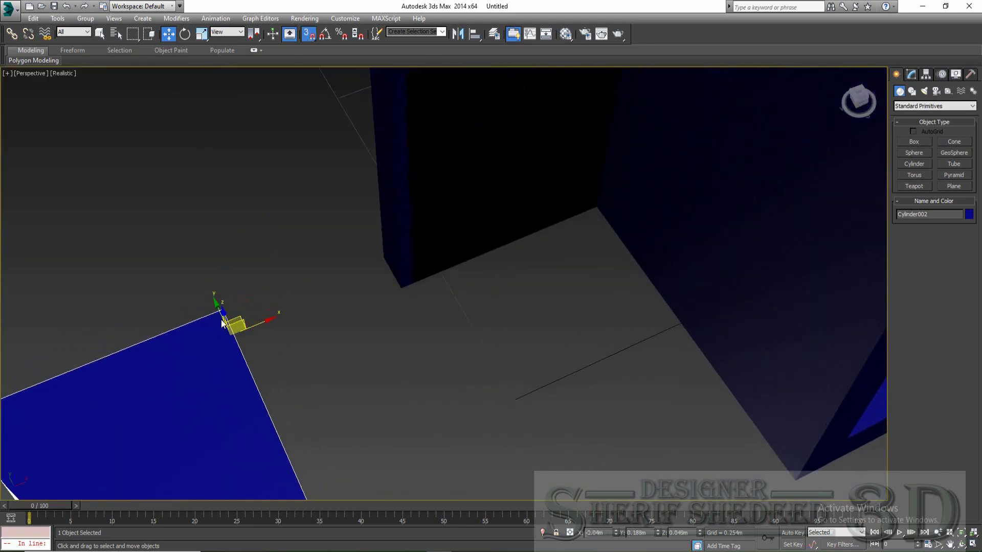
pyautogui.moveTo(250, 325)
pyautogui.mouseDown()
pyautogui.moveTo(596, 238)
pyautogui.moveTo(602, 212)
pyautogui.mouseUp()
pyautogui.scroll(-5, 686, 403)
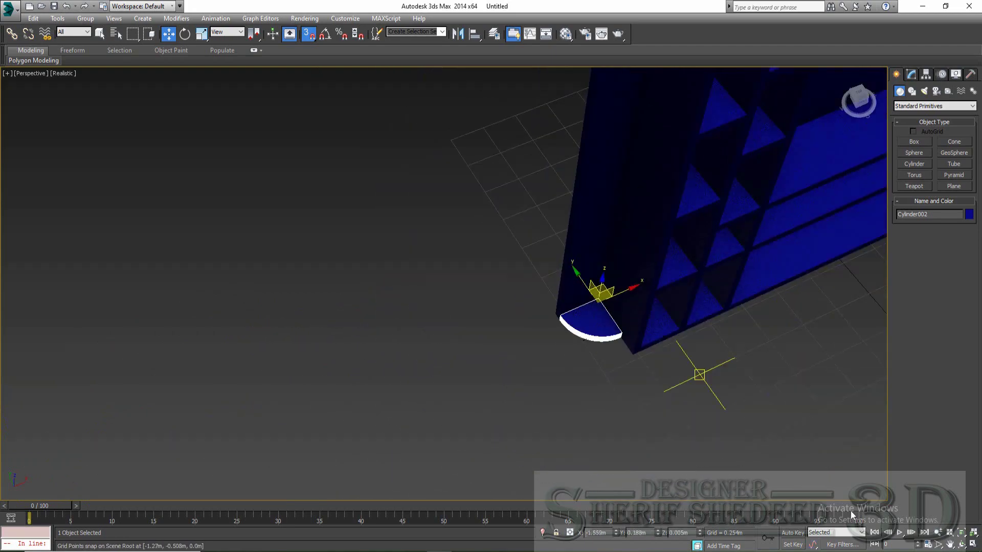
# Clone three more wedges at descending heights down the left end, through Cylinder005.
pyautogui.click(962, 546)
pyautogui.moveTo(417, 243)
pyautogui.mouseDown()
pyautogui.moveTo(384, 215)
pyautogui.moveTo(421, 241)
pyautogui.moveTo(412, 235)
pyautogui.moveTo(421, 385)
pyautogui.moveTo(460, 358)
pyautogui.moveTo(511, 202)
pyautogui.mouseUp()
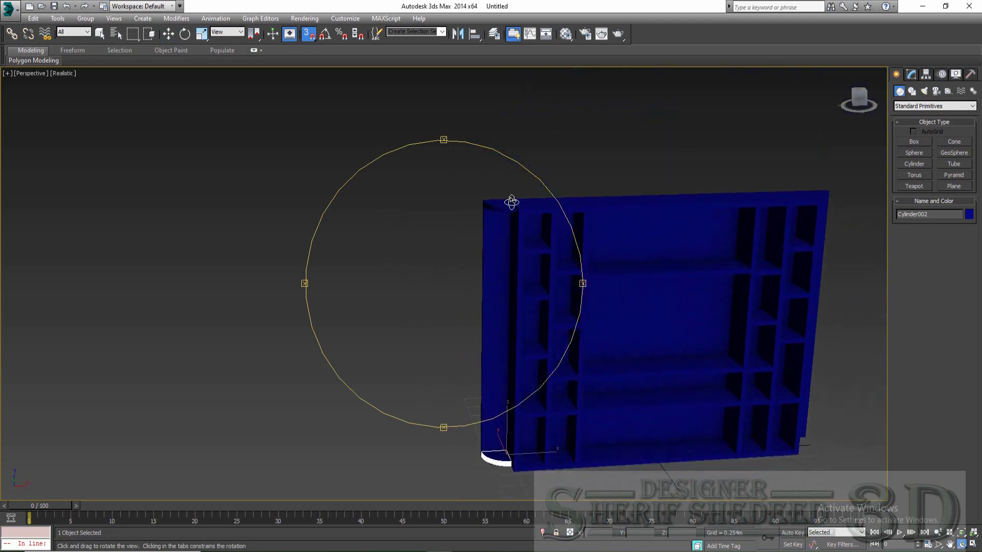
pyautogui.rightClick(512, 203)
pyautogui.click(512, 203)
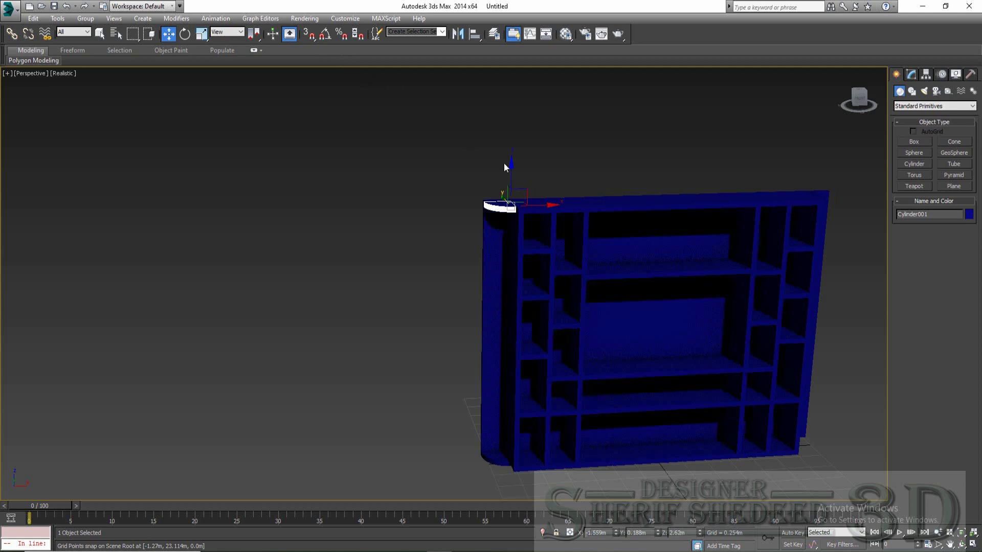
pyautogui.keyDown('shift'); pyautogui.moveTo(512, 167); pyautogui.dragTo(522, 228); pyautogui.keyUp('shift')
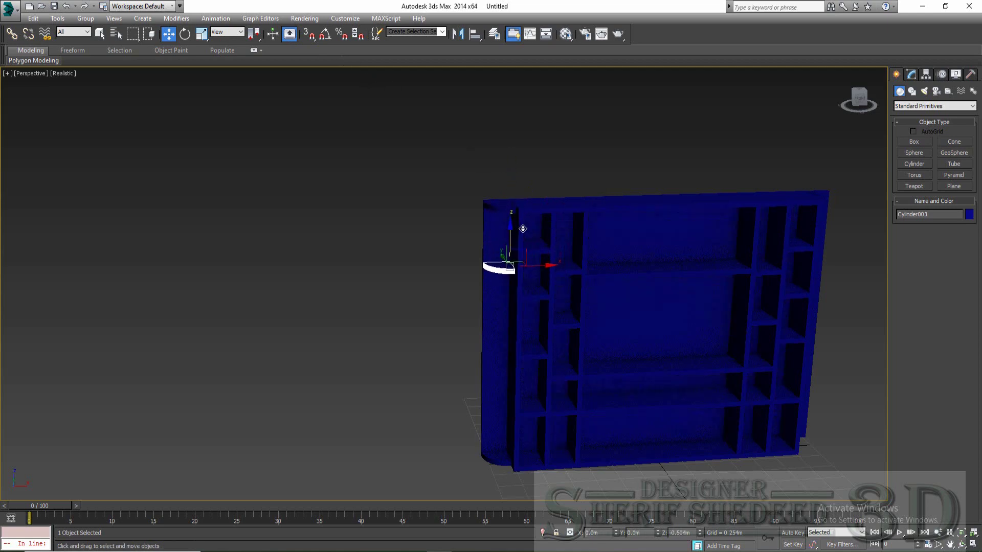
pyautogui.press('Return')
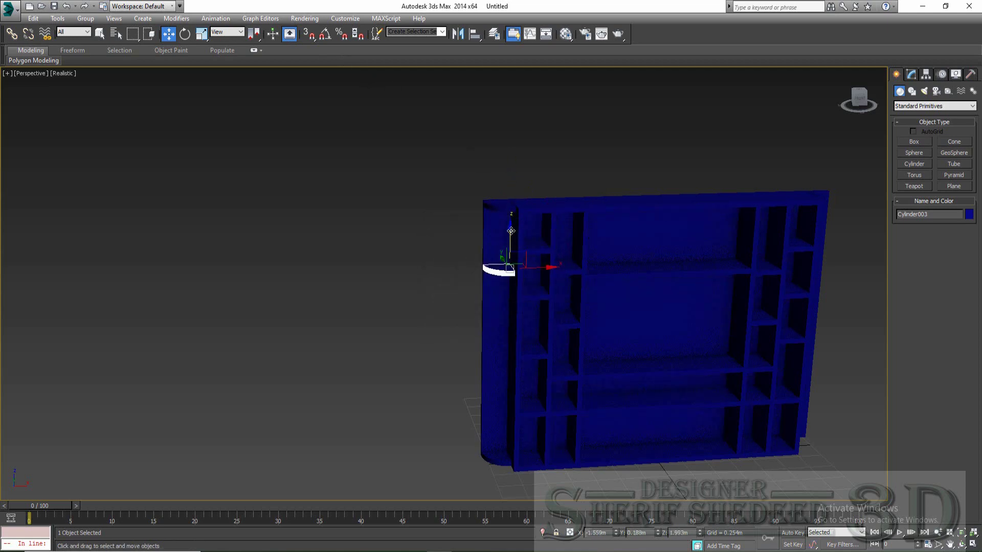
pyautogui.keyDown('shift'); pyautogui.moveTo(510, 231); pyautogui.dragTo(519, 290); pyautogui.keyUp('shift')
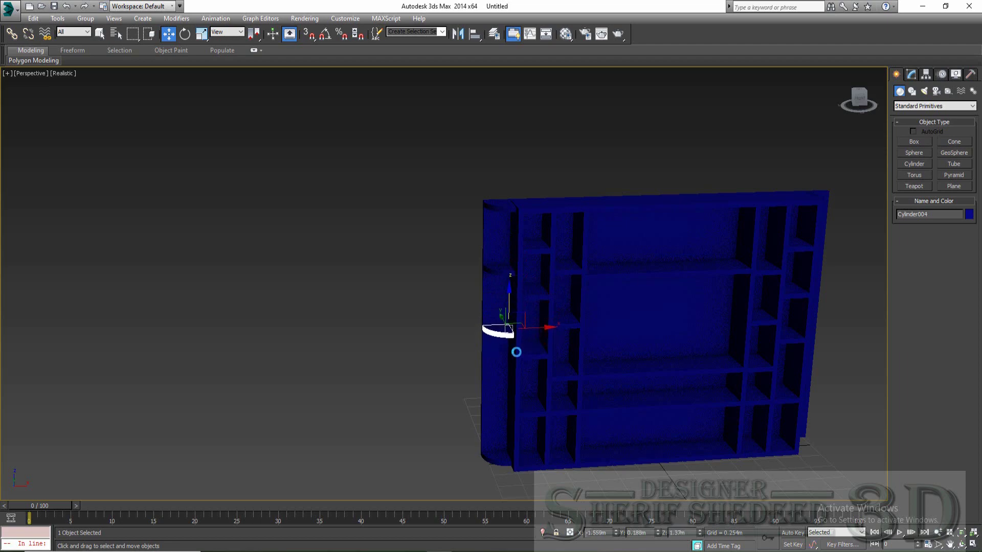
pyautogui.click(490, 327)
pyautogui.keyDown('shift'); pyautogui.moveTo(511, 296); pyautogui.dragTo(512, 354); pyautogui.keyUp('shift')
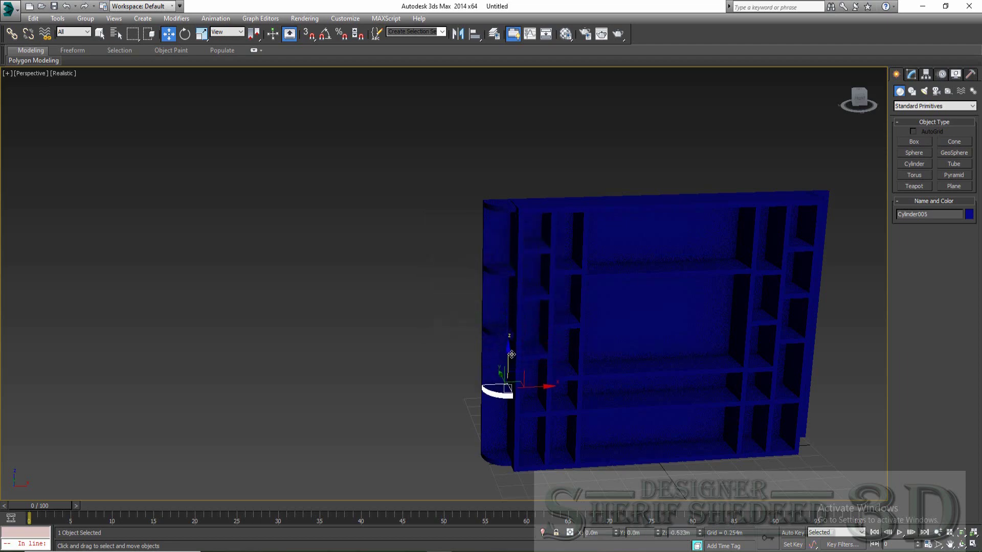
pyautogui.click(490, 327)
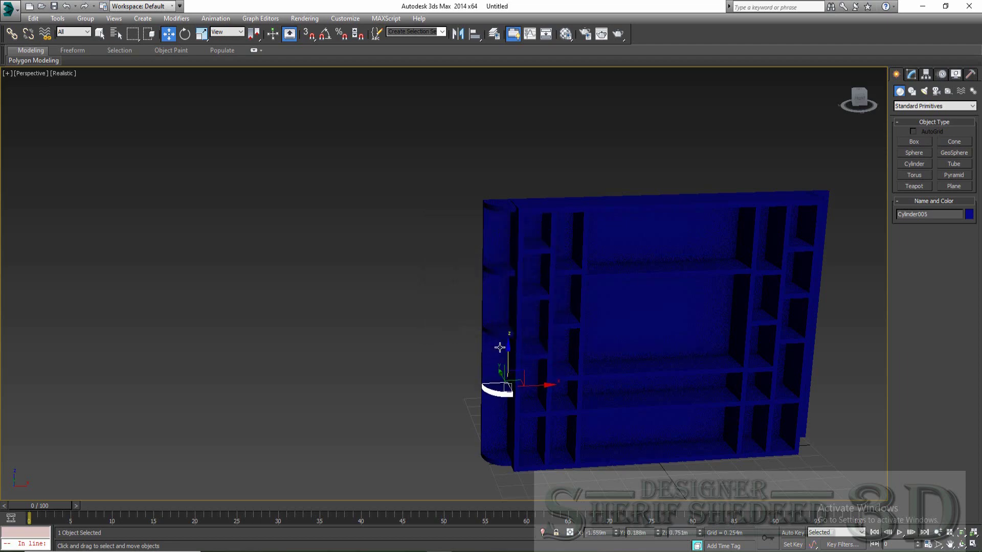
pyautogui.moveTo(509, 358); pyautogui.dragTo(493, 324)
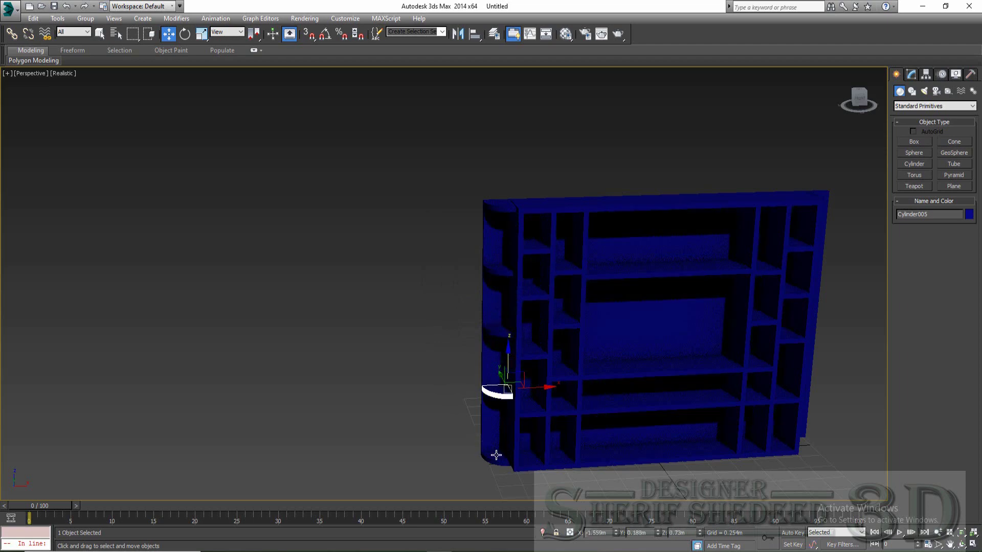
# Select all five wedges and copy them out to the right.
pyautogui.click(496, 455)
pyautogui.keyDown('ctrl'); pyautogui.click(499, 393); pyautogui.keyUp('ctrl')
pyautogui.keyDown('ctrl'); pyautogui.click(502, 331); pyautogui.keyUp('ctrl')
pyautogui.keyDown('ctrl'); pyautogui.click(503, 272); pyautogui.keyUp('ctrl')
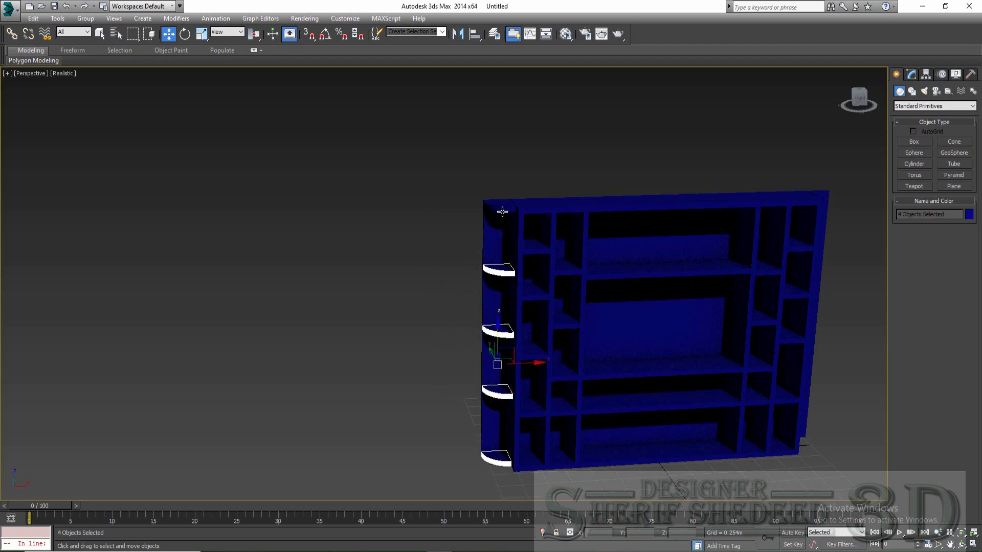
pyautogui.keyDown('ctrl'); pyautogui.click(503, 211); pyautogui.keyUp('ctrl')
pyautogui.moveTo(542, 328)
pyautogui.mouseDown(button='middle')
pyautogui.moveTo(311, 322)
pyautogui.moveTo(253, 306)
pyautogui.mouseUp(button='middle')
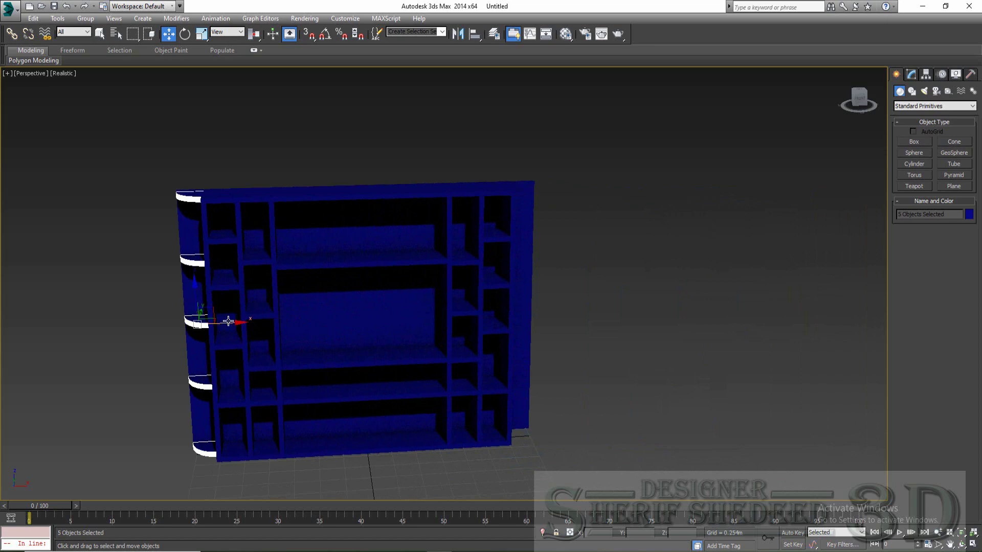
pyautogui.moveTo(228, 321)
pyautogui.mouseDown()
pyautogui.moveTo(648, 342)
pyautogui.moveTo(596, 351)
pyautogui.mouseUp()
pyautogui.click(491, 324)
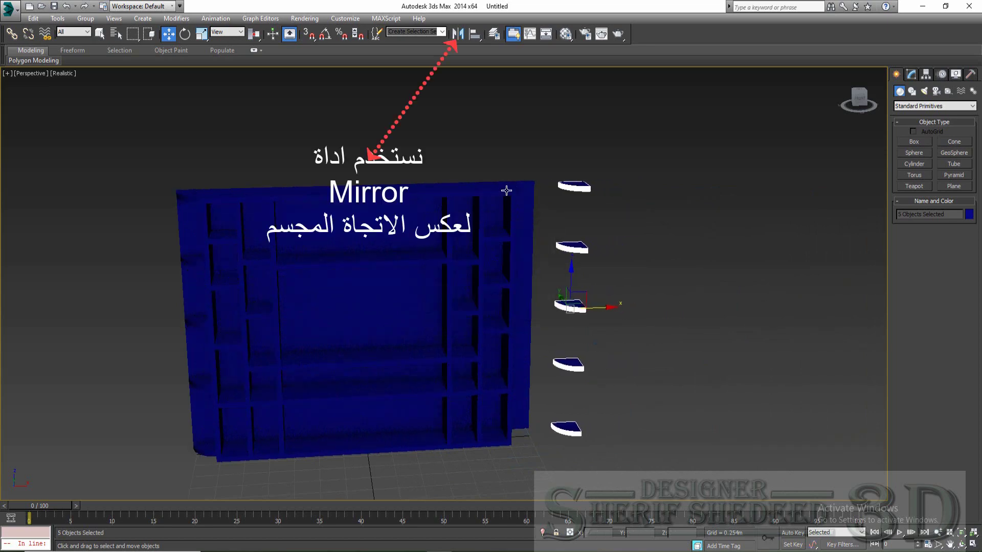
# Snap the copied wedges onto the shelf's right end, then view the unit from the front.
pyautogui.scroll(3, 507, 190)
pyautogui.hotkey('ctrl', 'r')
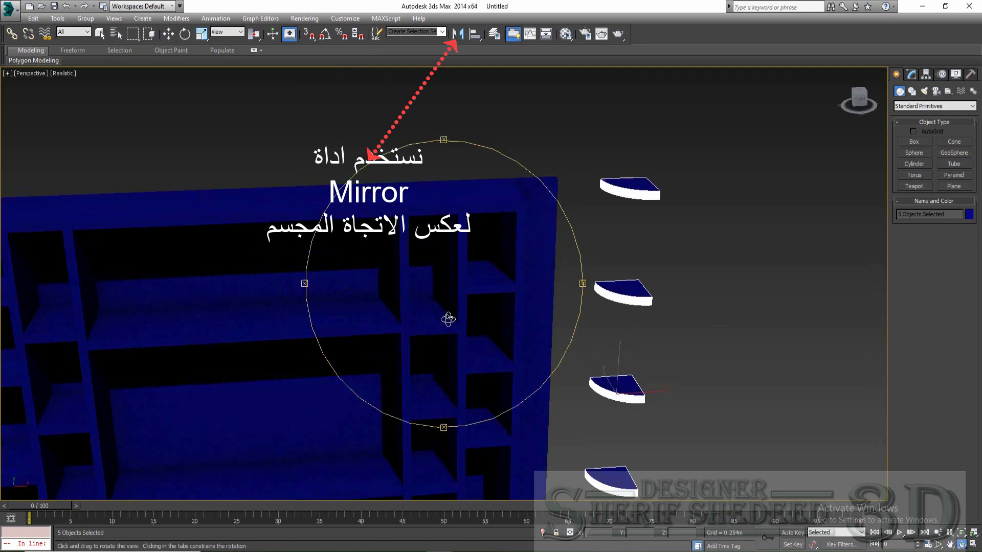
pyautogui.moveTo(448, 319); pyautogui.dragTo(445, 342)
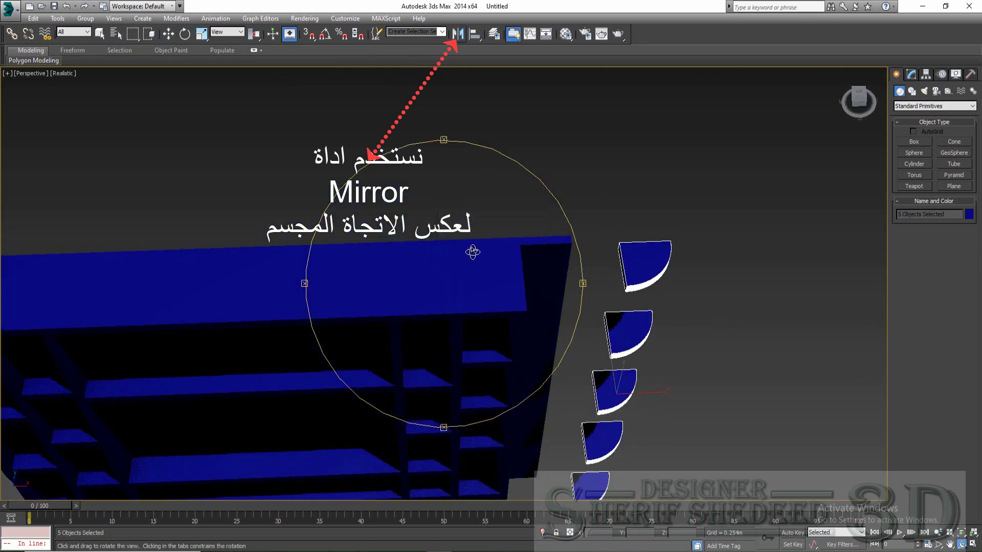
pyautogui.press('w')
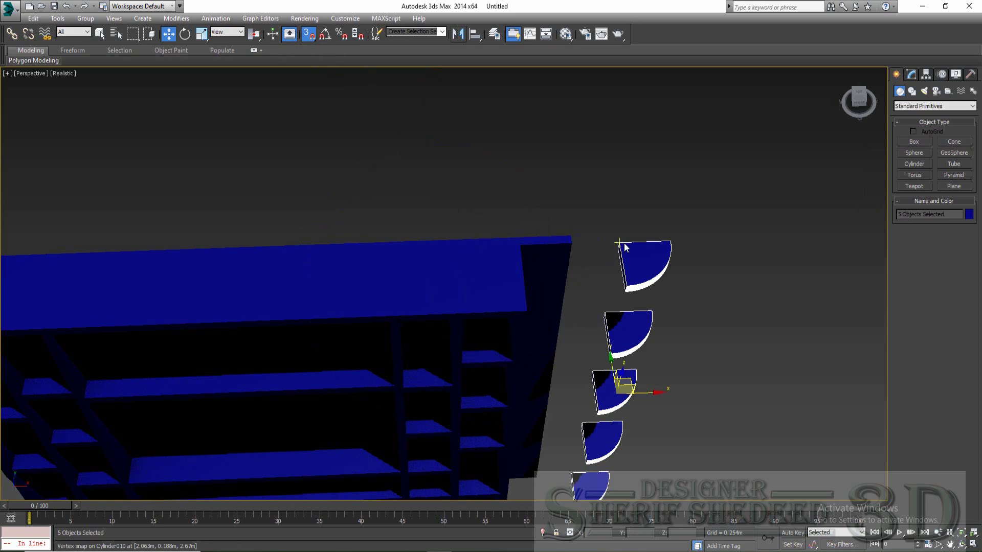
pyautogui.moveTo(623, 244); pyautogui.dragTo(521, 246)
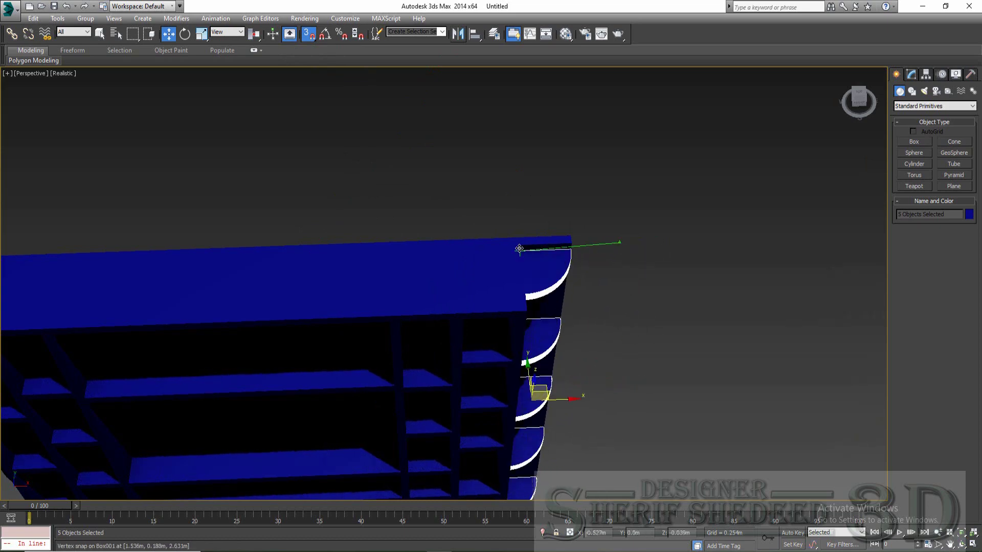
pyautogui.scroll(-3, 592, 265)
pyautogui.scroll(-2, 535, 210)
pyautogui.hotkey('alt', 'w')
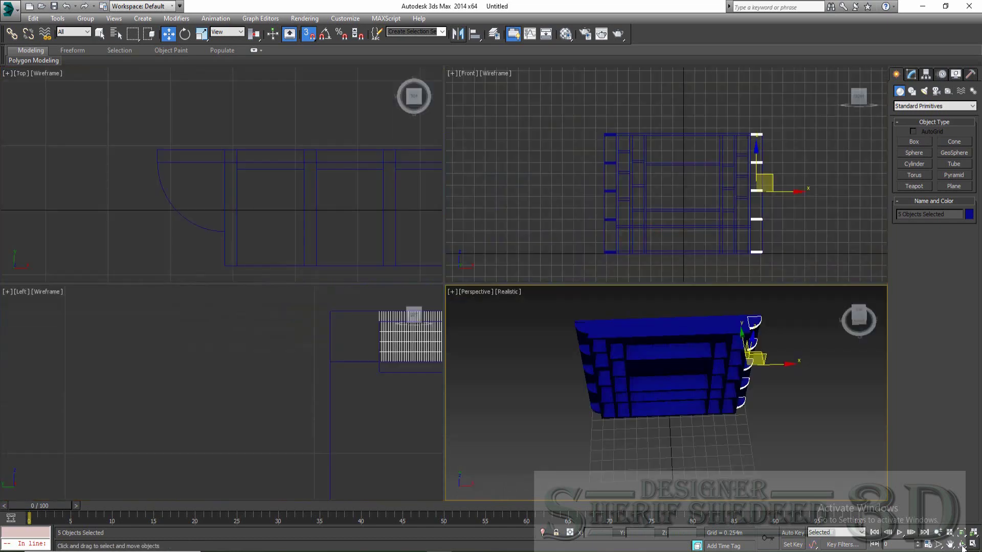
pyautogui.click(971, 543)
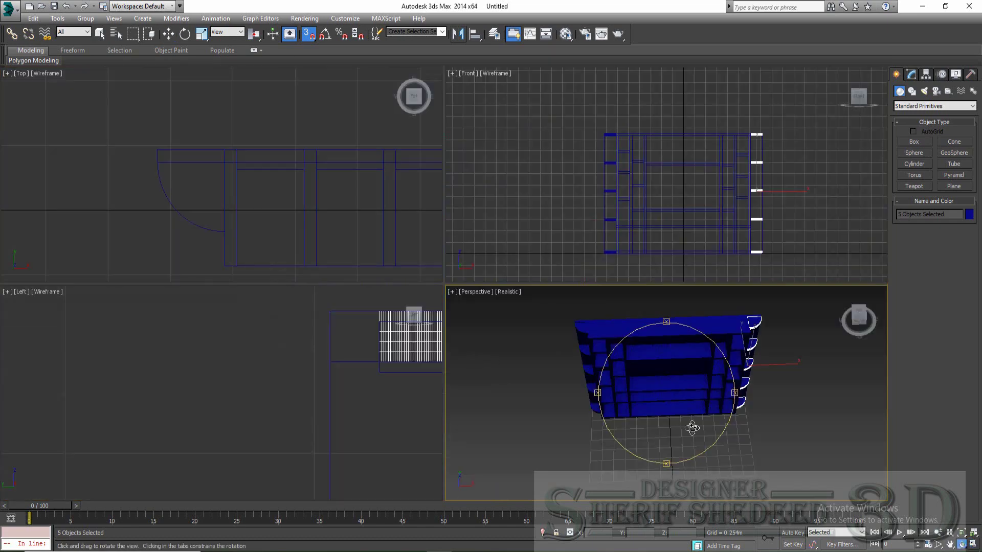
pyautogui.click(973, 545)
pyautogui.moveTo(458, 339); pyautogui.dragTo(440, 294)
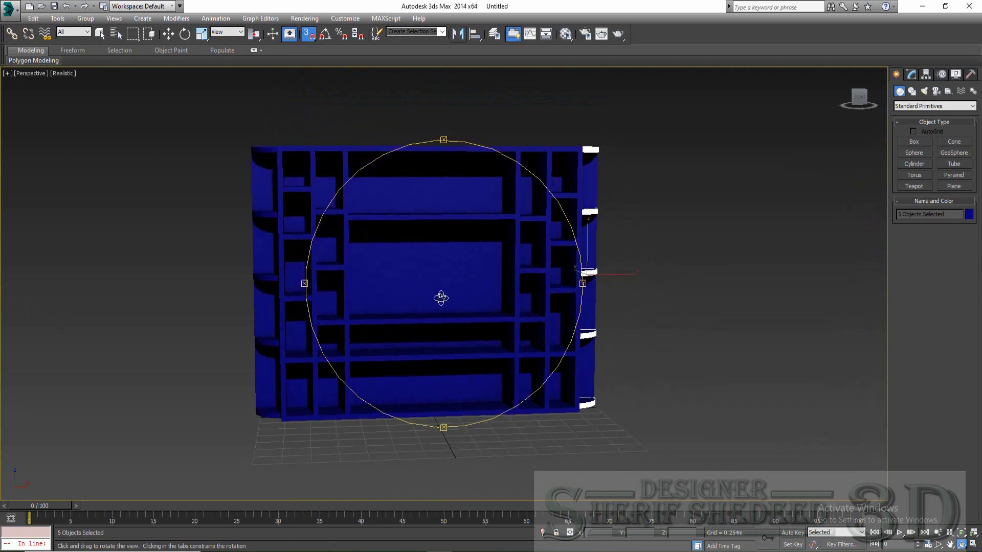
# Assign V-Ray Adv 2.40.04 as the production renderer in Render Setup.
pyautogui.click(588, 35)
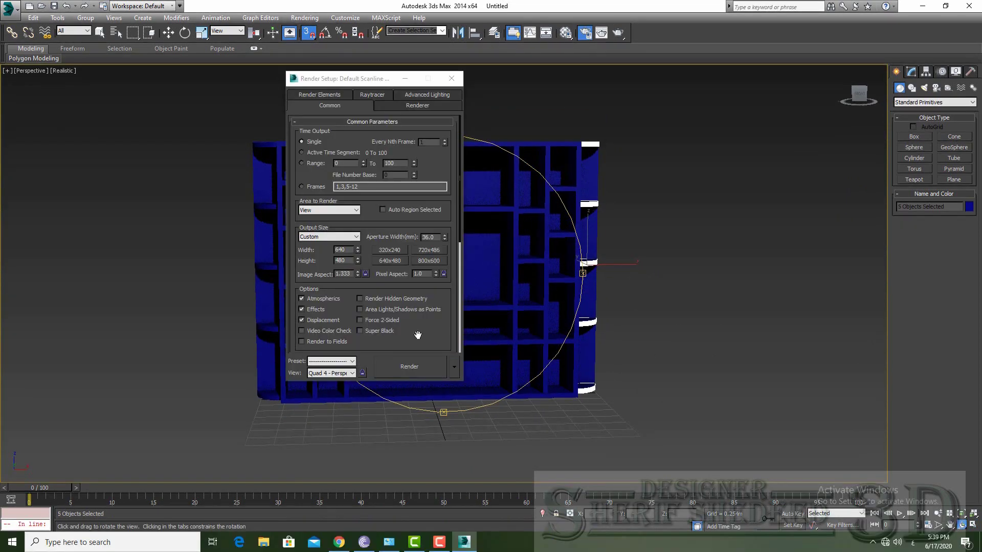
pyautogui.moveTo(417, 335); pyautogui.dragTo(418, 294)
pyautogui.scroll(-5, 394, 348)
pyautogui.click(394, 348)
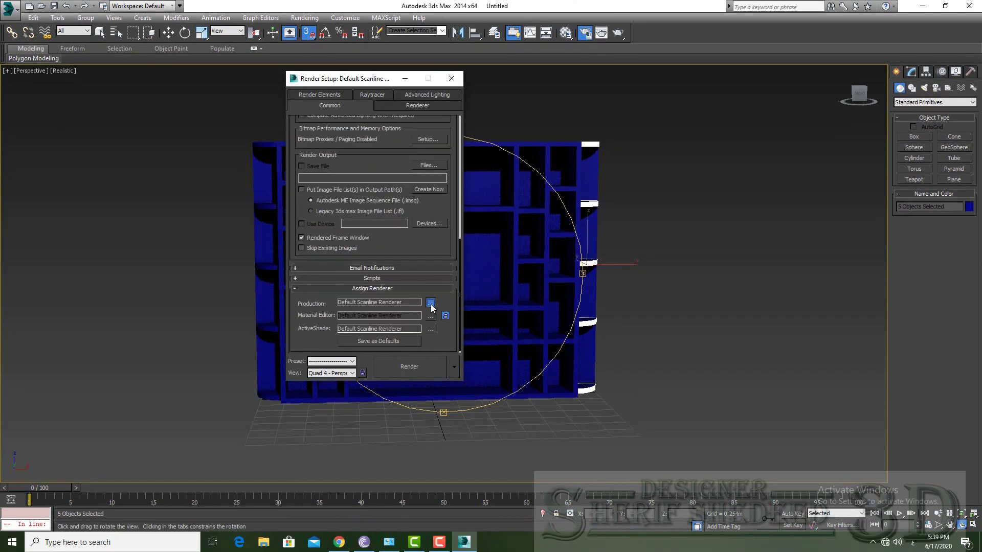
pyautogui.click(430, 305)
pyautogui.doubleClick(337, 173)
pyautogui.click(503, 80)
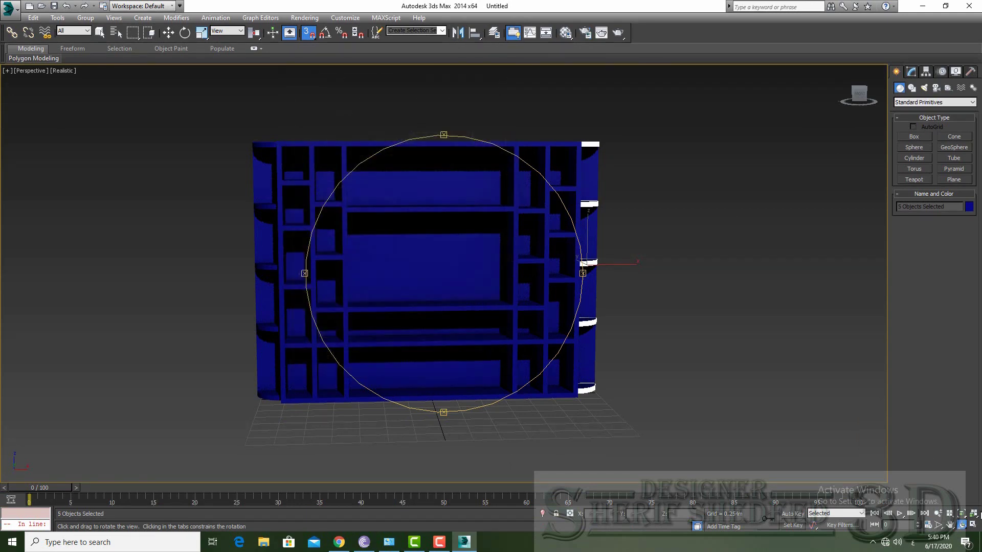
# Restore the four-view layout and show the VRay camera types under Create > Cameras.
pyautogui.click(975, 525)
pyautogui.scroll(-3, 286, 164)
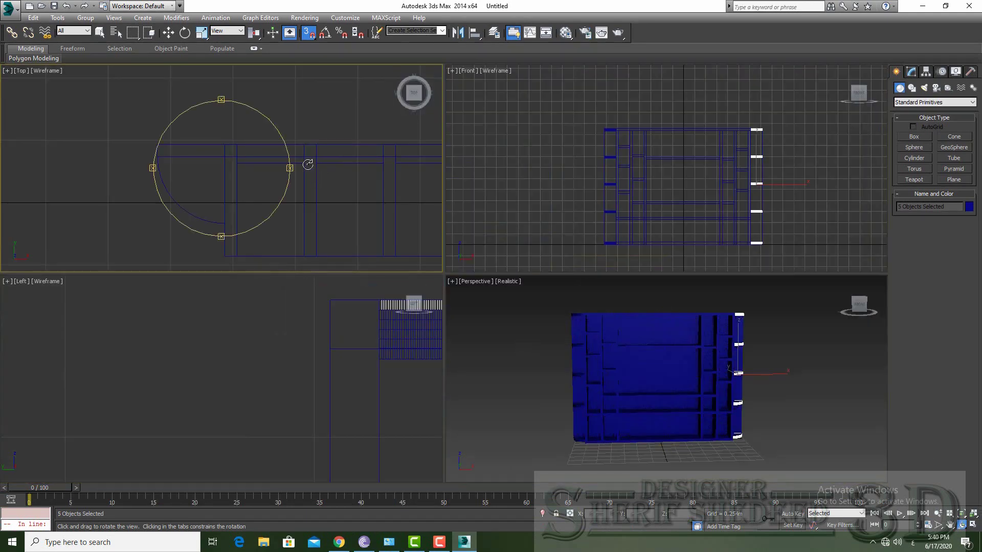
pyautogui.scroll(-2, 286, 164)
pyautogui.scroll(-3, 245, 157)
pyautogui.moveTo(245, 158); pyautogui.dragTo(169, 143, button='middle')
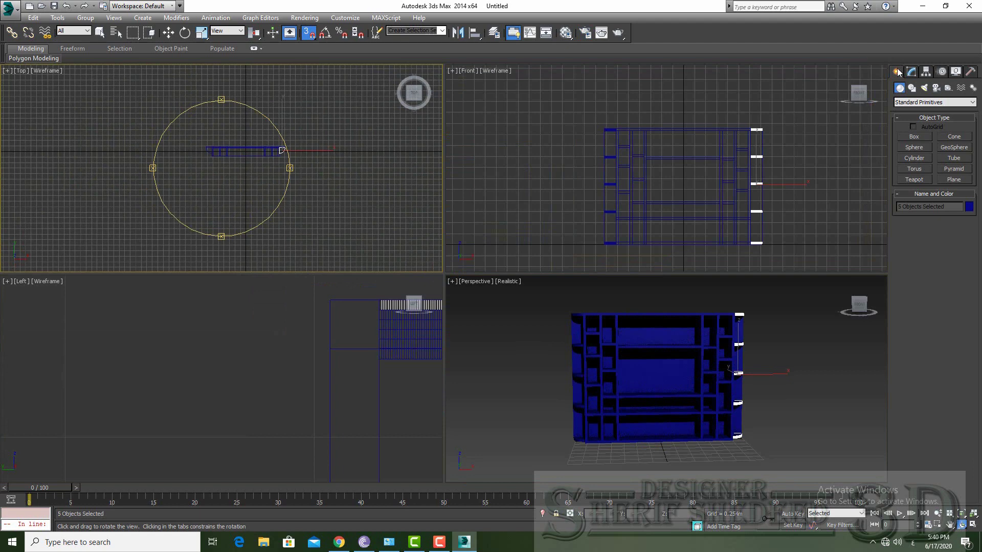
pyautogui.click(936, 88)
pyautogui.click(936, 104)
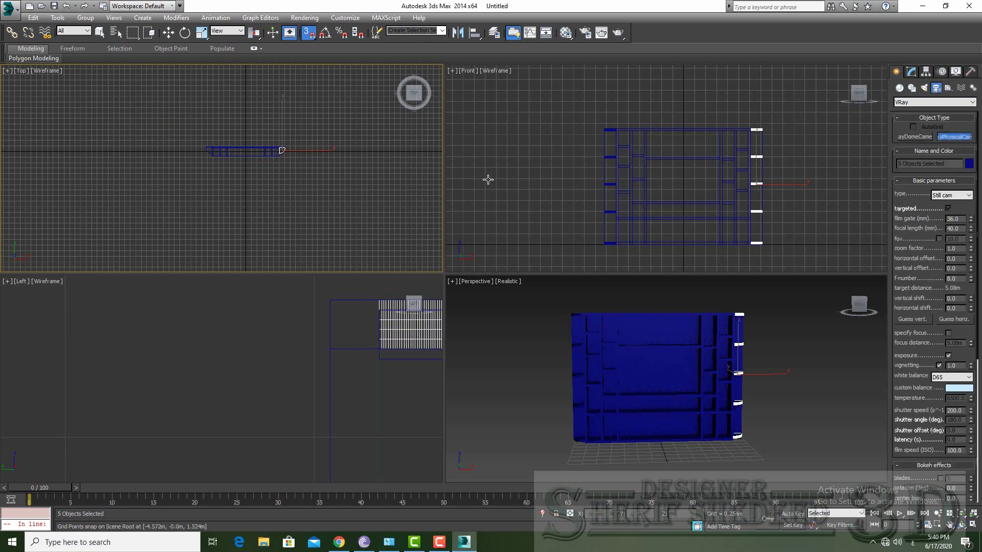
# Lower one shelf piece slightly in the perspective view.
pyautogui.click(653, 358)
pyautogui.press('w')
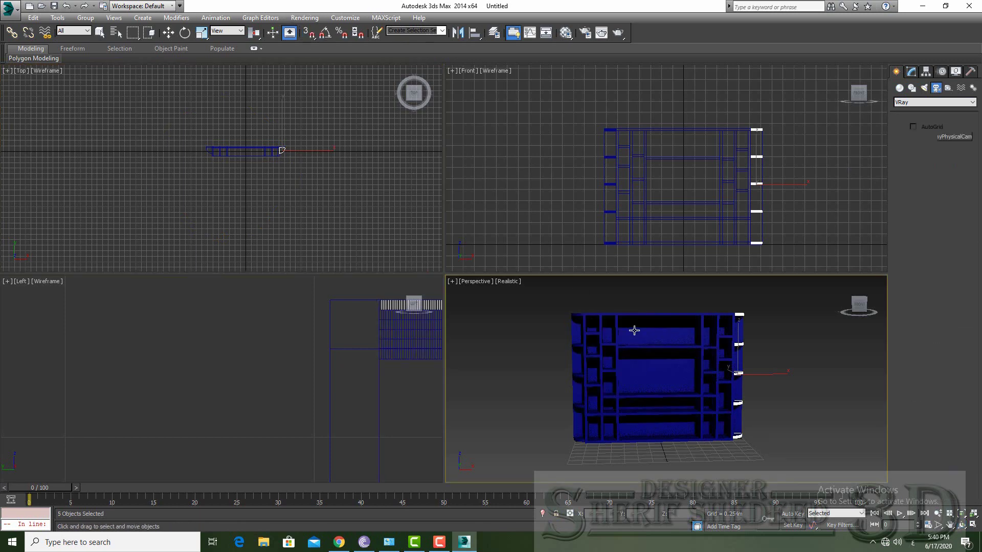
pyautogui.click(651, 395)
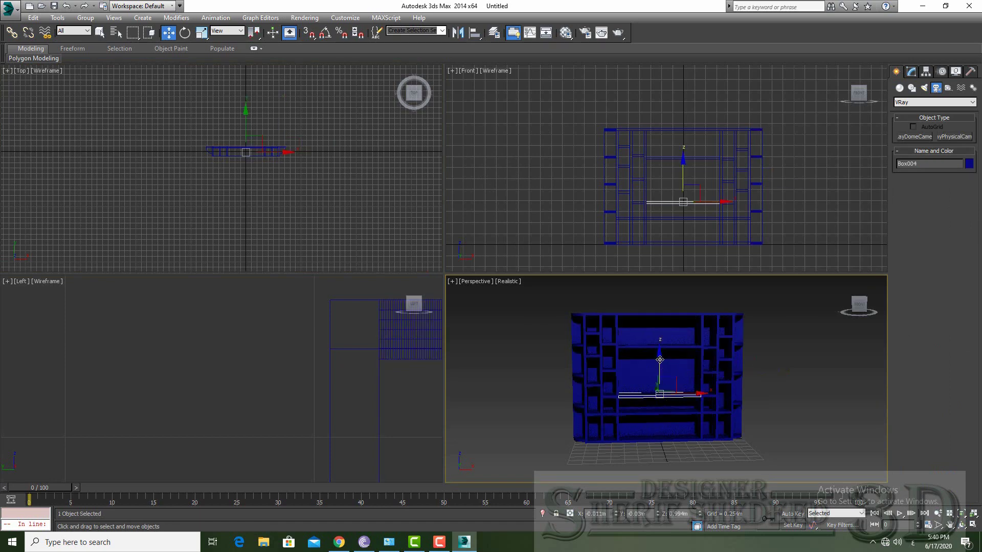
pyautogui.moveTo(659, 361); pyautogui.dragTo(663, 388)
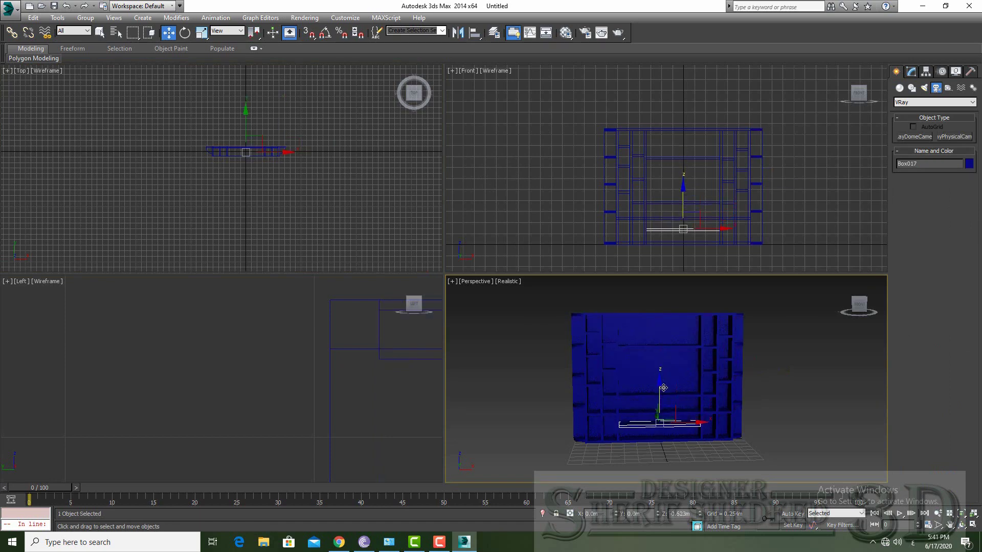
pyautogui.click(478, 315)
# Place a VRayPhysicalCamera aimed at the shelf unit with Neutral white balance.
pyautogui.click(954, 137)
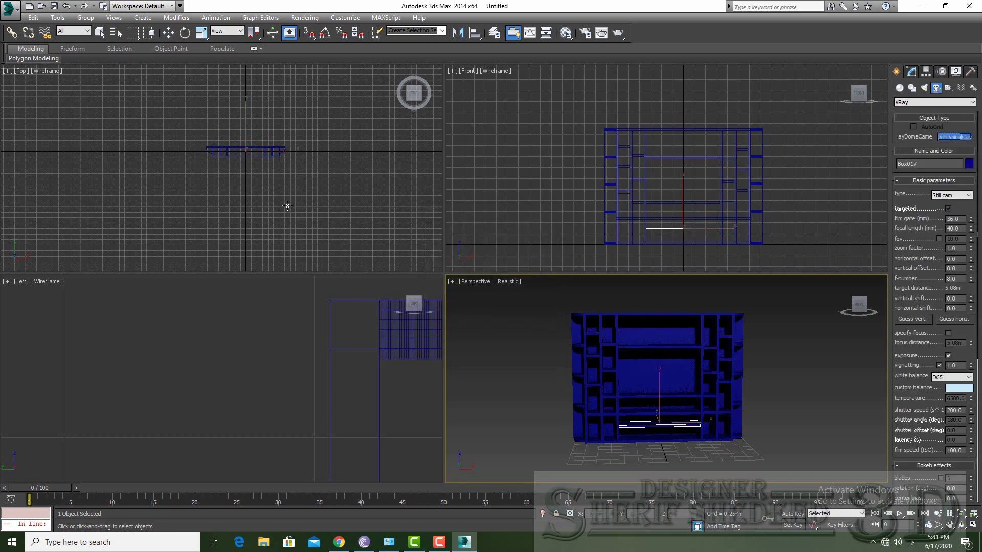
pyautogui.moveTo(296, 242); pyautogui.dragTo(263, 169)
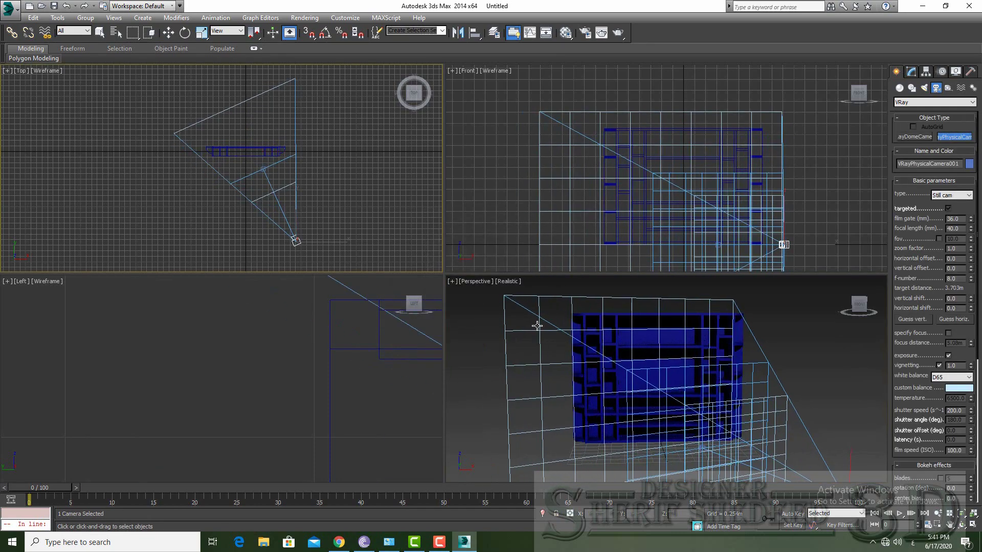
pyautogui.click(947, 380)
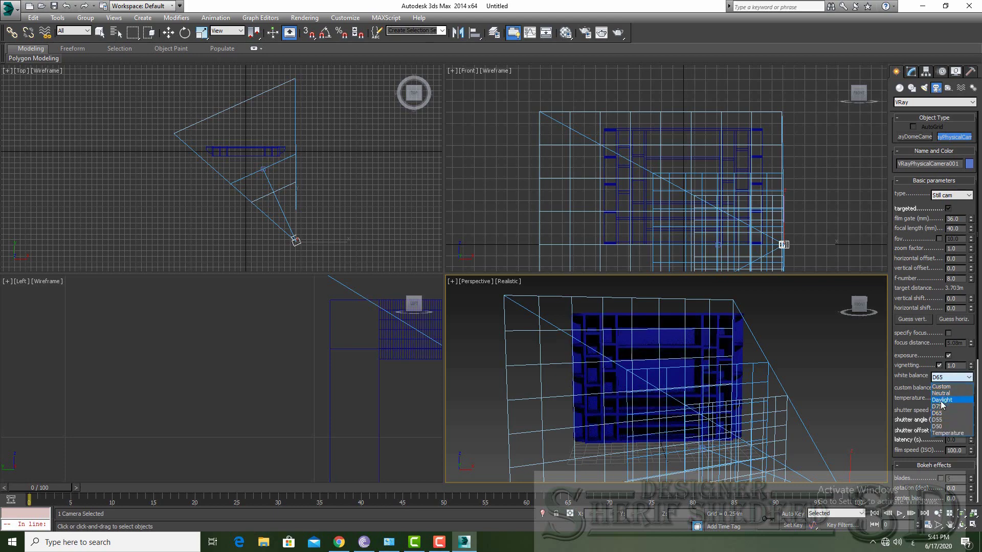
pyautogui.click(941, 394)
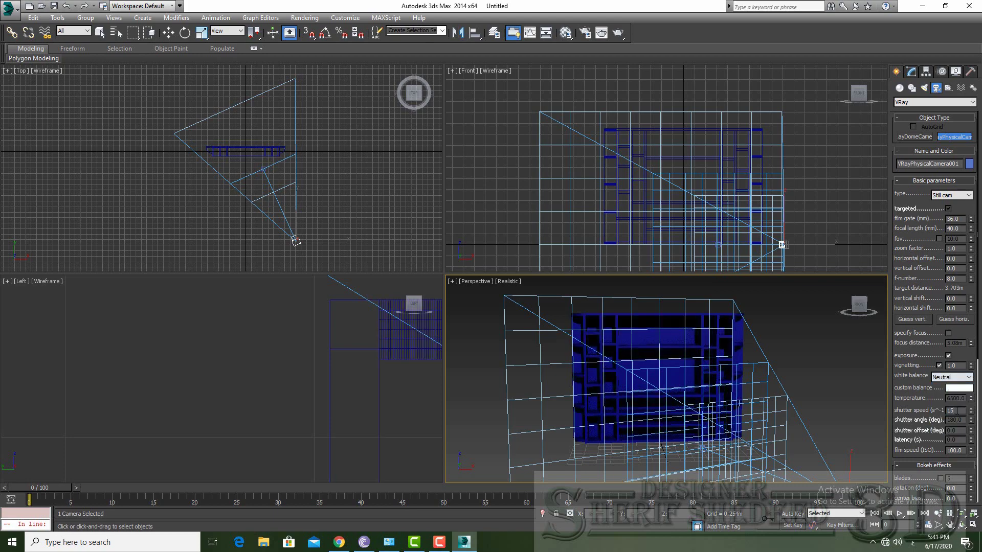
# View through VRayPhysicalCamera001 maximized, with safe frames on and the shelf centred.
pyautogui.press('w')
pyautogui.click(475, 282)
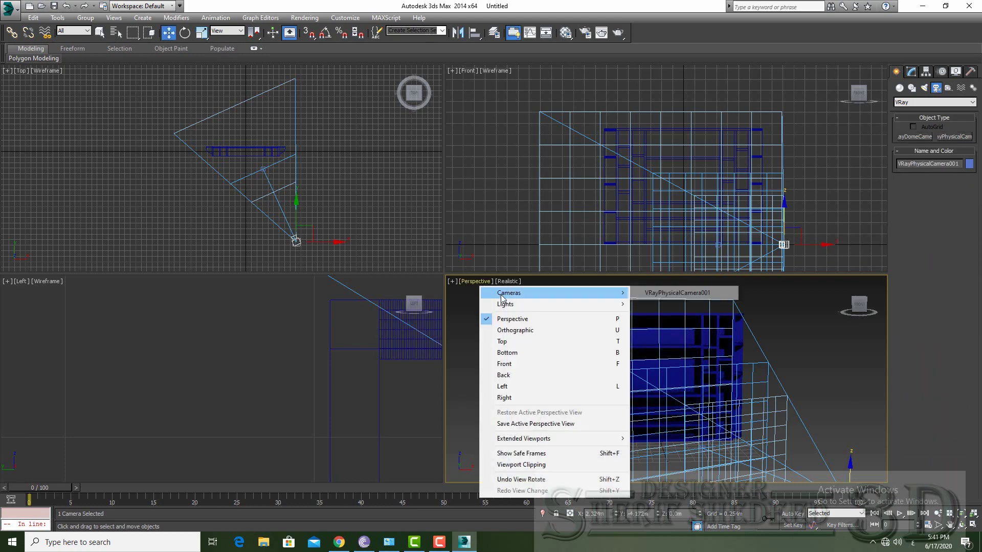
pyautogui.click(670, 292)
pyautogui.click(973, 525)
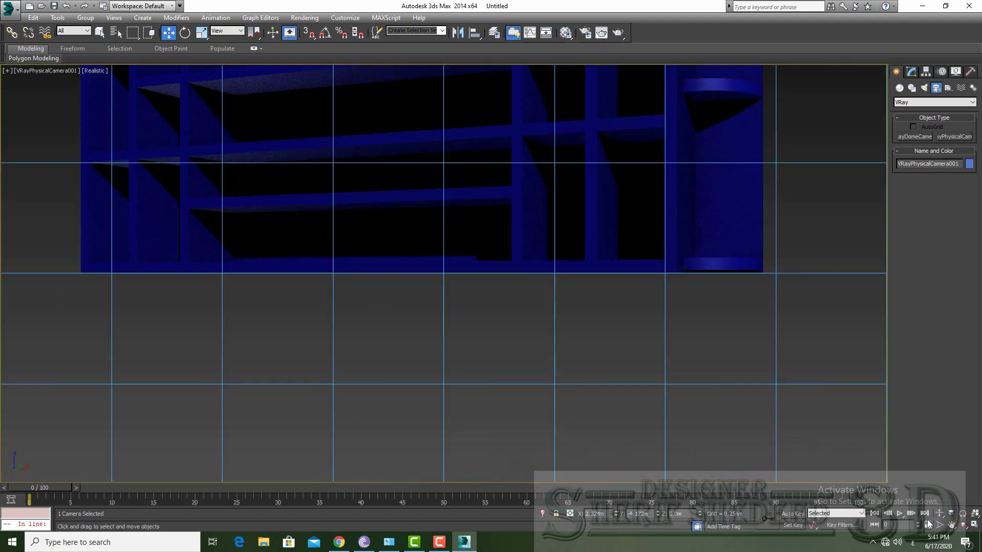
pyautogui.moveTo(314, 114); pyautogui.dragTo(357, 394, button='middle')
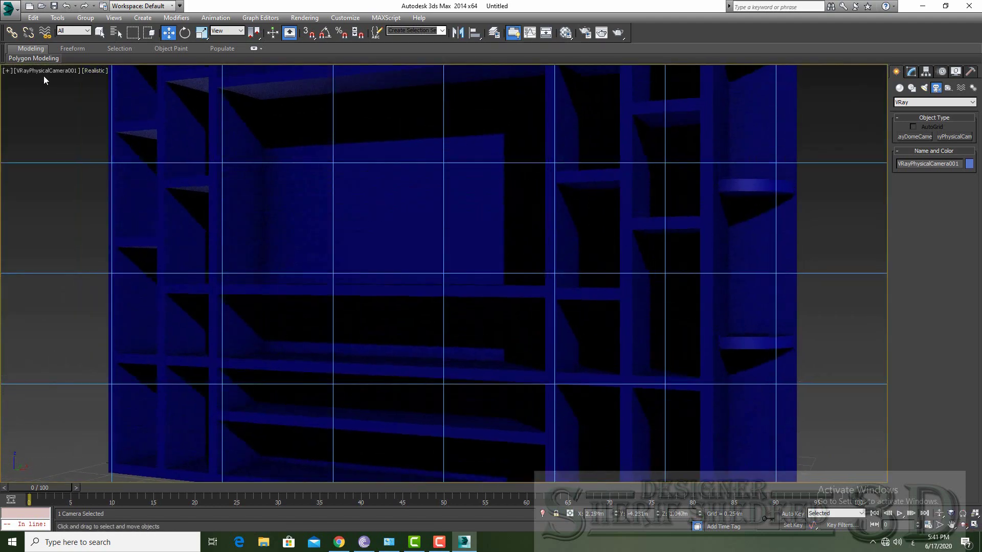
pyautogui.click(45, 71)
pyautogui.click(199, 246)
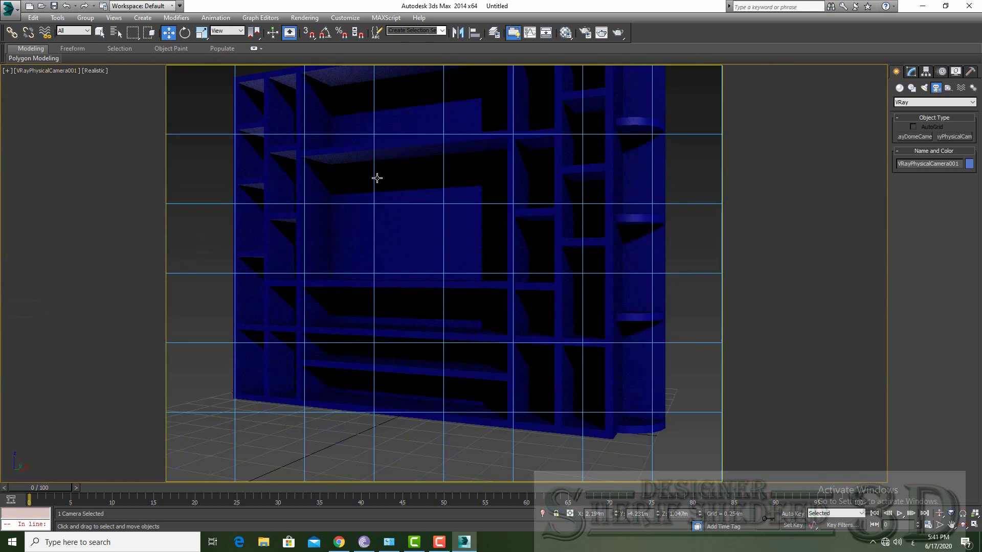
pyautogui.moveTo(377, 175)
pyautogui.mouseDown(button='middle')
pyautogui.moveTo(379, 259)
pyautogui.moveTo(384, 234)
pyautogui.mouseUp(button='middle')
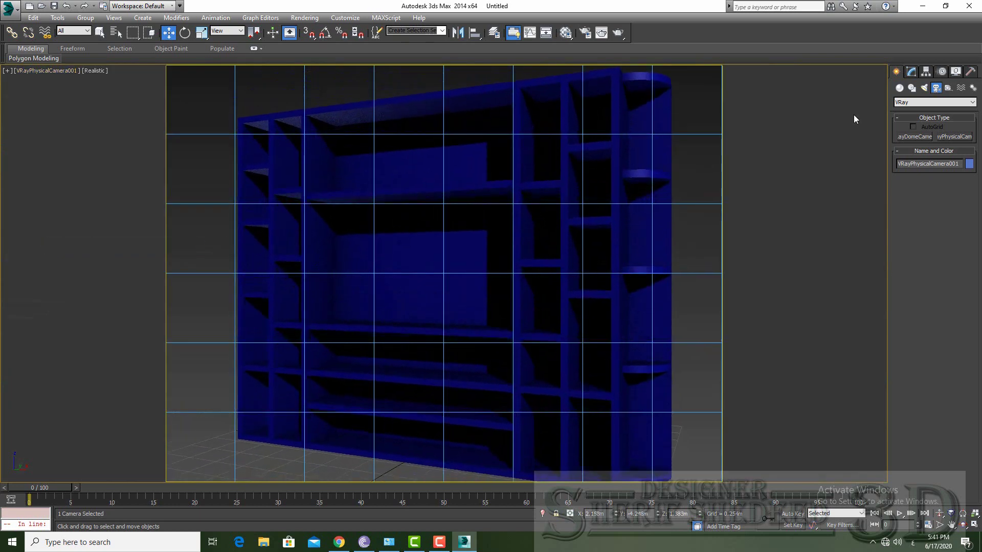
# Set the camera's focal length to 39.6mm and return to the Perspective view.
pyautogui.click(911, 72)
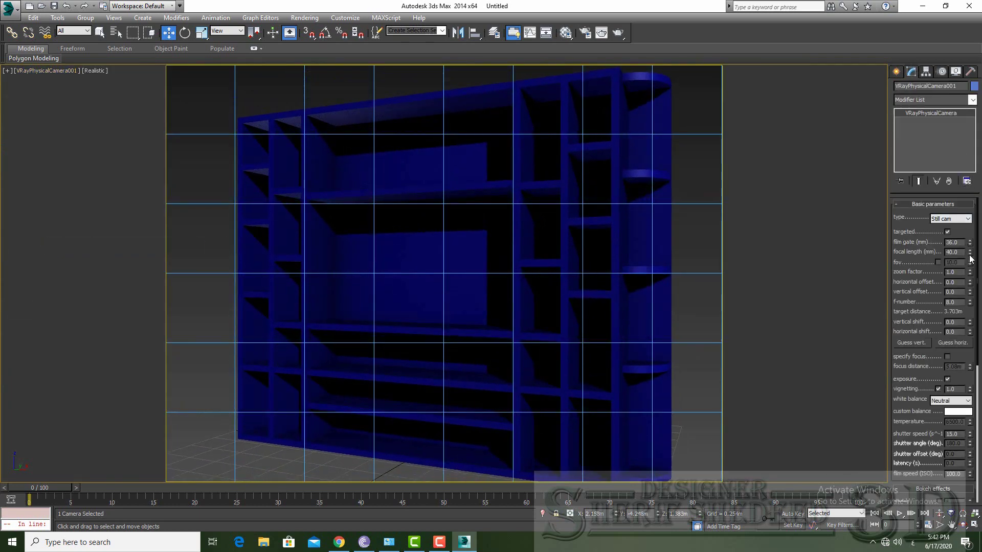
pyautogui.moveTo(970, 258); pyautogui.dragTo(970, 261)
pyautogui.moveTo(358, 285); pyautogui.dragTo(358, 283, button='middle')
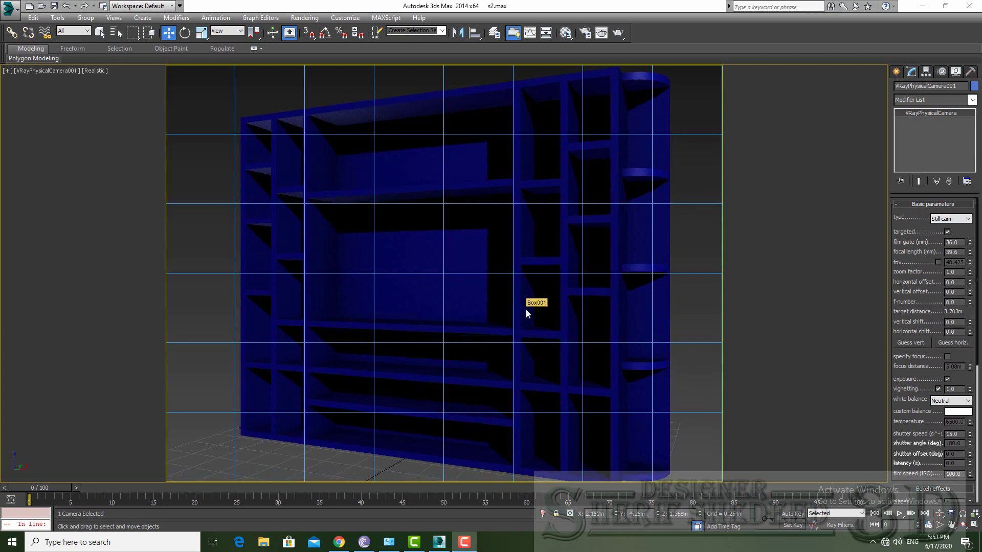
pyautogui.click(23, 72)
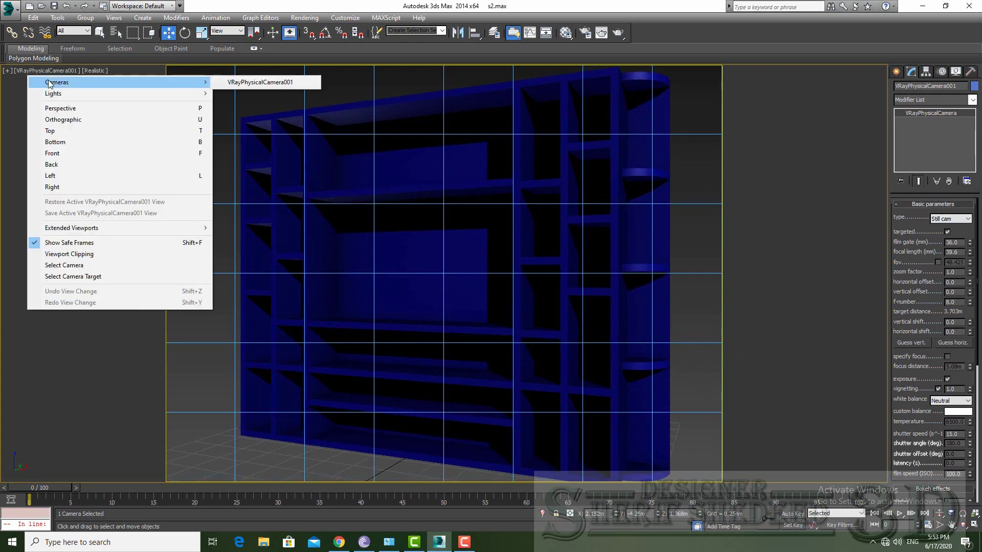
pyautogui.click(51, 107)
pyautogui.scroll(-5, 440, 287)
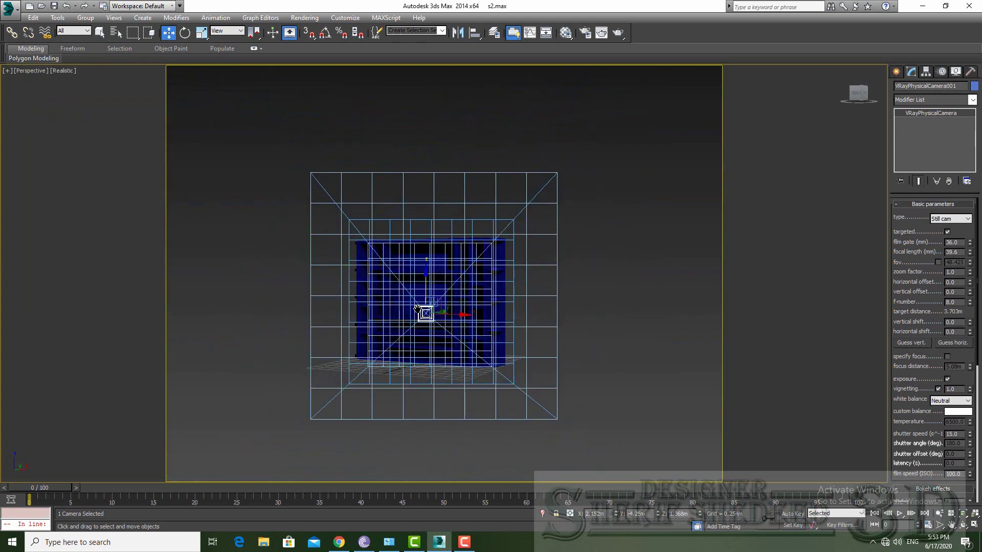
# Draw a V-Ray plane light in the Top view covering the shelf unit.
pyautogui.click(962, 525)
pyautogui.hotkey('alt', 'w')
pyautogui.click(253, 232)
pyautogui.scroll(4, 256, 148)
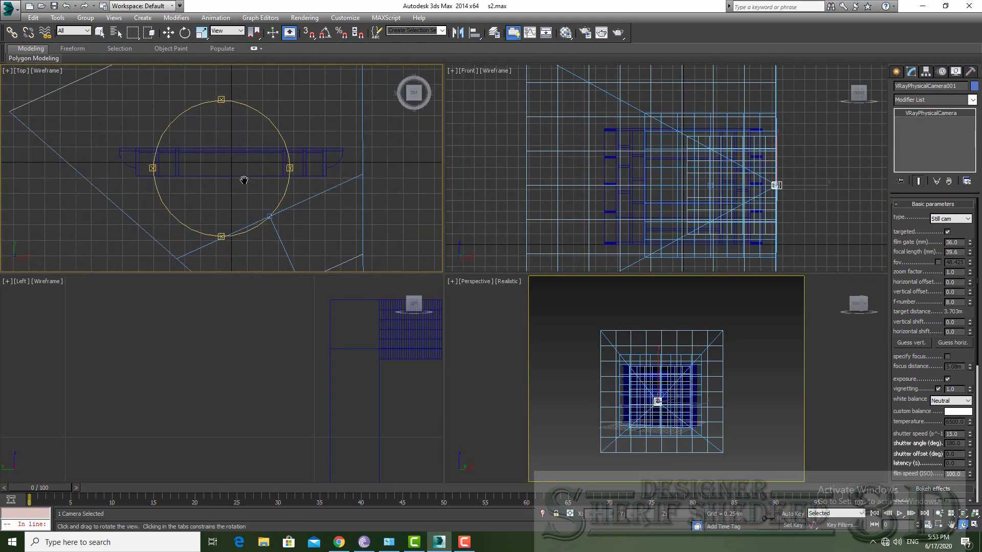
pyautogui.scroll(2, 256, 148)
pyautogui.click(895, 74)
pyautogui.click(924, 87)
pyautogui.click(915, 138)
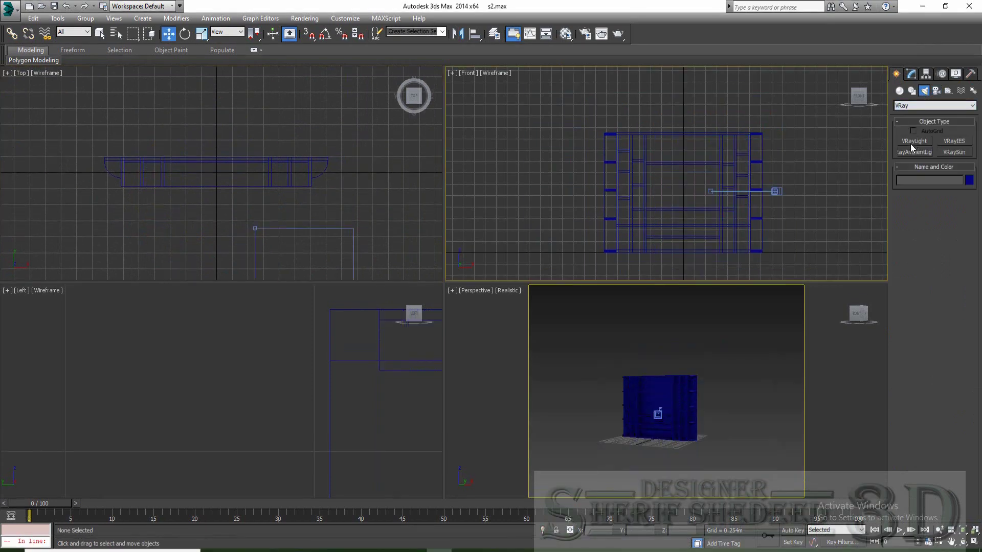
pyautogui.moveTo(319, 122); pyautogui.dragTo(346, 160)
pyautogui.moveTo(294, 188); pyautogui.dragTo(76, 285)
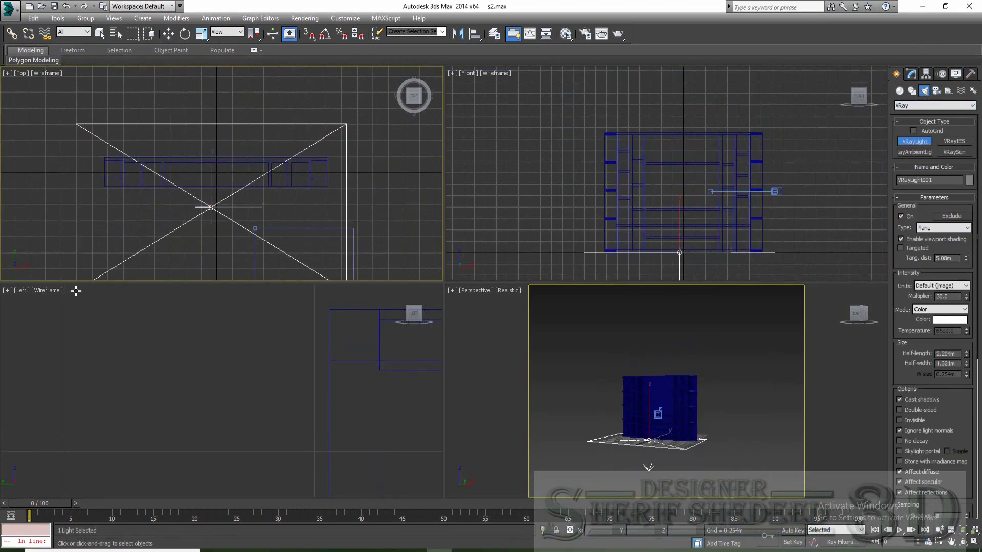
# Raise the new plane light high above the shelf.
pyautogui.rightClick(640, 390)
pyautogui.press('w')
pyautogui.moveTo(649, 347); pyautogui.dragTo(645, 299)
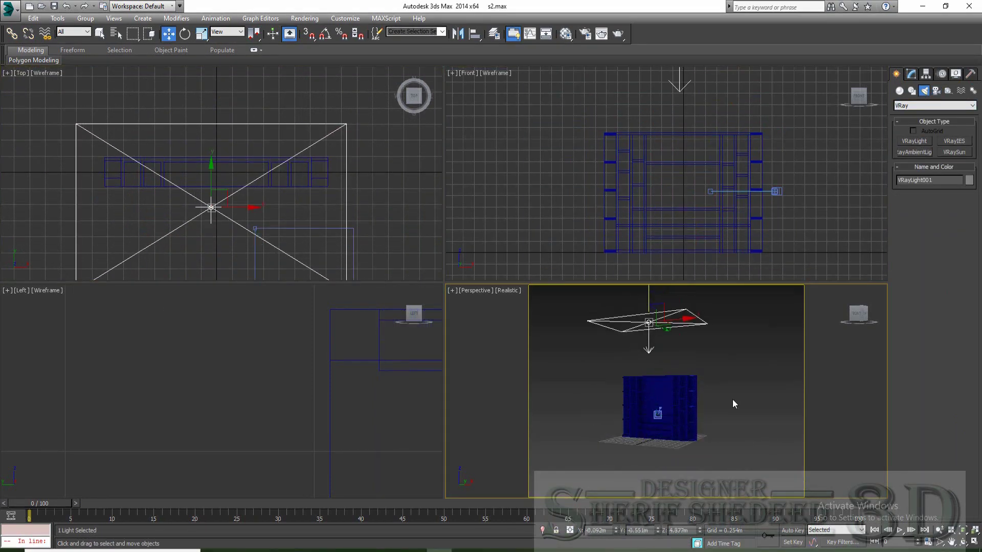
pyautogui.scroll(5, 733, 399)
# Place two VRayPlane objects, one below and one right of the shelf.
pyautogui.click(899, 91)
pyautogui.click(934, 106)
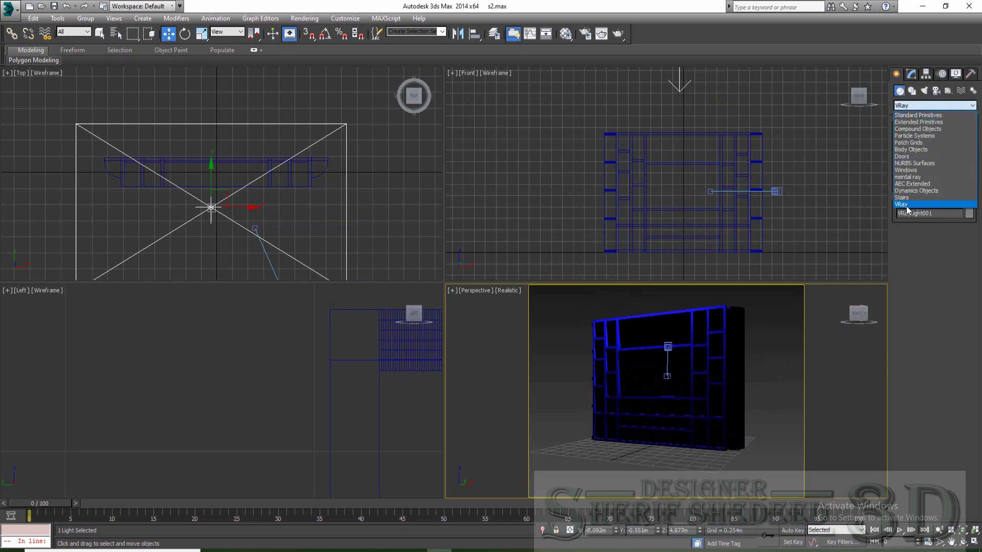
pyautogui.click(915, 202)
pyautogui.click(915, 152)
pyautogui.click(675, 197)
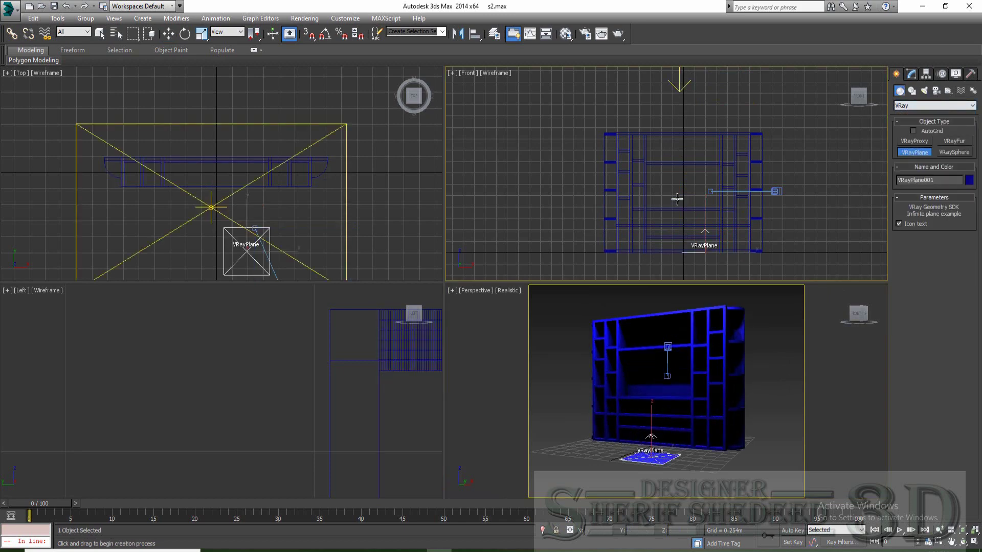
pyautogui.click(798, 175)
# Maximize the viewport and look through VRayPhysicalCamera001.
pyautogui.rightClick(683, 368)
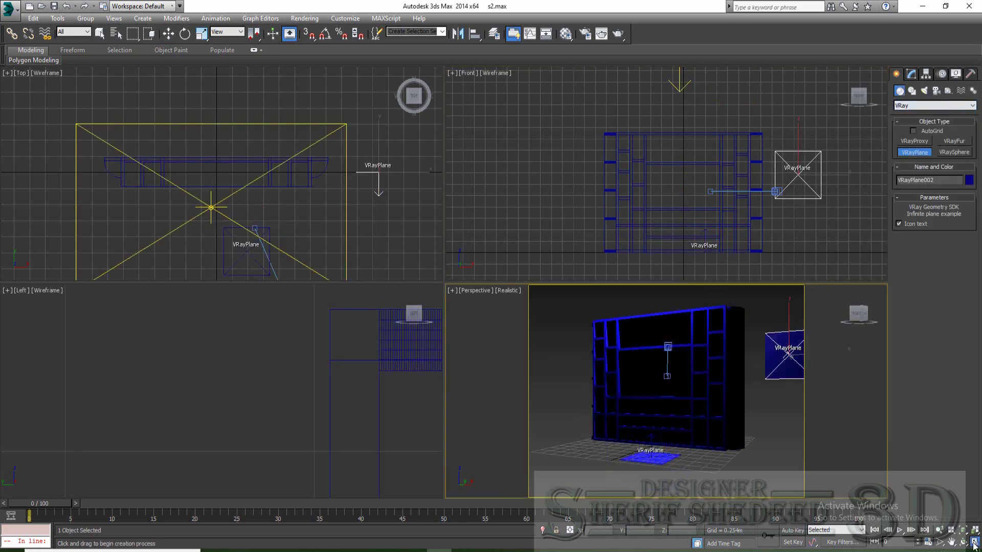
pyautogui.hotkey('alt', 'w')
pyautogui.click(25, 73)
pyautogui.click(271, 85)
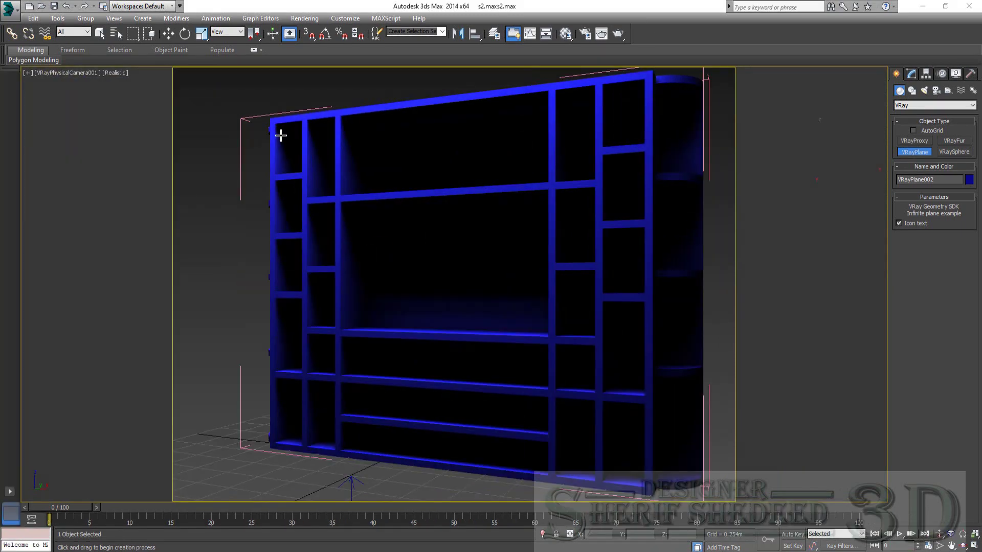
# Switch the camera viewport back to Perspective and restore the four-view layout.
pyautogui.rightClick(440, 233)
pyautogui.click(496, 250)
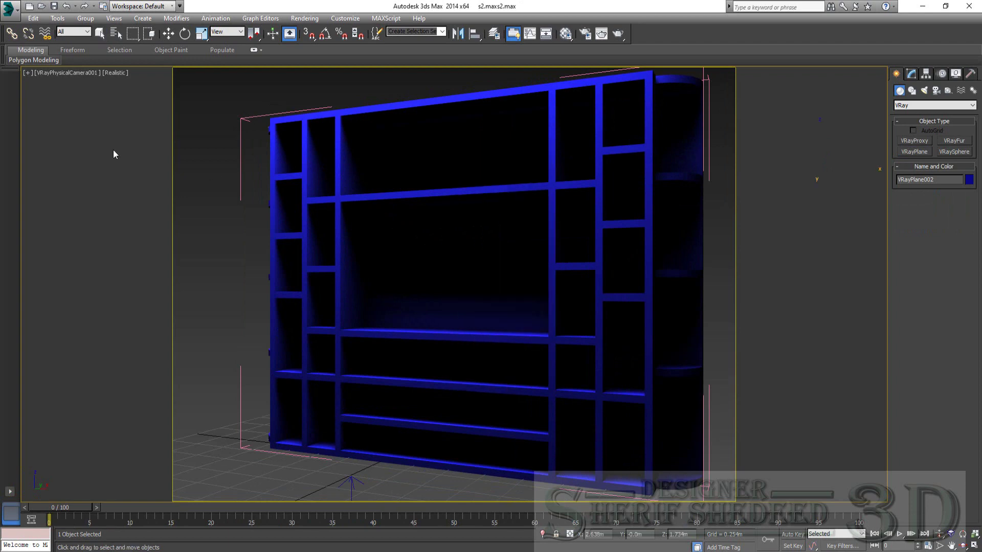
pyautogui.click(49, 75)
pyautogui.click(137, 112)
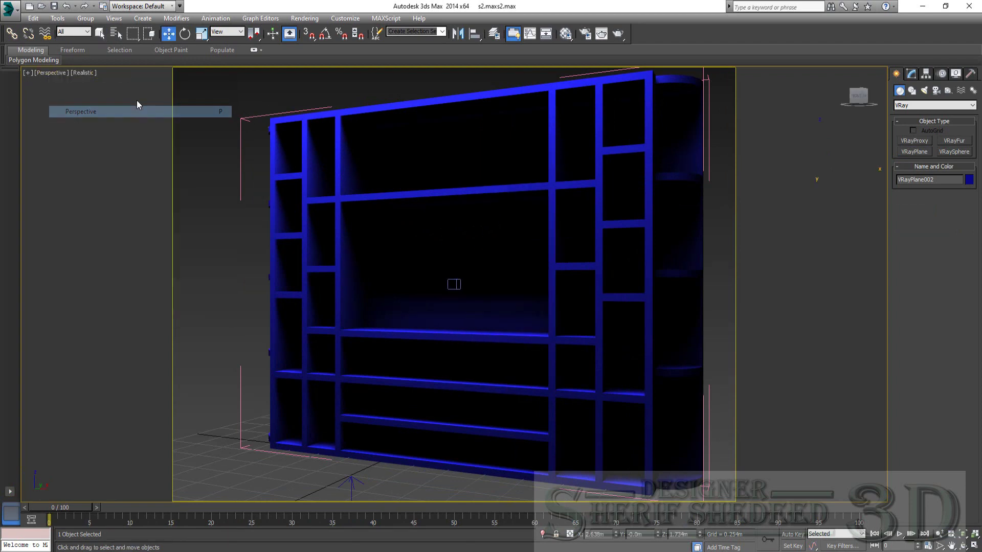
pyautogui.click(973, 546)
pyautogui.scroll(-3, 665, 399)
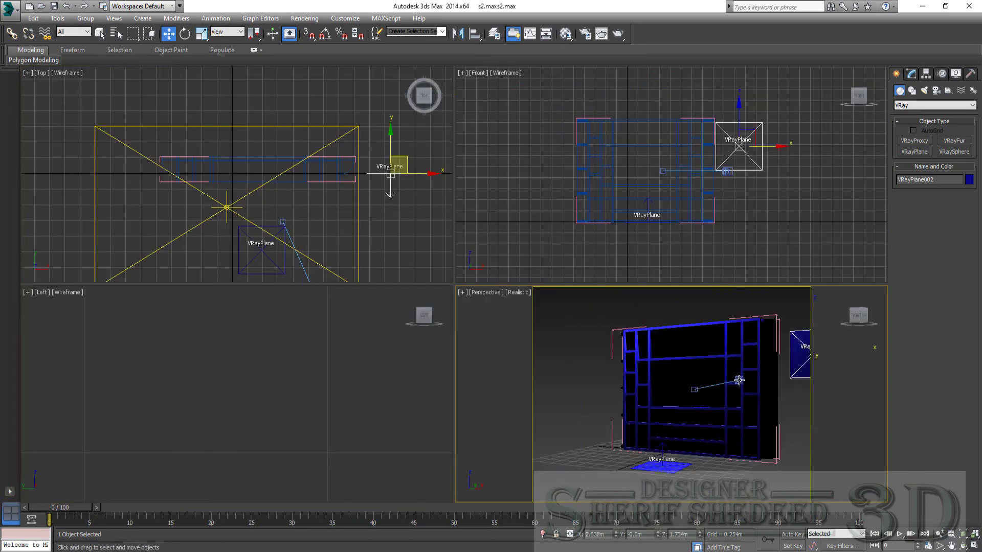
pyautogui.moveTo(678, 402); pyautogui.dragTo(645, 415, button='middle')
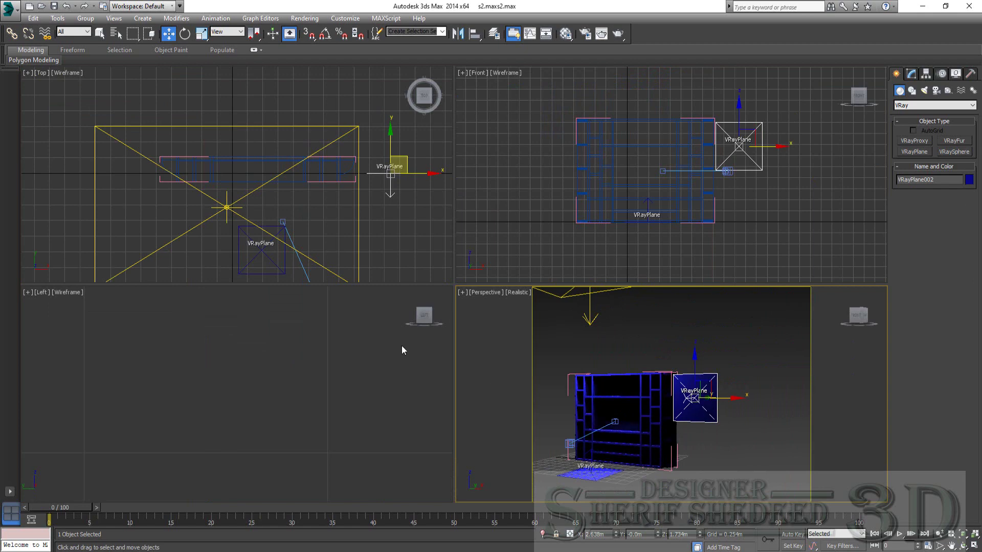
pyautogui.scroll(3, 379, 154)
pyautogui.scroll(1, 388, 165)
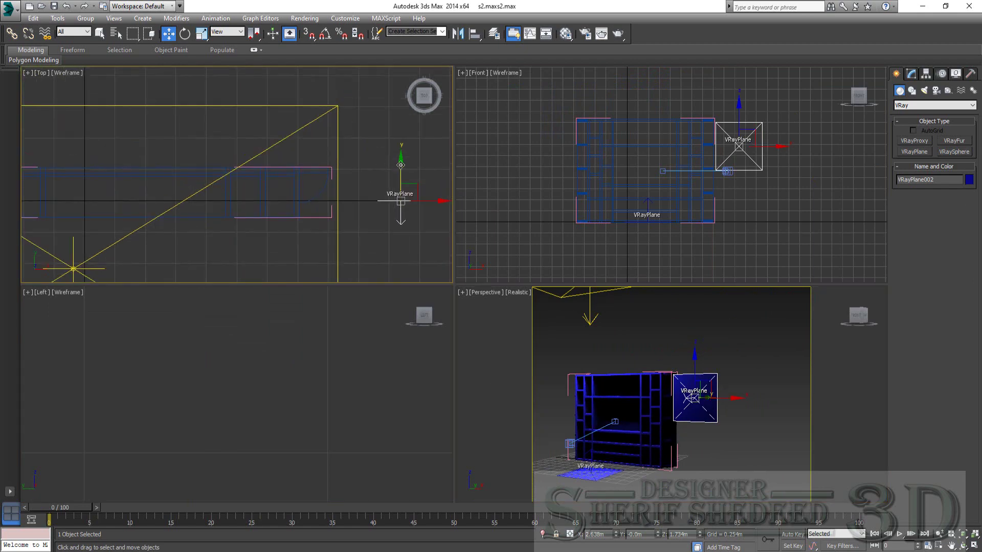
# Move VRayPlane002 along Y and X beside the shelf, then frame it in the Left view.
pyautogui.moveTo(398, 163); pyautogui.dragTo(399, 115)
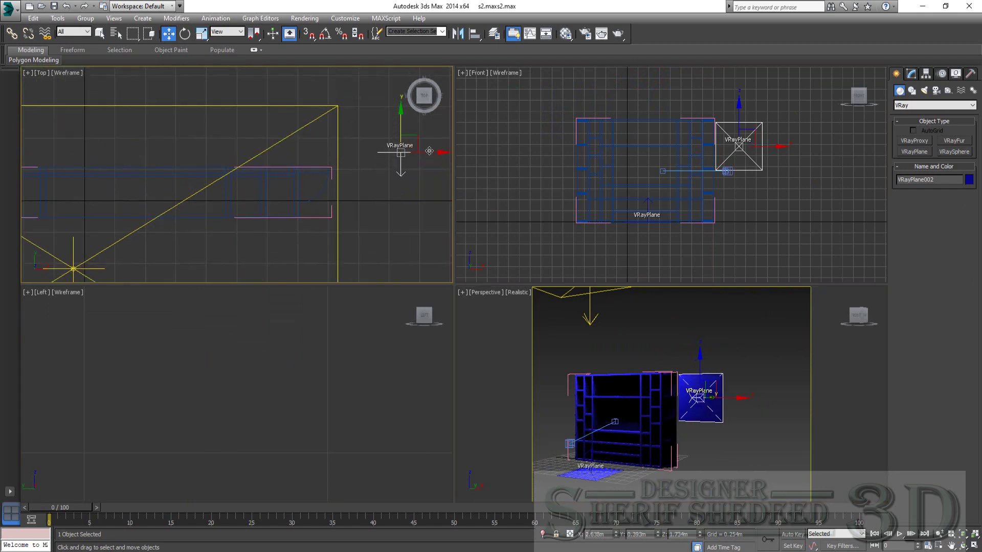
pyautogui.moveTo(420, 152); pyautogui.dragTo(360, 152)
pyautogui.scroll(4, 348, 167)
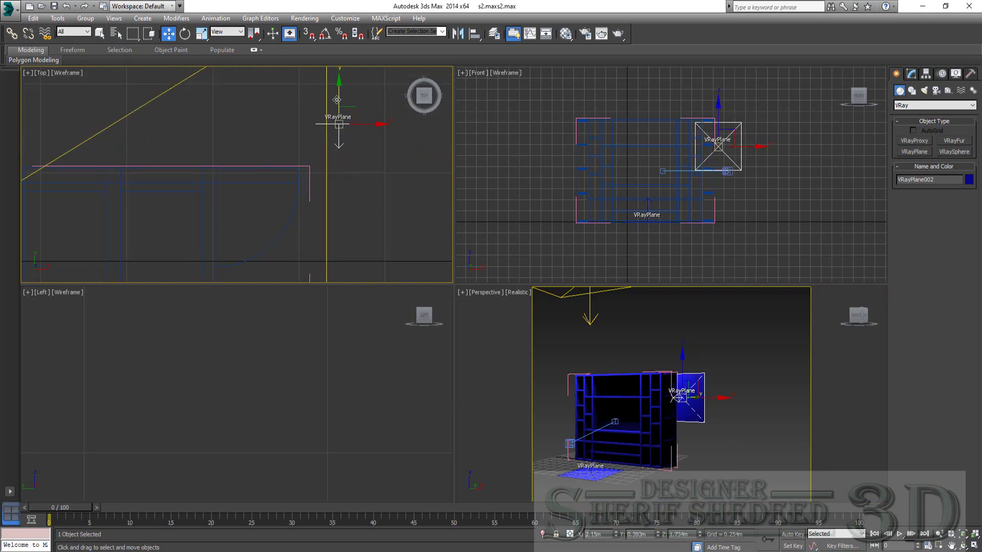
pyautogui.moveTo(339, 95); pyautogui.dragTo(339, 126)
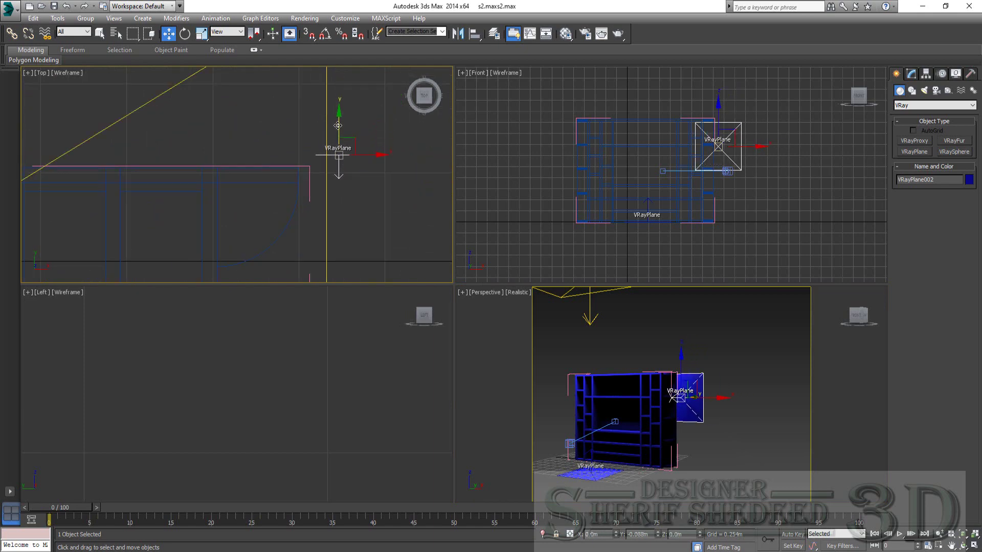
pyautogui.rightClick(414, 404)
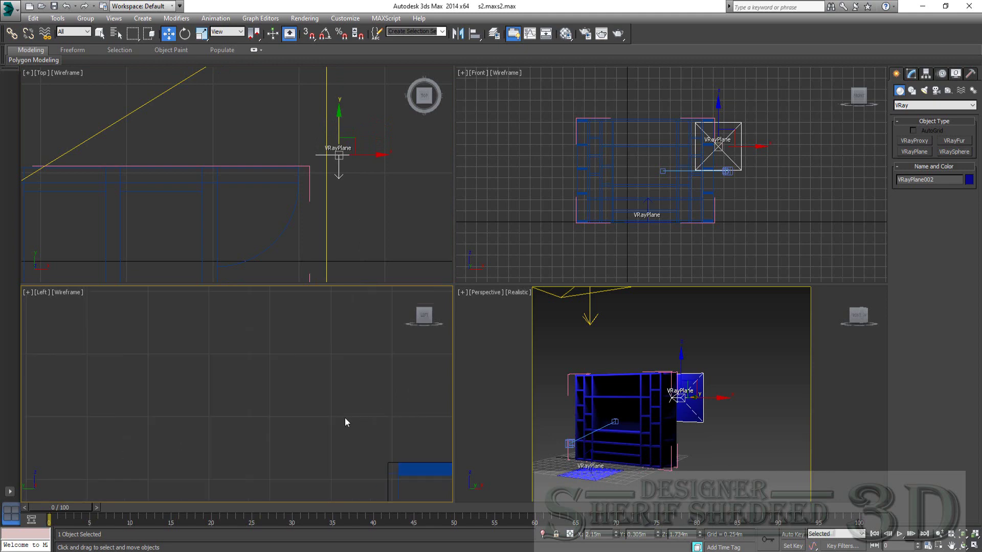
pyautogui.scroll(5, 345, 418)
pyautogui.moveTo(343, 424); pyautogui.dragTo(342, 435, button='middle')
pyautogui.scroll(3, 342, 435)
pyautogui.scroll(3, 219, 368)
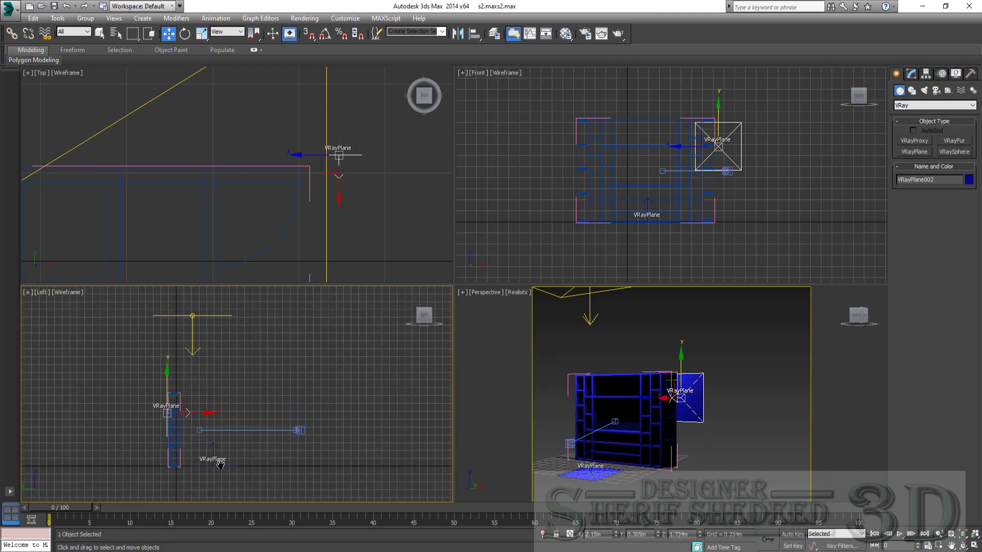
# Select VRayLight001 in the Left view and move it up and to the right.
pyautogui.moveTo(192, 366); pyautogui.dragTo(189, 453, button='middle')
pyautogui.click(190, 415)
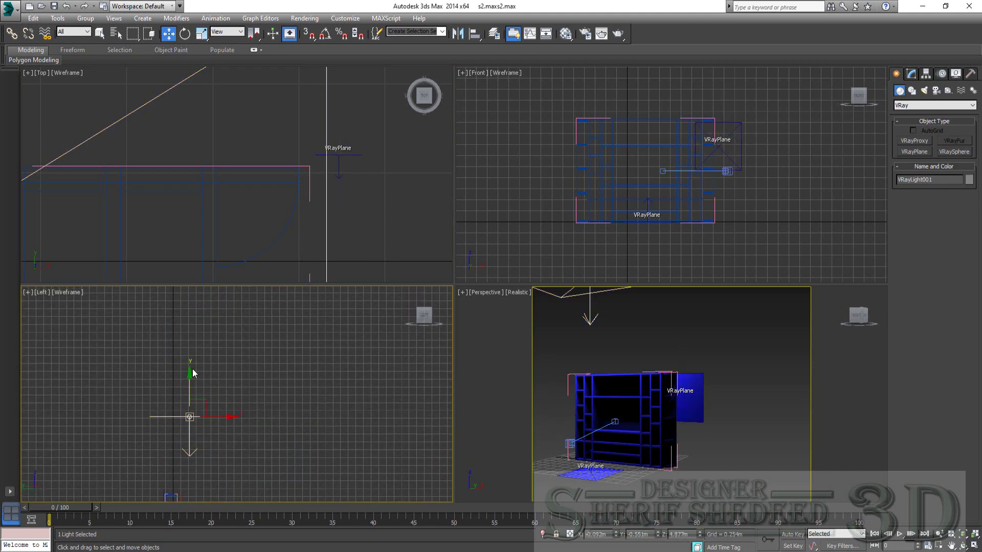
pyautogui.moveTo(189, 377); pyautogui.dragTo(189, 326)
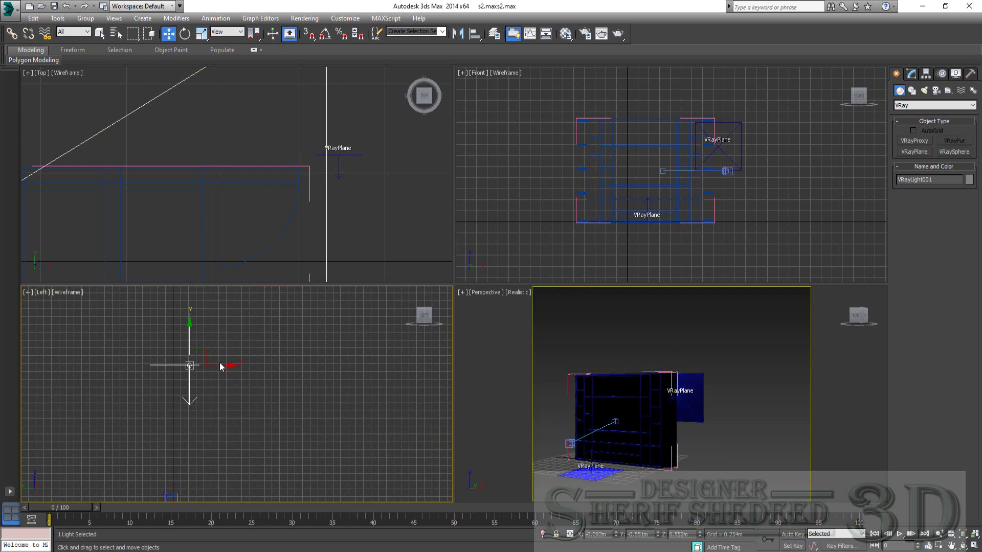
pyautogui.moveTo(225, 365); pyautogui.dragTo(407, 366)
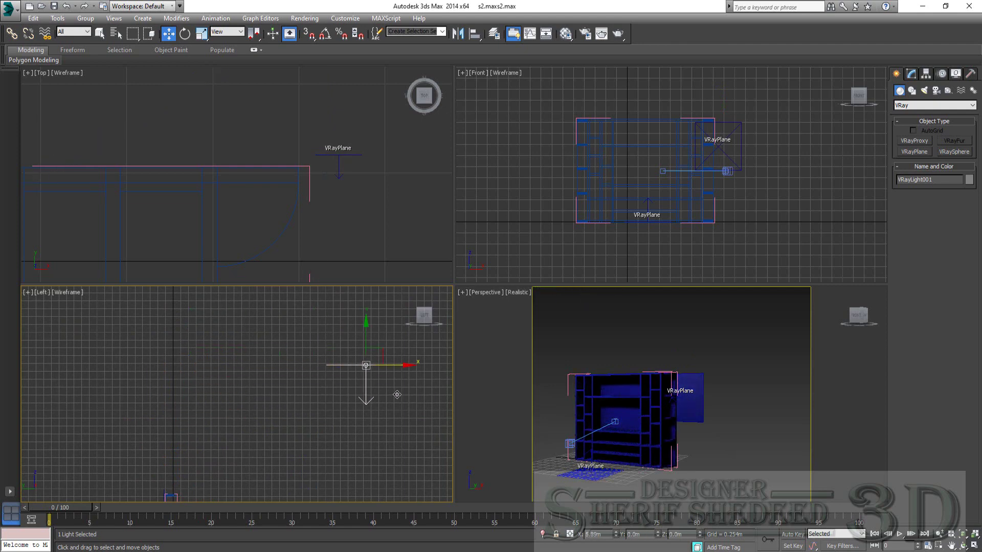
# Rotate VRayLight001 about 53 degrees to aim at the shelving unit.
pyautogui.rightClick(374, 365)
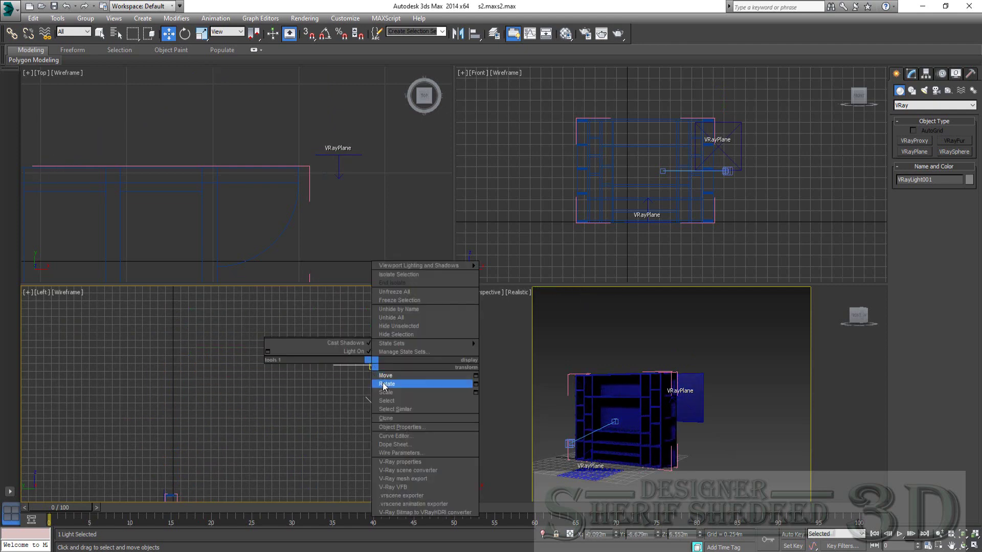
pyautogui.click(384, 384)
pyautogui.moveTo(424, 356); pyautogui.dragTo(266, 438)
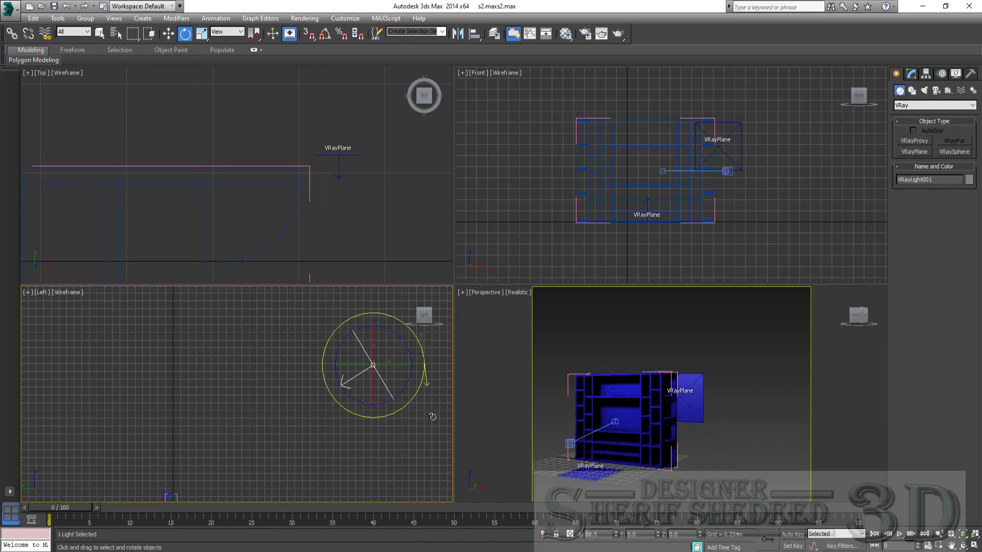
pyautogui.scroll(-3, 302, 358)
pyautogui.scroll(-2, 296, 373)
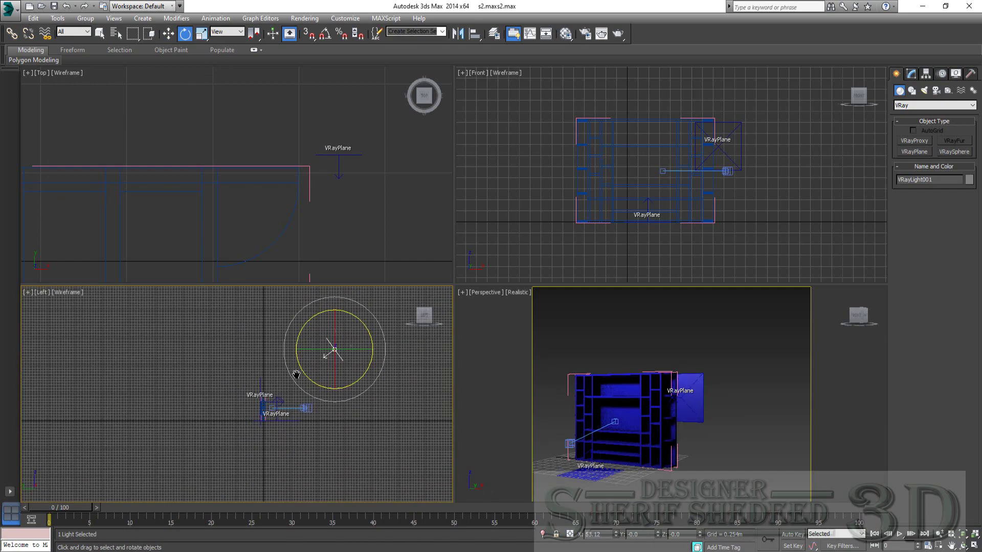
# Nudge VRayLight001 slightly right, to roughly Y 7.586m, Z 7.605m.
pyautogui.rightClick(340, 352)
pyautogui.click(360, 361)
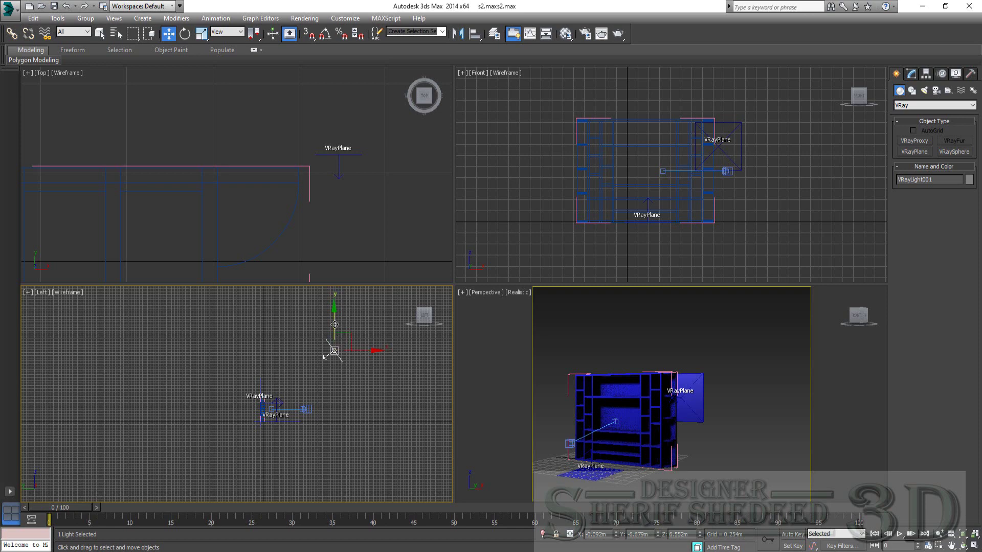
pyautogui.moveTo(369, 339); pyautogui.dragTo(378, 340)
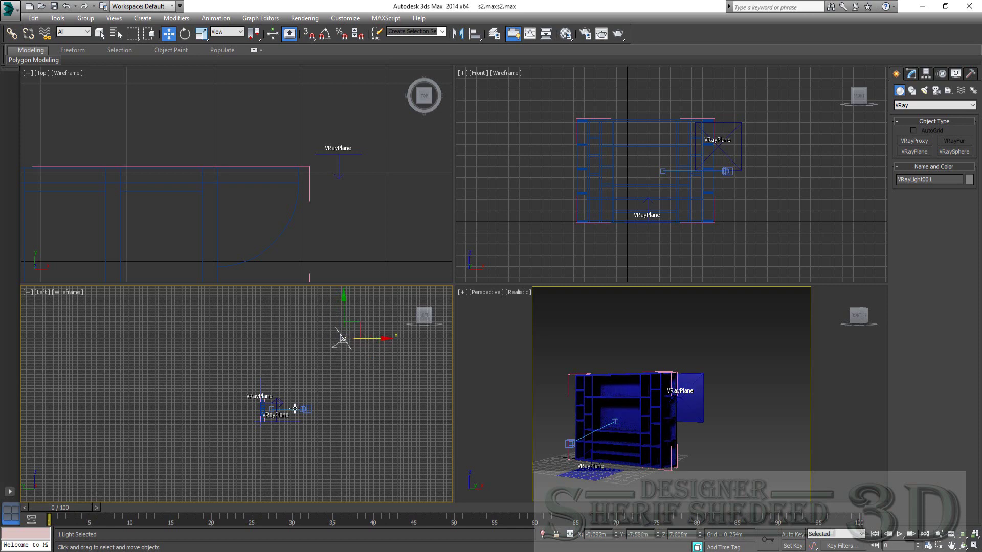
pyautogui.rightClick(271, 411)
pyautogui.click(280, 421)
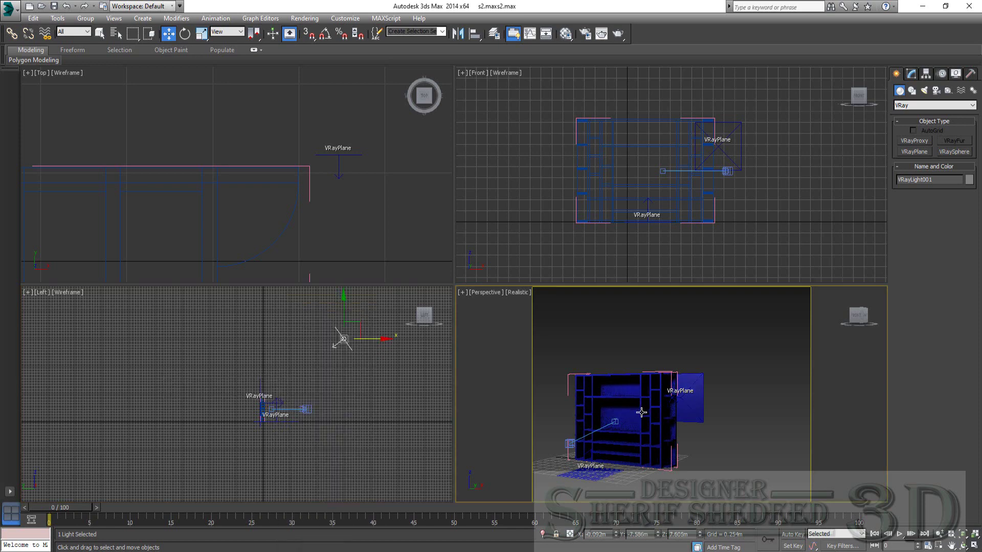
# Frame the shelving unit in the Perspective view and maximize it.
pyautogui.scroll(5, 638, 406)
pyautogui.scroll(-3, 639, 404)
pyautogui.moveTo(665, 389)
pyautogui.mouseDown(button='middle')
pyautogui.moveTo(678, 374)
pyautogui.moveTo(652, 384)
pyautogui.mouseUp(button='middle')
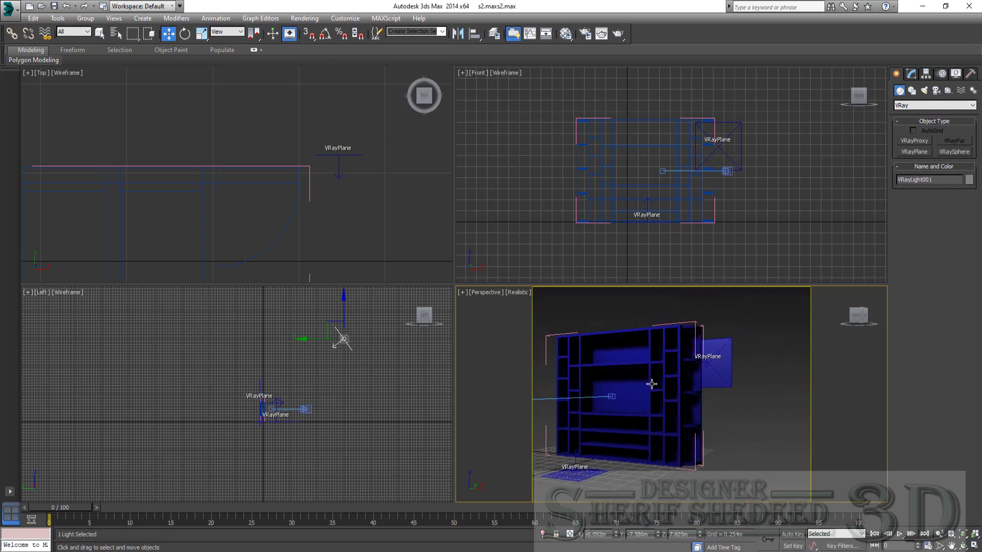
pyautogui.click(975, 546)
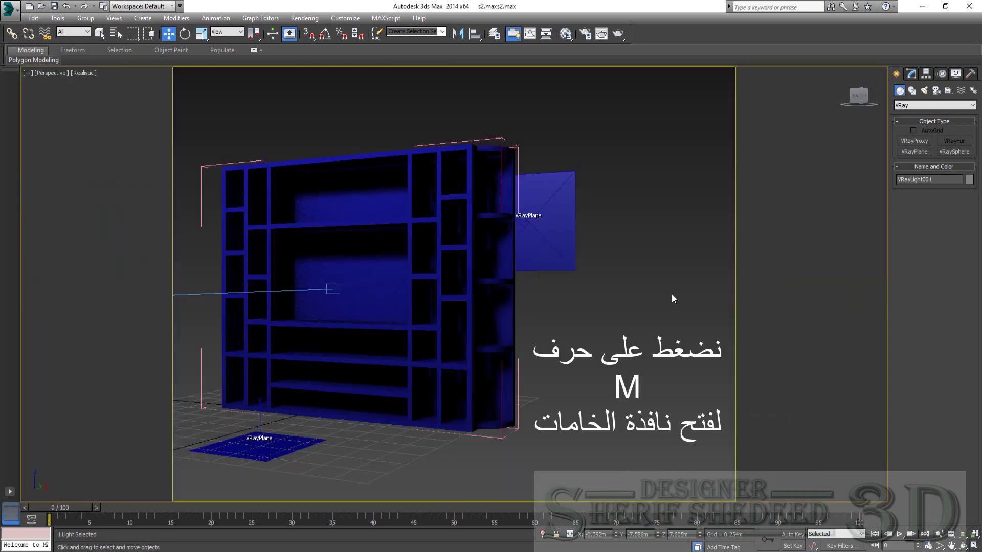
# Select VRayPlane002, open the Material Editor with M, and drag it to the right side.
pyautogui.click(551, 236)
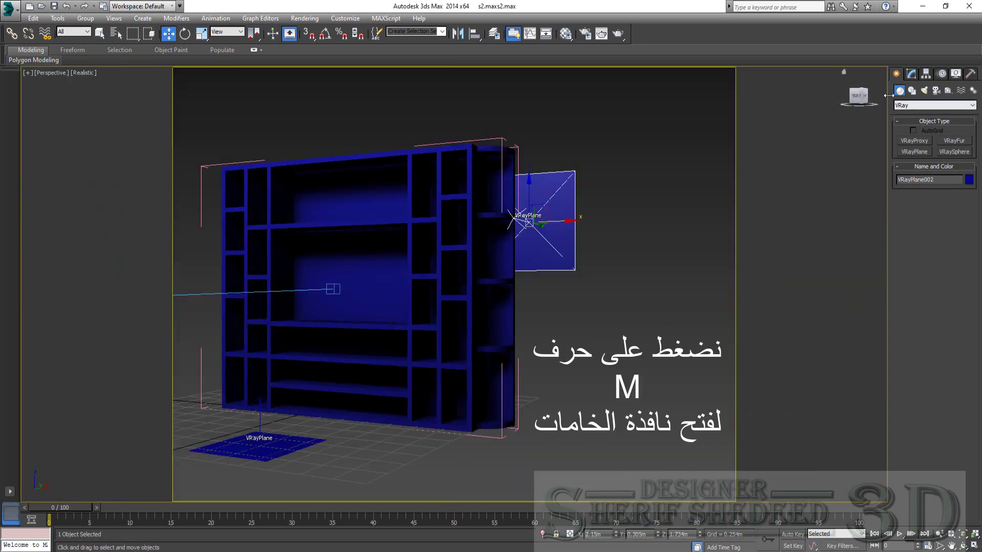
pyautogui.press('m')
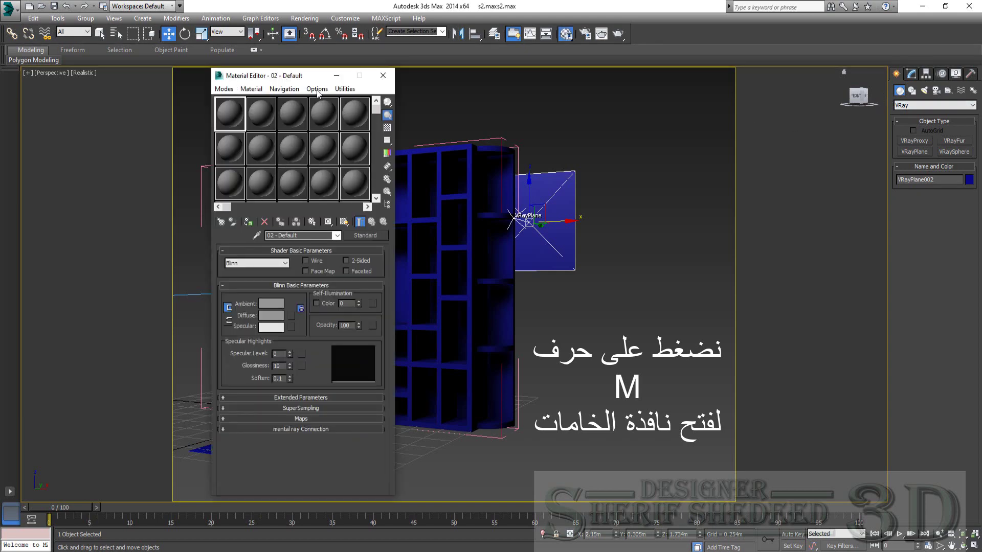
pyautogui.moveTo(312, 78); pyautogui.dragTo(743, 114)
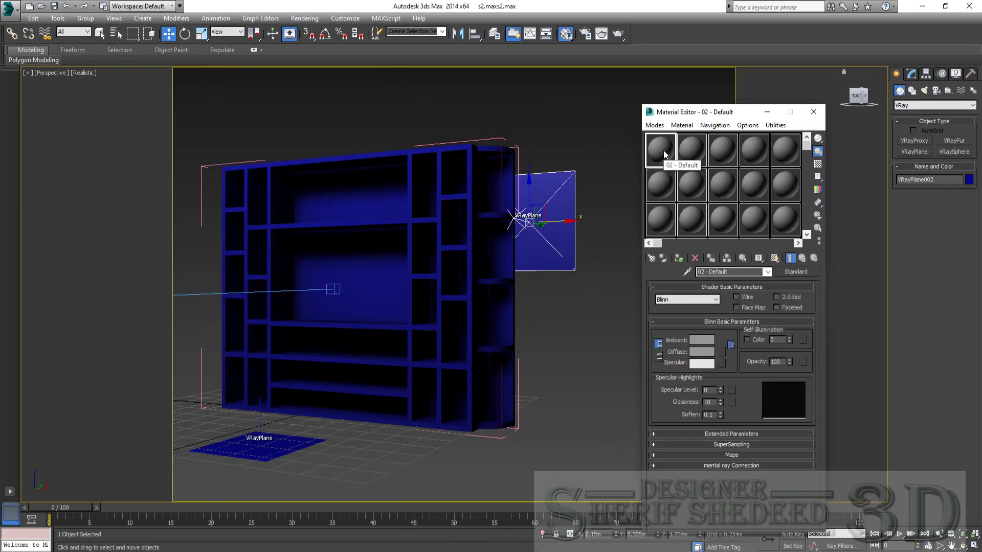
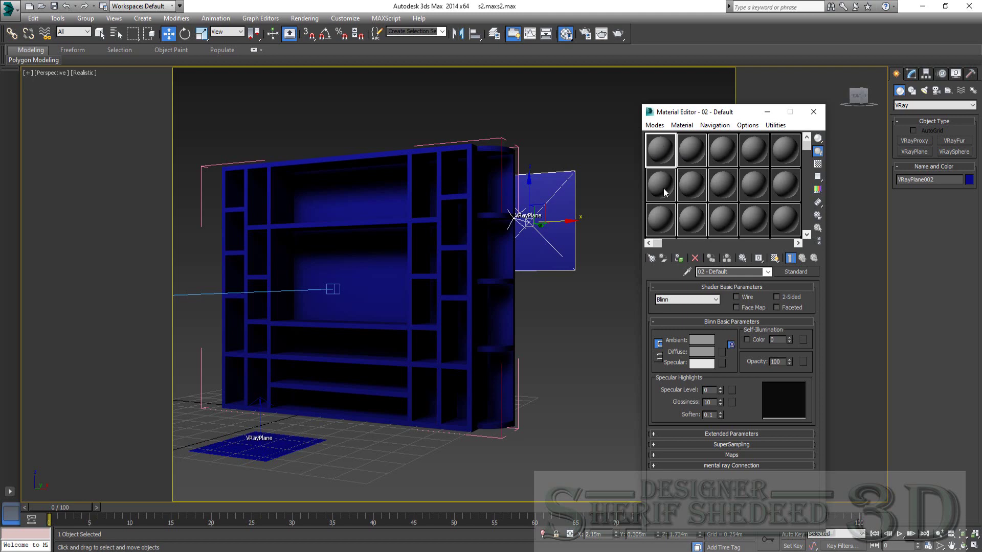
# Convert the first material slot to a VRayMtl.
pyautogui.click(796, 272)
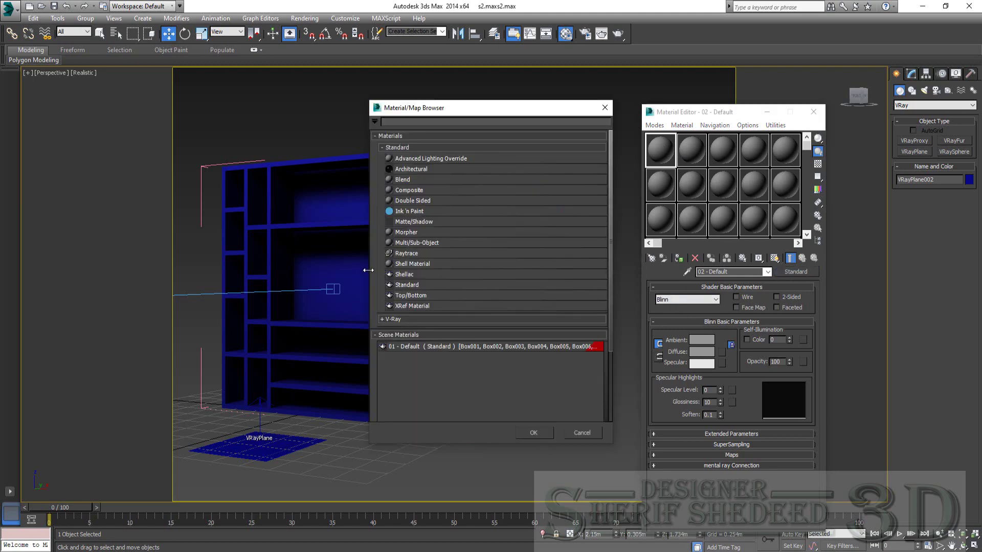
pyautogui.click(401, 321)
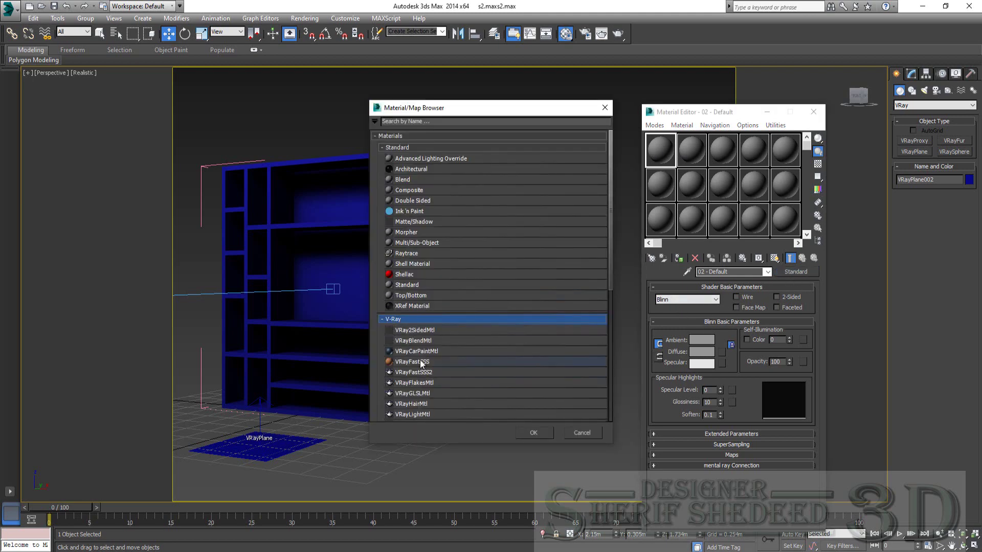
pyautogui.scroll(-1, 430, 404)
pyautogui.scroll(-1, 429, 416)
pyautogui.doubleClick(419, 398)
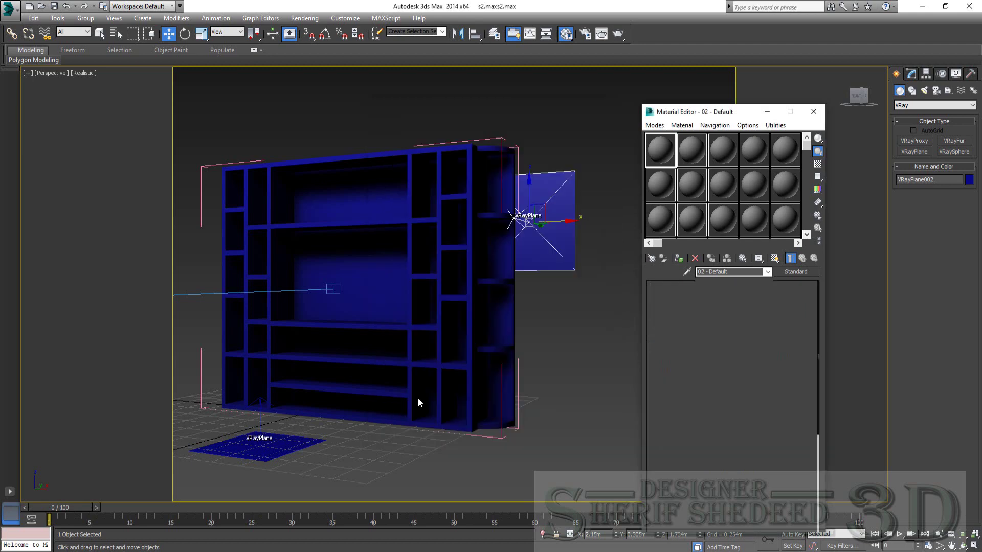
# Give it a light cyan diffuse colour shown in the viewport, then select the floor plane.
pyautogui.click(710, 341)
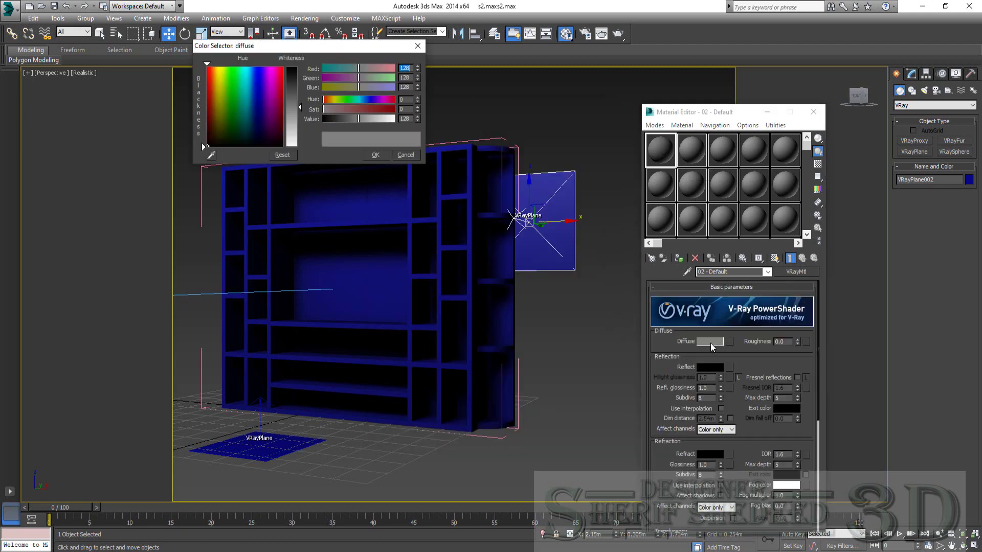
pyautogui.click(247, 105)
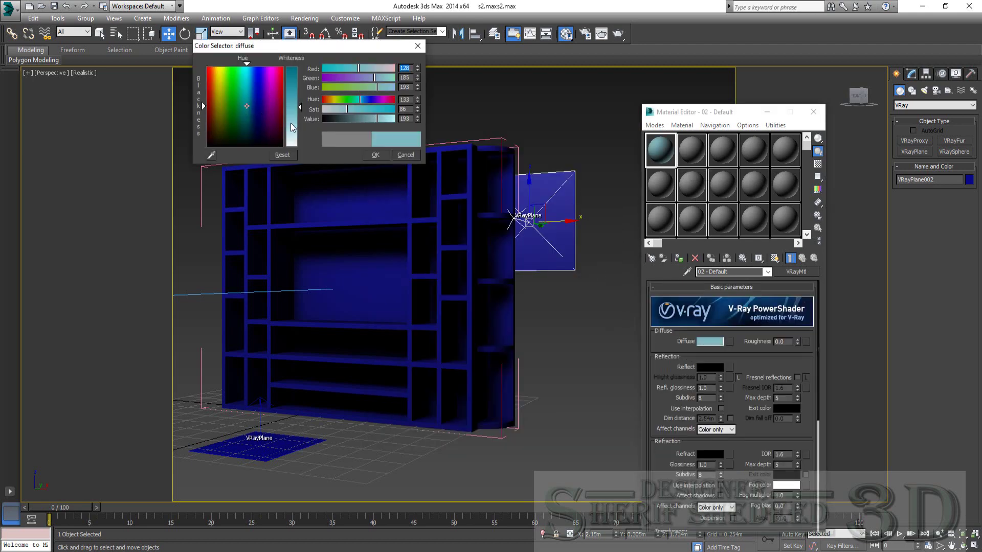
pyautogui.click(290, 122)
pyautogui.click(376, 154)
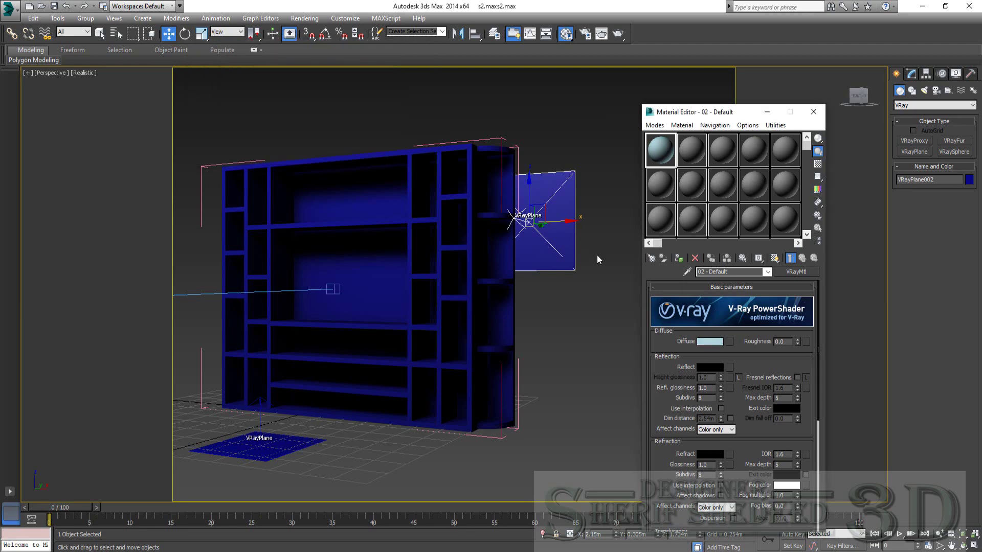
pyautogui.click(774, 259)
pyautogui.click(250, 442)
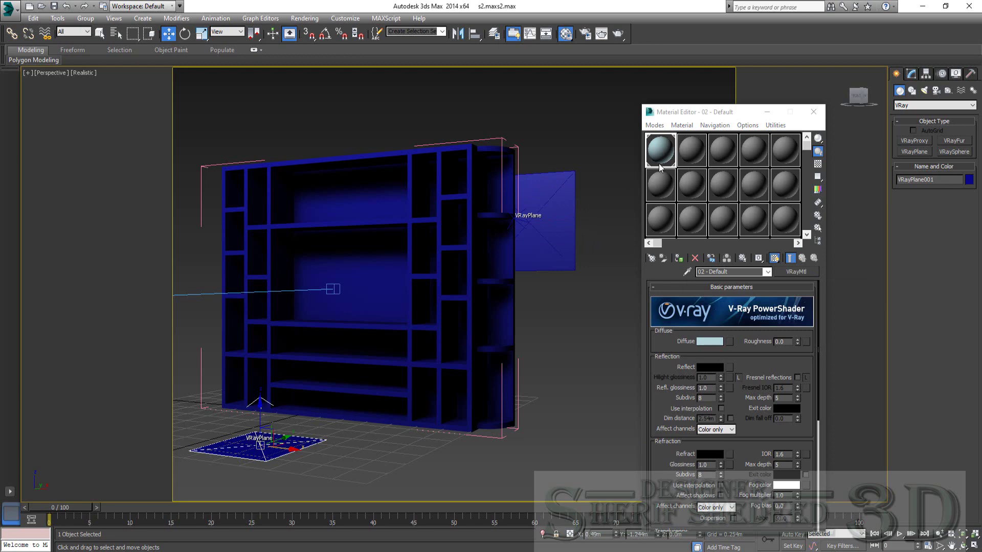
pyautogui.click(691, 152)
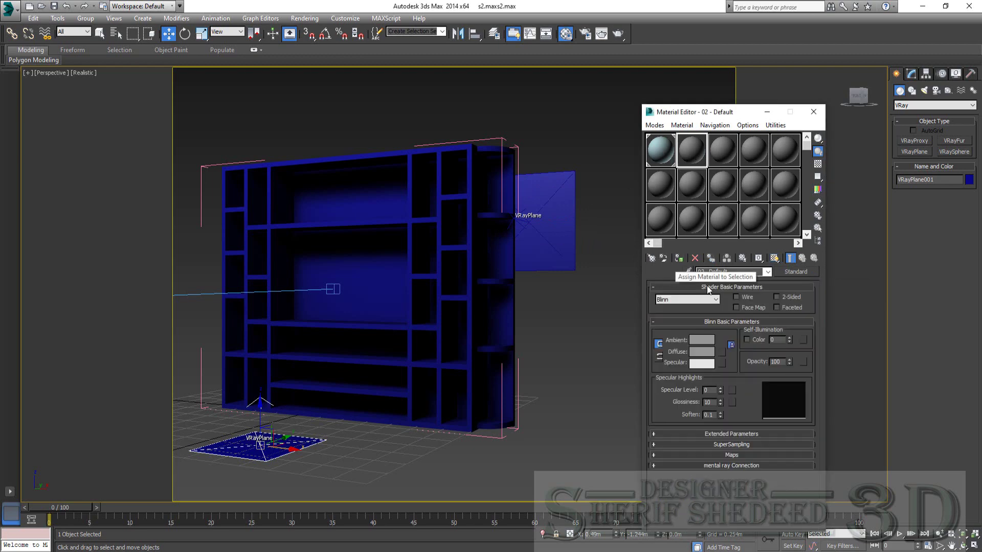
# Make material slot 2 a VRayMtl with a light cream diffuse colour.
pyautogui.click(796, 272)
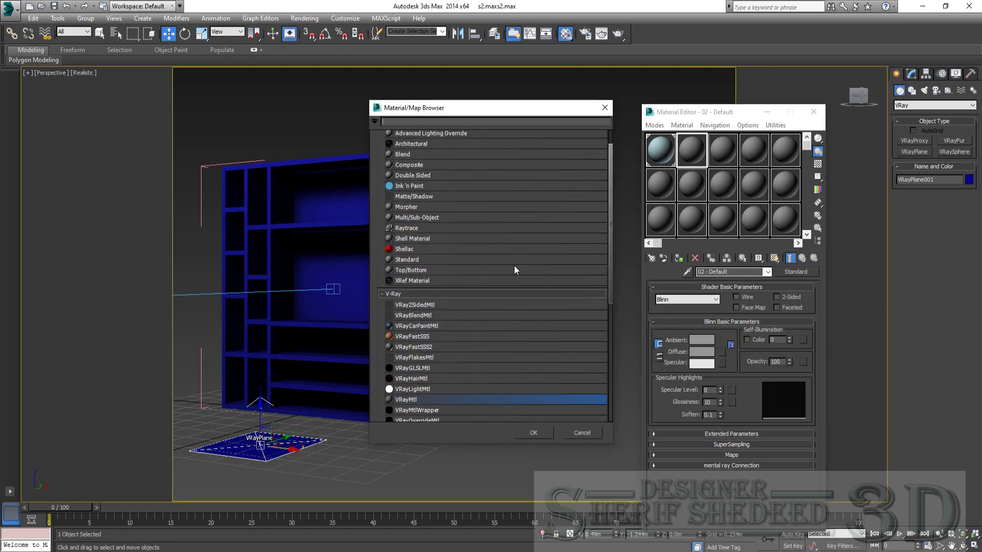
pyautogui.doubleClick(410, 400)
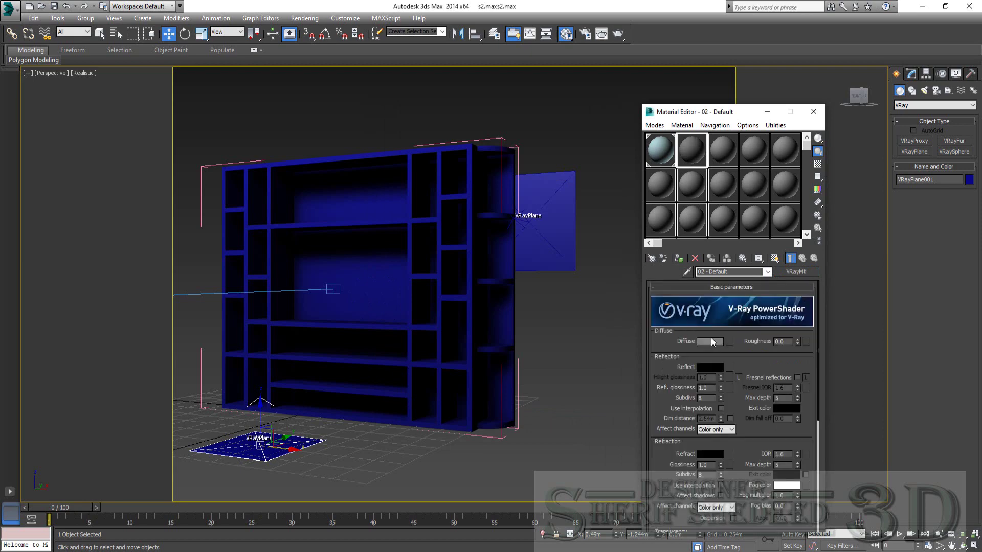
pyautogui.click(709, 342)
pyautogui.click(217, 112)
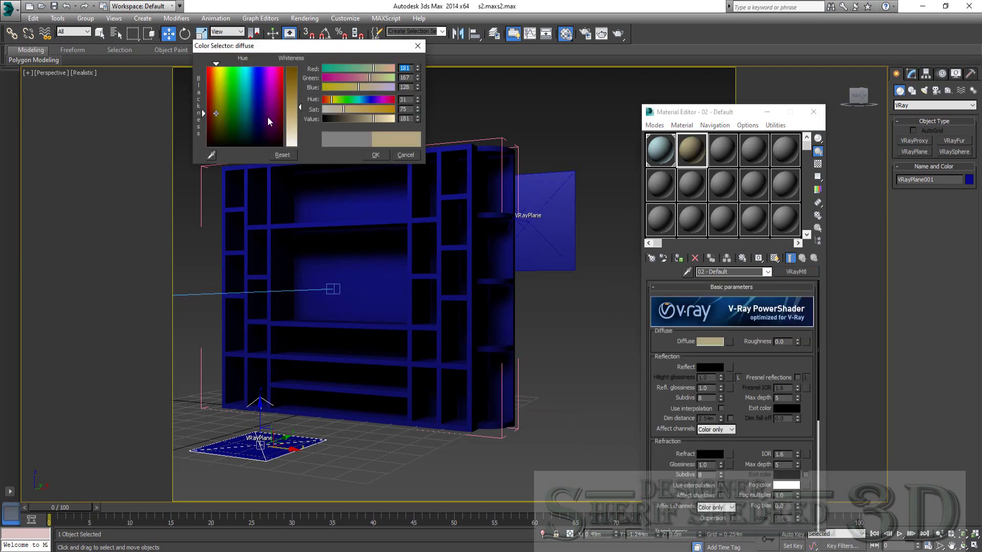
pyautogui.moveTo(291, 110); pyautogui.dragTo(294, 134)
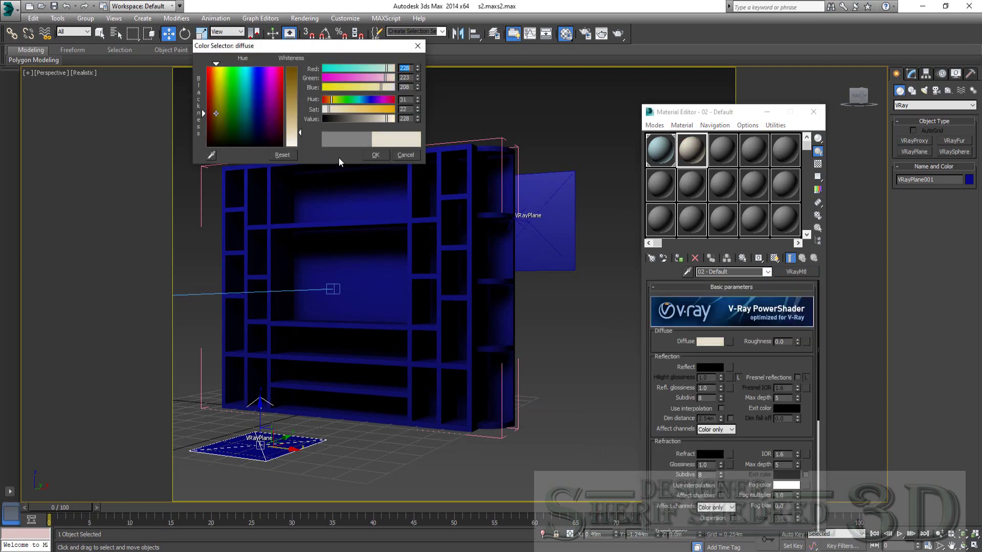
pyautogui.click(370, 153)
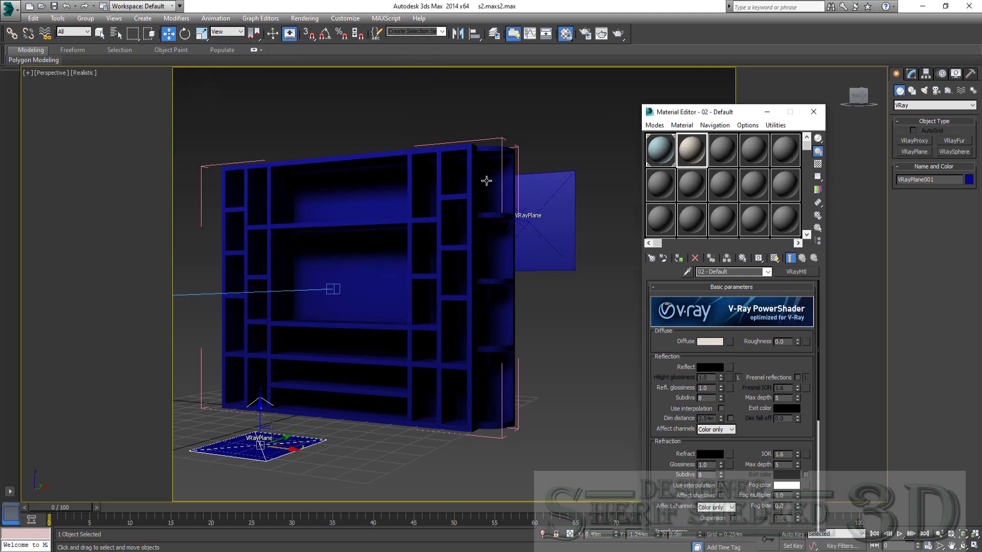
# Assign the cream material to the floor plane as a renamed material and close the editor.
pyautogui.click(679, 259)
pyautogui.click(454, 274)
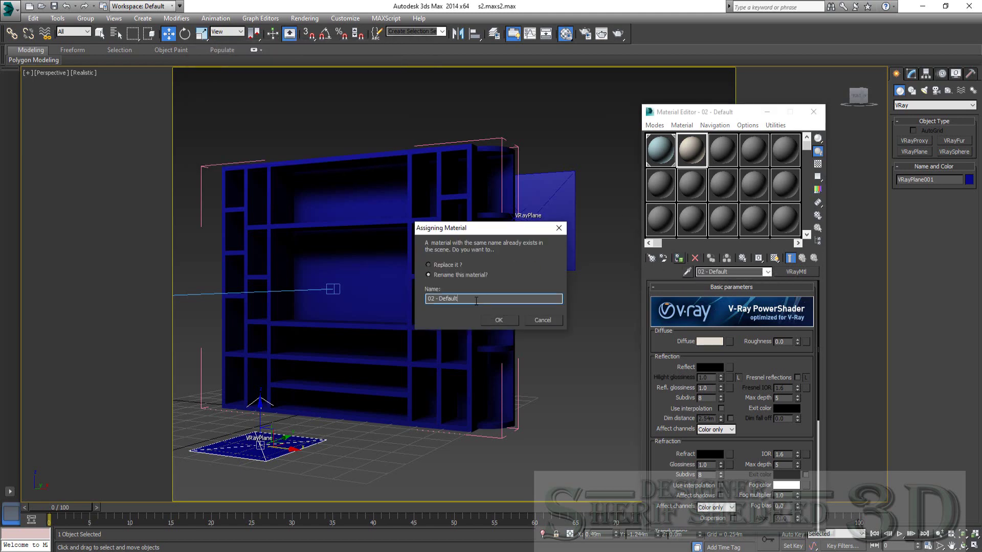
pyautogui.click(498, 320)
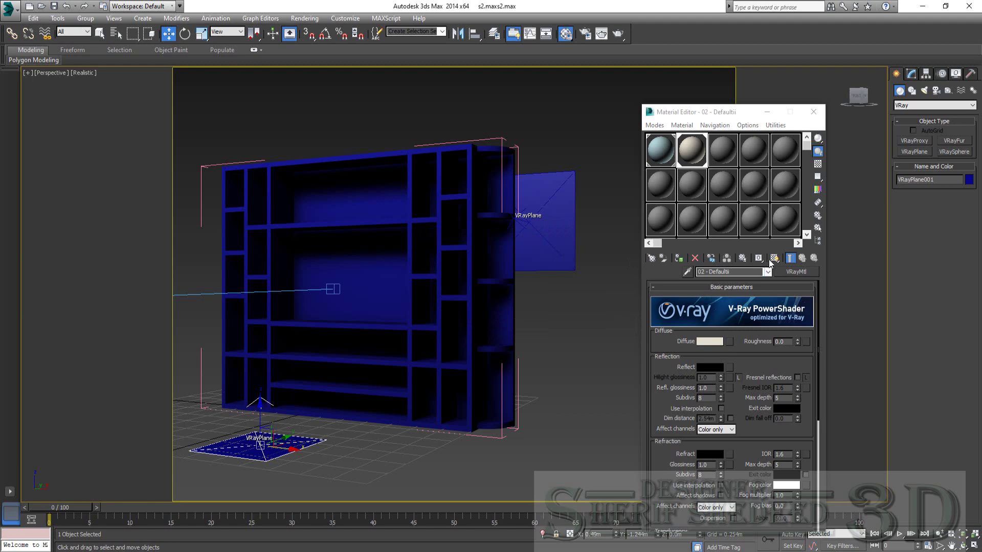
pyautogui.click(814, 112)
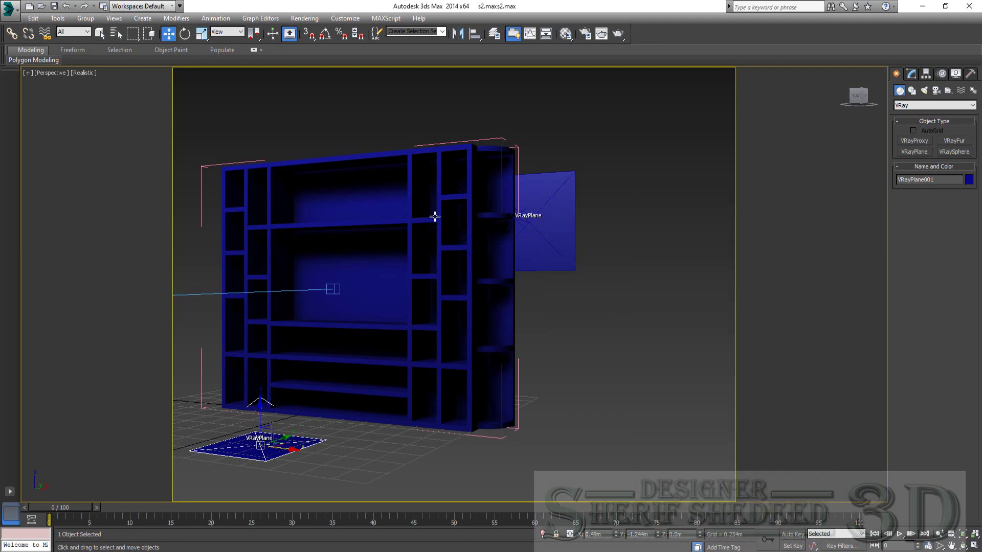
# Select the middle shelf and frame the shelves in a frontal perspective view.
pyautogui.click(353, 330)
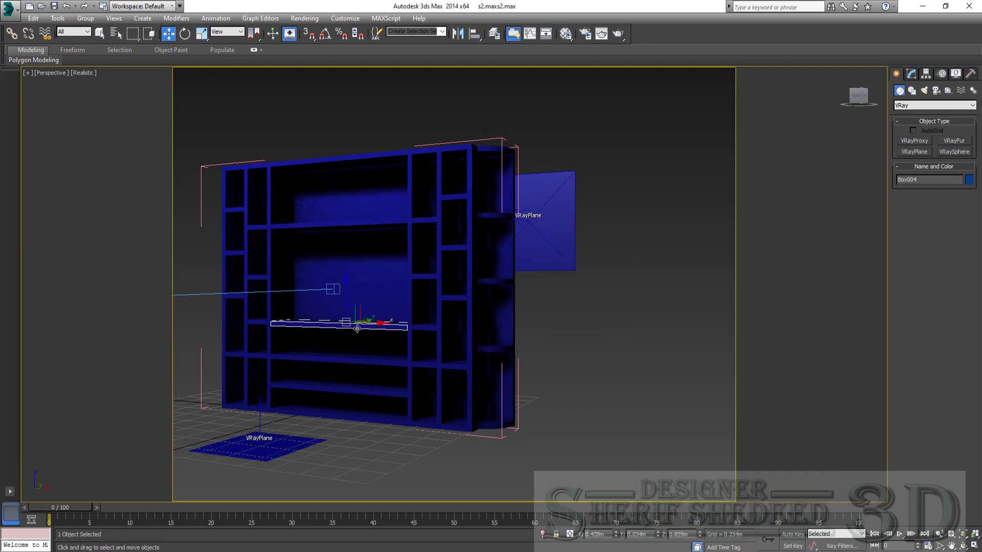
pyautogui.click(48, 74)
pyautogui.moveTo(138, 85)
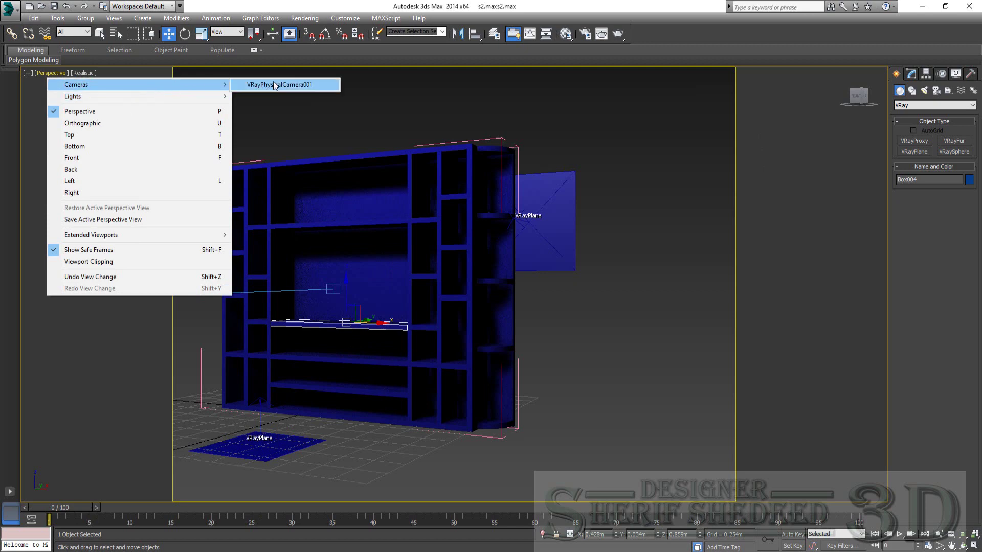
pyautogui.click(261, 84)
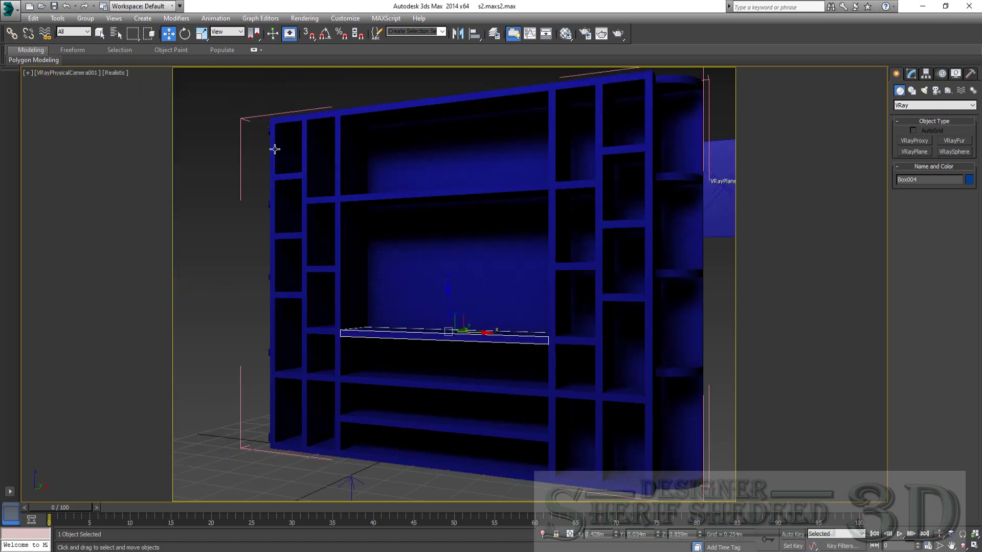
pyautogui.click(66, 77)
pyautogui.click(72, 109)
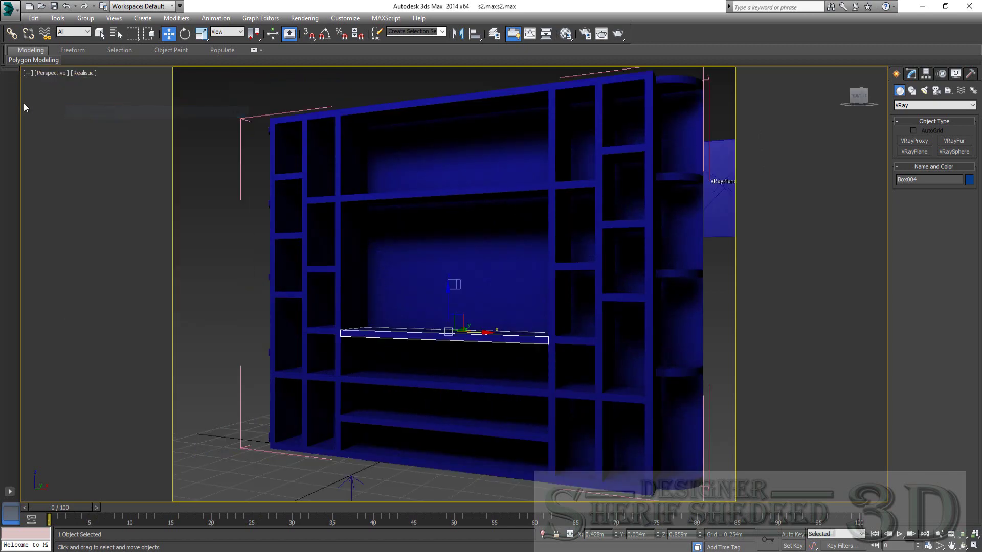
pyautogui.click(963, 546)
pyautogui.moveTo(422, 258); pyautogui.dragTo(451, 265)
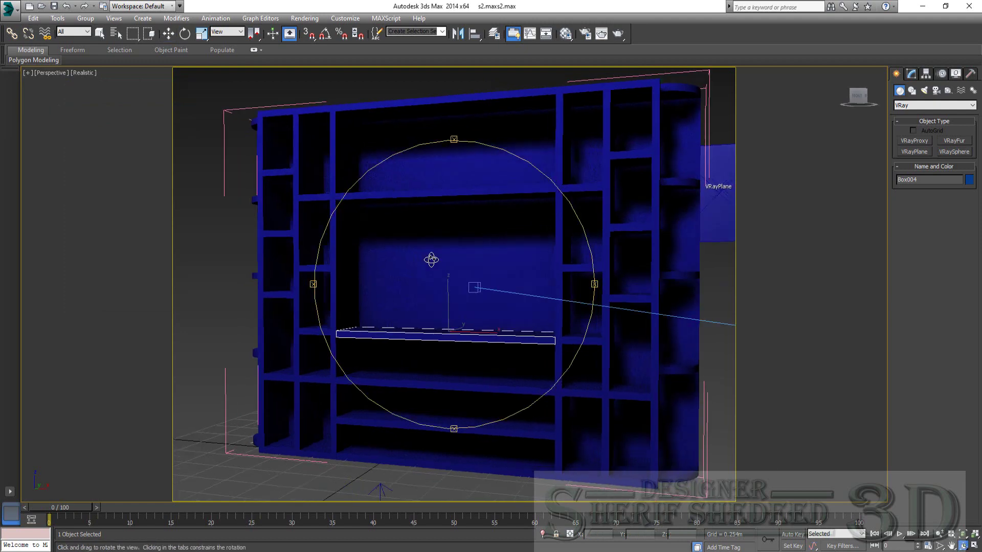
pyautogui.scroll(2, 487, 230)
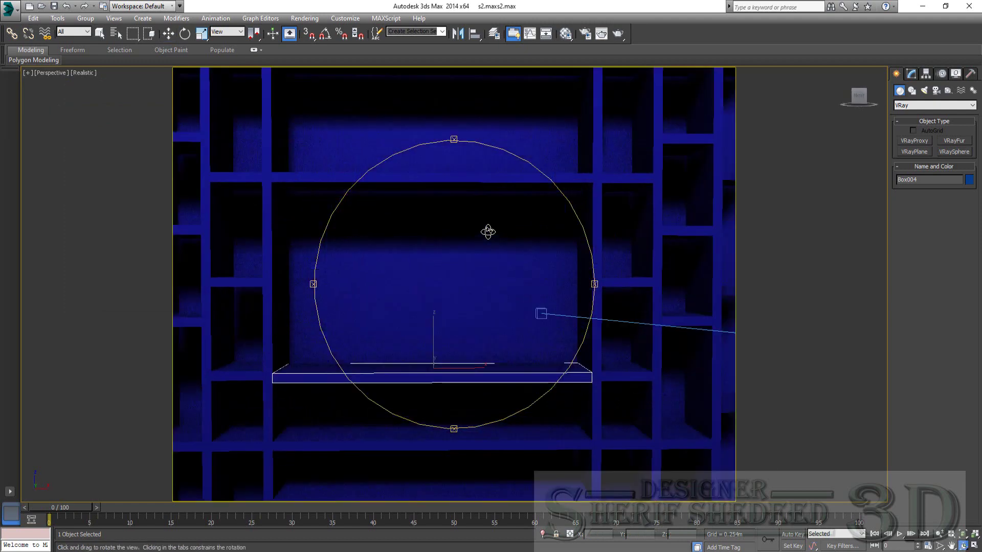
pyautogui.moveTo(486, 231); pyautogui.dragTo(458, 238, button='middle')
# Add the upper shelf and lower both shelves about 0.134 m along Z.
pyautogui.press('w')
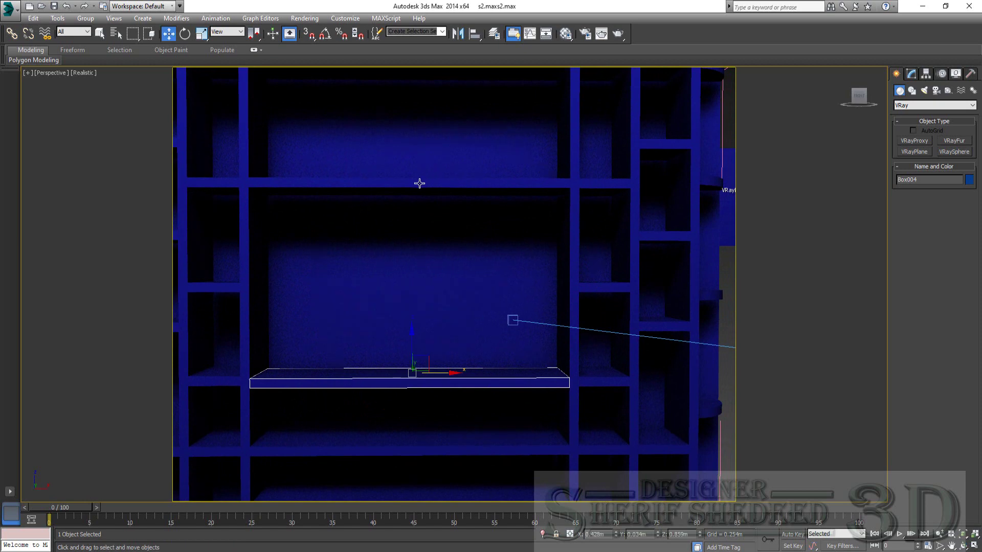
pyautogui.keyDown('ctrl'); pyautogui.click(419, 183); pyautogui.keyUp('ctrl')
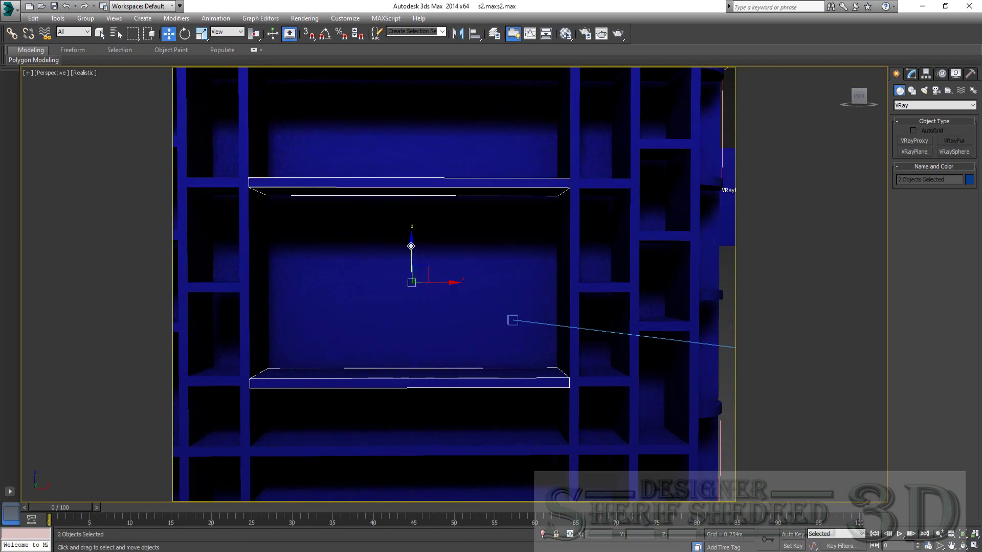
pyautogui.moveTo(413, 256); pyautogui.dragTo(415, 274)
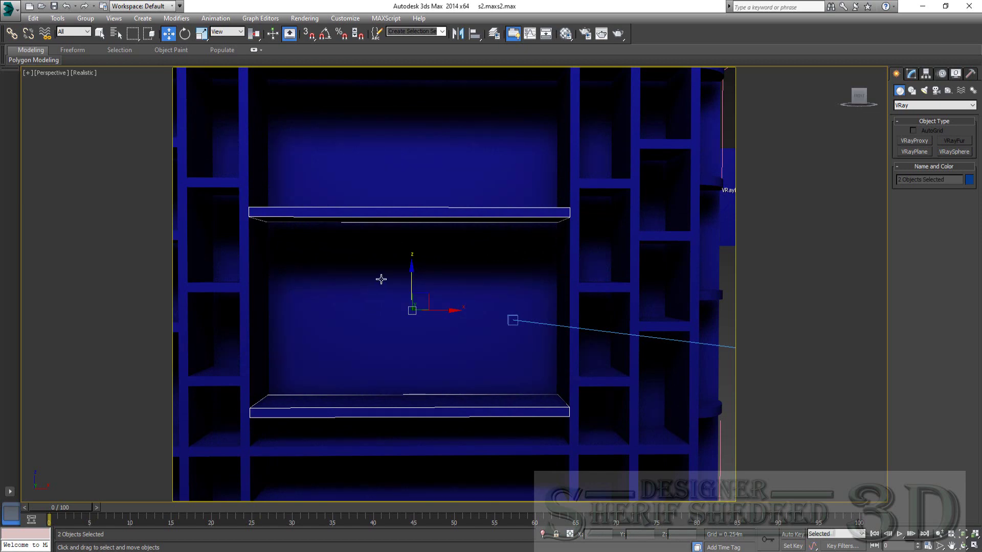
pyautogui.moveTo(381, 279); pyautogui.dragTo(376, 260, button='middle')
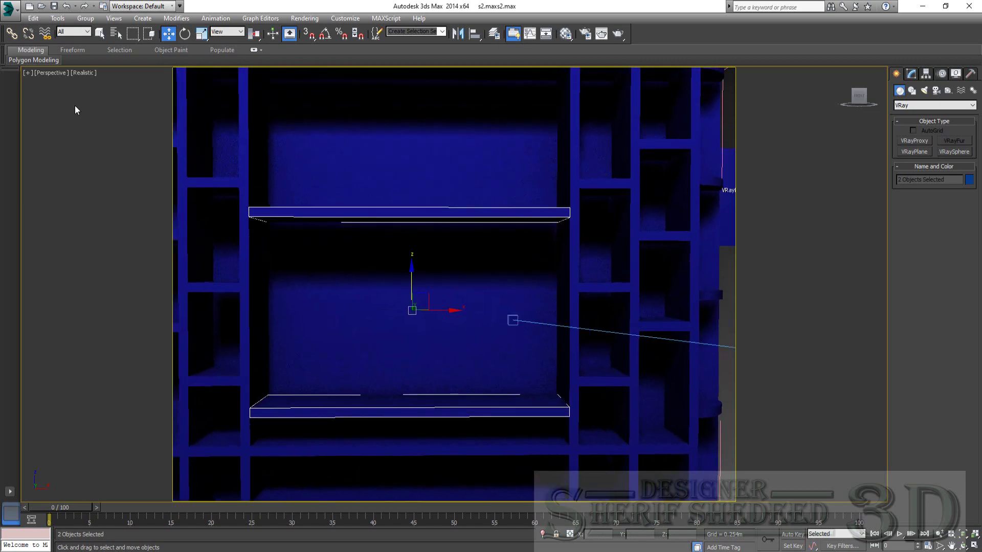
# Select all 28 objects from Box001 through Group001 and group them as Group002.
pyautogui.click(192, 210)
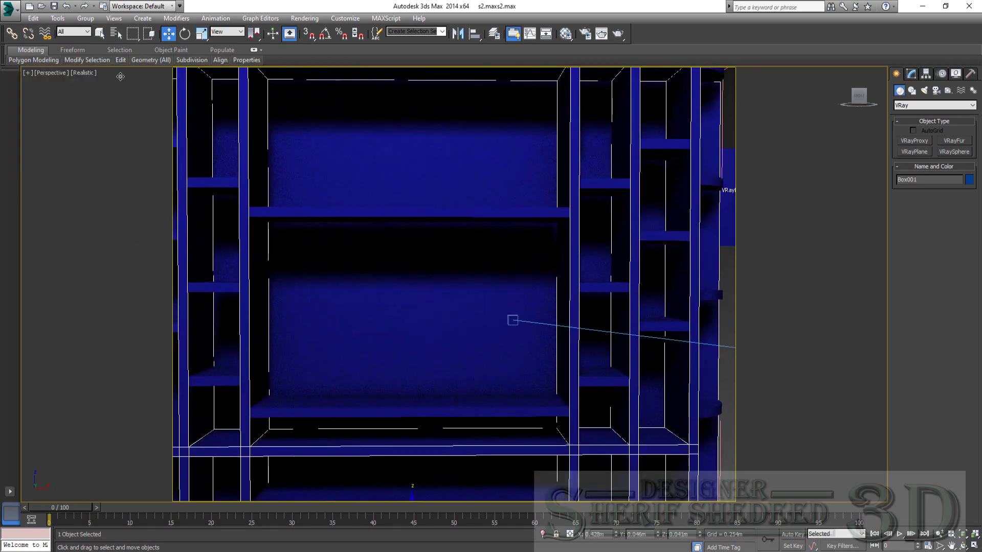
pyautogui.click(116, 33)
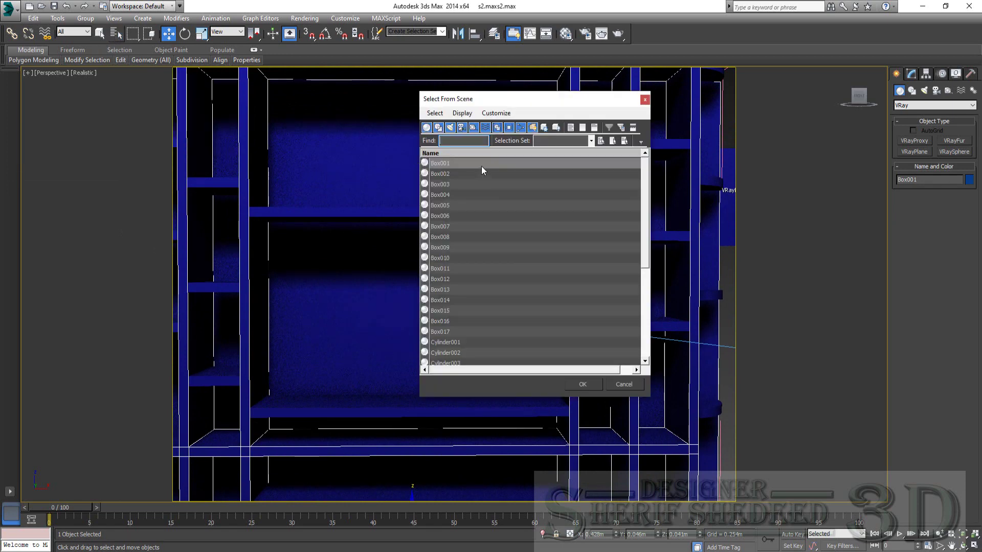
pyautogui.moveTo(480, 165); pyautogui.dragTo(486, 293)
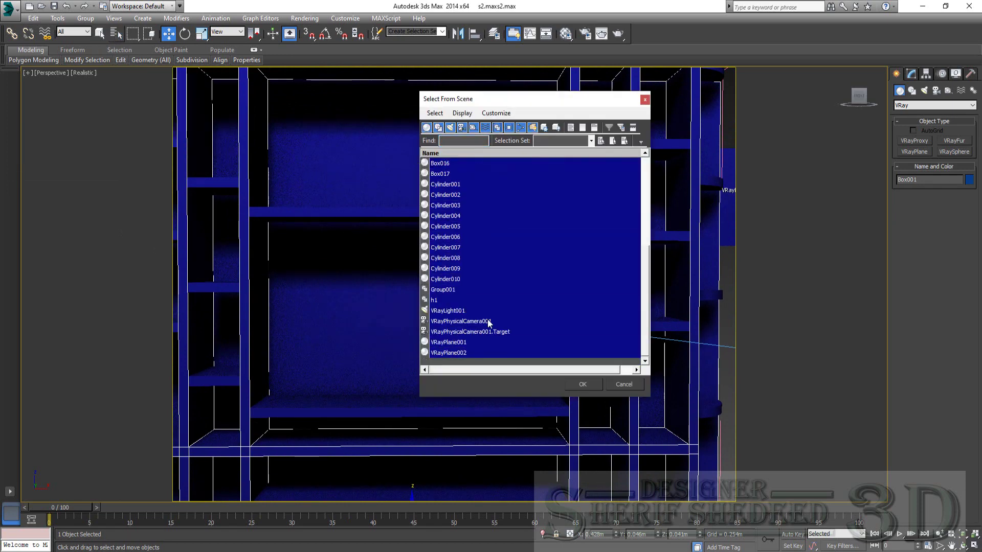
pyautogui.click(583, 384)
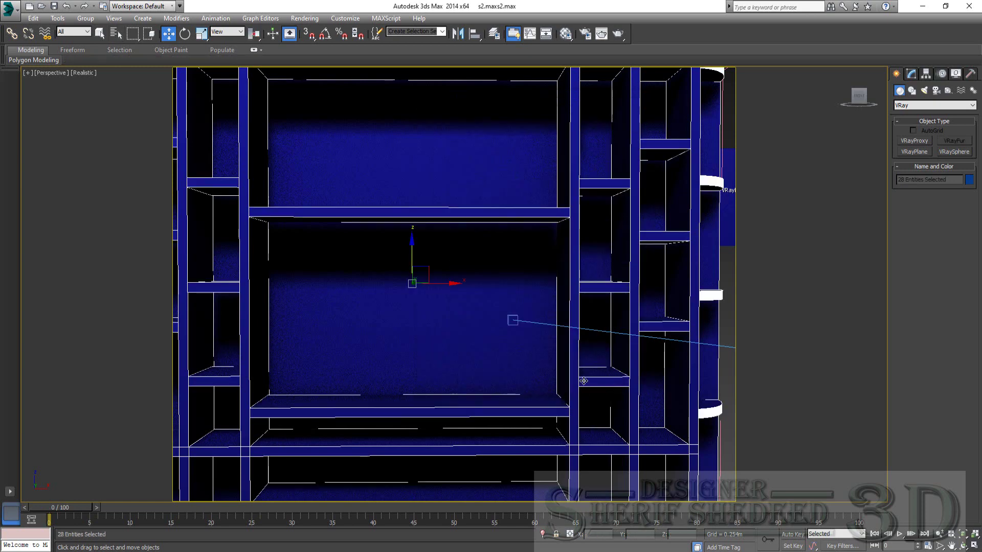
pyautogui.click(86, 18)
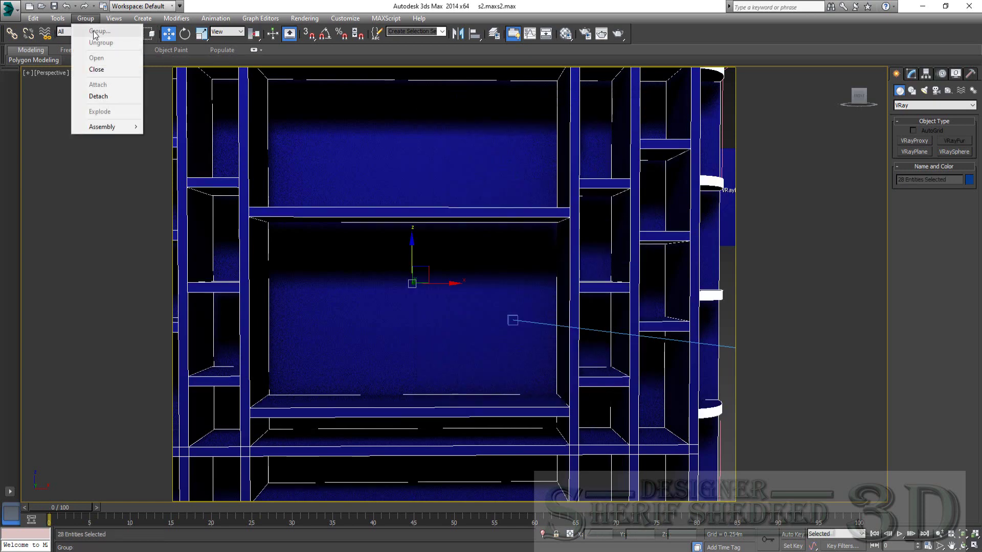
pyautogui.click(97, 70)
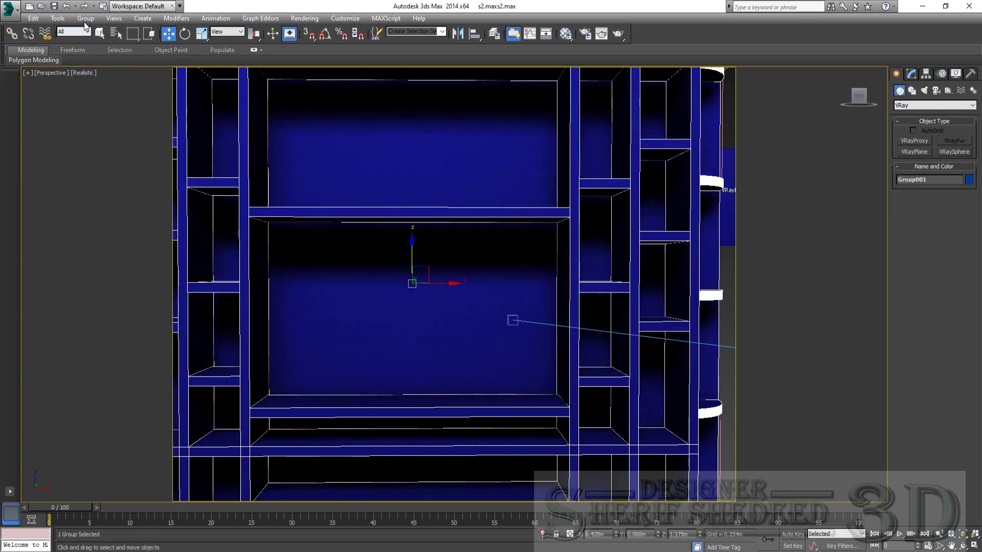
pyautogui.click(86, 18)
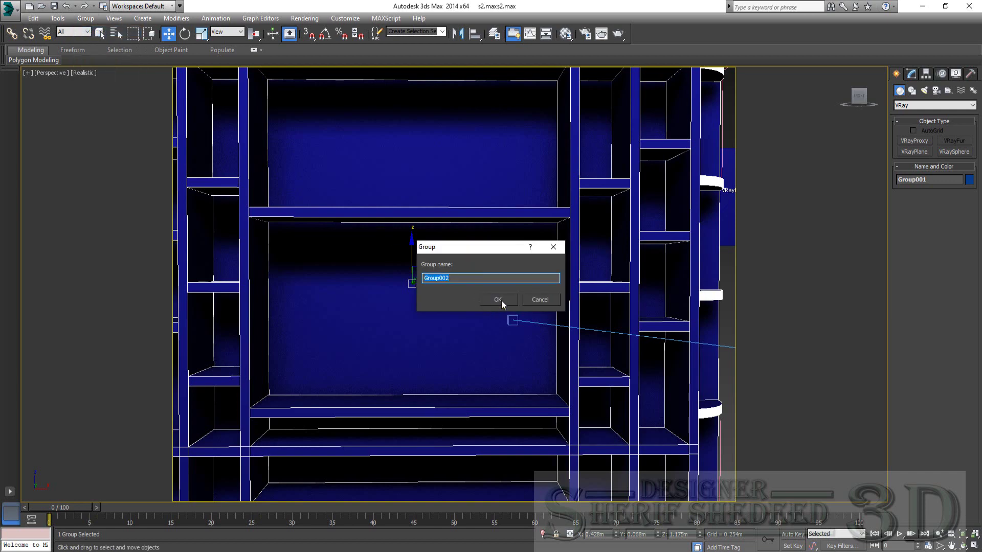
pyautogui.click(497, 300)
pyautogui.scroll(-4, 445, 264)
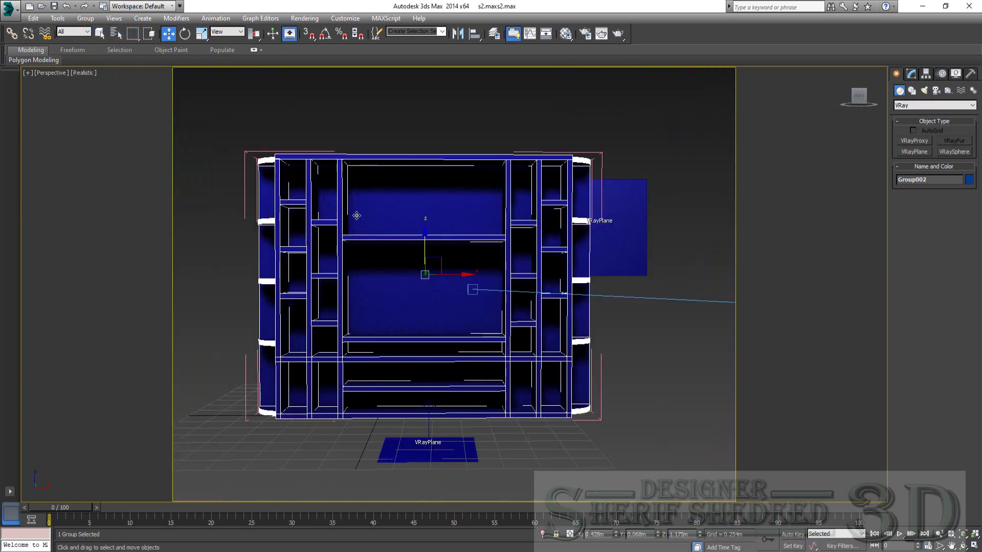
# View through VRayPhysicalCamera001 and truck the framing of the unit slightly left.
pyautogui.click(56, 74)
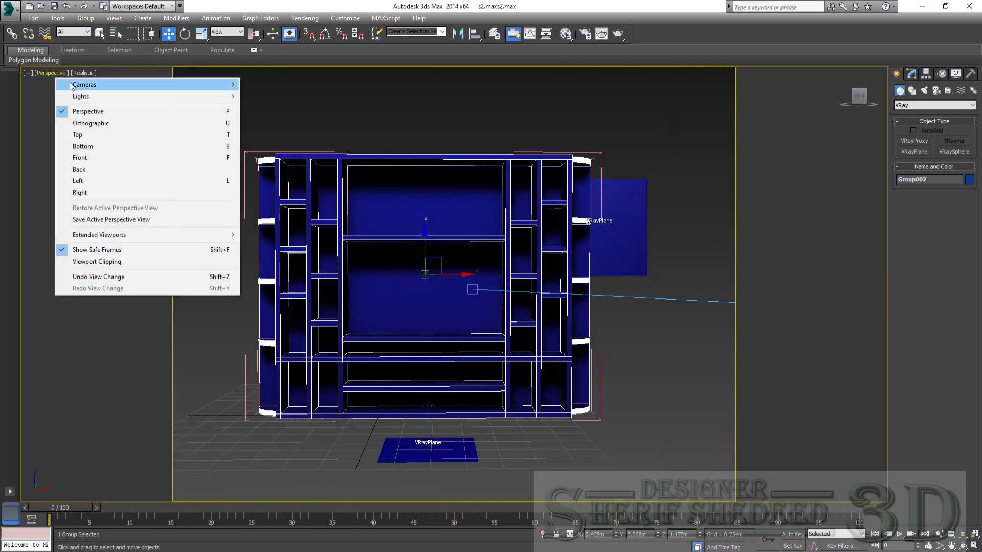
pyautogui.click(226, 112)
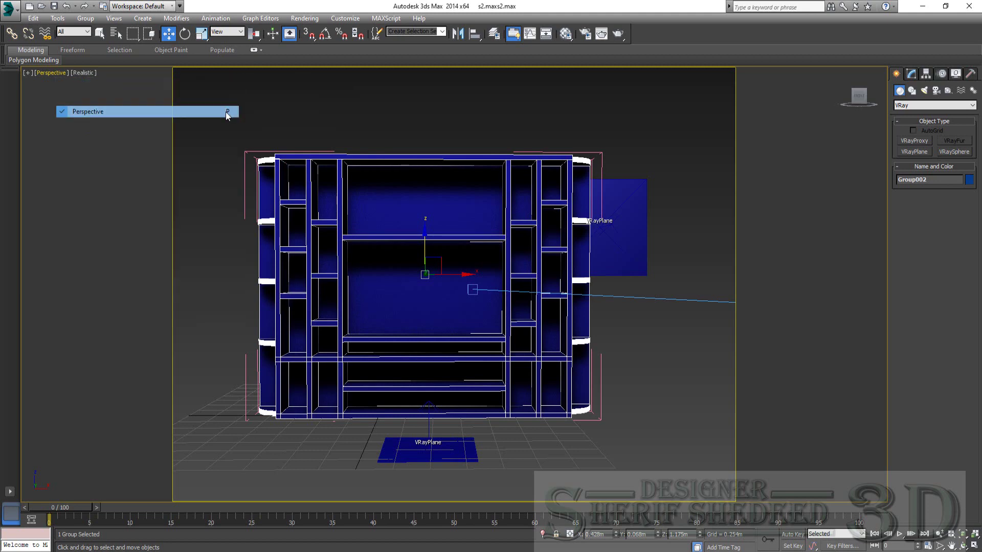
pyautogui.click(78, 73)
pyautogui.click(54, 73)
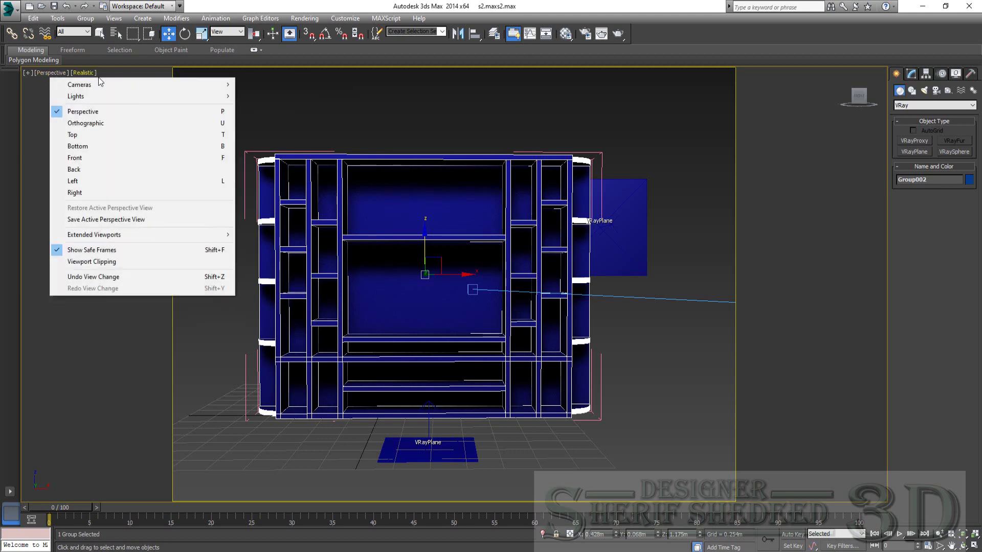
pyautogui.click(275, 85)
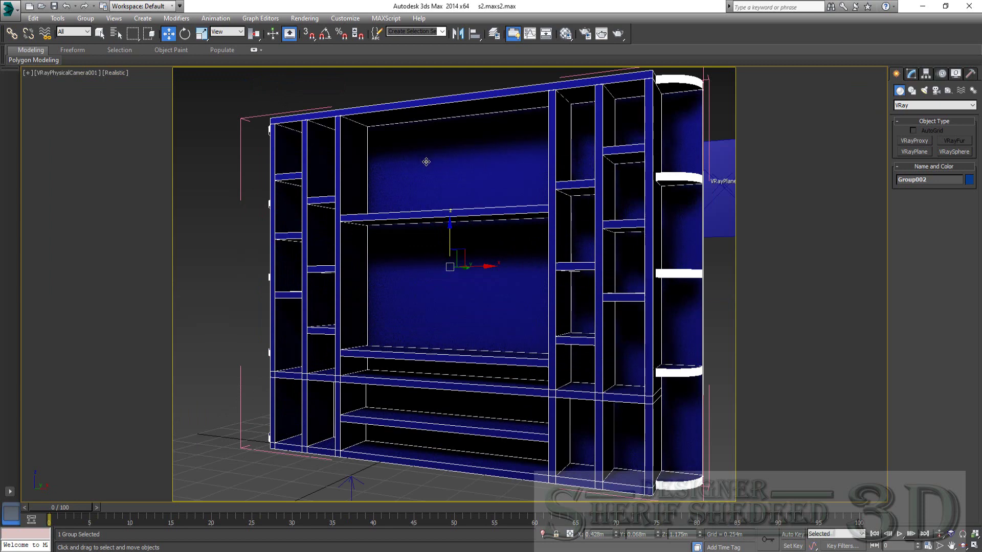
pyautogui.click(951, 546)
pyautogui.moveTo(491, 282)
pyautogui.mouseDown()
pyautogui.moveTo(476, 294)
pyautogui.moveTo(447, 295)
pyautogui.mouseUp()
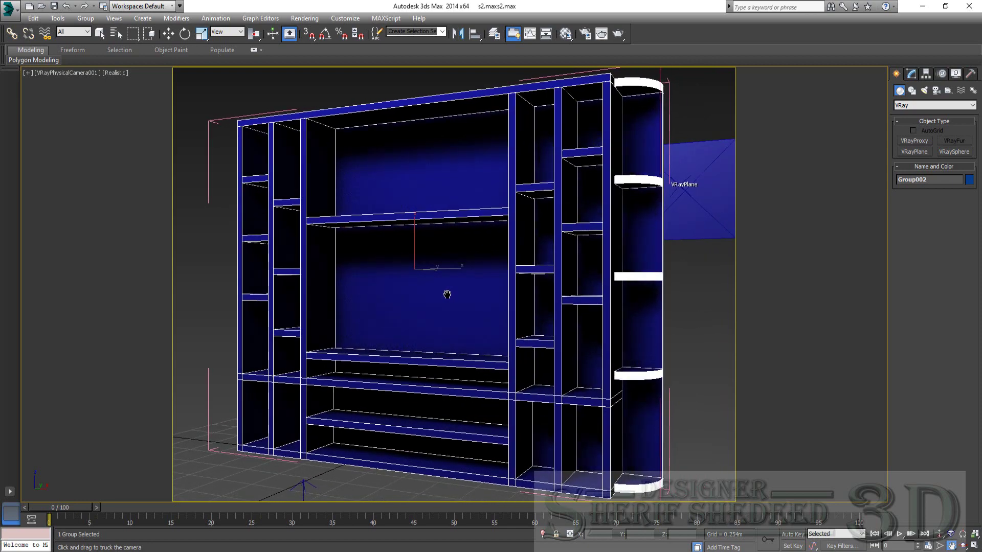
pyautogui.moveTo(447, 295); pyautogui.dragTo(444, 295)
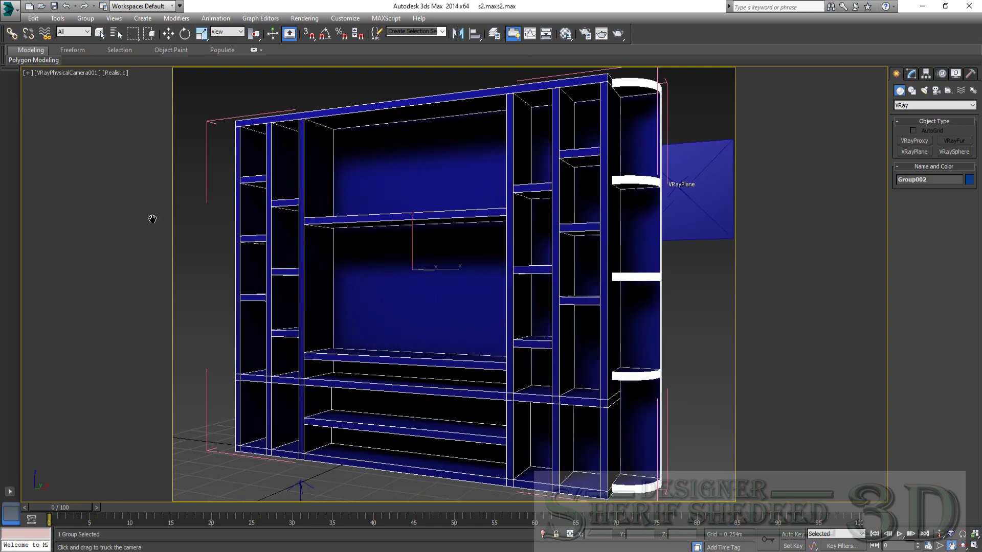
# Make the third material slot a VRayMtl.
pyautogui.press('m')
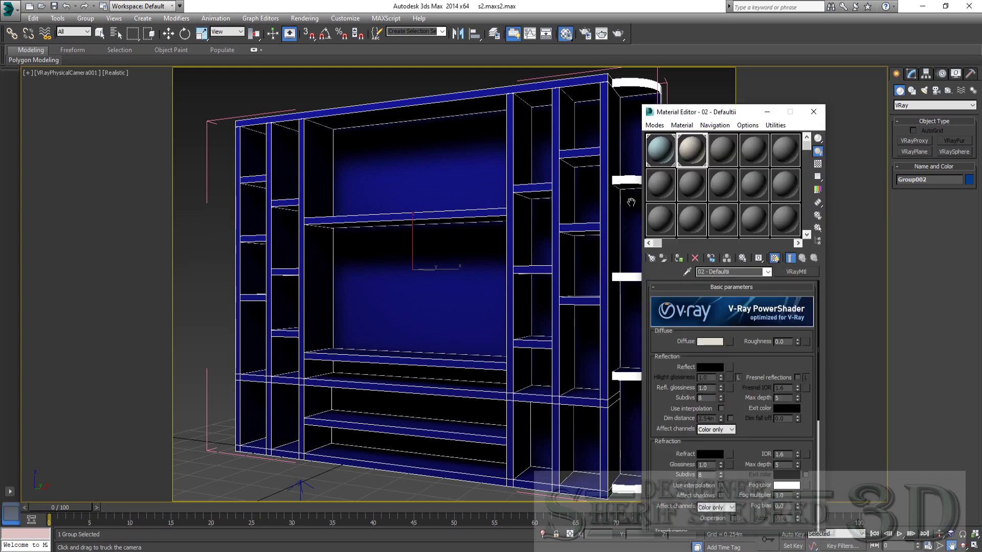
pyautogui.moveTo(725, 118); pyautogui.dragTo(826, 69)
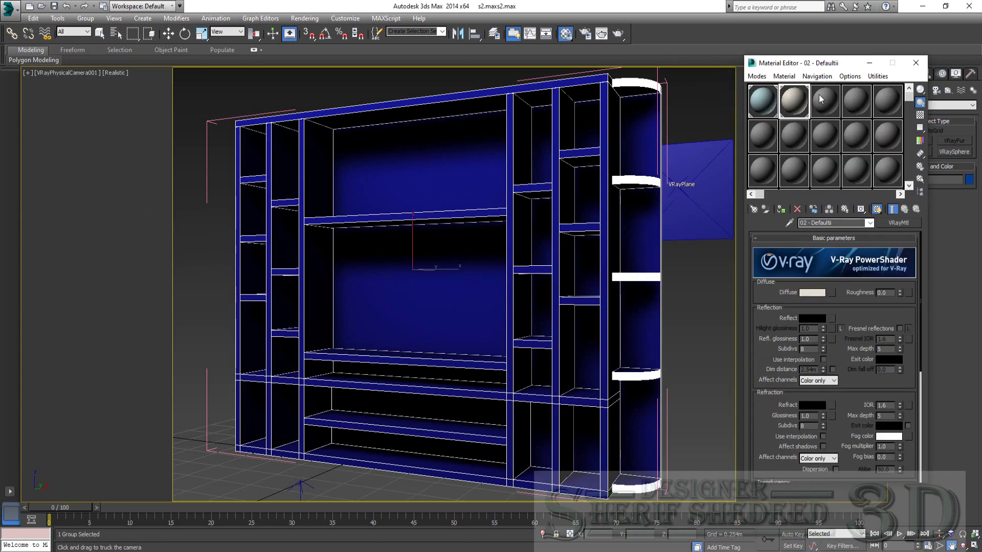
pyautogui.click(825, 101)
pyautogui.click(891, 223)
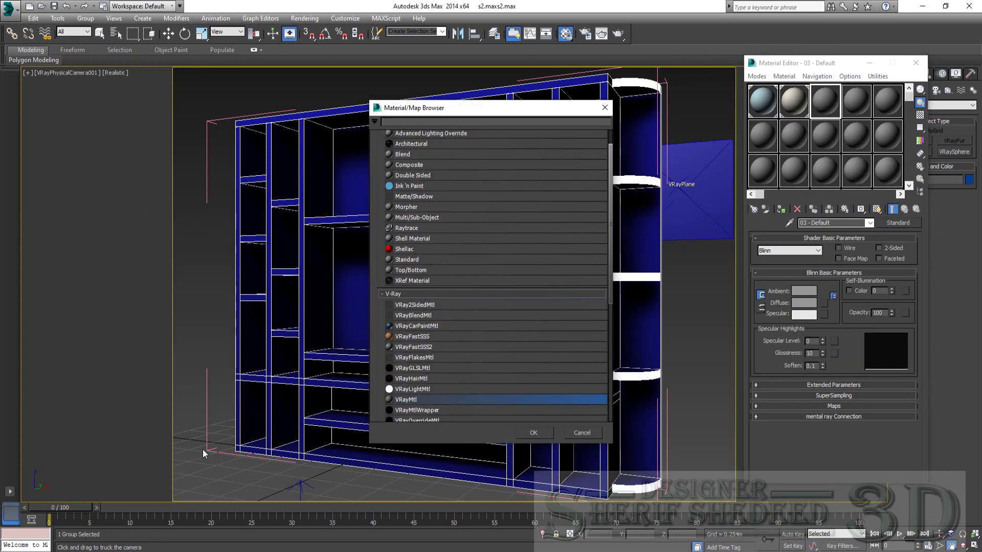
pyautogui.doubleClick(414, 401)
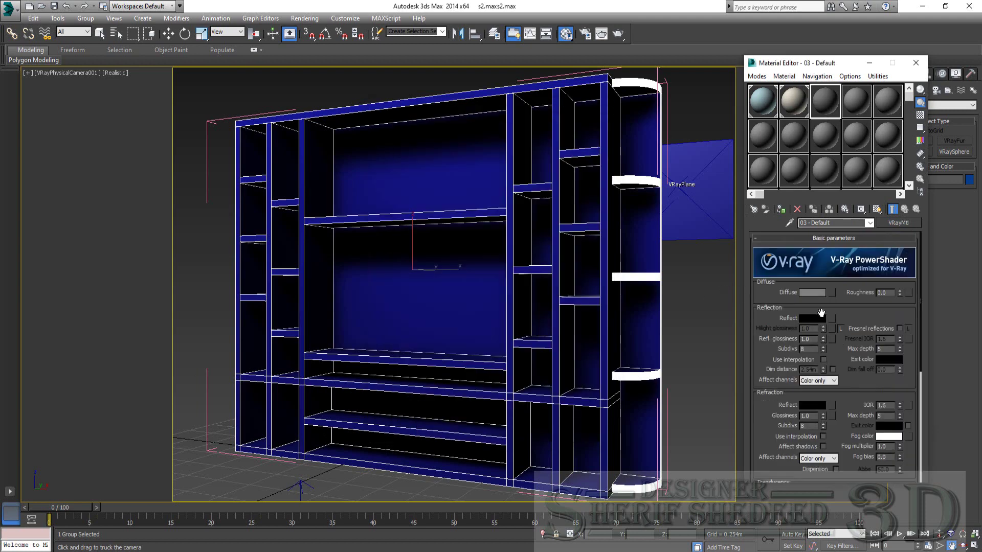
# Load Finishes.Flooring.Wood.Hardwood.jpg from the 3D/s2 folder as the diffuse bitmap.
pyautogui.click(832, 292)
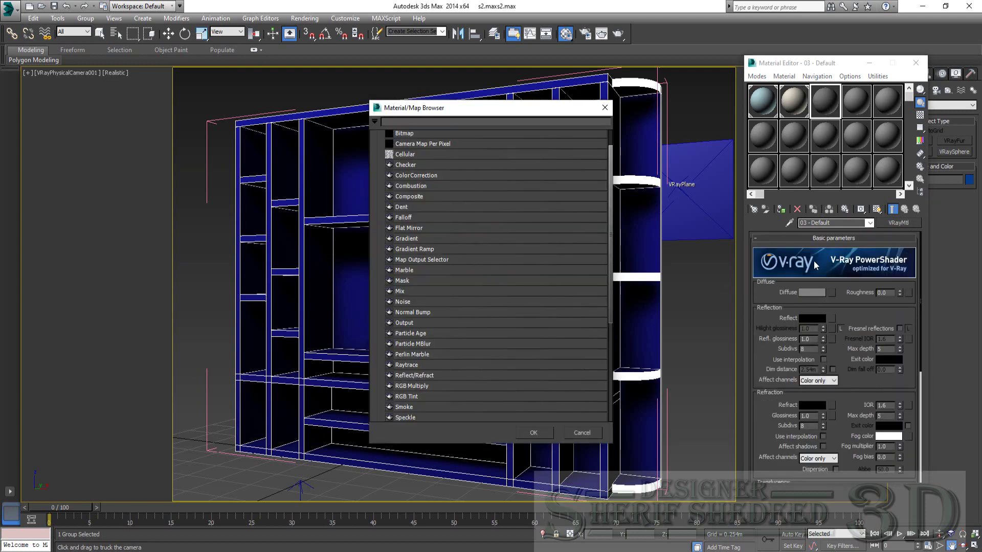
pyautogui.click(441, 191)
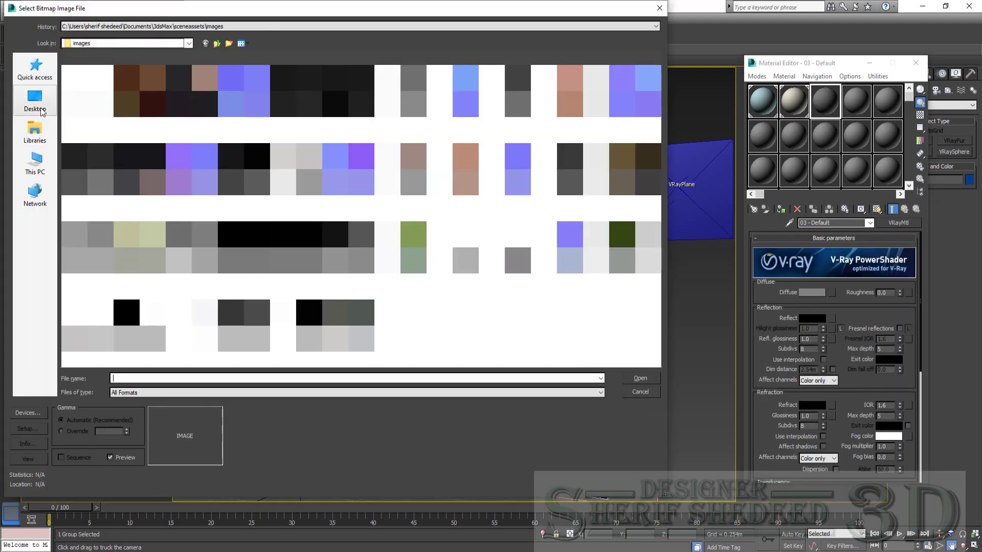
pyautogui.click(37, 162)
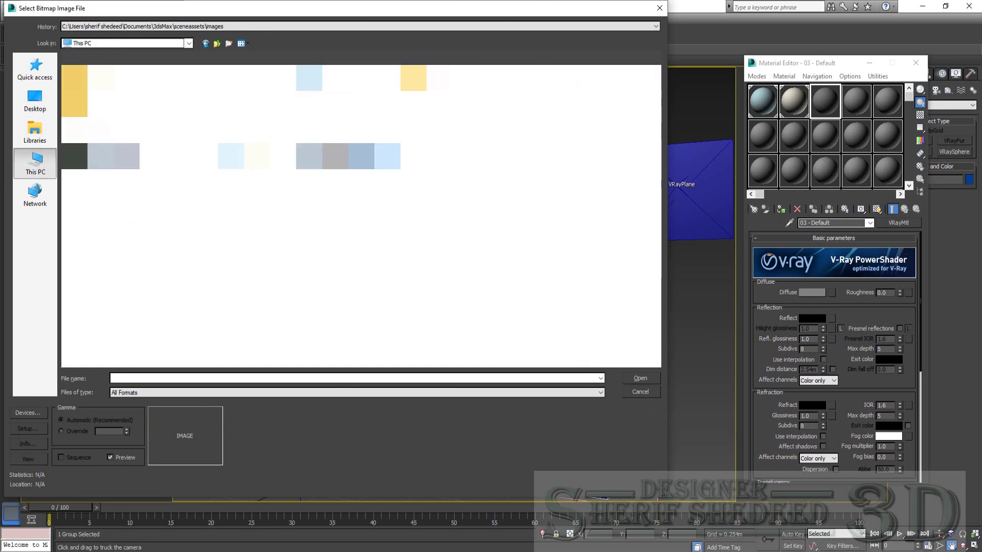
pyautogui.doubleClick(87, 104)
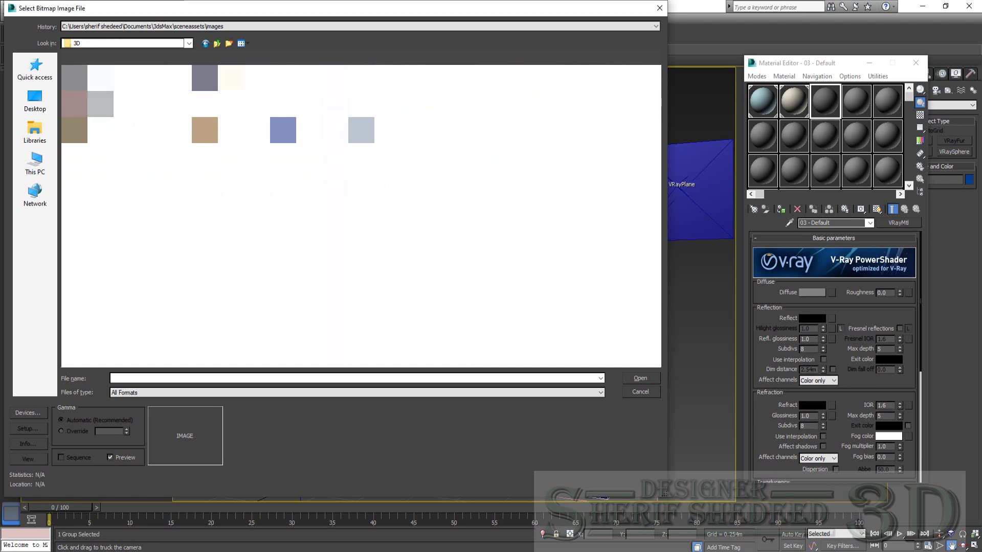
pyautogui.doubleClick(100, 104)
pyautogui.click(142, 92)
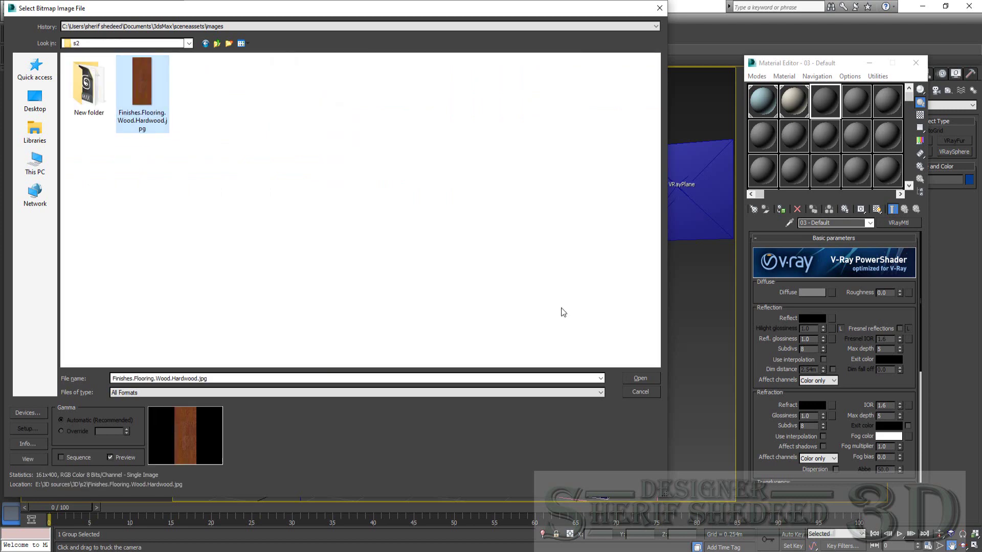
pyautogui.click(634, 378)
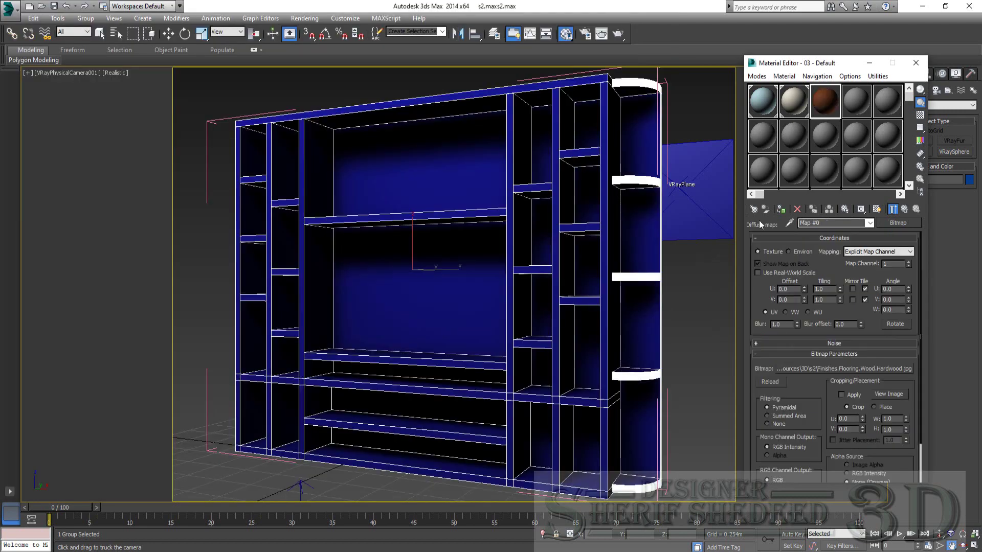
# Assign it to the shelving unit with viewport display, dark grey reflection and glossiness 0.
pyautogui.click(904, 211)
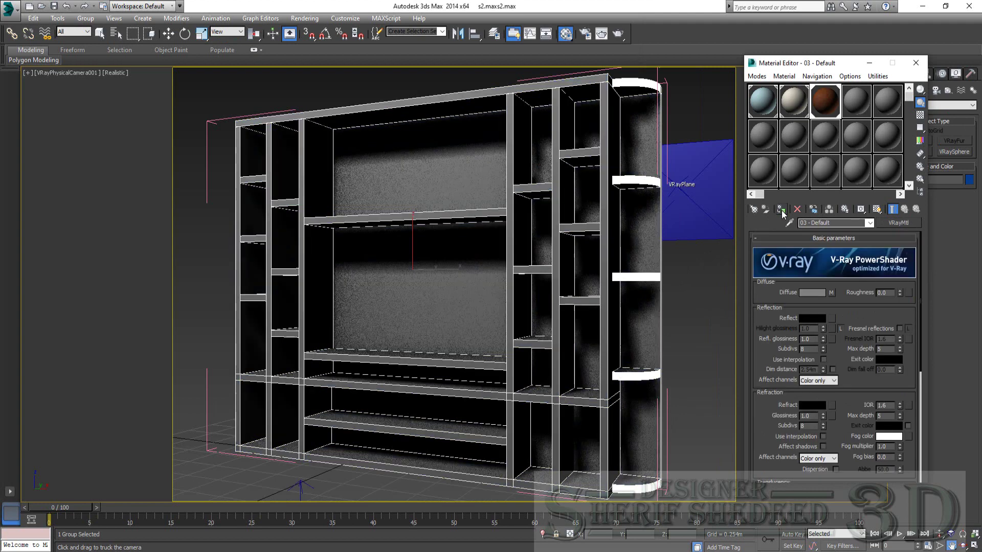
pyautogui.click(876, 209)
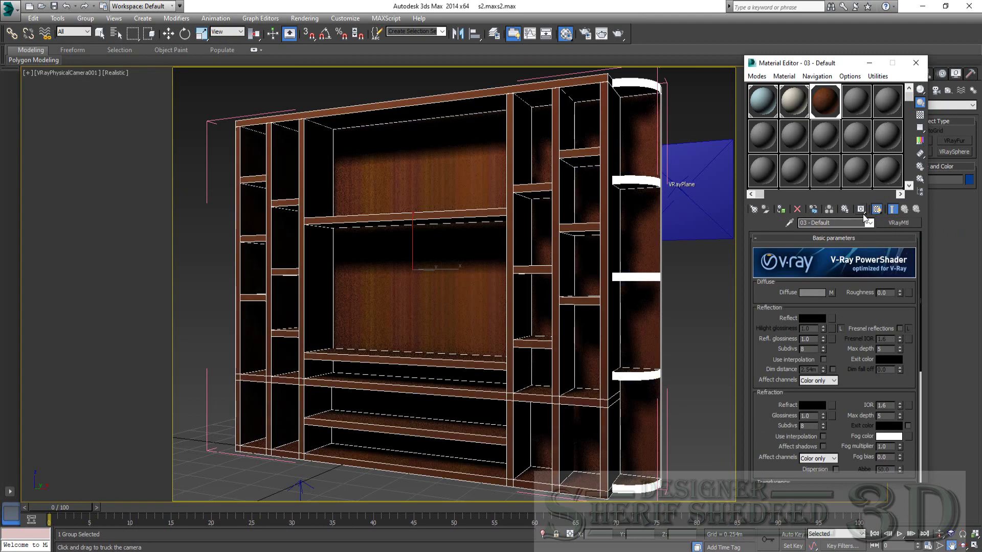
pyautogui.click(813, 318)
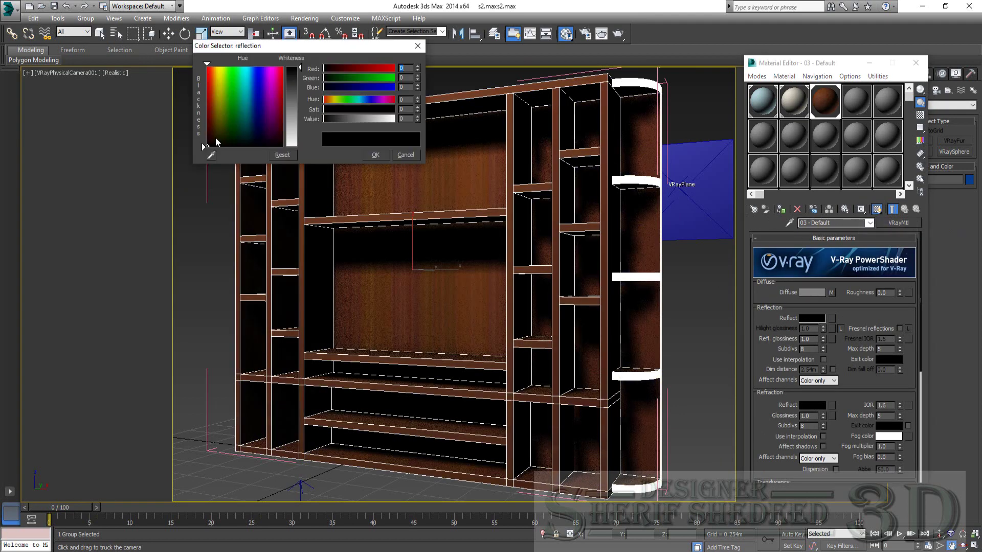
pyautogui.click(296, 78)
pyautogui.click(375, 155)
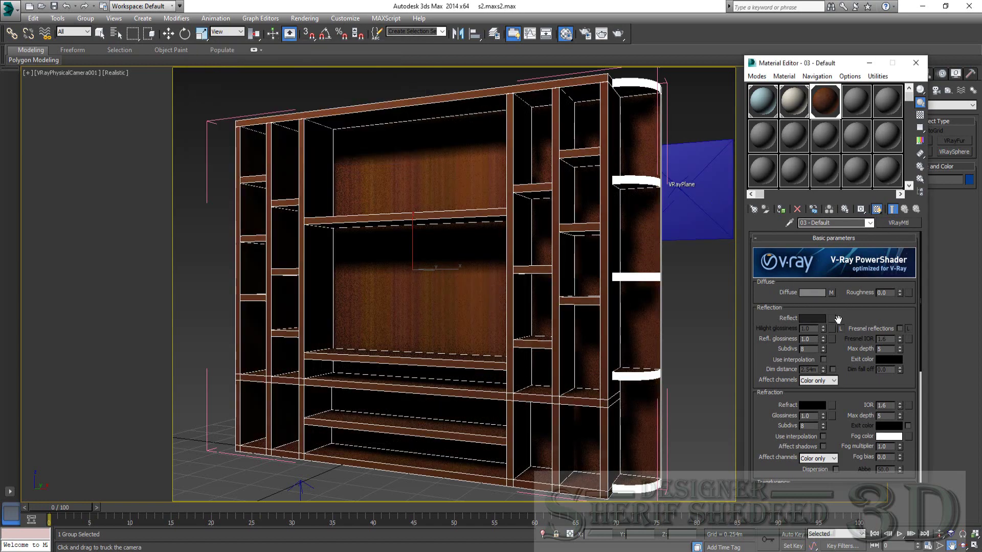
pyautogui.write('0.9')
pyautogui.click(916, 62)
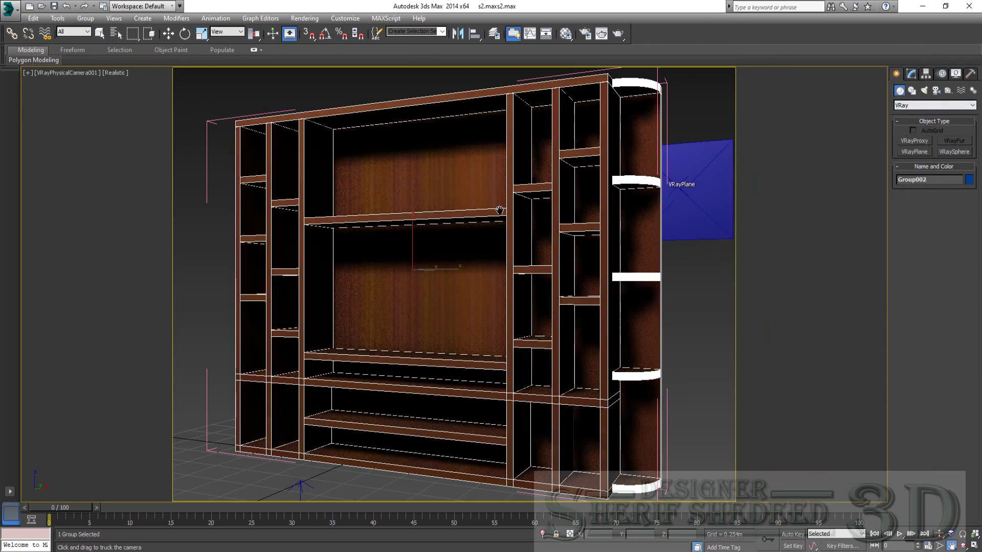
# Add a Box-mapped UVW Map modifier to Group002 and widen it to about 3.5 m.
pyautogui.press('w')
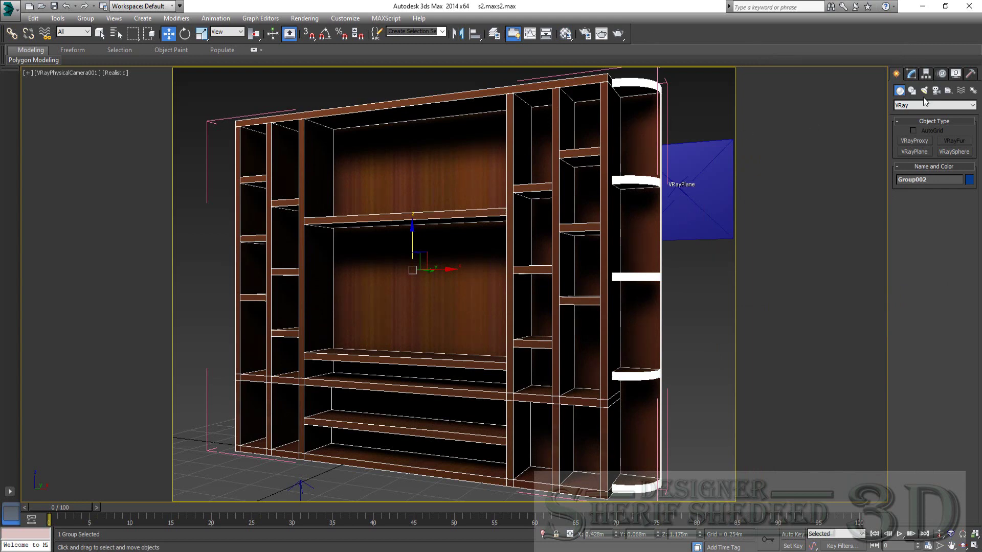
pyautogui.click(916, 73)
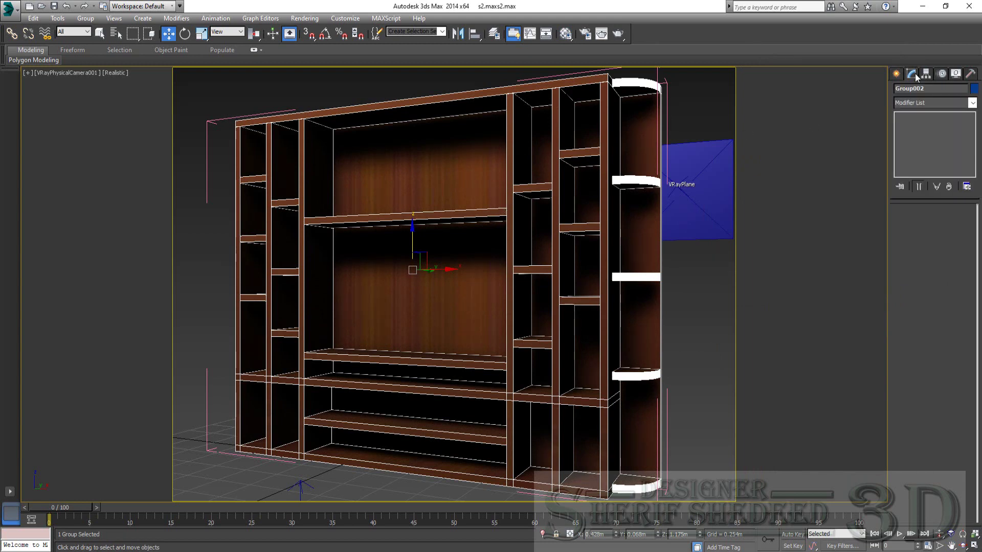
pyautogui.click(922, 104)
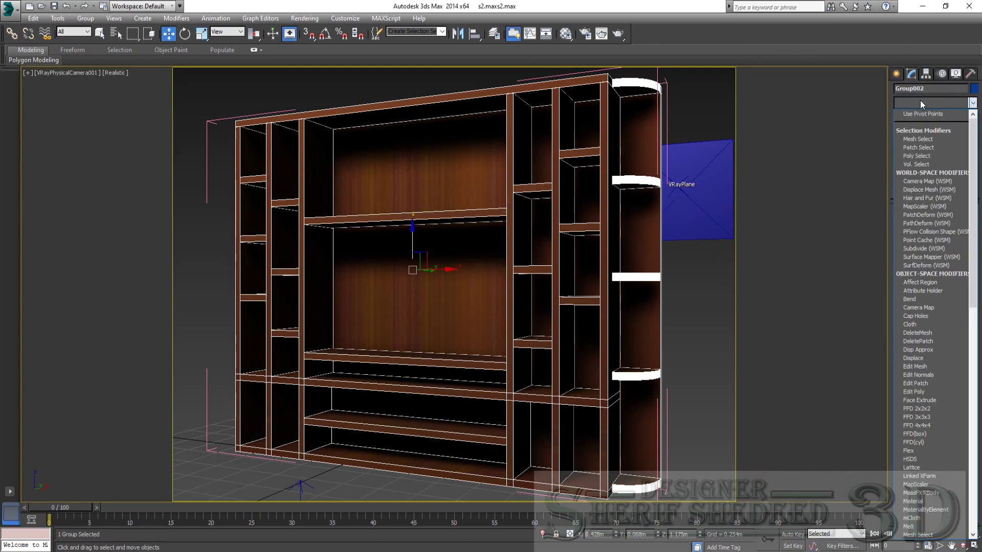
pyautogui.press('u')
pyautogui.click(931, 443)
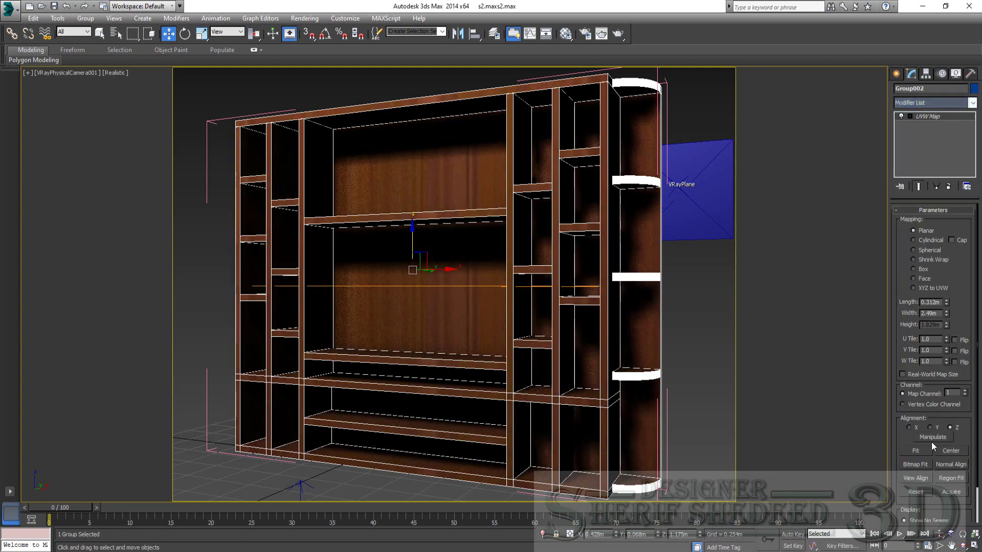
pyautogui.click(914, 270)
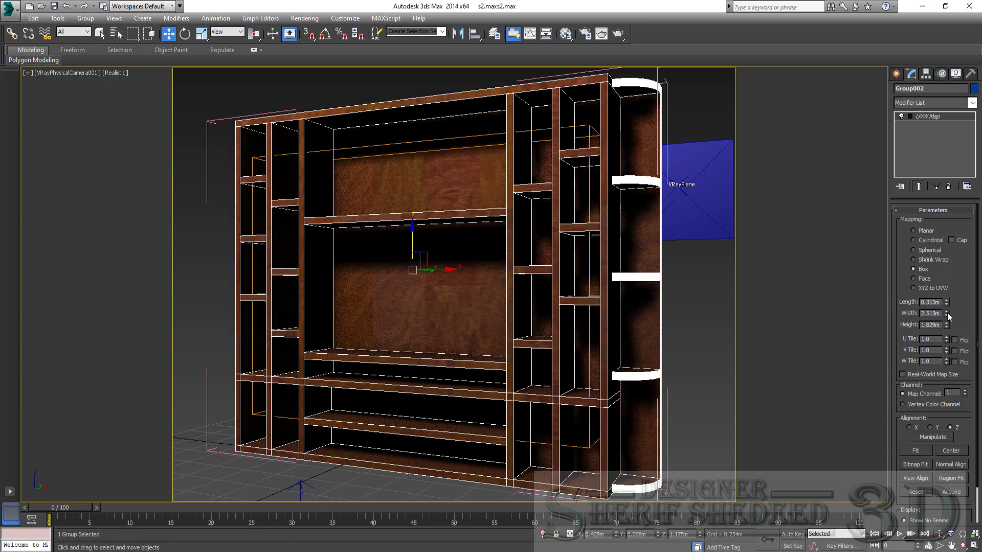
pyautogui.moveTo(948, 316)
pyautogui.mouseDown()
pyautogui.moveTo(941, 290)
pyautogui.moveTo(946, 320)
pyautogui.moveTo(940, 303)
pyautogui.mouseUp()
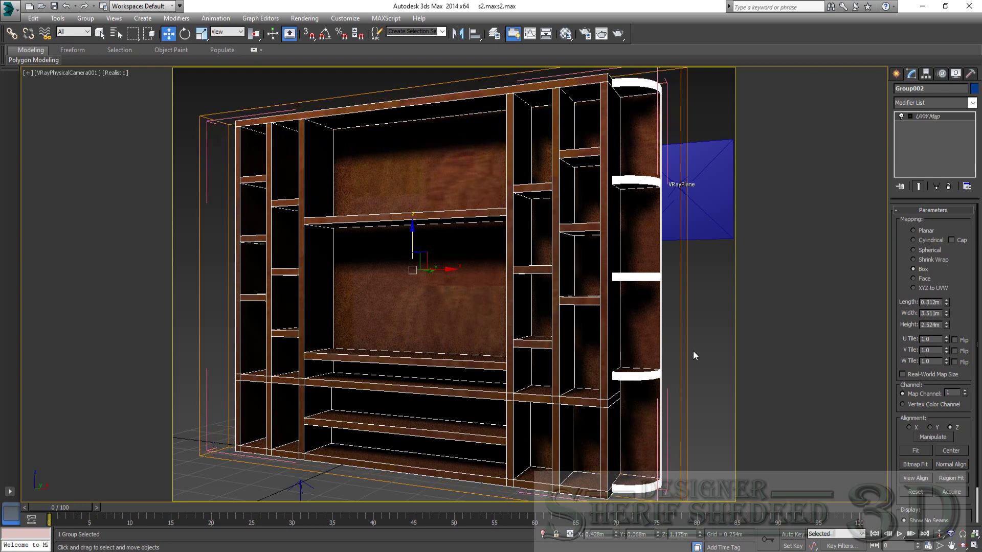
pyautogui.rightClick(403, 285)
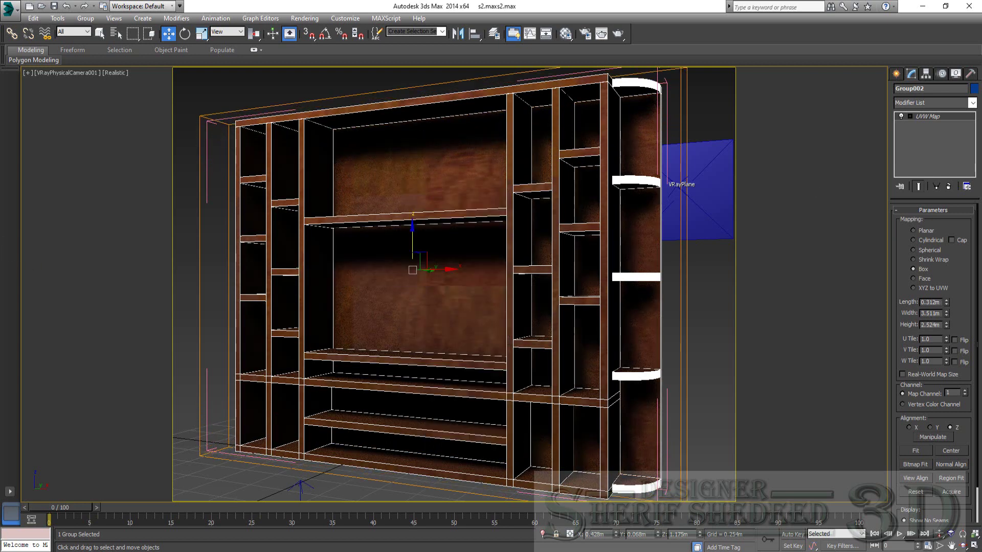
# Select VRayPhysicalCamera001 from the scene list and highlight its shutter speed value.
pyautogui.click(688, 224)
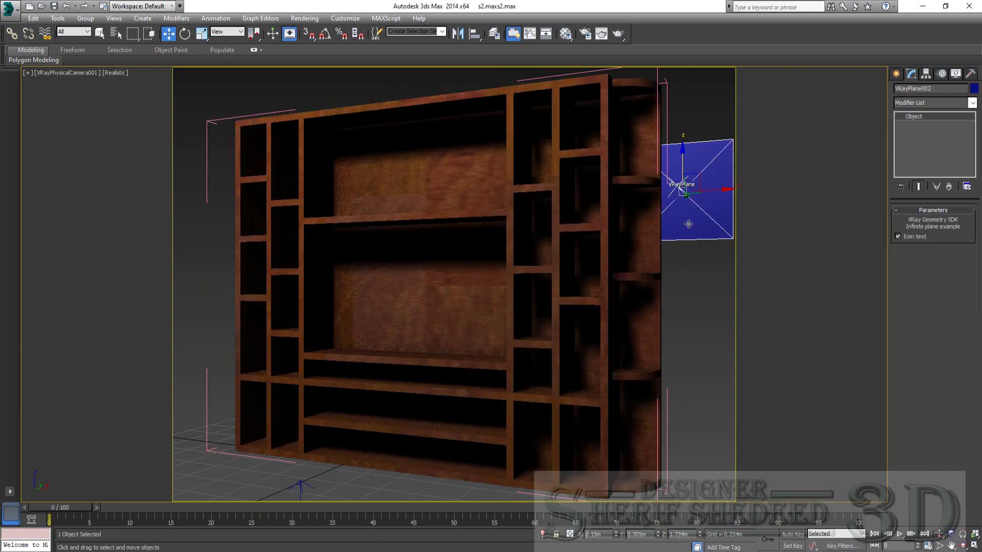
pyautogui.click(557, 234)
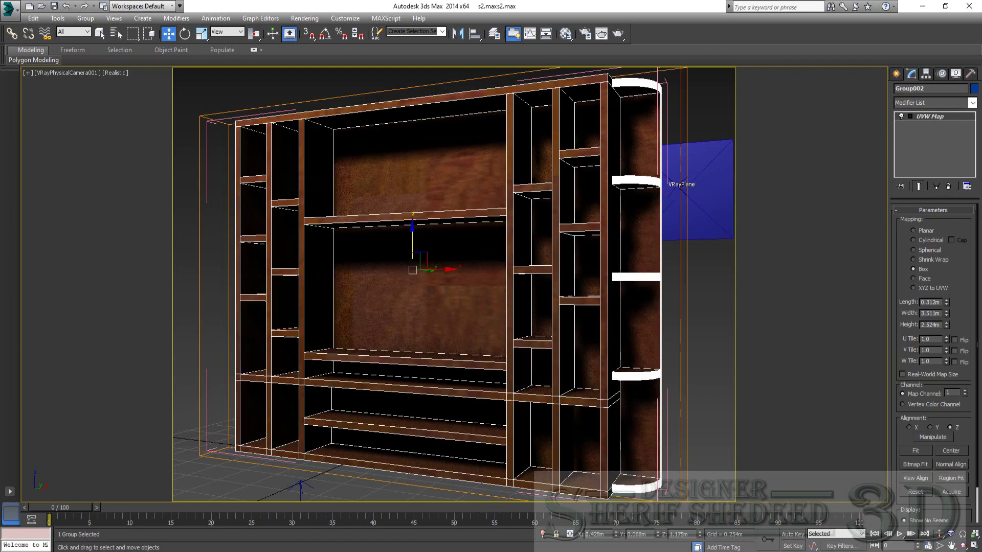
pyautogui.click(116, 34)
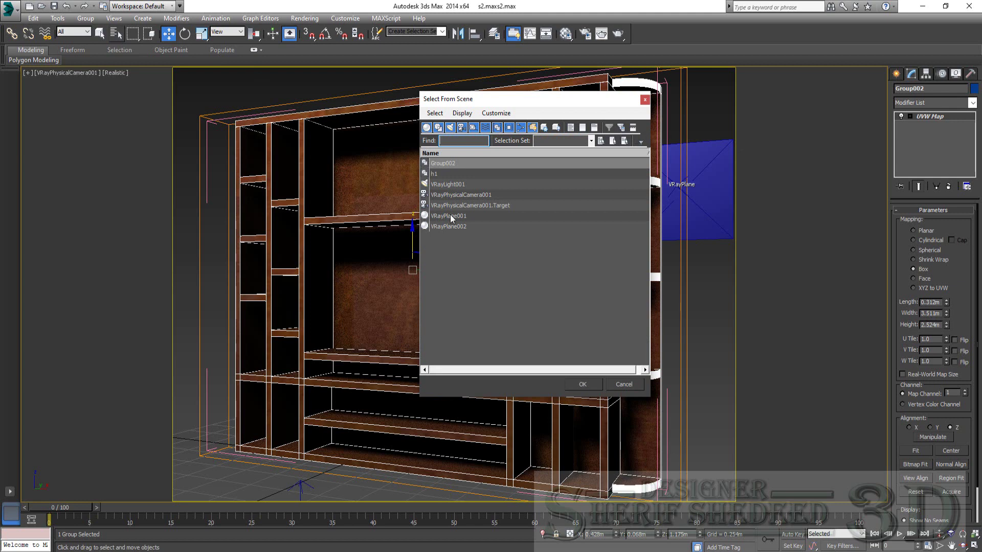
pyautogui.click(438, 196)
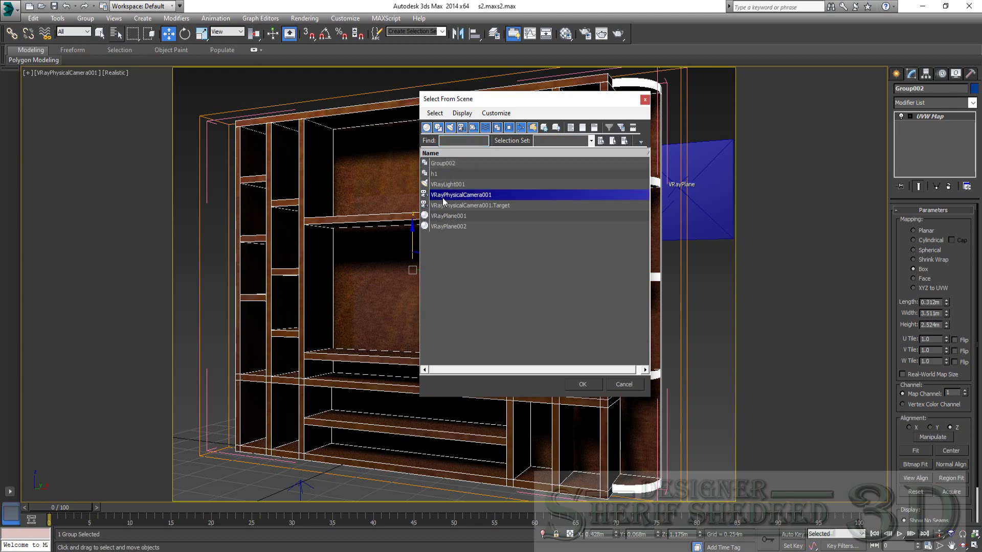
pyautogui.doubleClick(448, 197)
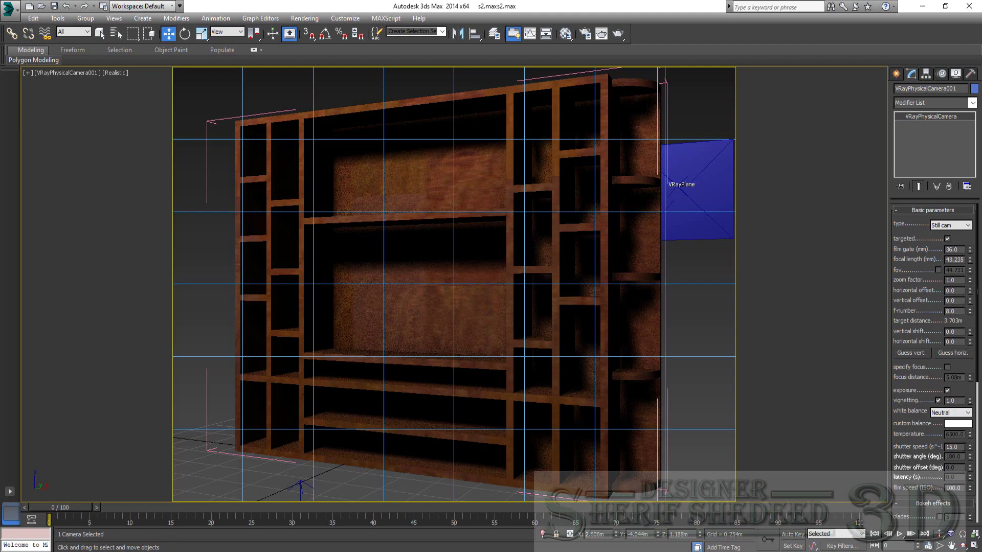
pyautogui.moveTo(957, 447); pyautogui.dragTo(911, 449)
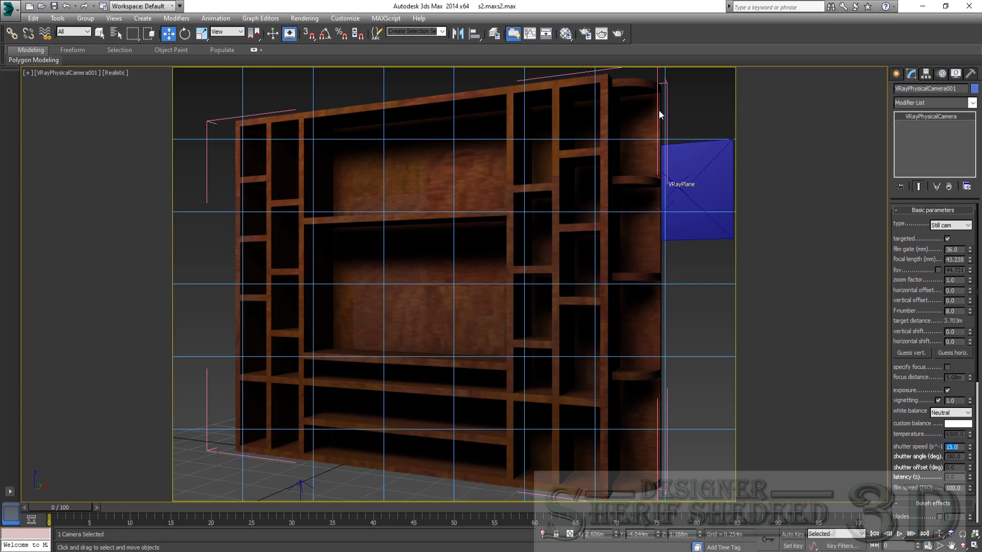
pyautogui.rightClick(568, 150)
# Render the camera view, duplicate it to a 3ds Max frame buffer, and set shutter speed 5.0.
pyautogui.click(618, 33)
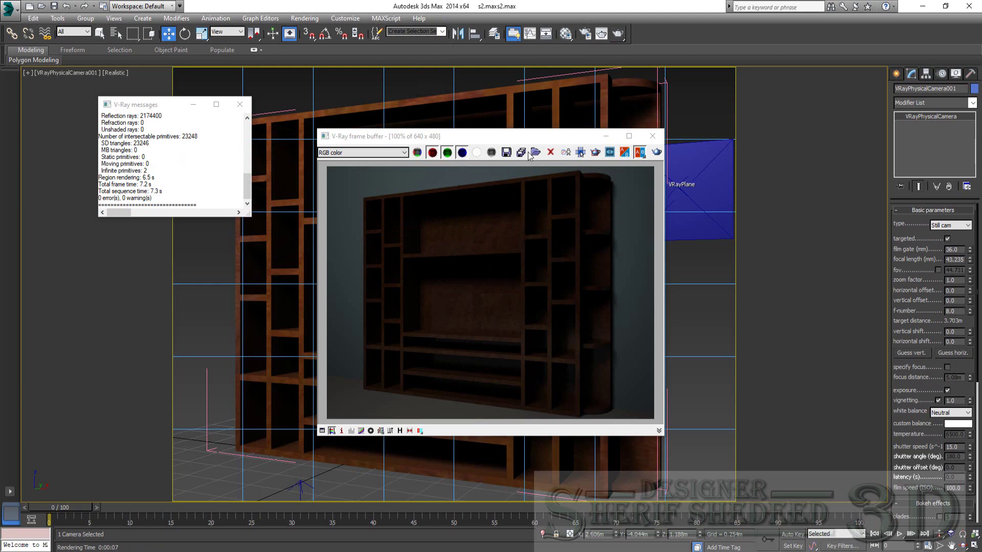
pyautogui.click(565, 152)
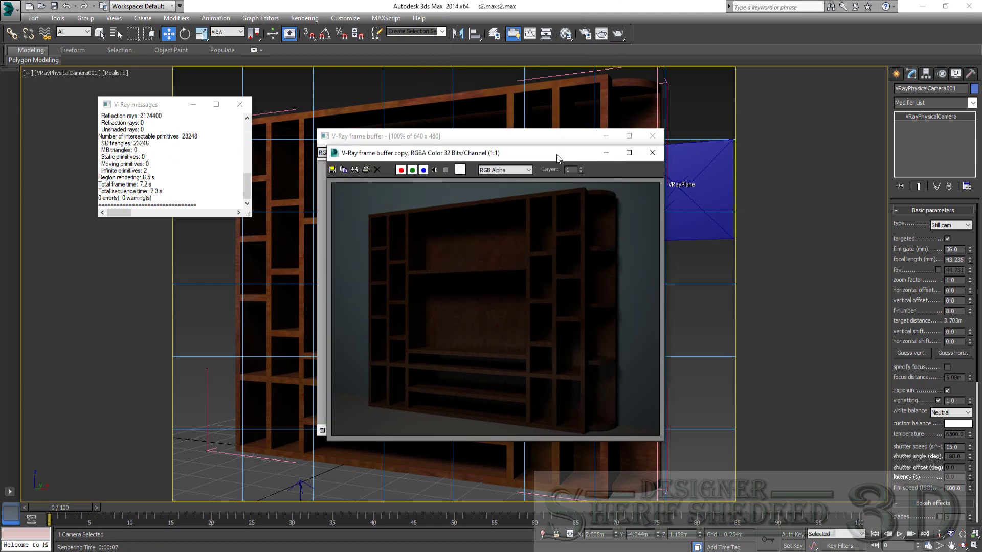
pyautogui.moveTo(557, 157); pyautogui.dragTo(856, 331)
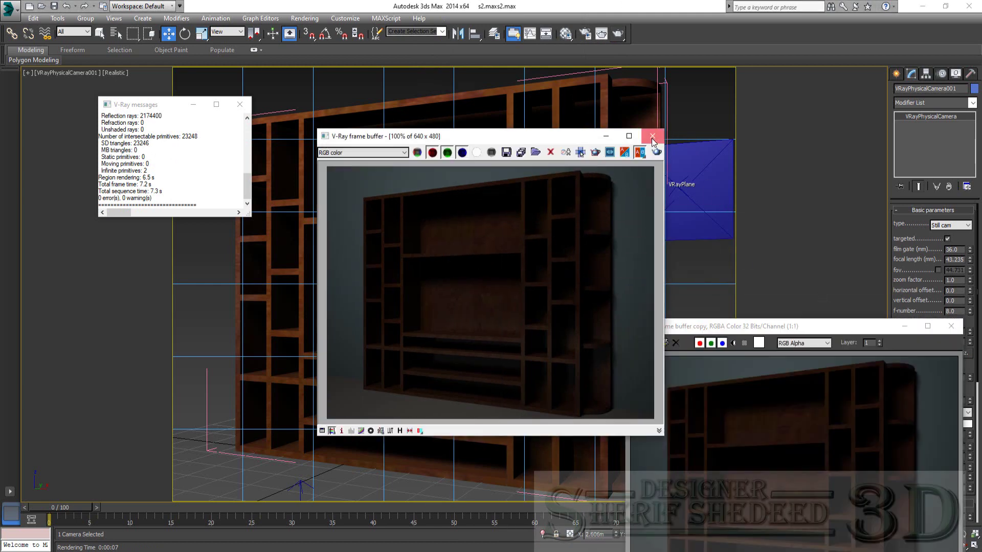
pyautogui.click(651, 136)
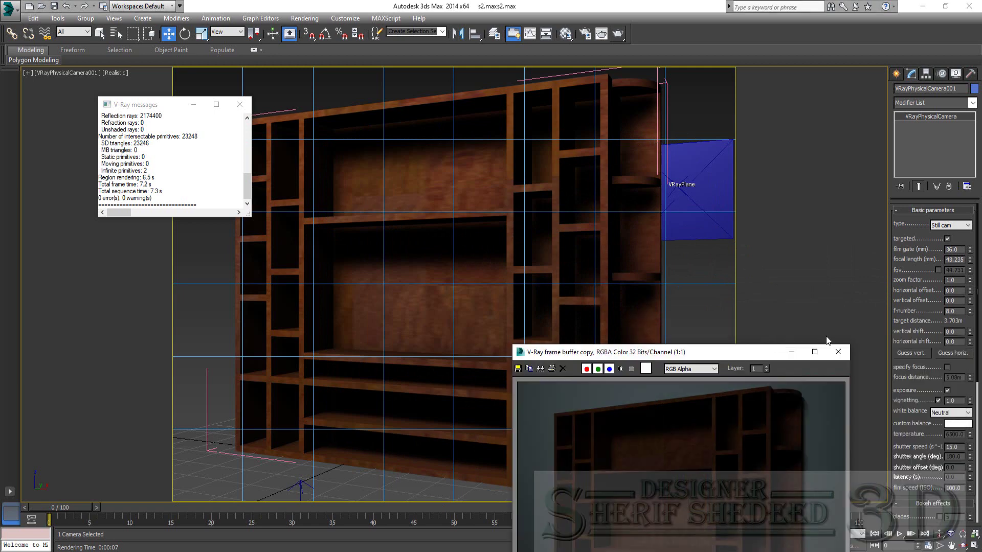
pyautogui.doubleClick(953, 446)
pyautogui.write('5')
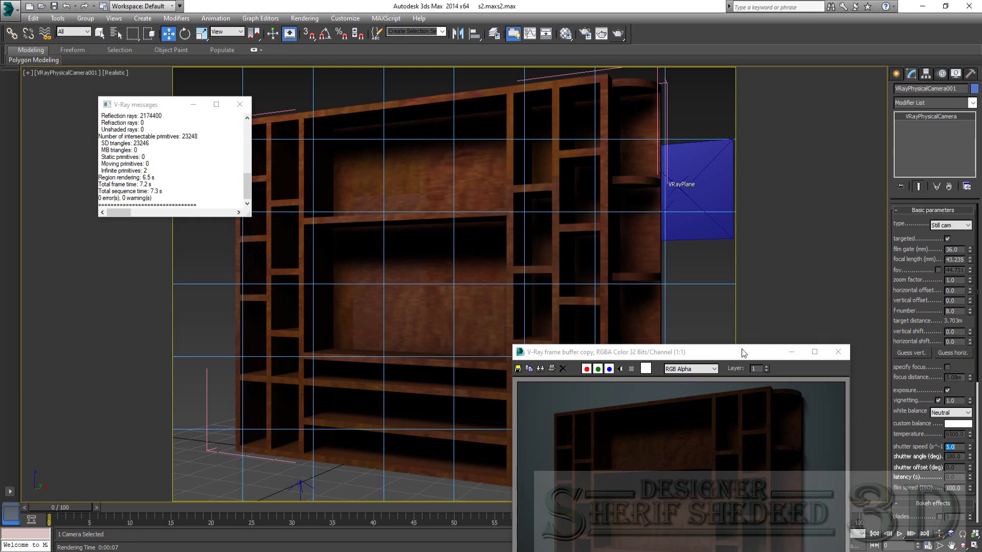
pyautogui.moveTo(742, 353); pyautogui.dragTo(900, 309)
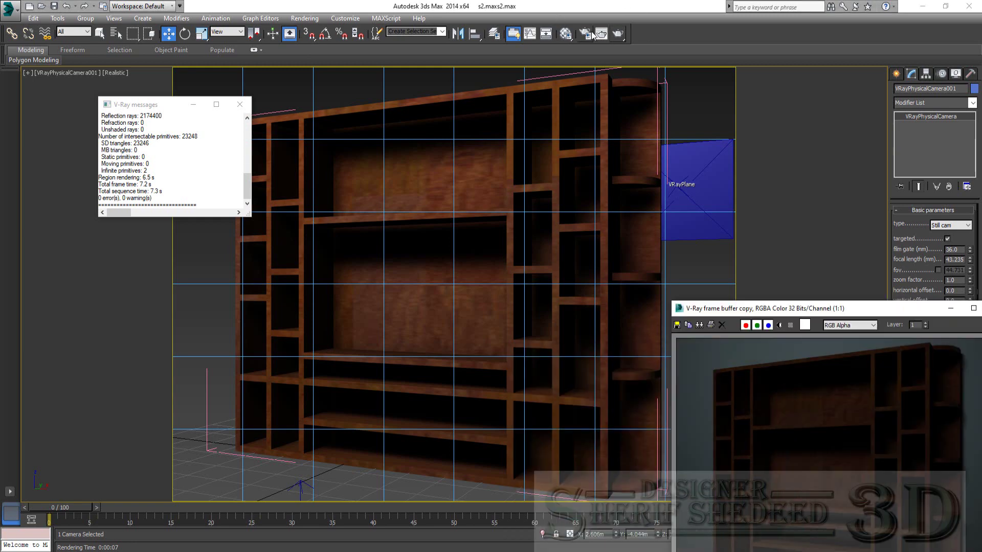
# In the V-Ray render settings, turn the default lights off under Global switches.
pyautogui.click(586, 35)
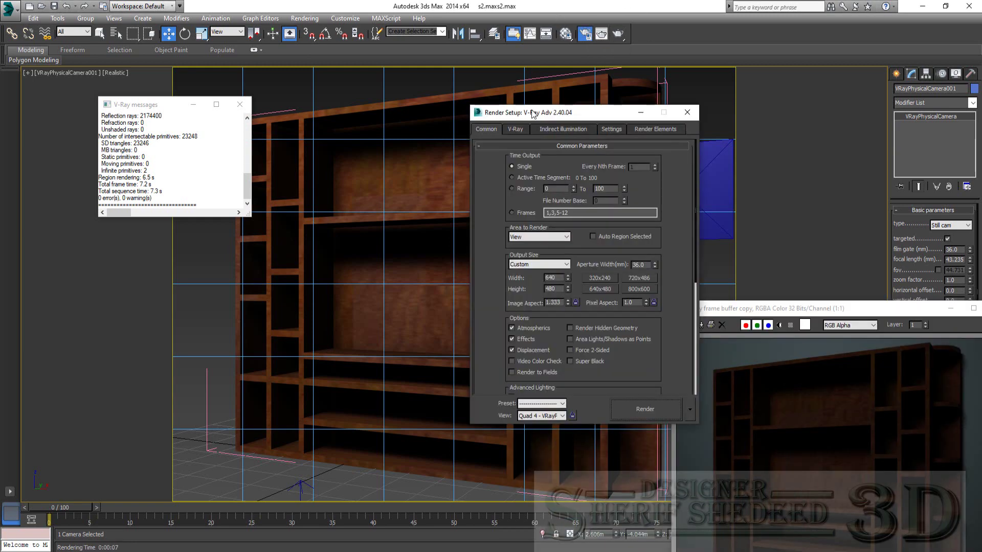
pyautogui.moveTo(533, 114); pyautogui.dragTo(325, 84)
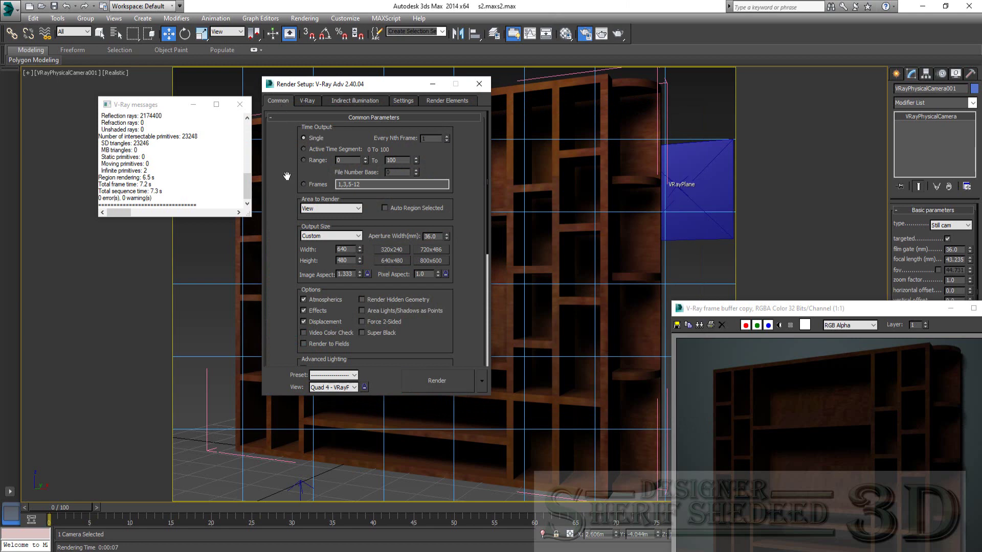
pyautogui.click(307, 100)
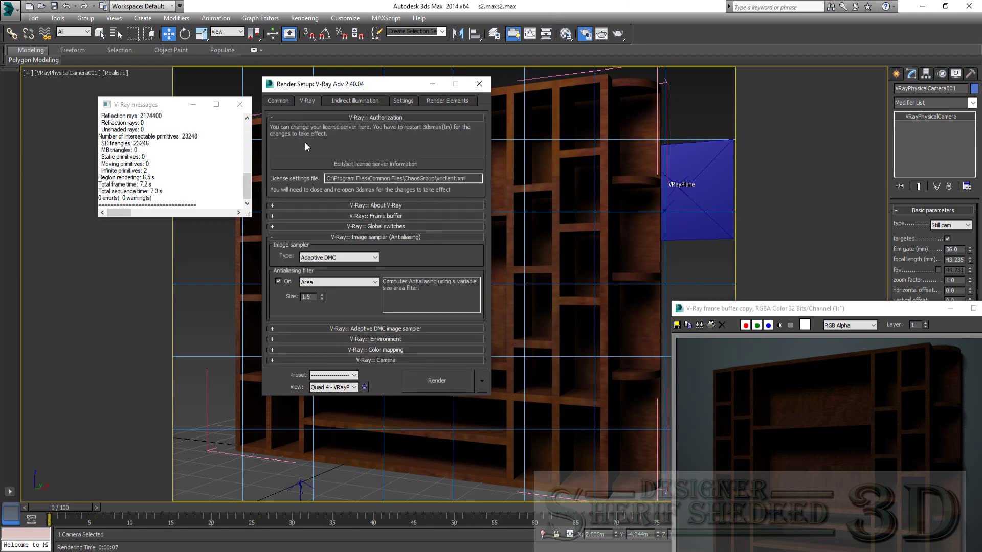
pyautogui.click(317, 205)
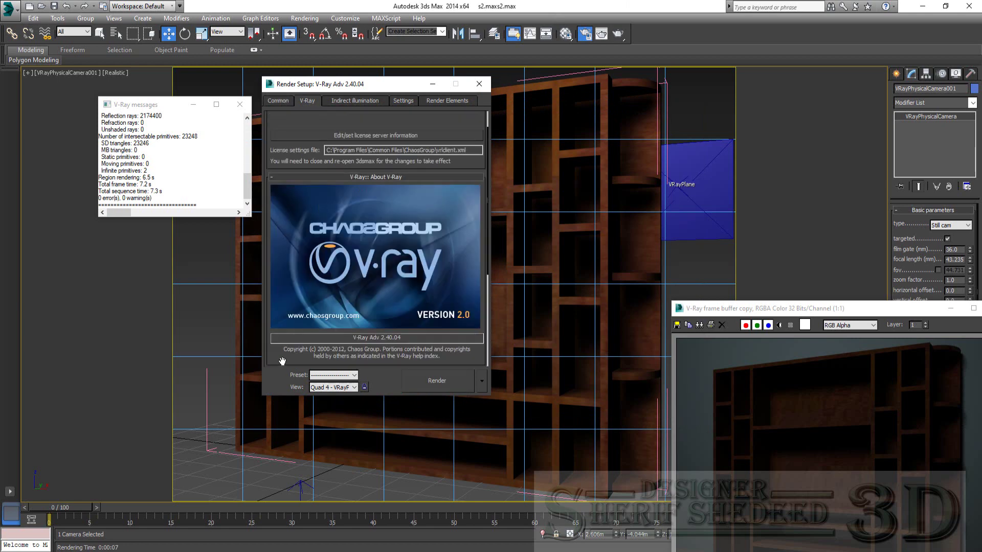
pyautogui.moveTo(282, 362); pyautogui.dragTo(304, 176)
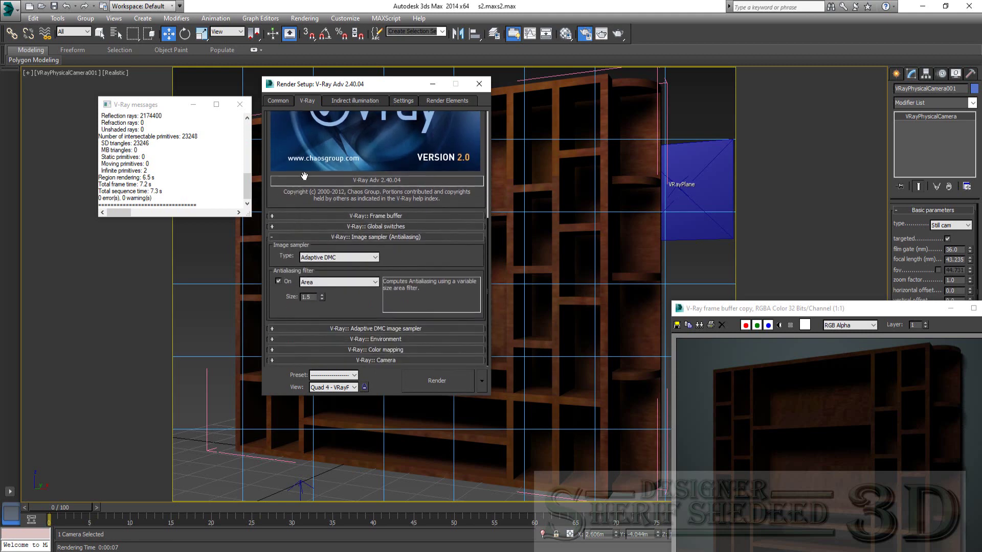
pyautogui.click(333, 216)
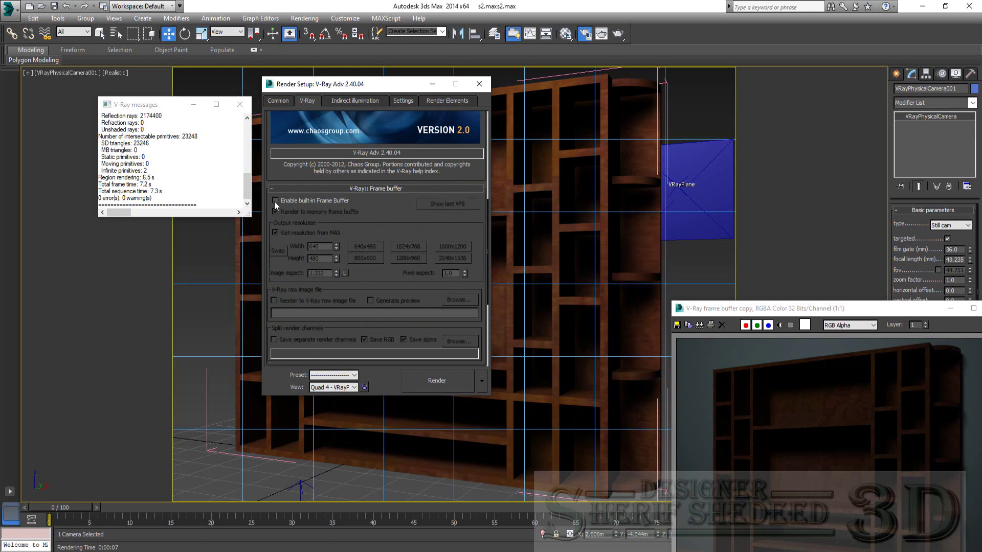
pyautogui.moveTo(373, 231); pyautogui.dragTo(388, 56)
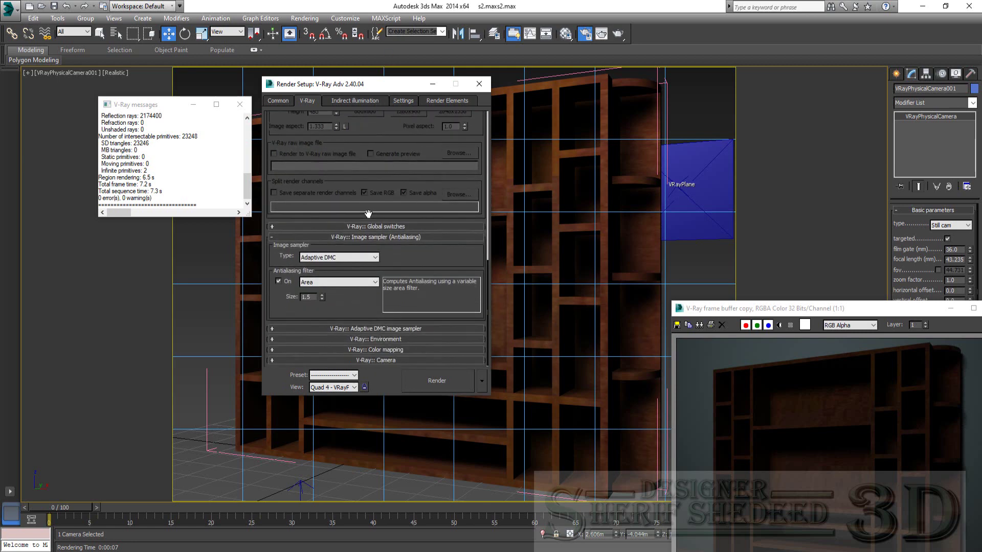
pyautogui.click(365, 227)
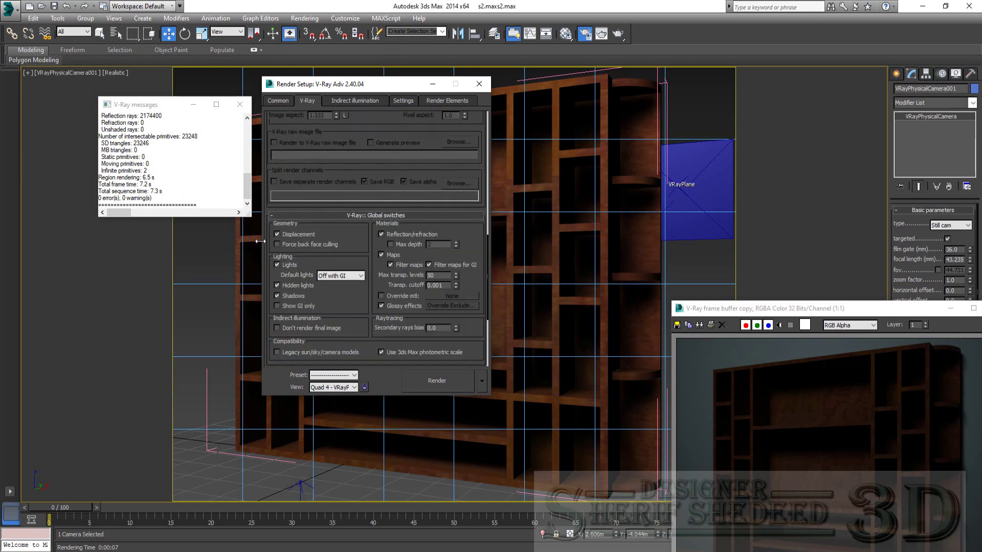
pyautogui.click(329, 277)
pyautogui.moveTo(343, 297); pyautogui.dragTo(361, 152)
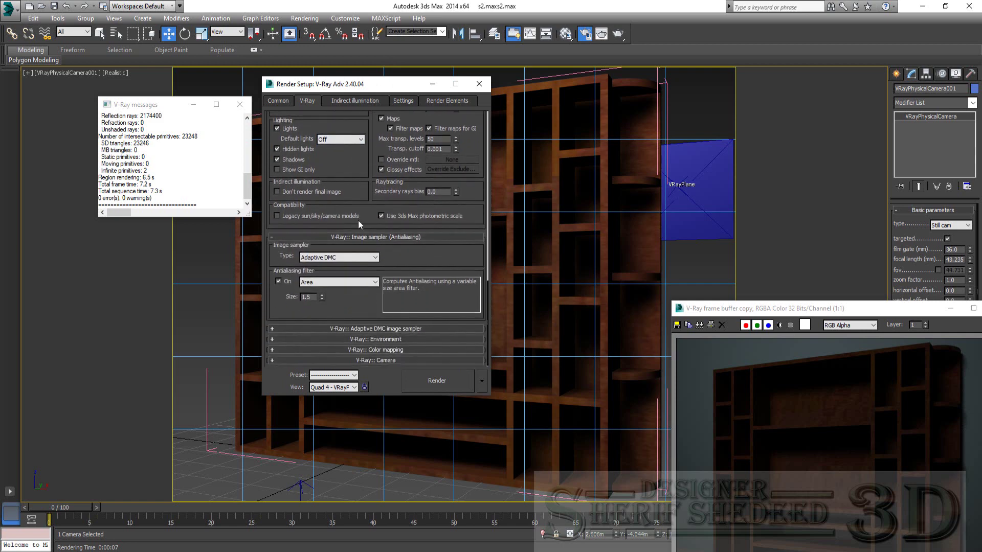
# Set the image sampler to Adaptive subdivision with a Mitchell-Netravali antialiasing filter.
pyautogui.click(327, 260)
pyautogui.click(331, 280)
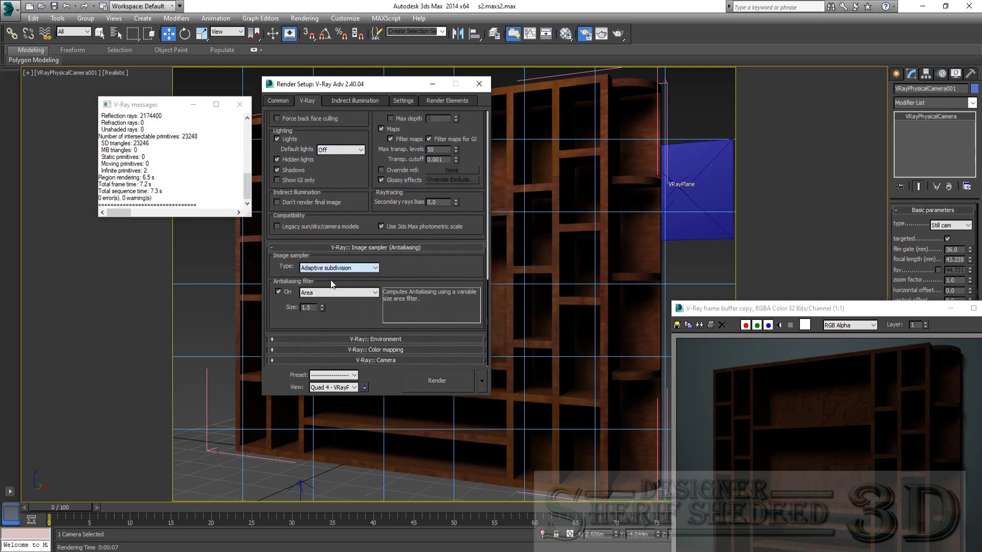
pyautogui.click(327, 294)
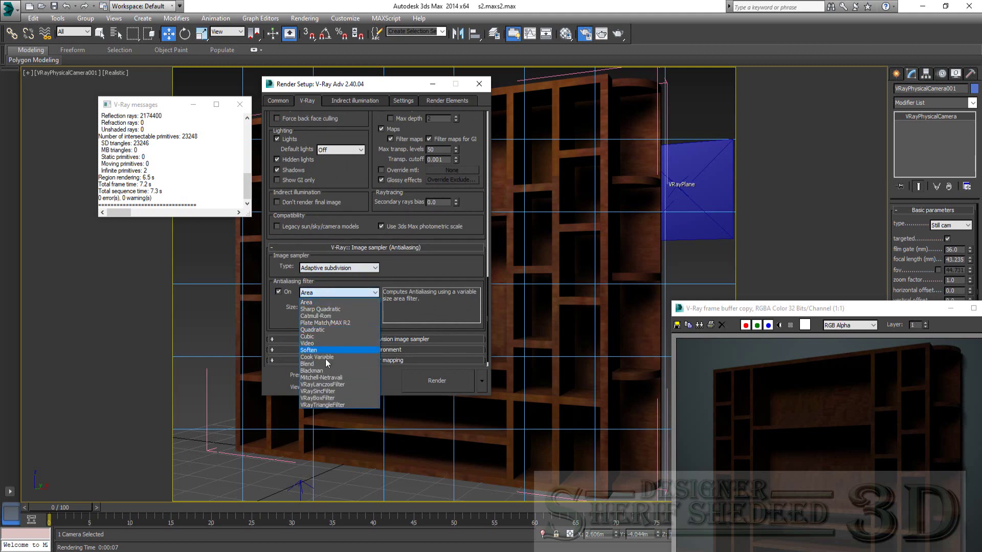
pyautogui.click(325, 378)
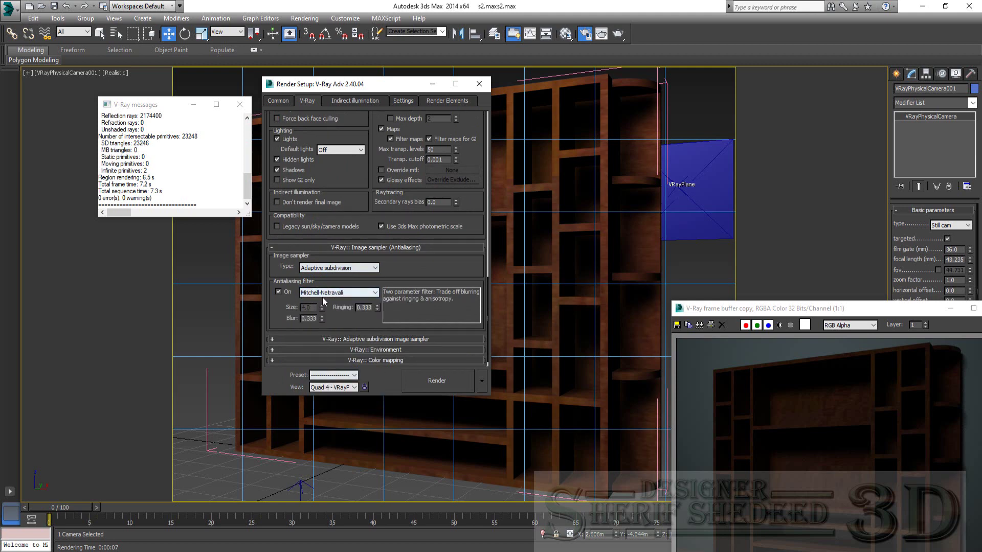
pyautogui.scroll(-1, 337, 307)
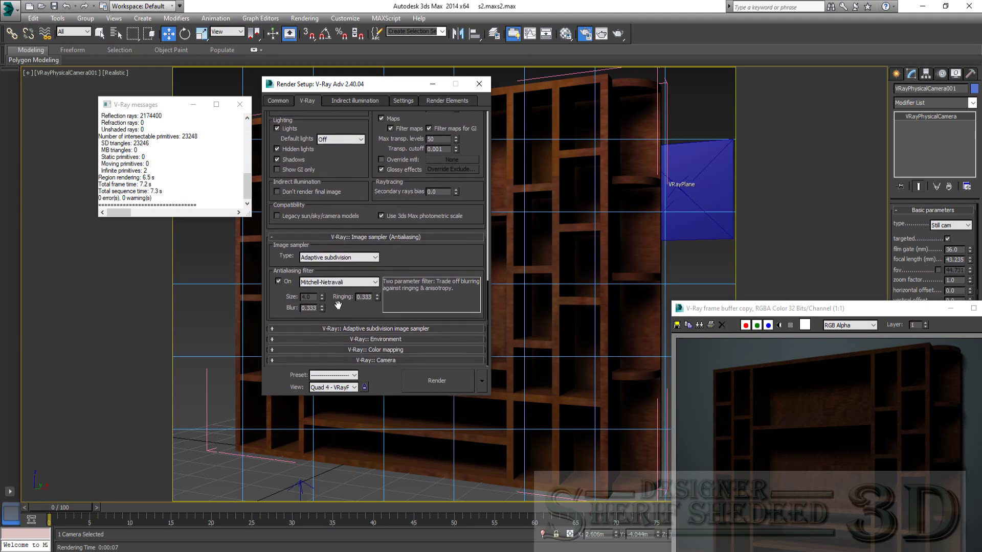
pyautogui.click(347, 329)
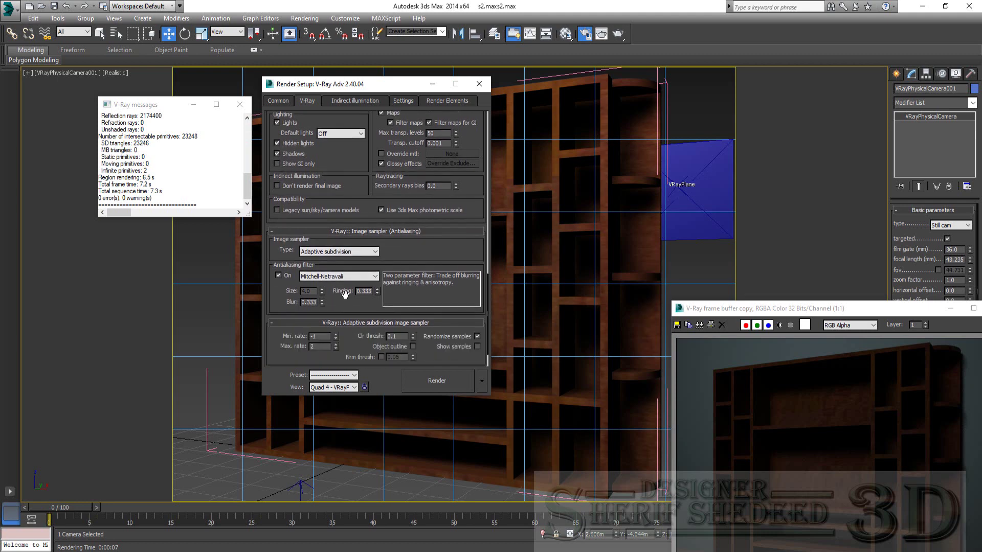
# Turn on Clamp output in the Colour mapping rollout.
pyautogui.scroll(-1, 353, 286)
pyautogui.click(357, 339)
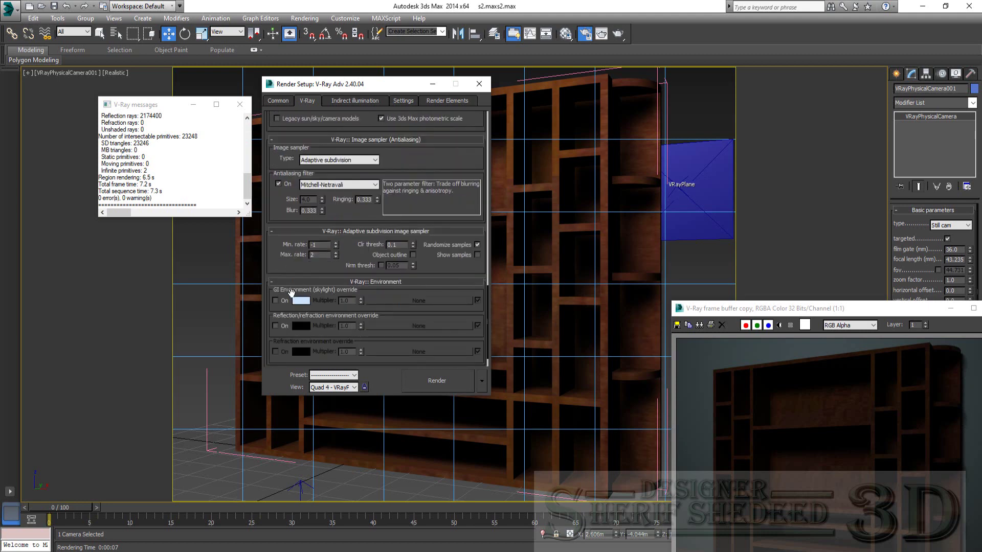
pyautogui.scroll(-1, 297, 180)
pyautogui.click(357, 349)
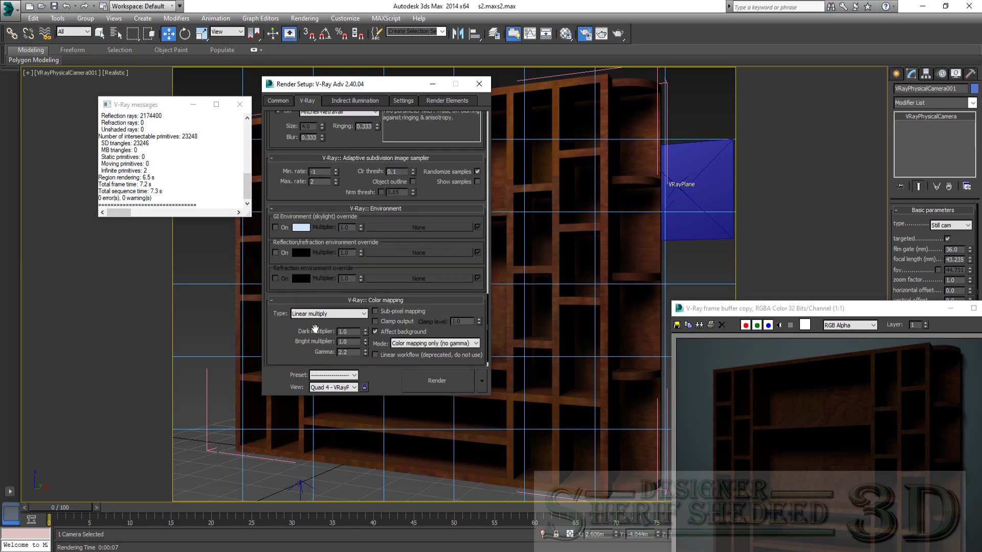
pyautogui.scroll(-1, 389, 327)
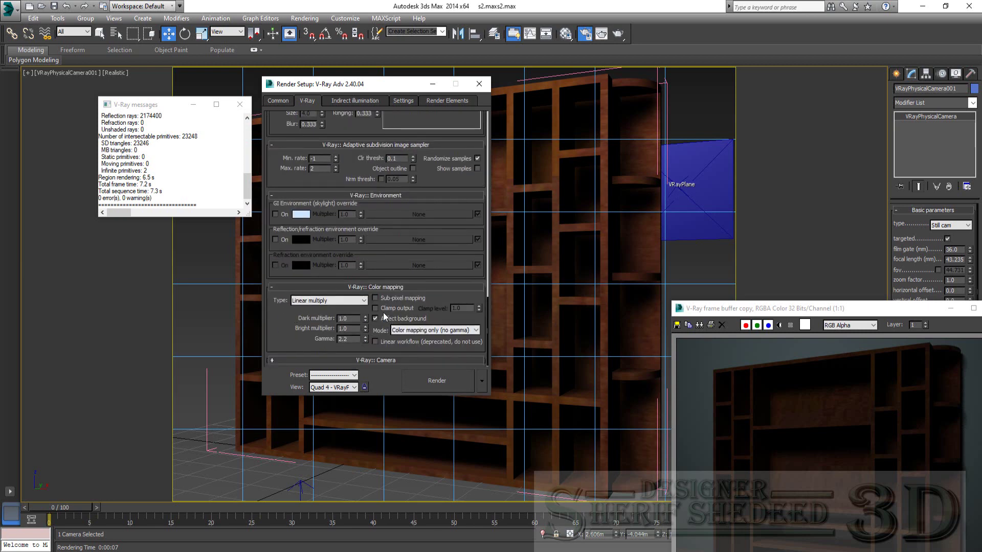
pyautogui.click(373, 308)
pyautogui.click(351, 360)
pyautogui.scroll(-2, 351, 361)
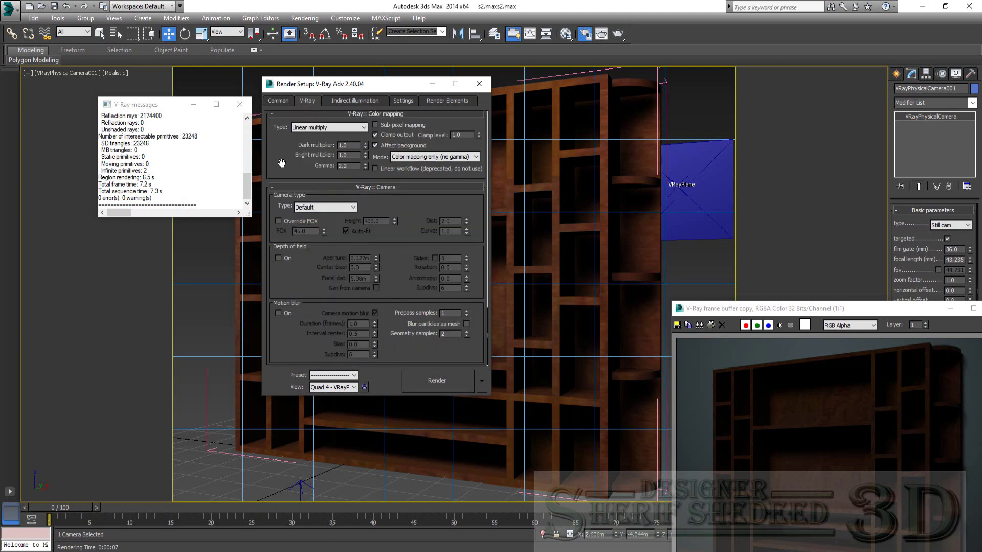
pyautogui.moveTo(279, 156); pyautogui.dragTo(298, 131)
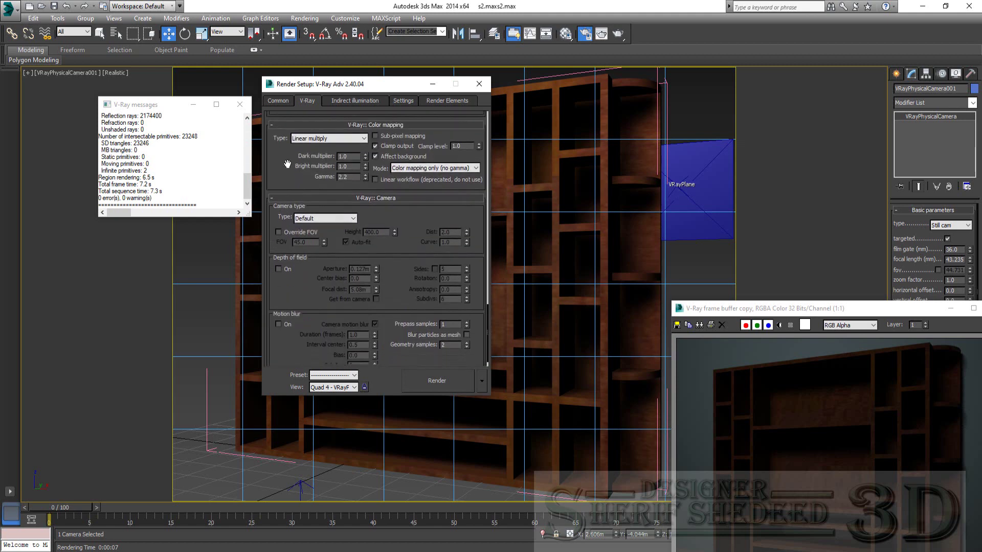
pyautogui.click(354, 100)
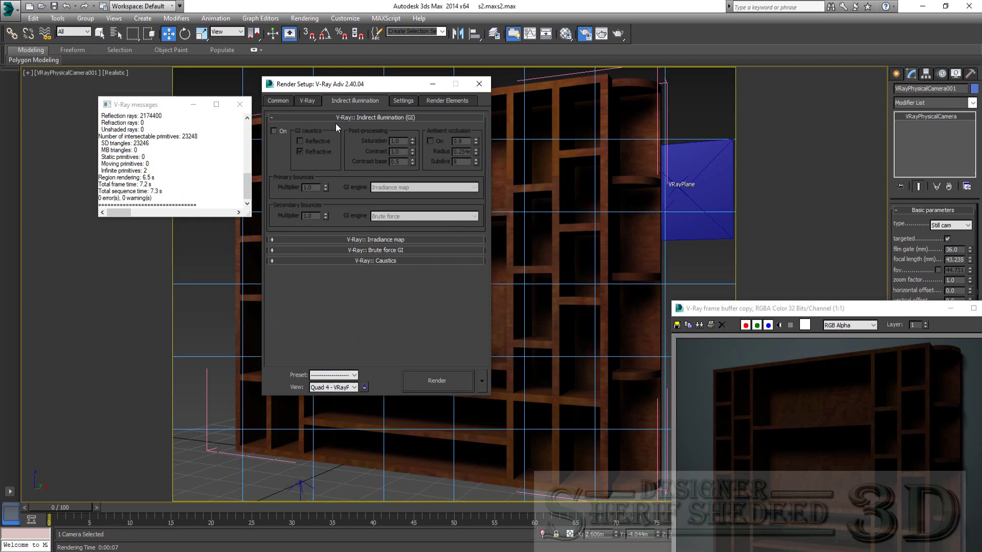
# Turn on GI with the Low irradiance map preset and Show calc. phase checked.
pyautogui.click(274, 131)
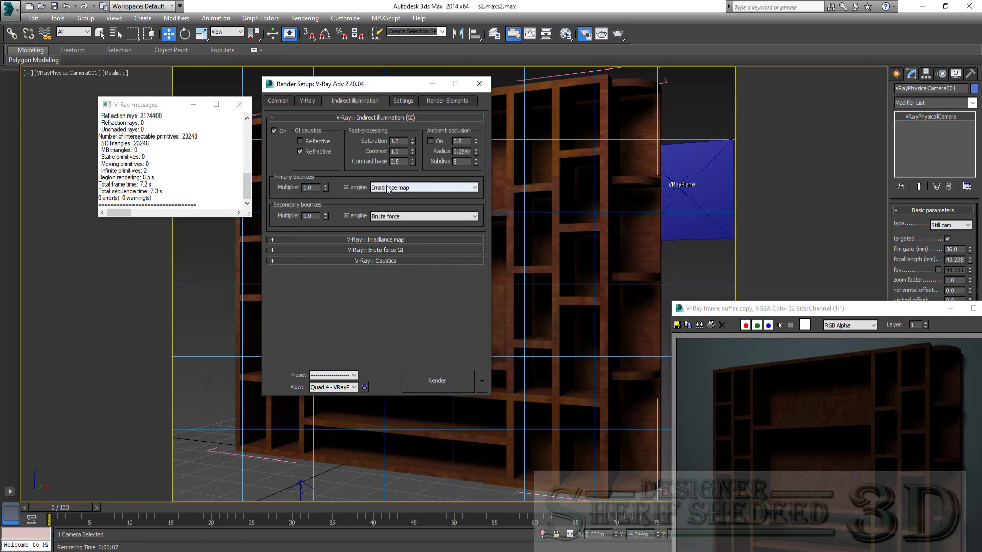
pyautogui.click(342, 237)
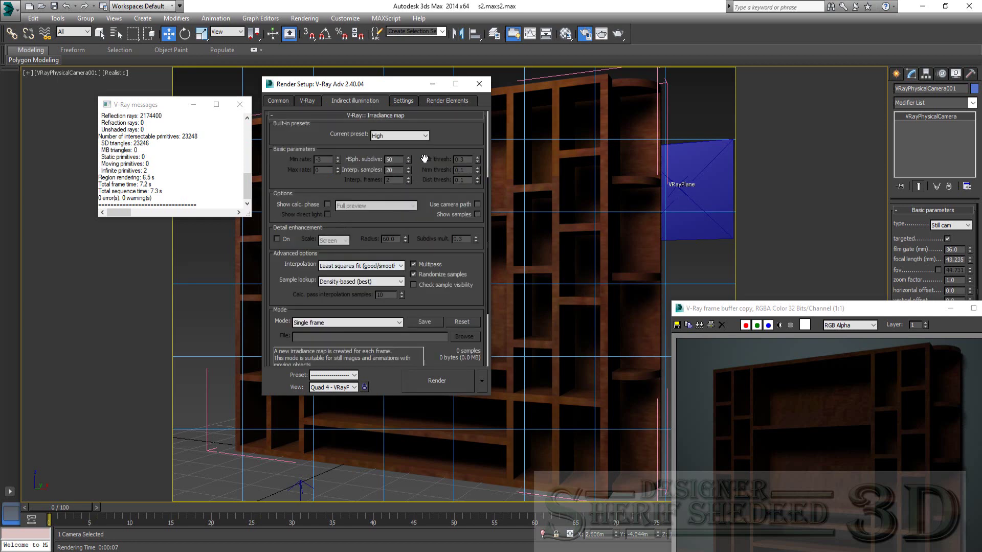
pyautogui.click(397, 135)
pyautogui.click(384, 159)
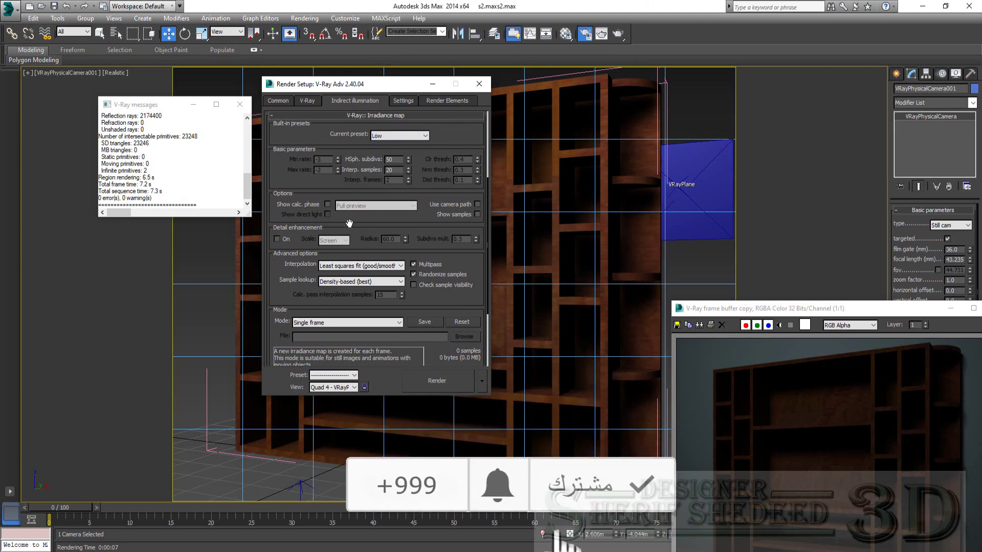
pyautogui.click(328, 204)
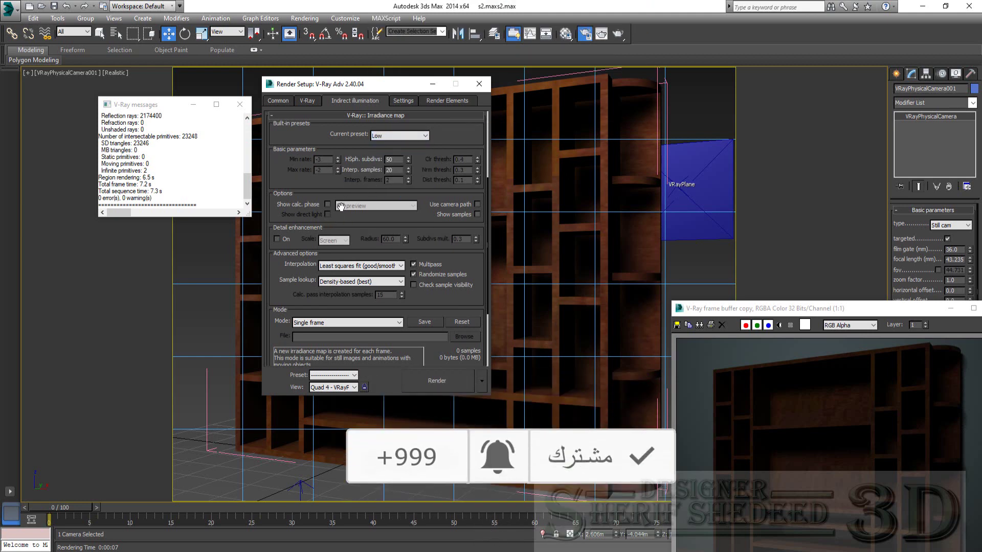
# Expand the Brute force GI and Caustics rollouts further down the Indirect illumination page.
pyautogui.scroll(-1, 347, 220)
pyautogui.scroll(-1, 332, 220)
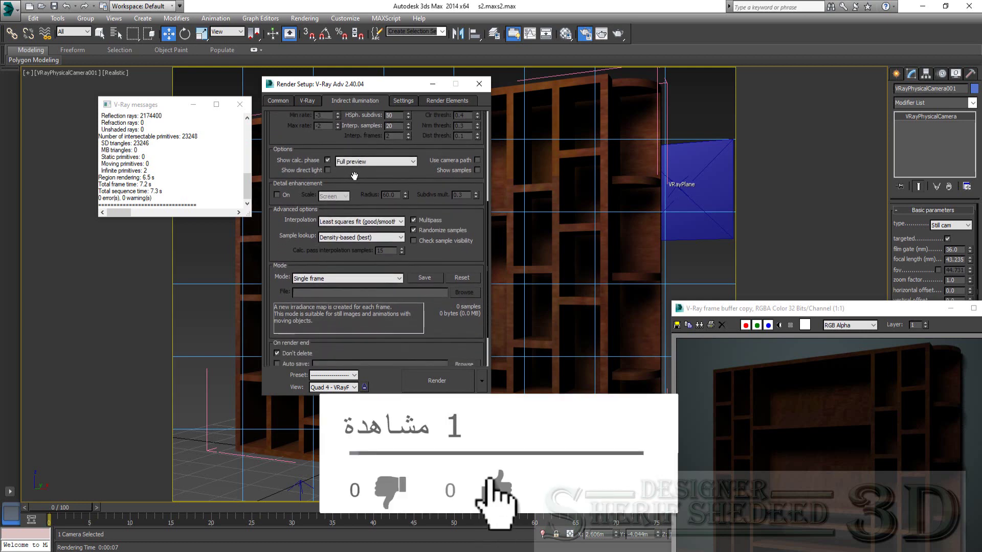
pyautogui.scroll(-1, 317, 220)
pyautogui.scroll(-1, 312, 200)
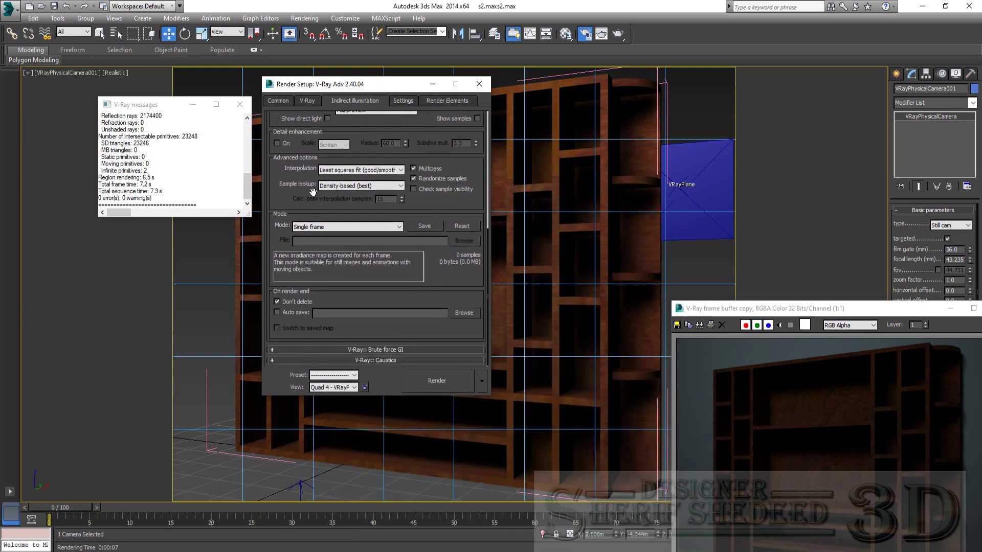
pyautogui.click(366, 349)
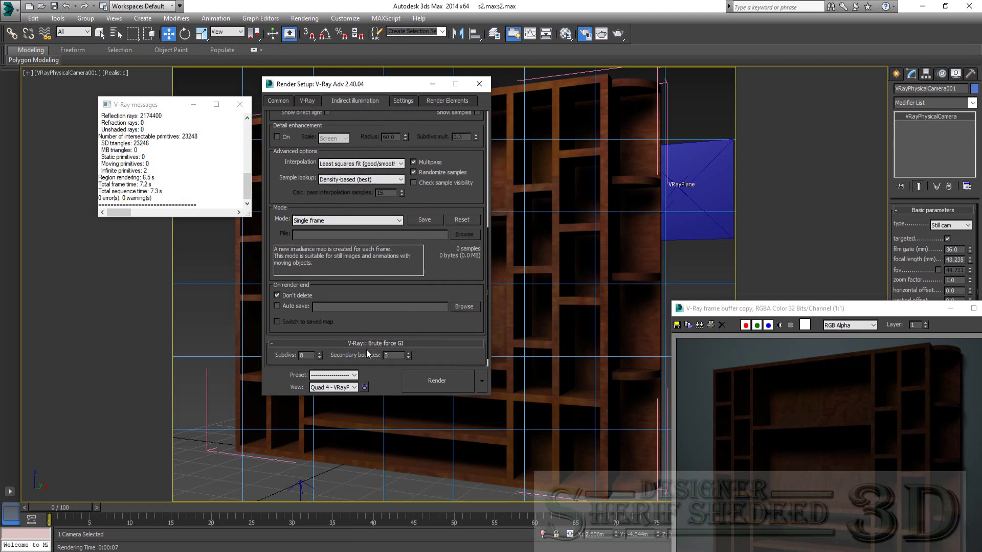
pyautogui.scroll(-1, 391, 318)
pyautogui.scroll(-1, 391, 319)
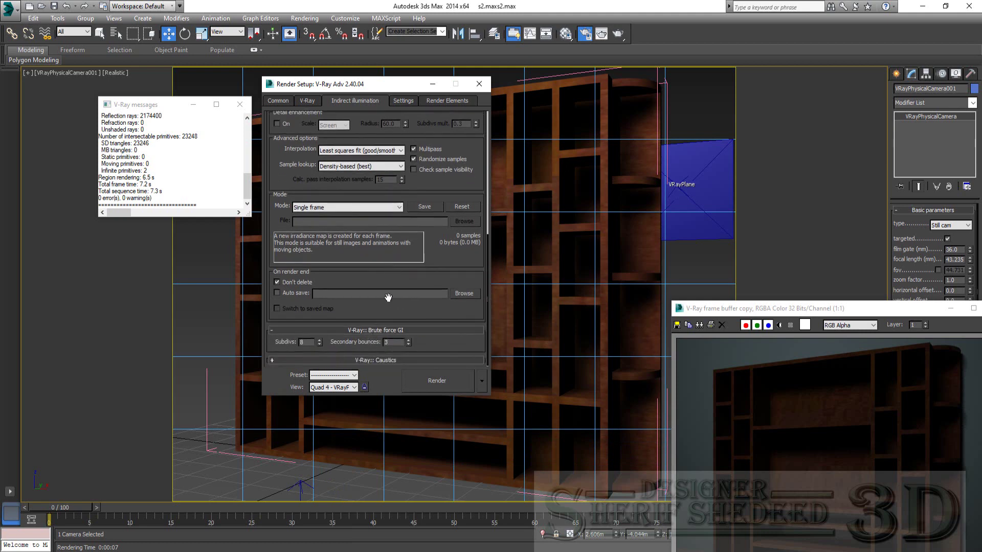
pyautogui.click(372, 357)
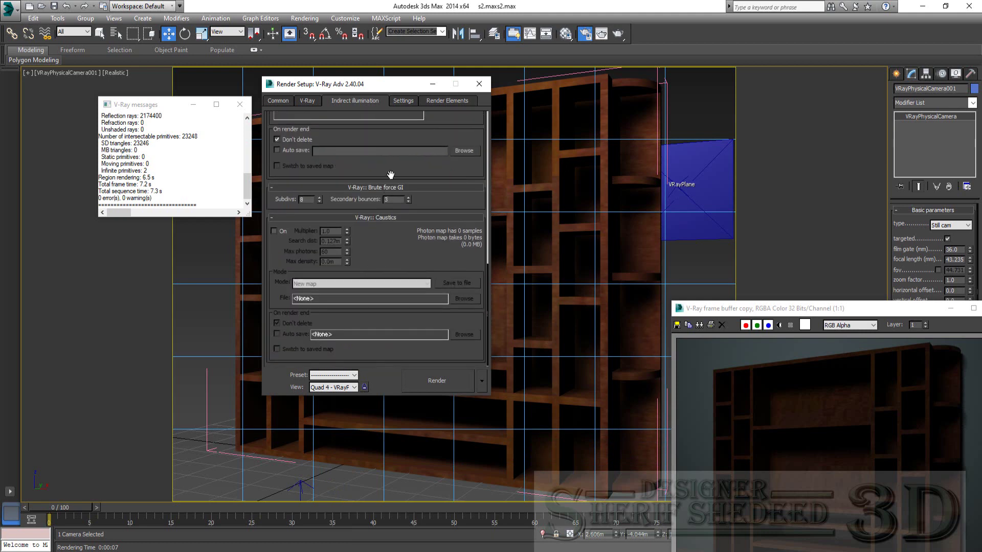
pyautogui.click(406, 102)
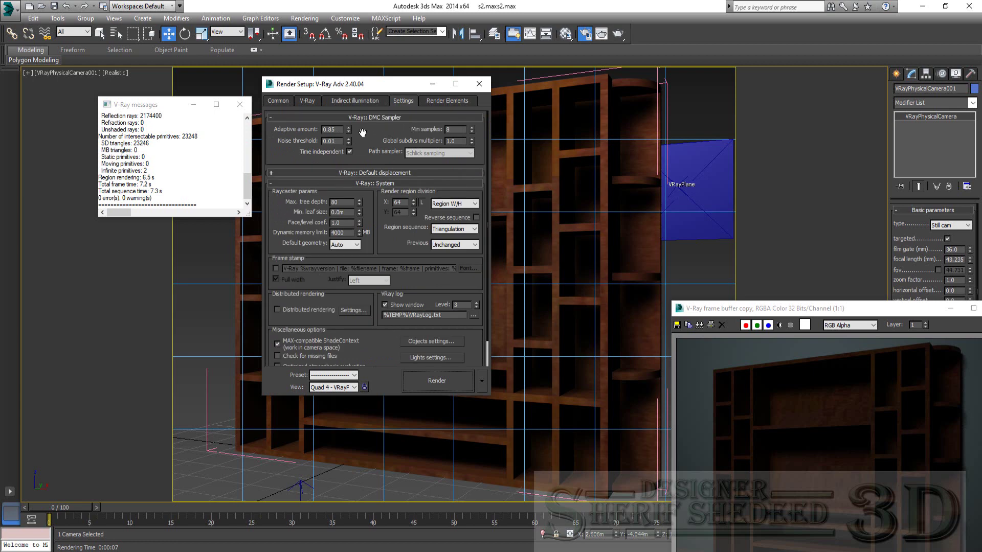
# Set V-Ray System Max. tree depth to 60 and Face/level coef. to 2.0, then move the dialog aside.
pyautogui.scroll(-2, 362, 168)
pyautogui.write('2')
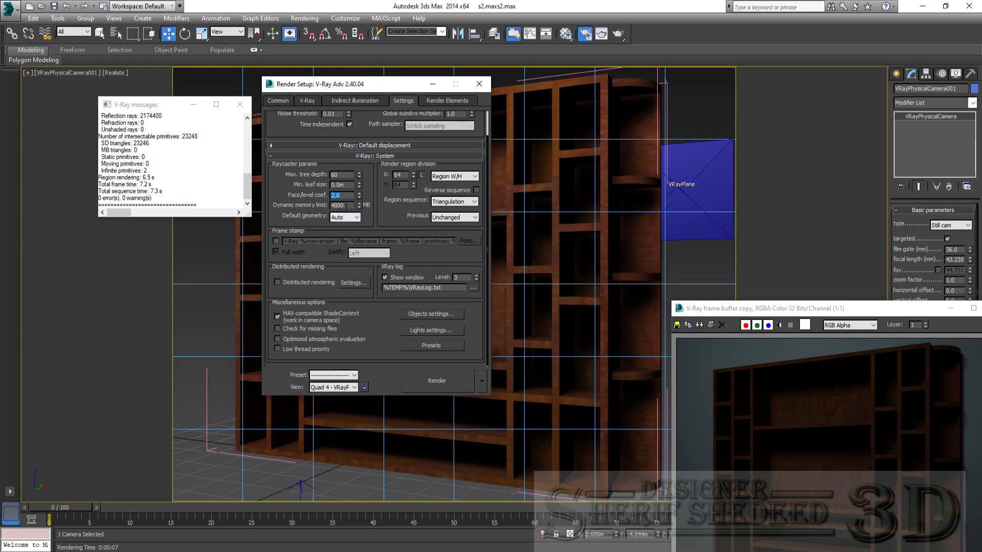
pyautogui.press('Tab')
pyautogui.moveTo(359, 88); pyautogui.dragTo(290, 92)
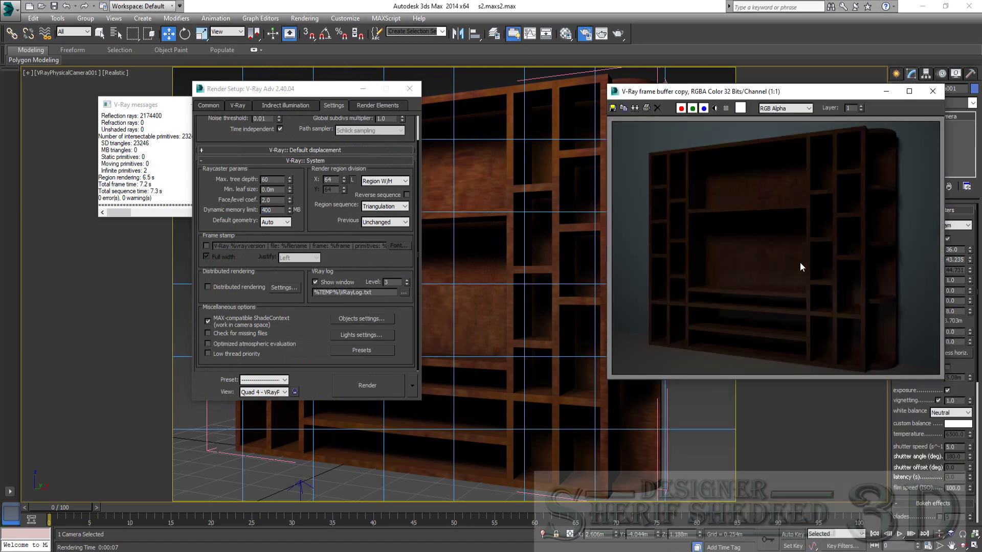
# Render the wall unit through the camera, then close both frame buffers, Render Setup and V-Ray messages.
pyautogui.click(367, 387)
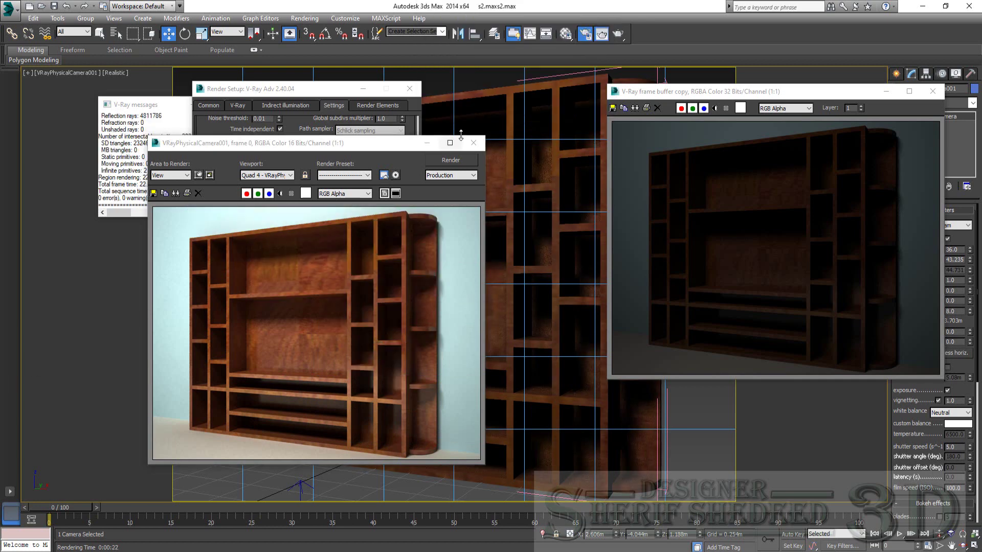
pyautogui.click(933, 91)
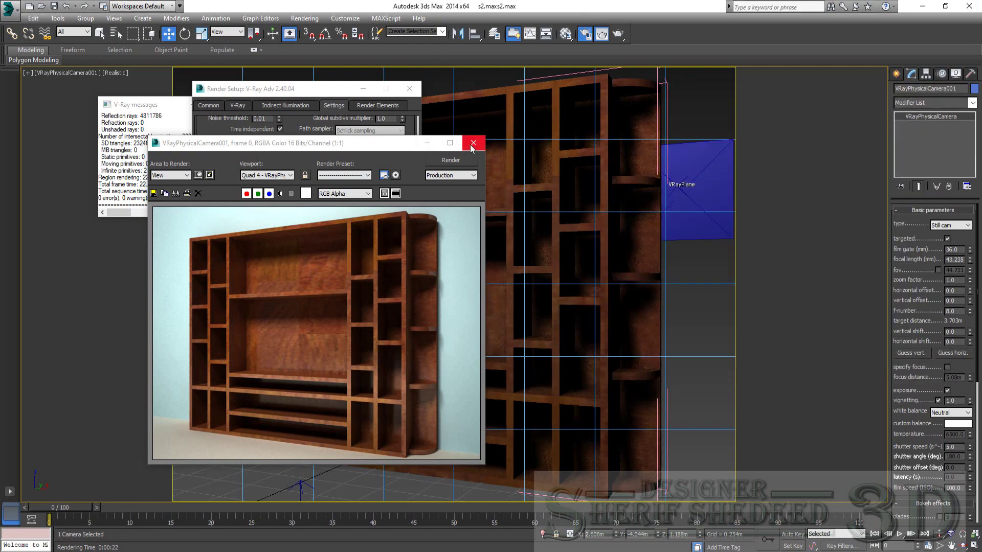
pyautogui.click(473, 143)
pyautogui.click(409, 88)
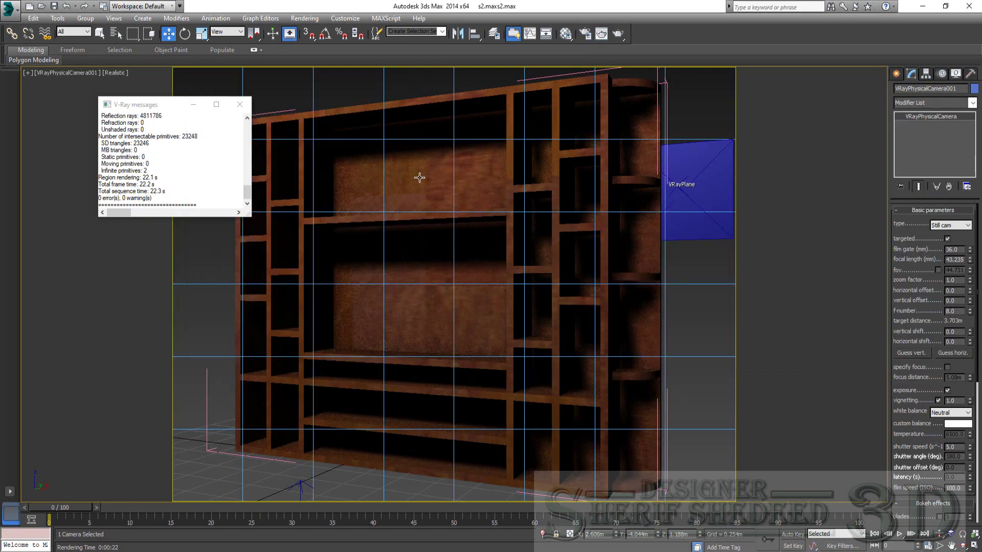
pyautogui.click(239, 105)
# Truck the camera view so the wall unit shifts right, then return to Select and Move.
pyautogui.click(951, 547)
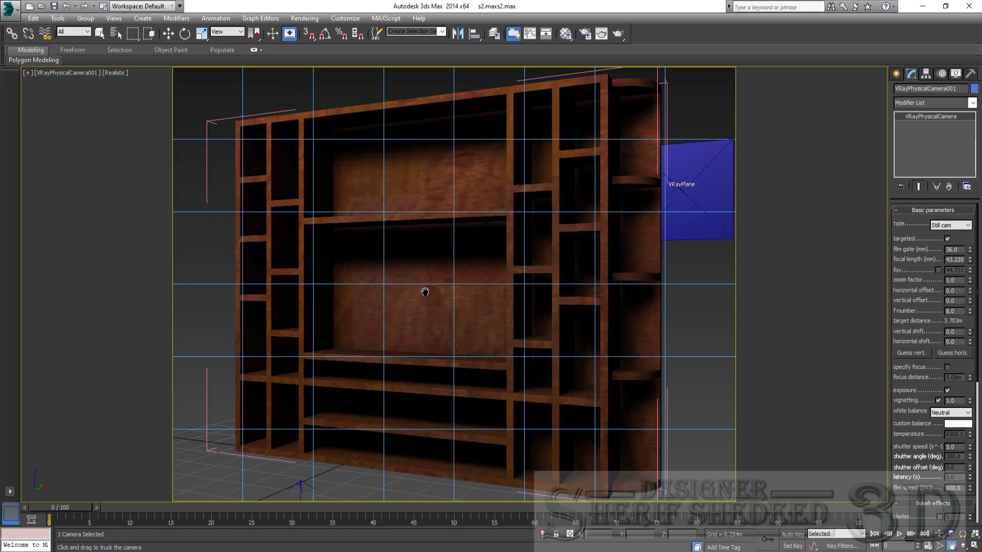
pyautogui.moveTo(391, 282); pyautogui.dragTo(425, 283)
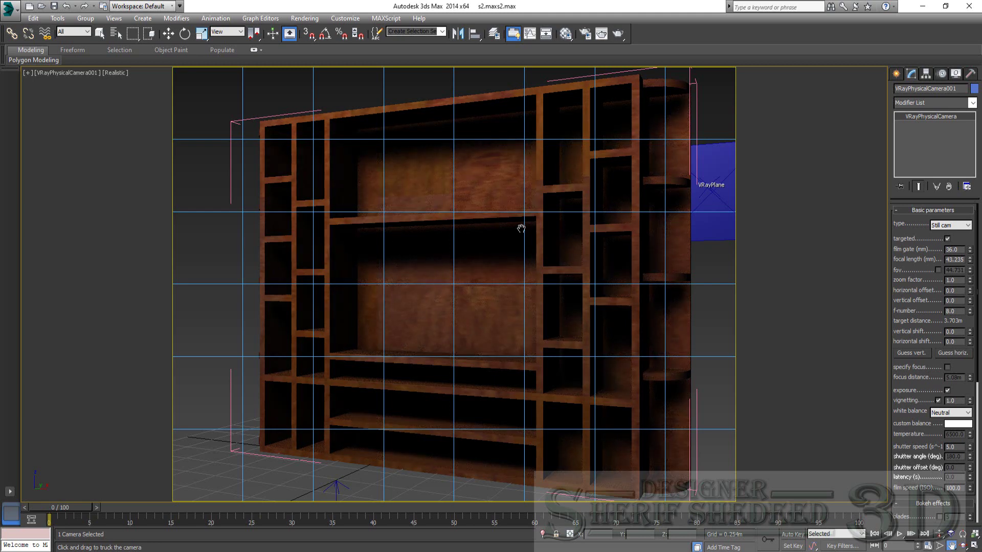
pyautogui.rightClick(343, 211)
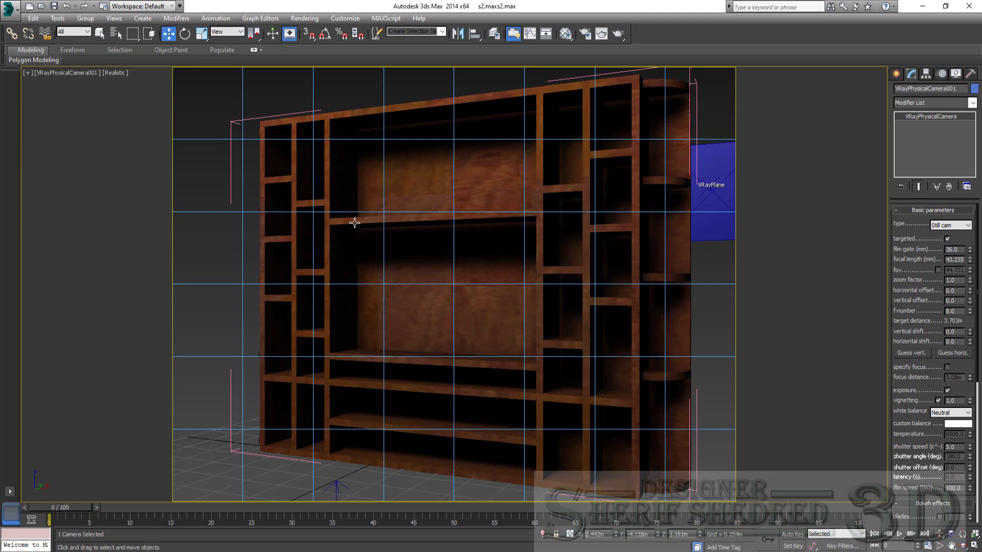
pyautogui.click(364, 230)
# Restore the four-viewport layout and bring up the application menu.
pyautogui.click(974, 546)
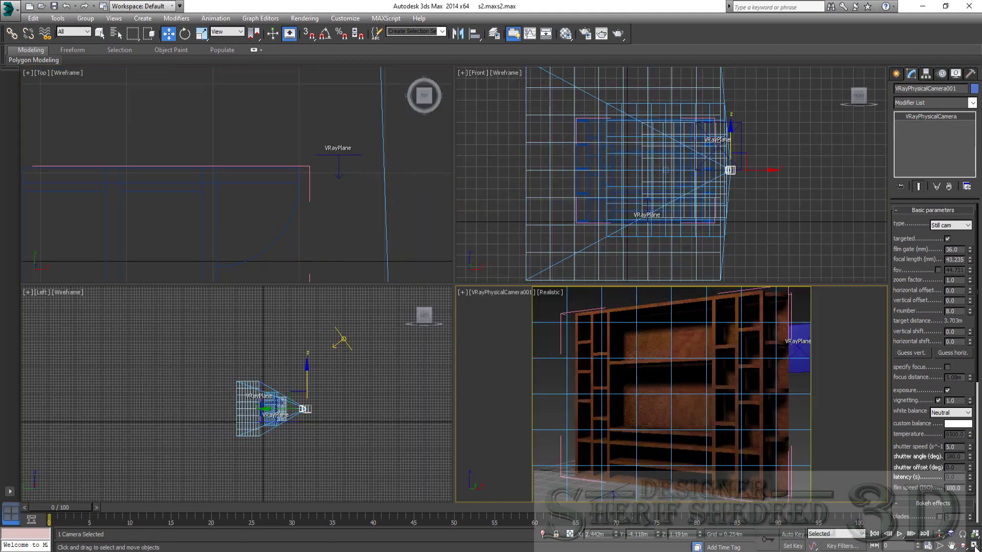
pyautogui.rightClick(638, 351)
pyautogui.click(10, 9)
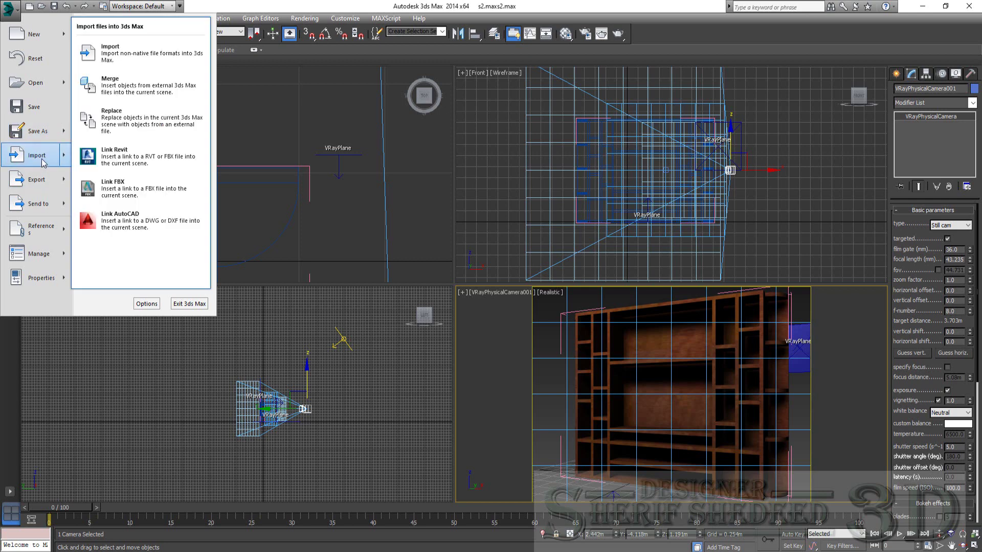
pyautogui.moveTo(37, 155)
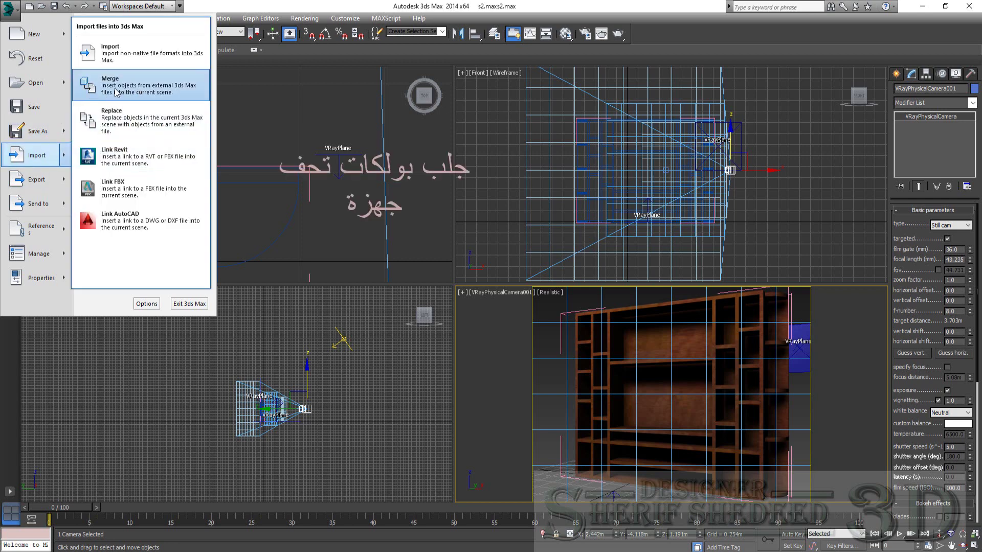
# Merge all three objects from E:\3D sources\s2\VAZA book.max into the scene.
pyautogui.click(117, 92)
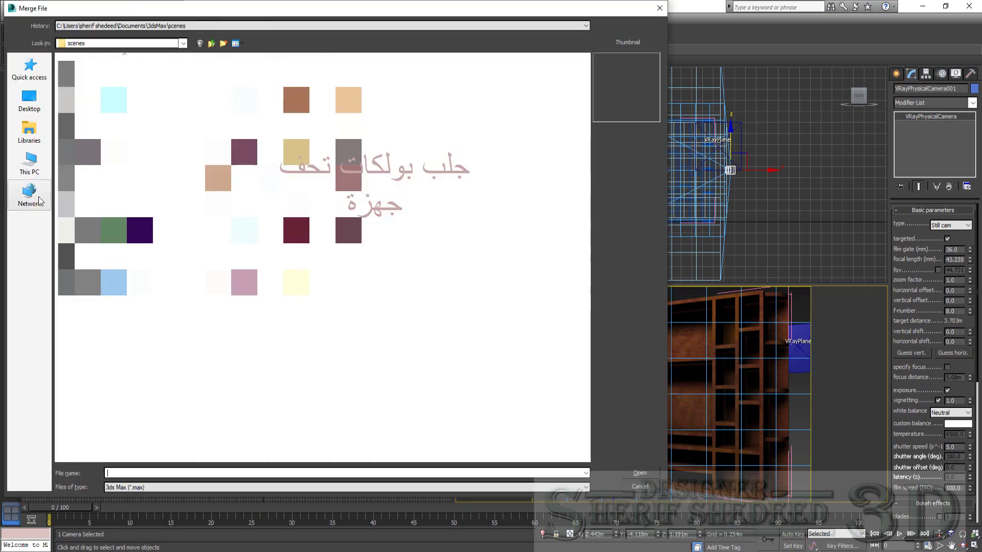
pyautogui.click(29, 163)
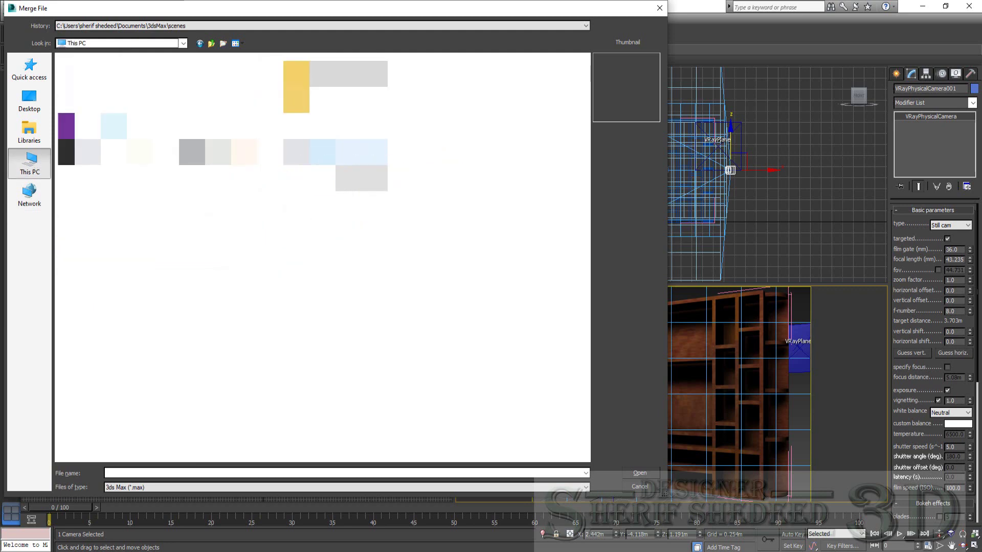
pyautogui.doubleClick(243, 152)
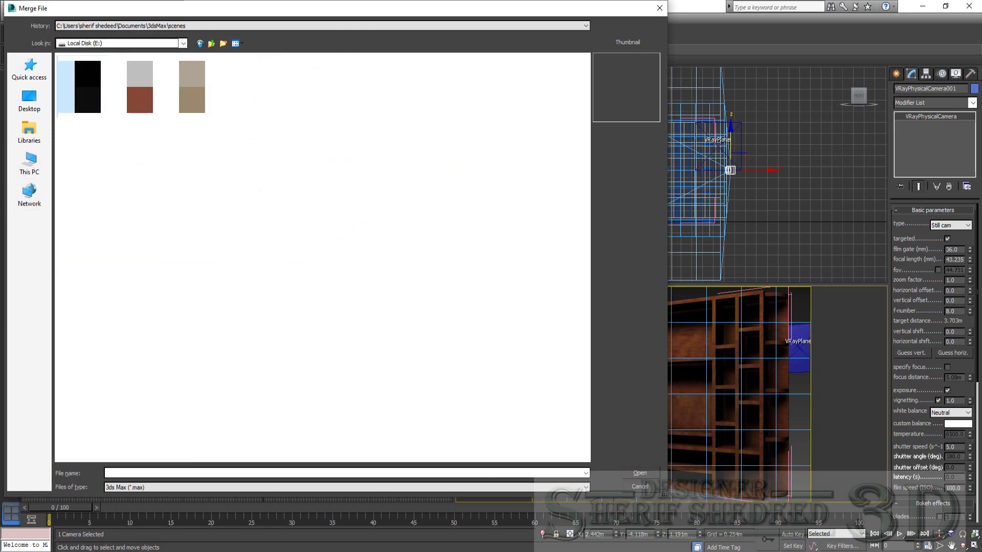
pyautogui.doubleClick(114, 87)
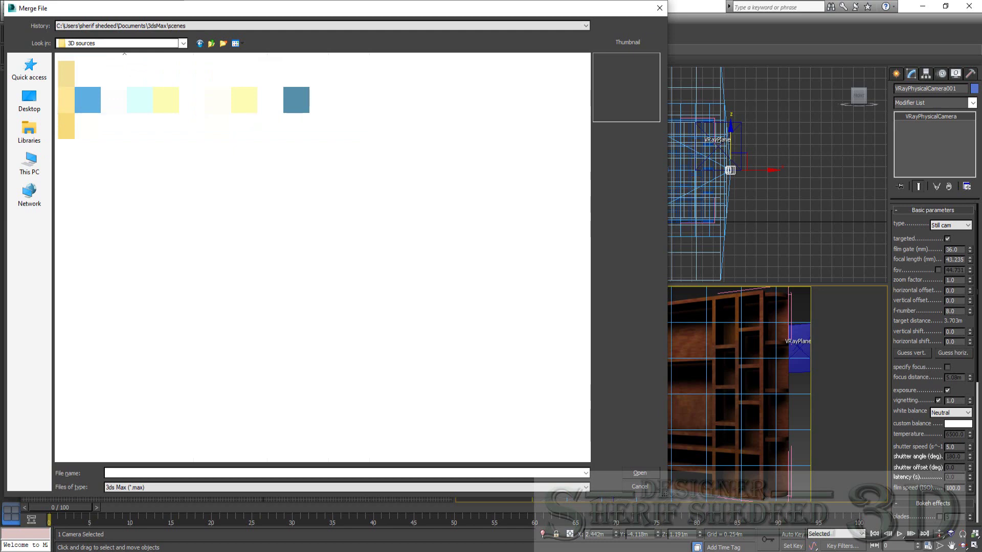
pyautogui.doubleClick(66, 87)
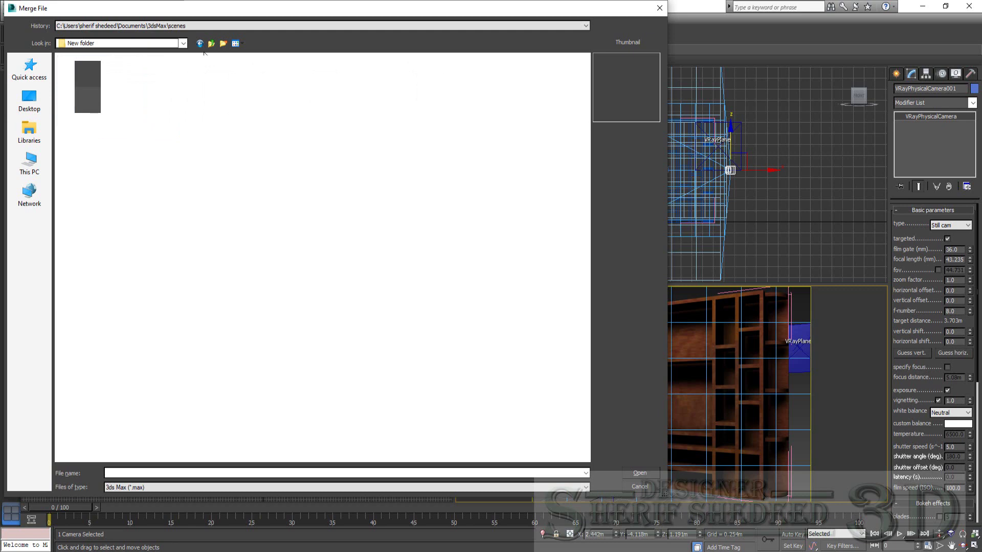
pyautogui.click(427, 87)
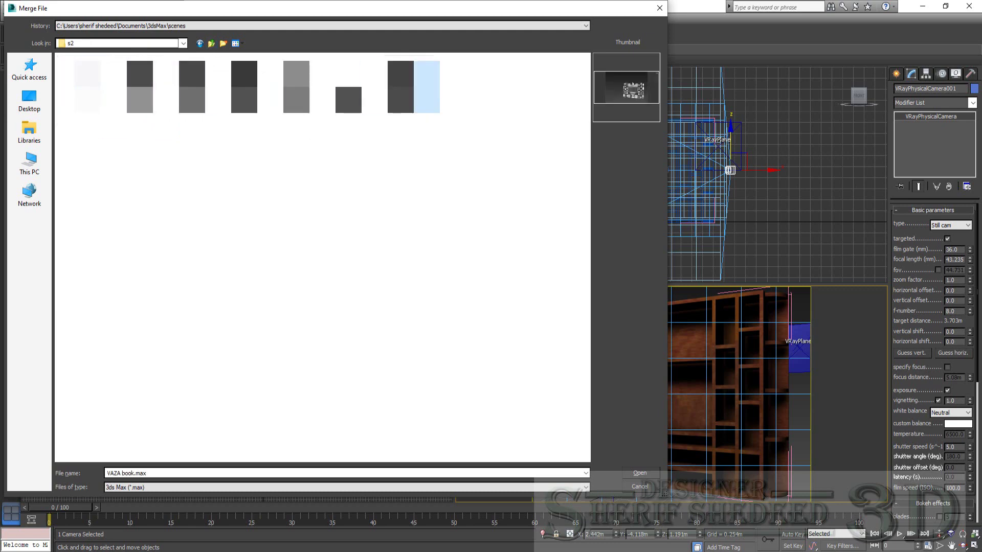
pyautogui.click(637, 473)
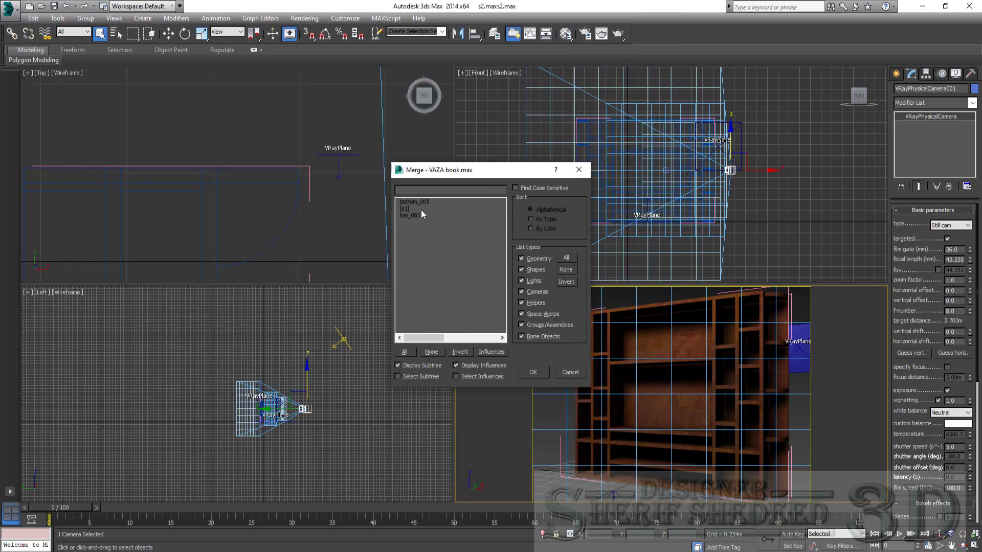
pyautogui.moveTo(420, 203); pyautogui.dragTo(419, 216)
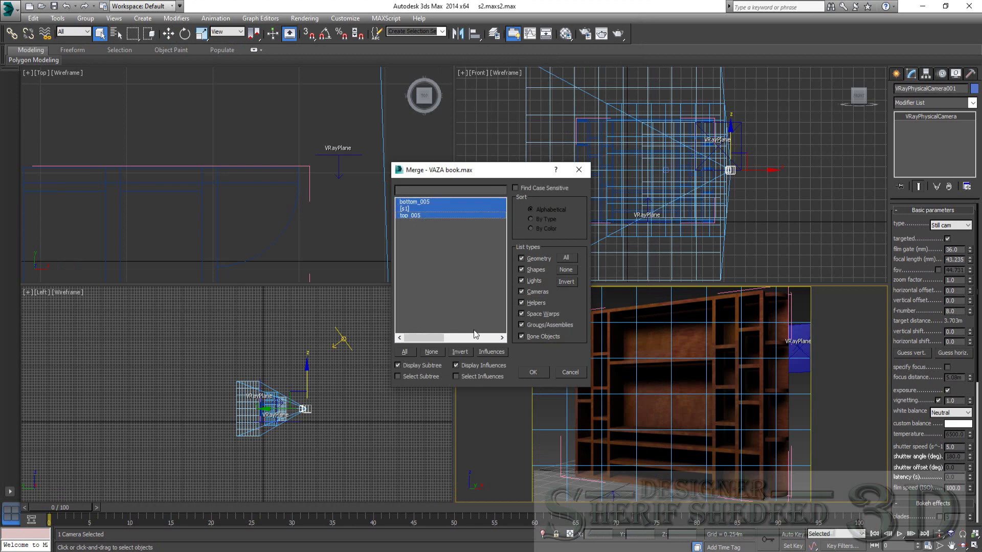
pyautogui.click(533, 373)
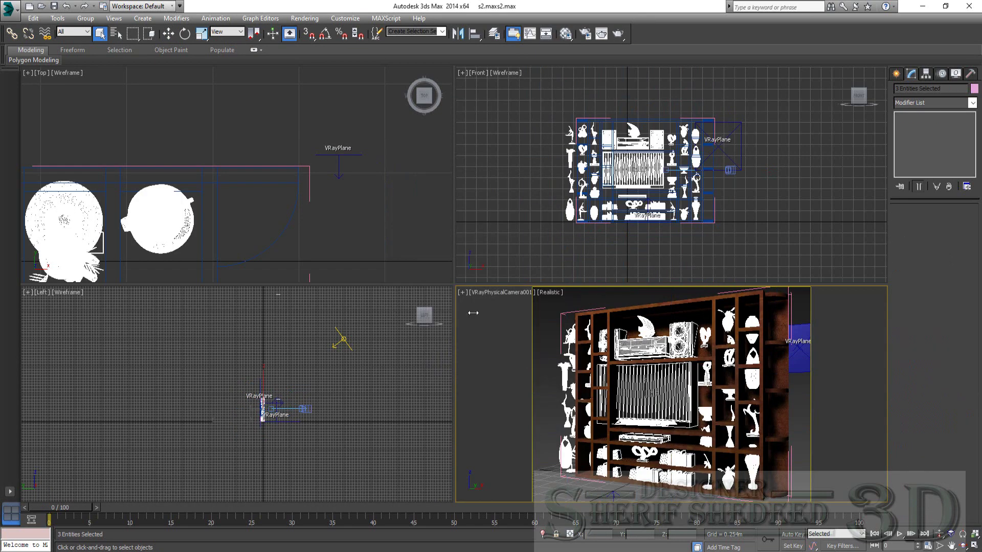
# Maximize the camera viewport and switch it to a Perspective view.
pyautogui.rightClick(673, 406)
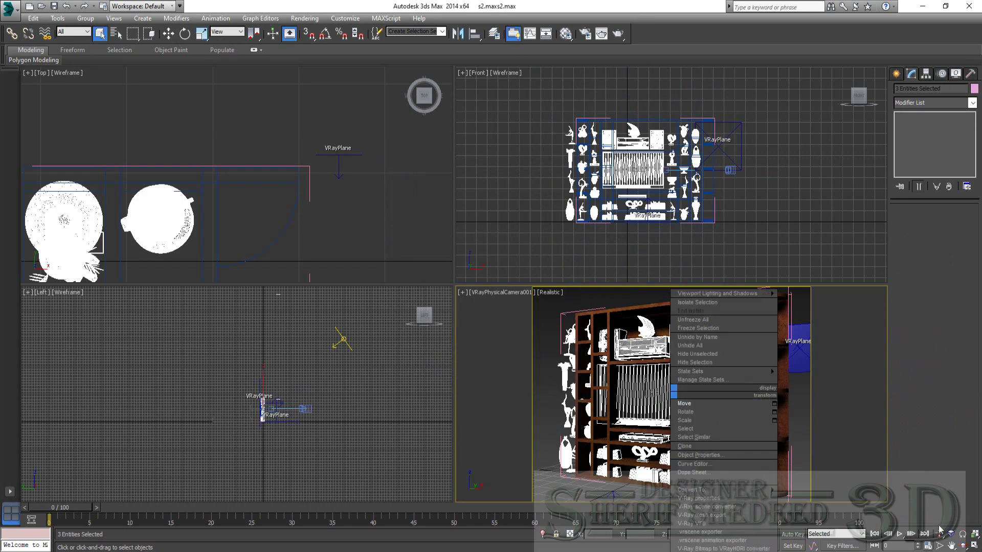
pyautogui.click(974, 547)
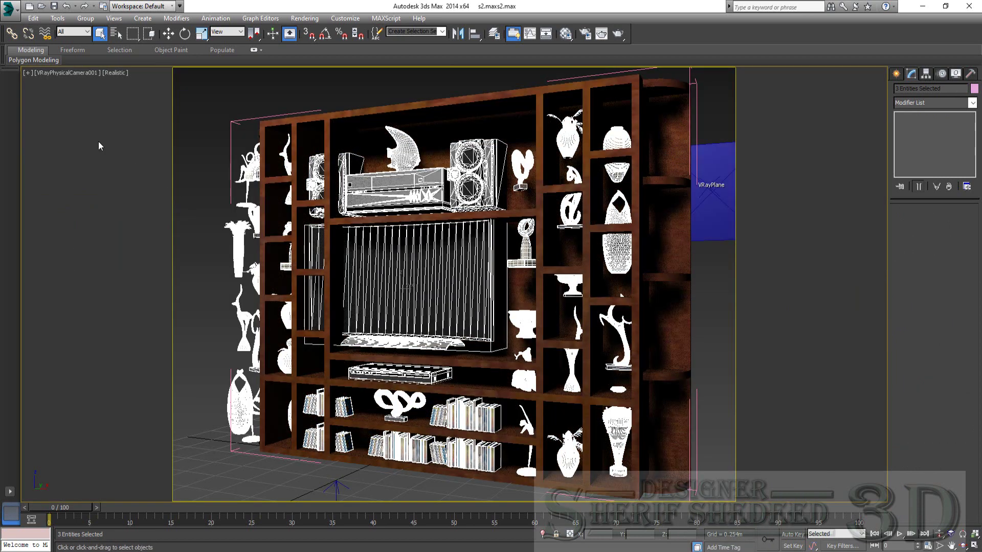
pyautogui.click(69, 72)
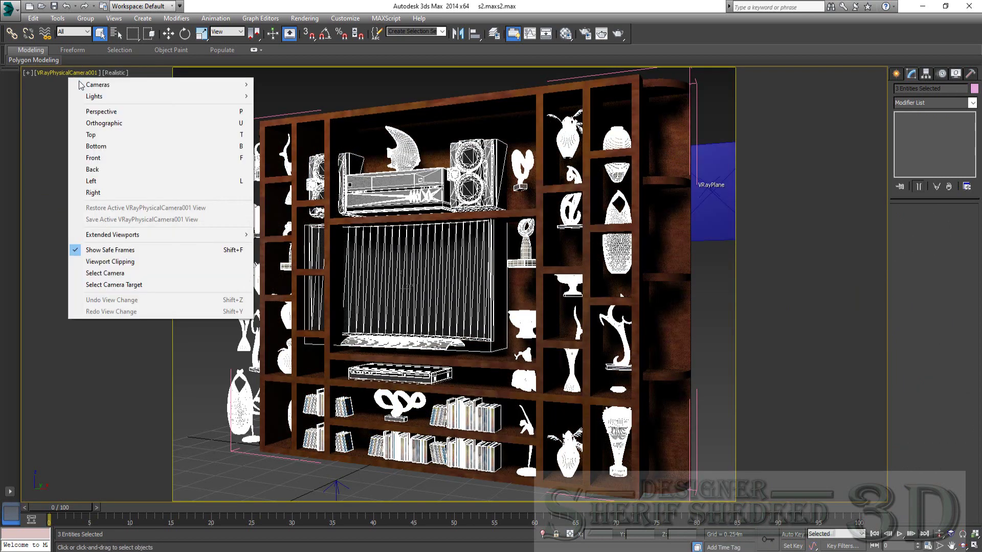
pyautogui.click(166, 111)
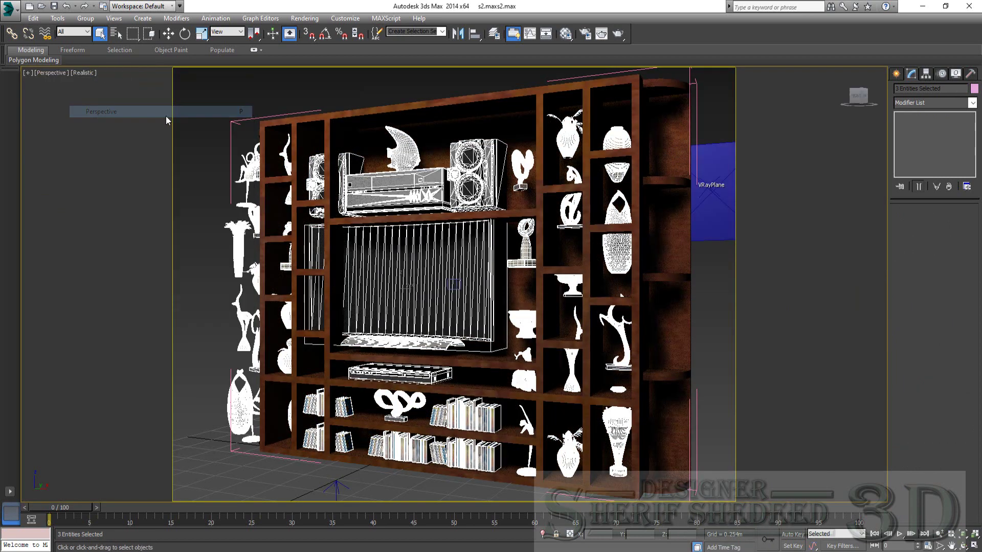
# Move the TV, stereo and DVD player right into the middle bay and orbit the view.
pyautogui.rightClick(443, 254)
pyautogui.click(466, 265)
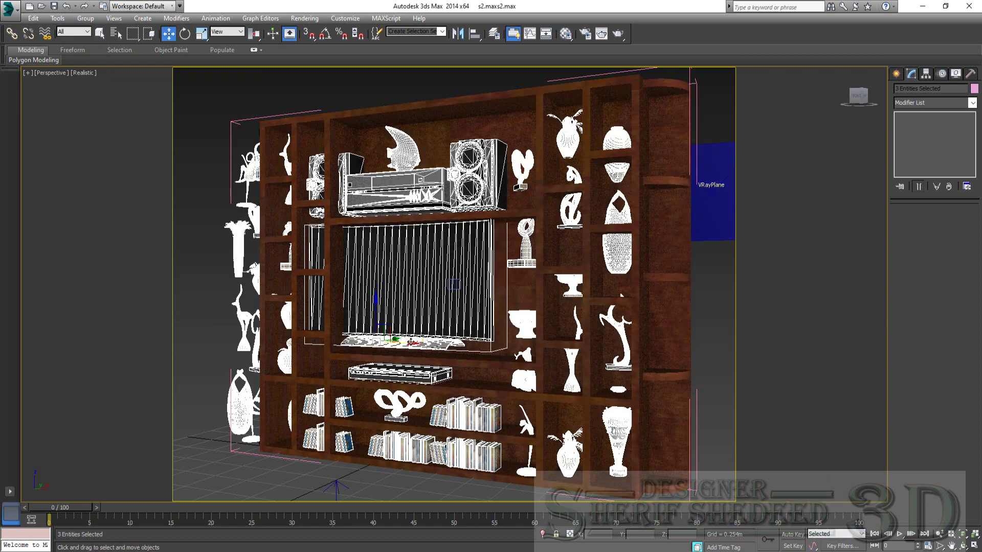
pyautogui.moveTo(411, 342); pyautogui.dragTo(446, 339)
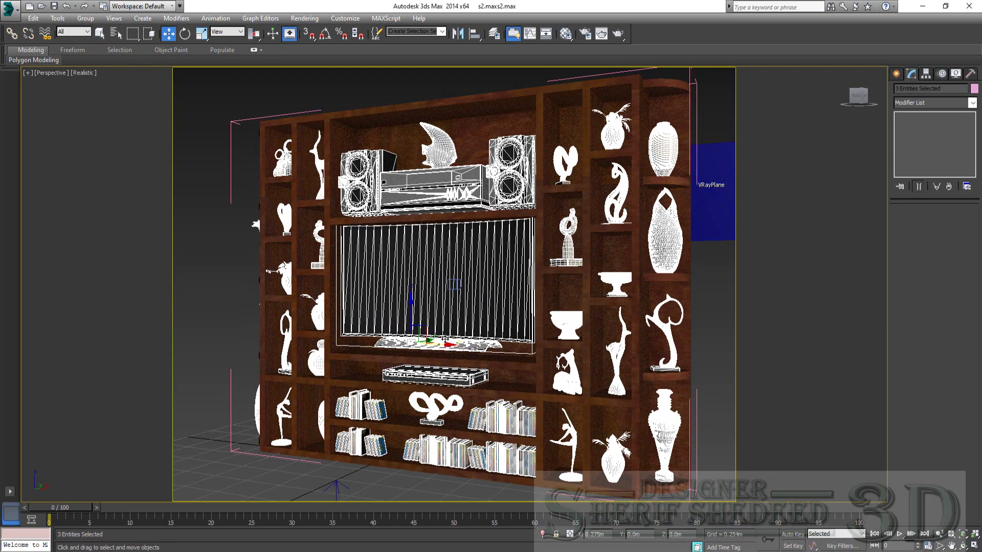
pyautogui.click(962, 545)
pyautogui.moveTo(434, 342)
pyautogui.mouseDown()
pyautogui.moveTo(505, 372)
pyautogui.moveTo(430, 280)
pyautogui.mouseUp()
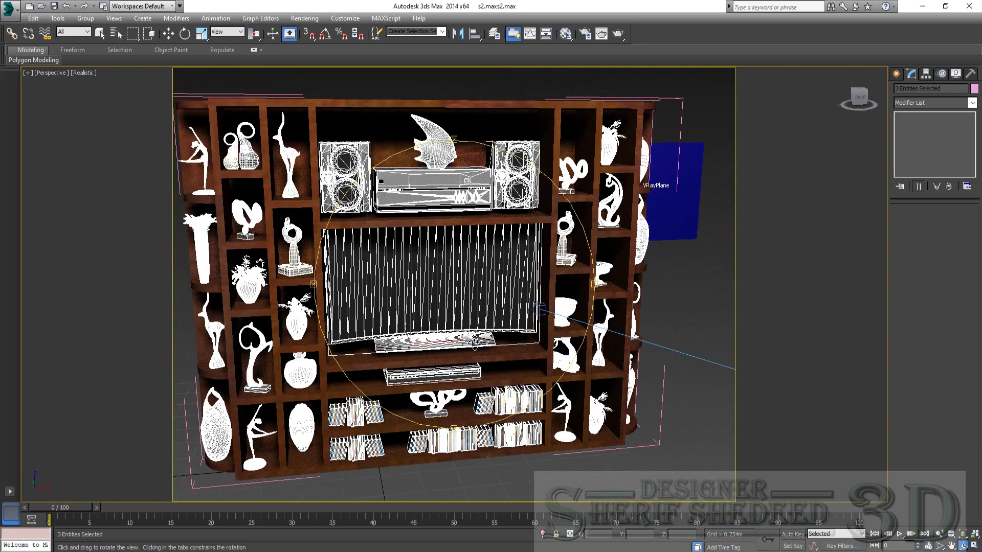
pyautogui.rightClick(425, 187)
pyautogui.press('w')
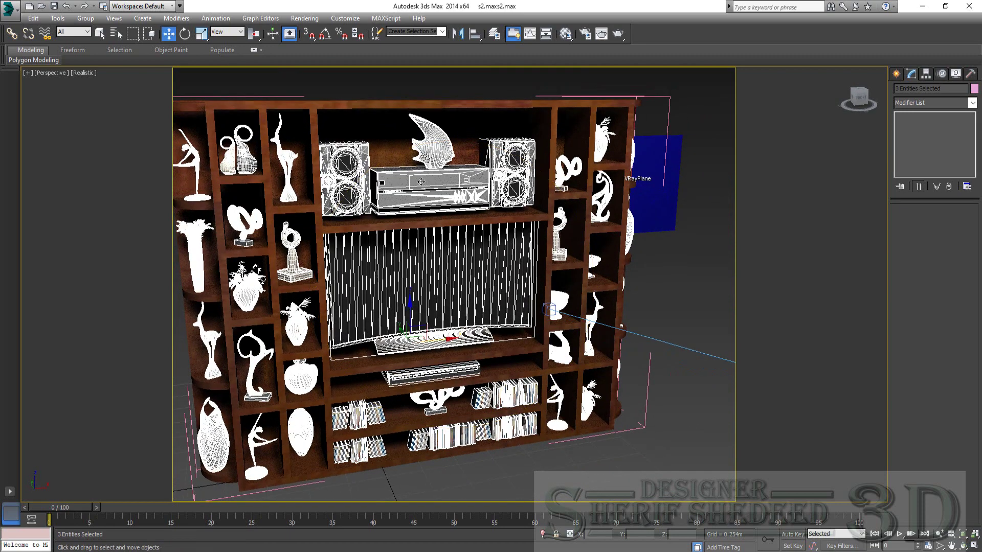
# Open group s1 and lower the stereo and both speakers onto their shelf.
pyautogui.click(421, 181)
pyautogui.rightClick(403, 171)
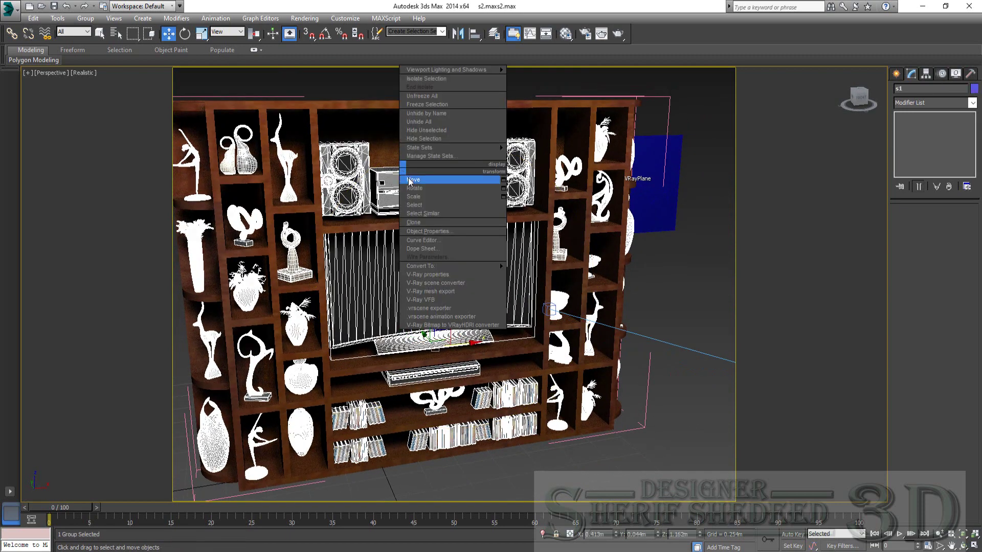
pyautogui.click(85, 23)
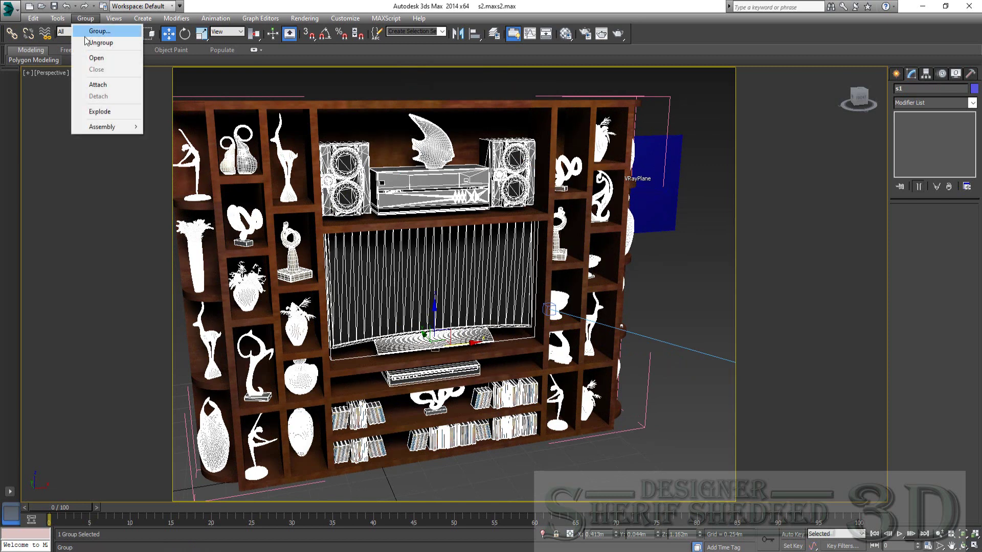
pyautogui.click(88, 57)
pyautogui.click(498, 155)
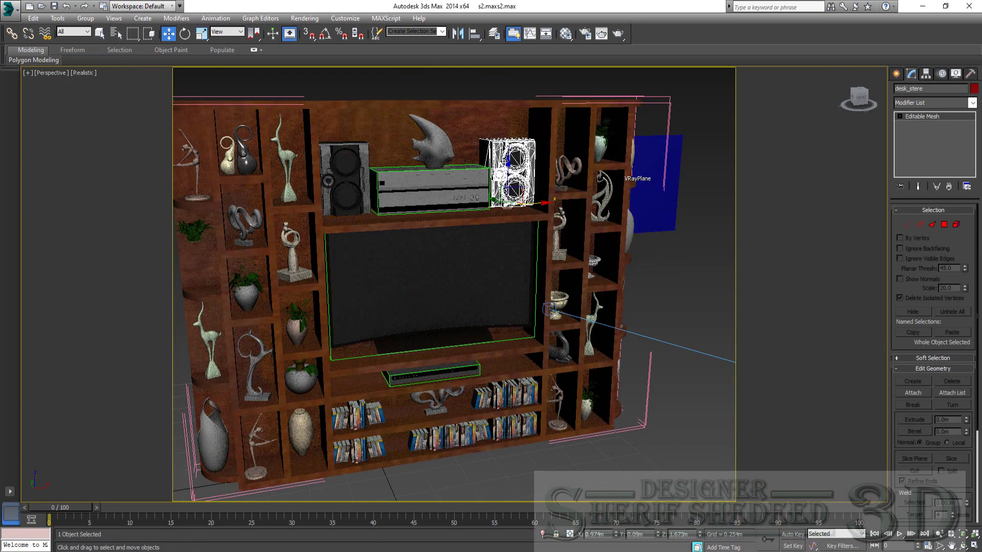
pyautogui.click(423, 188)
pyautogui.keyDown('ctrl'); pyautogui.click(353, 185); pyautogui.keyUp('ctrl')
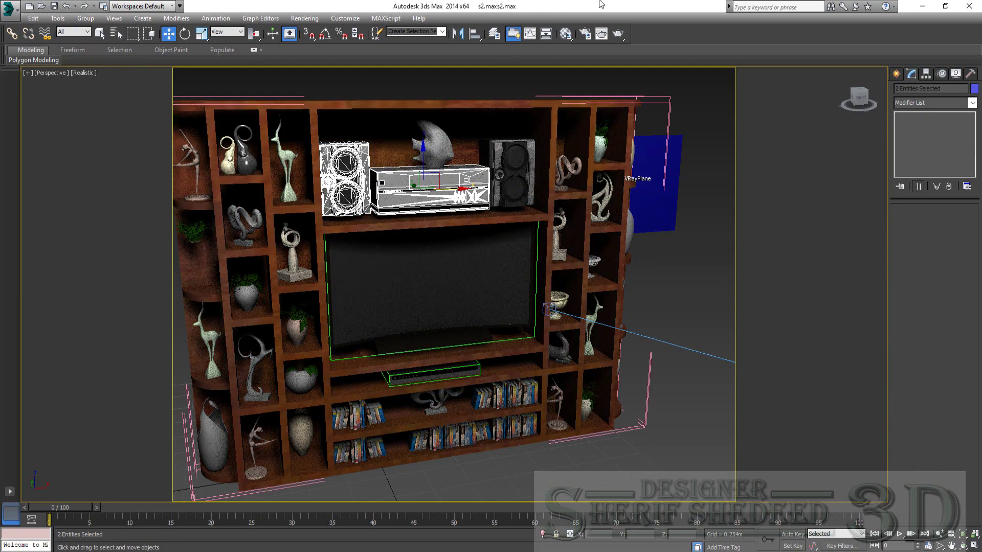
pyautogui.keyDown('ctrl'); pyautogui.click(505, 174); pyautogui.keyUp('ctrl')
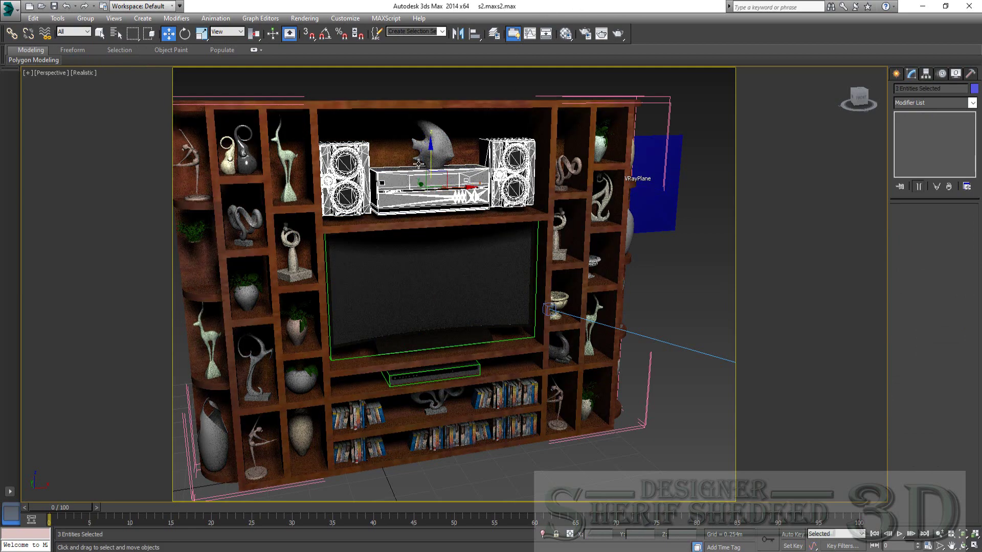
pyautogui.scroll(3, 447, 220)
pyautogui.scroll(3, 428, 191)
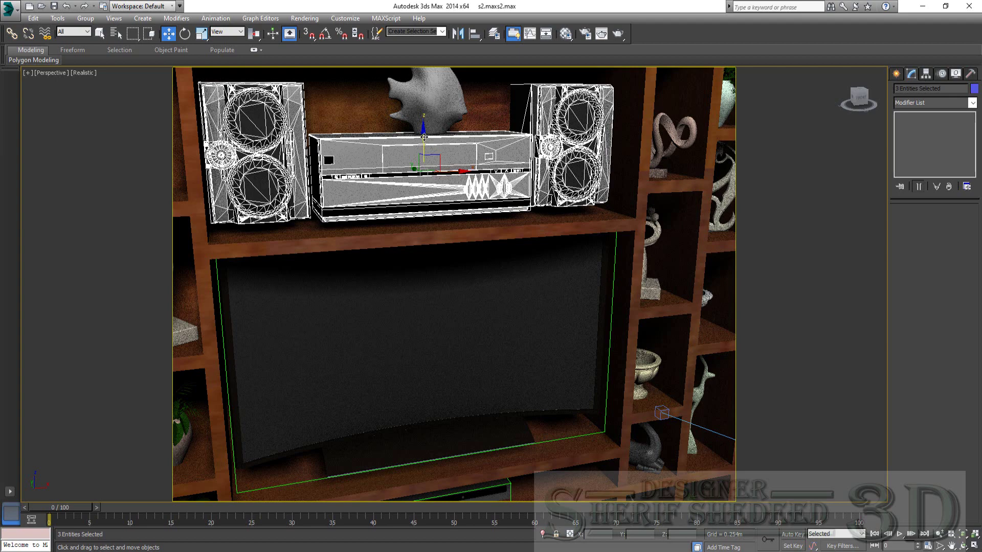
pyautogui.moveTo(425, 141); pyautogui.dragTo(426, 144)
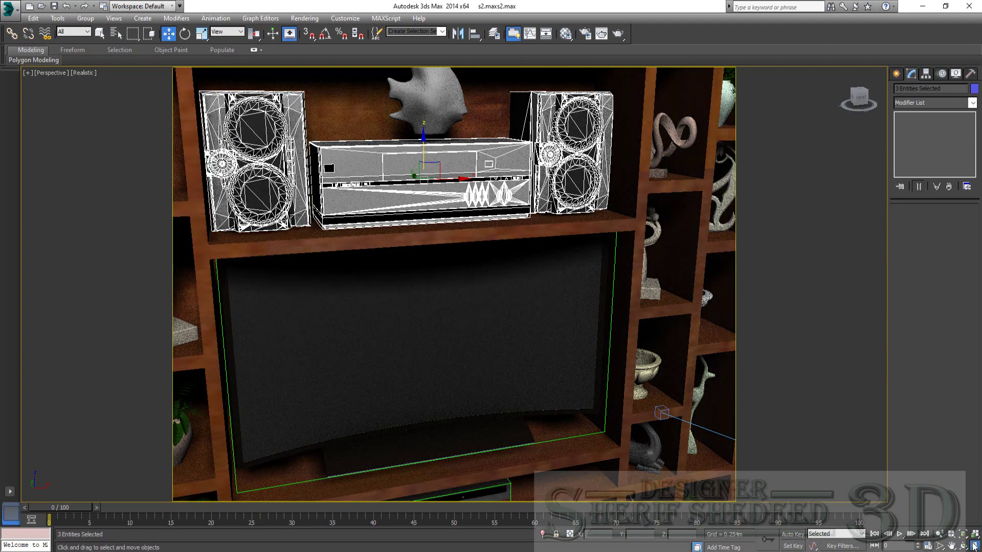
pyautogui.hotkey('alt', 'w')
# Nudge the stereo and speakers slightly down in the front view.
pyautogui.scroll(1, 674, 144)
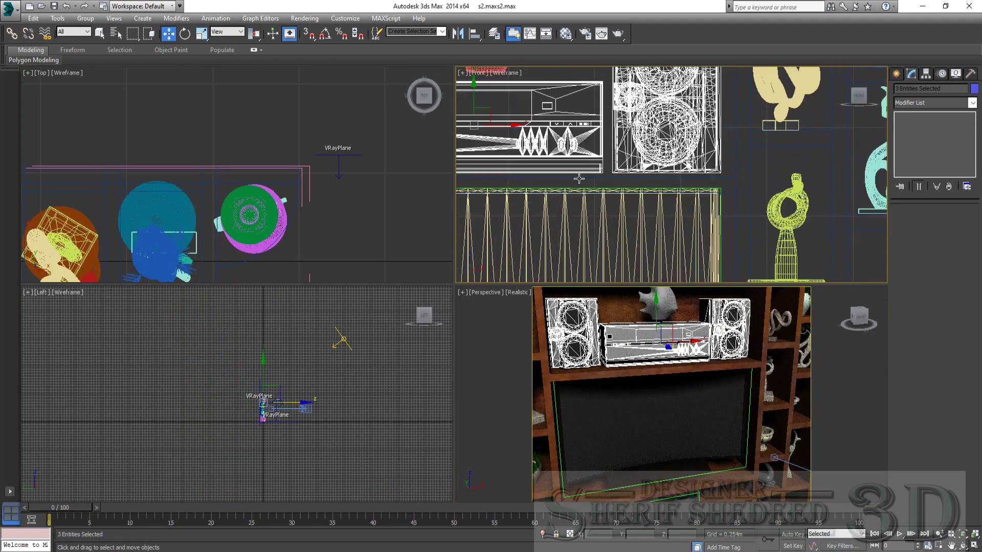
pyautogui.scroll(2, 674, 144)
pyautogui.moveTo(783, 167); pyautogui.dragTo(639, 167, button='middle')
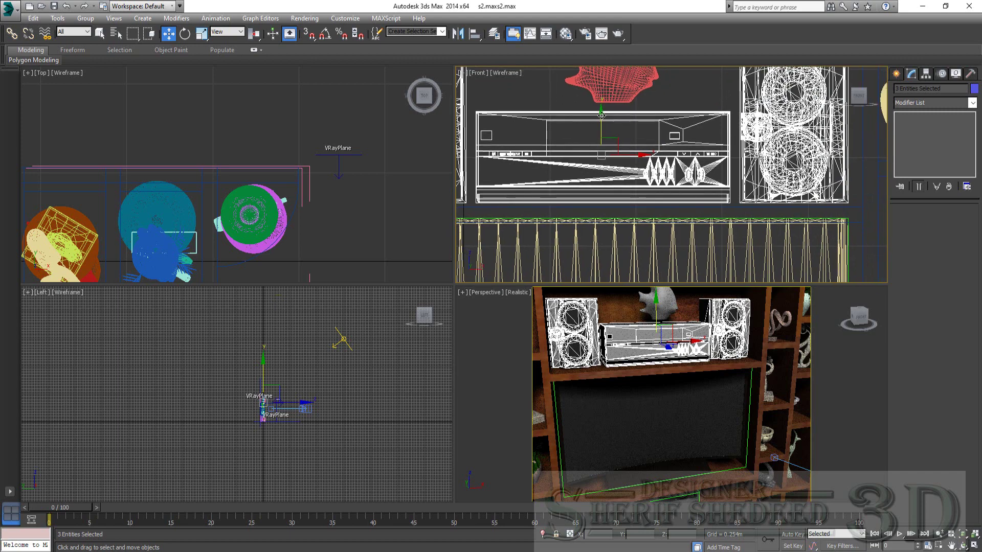
pyautogui.moveTo(602, 115); pyautogui.dragTo(607, 119)
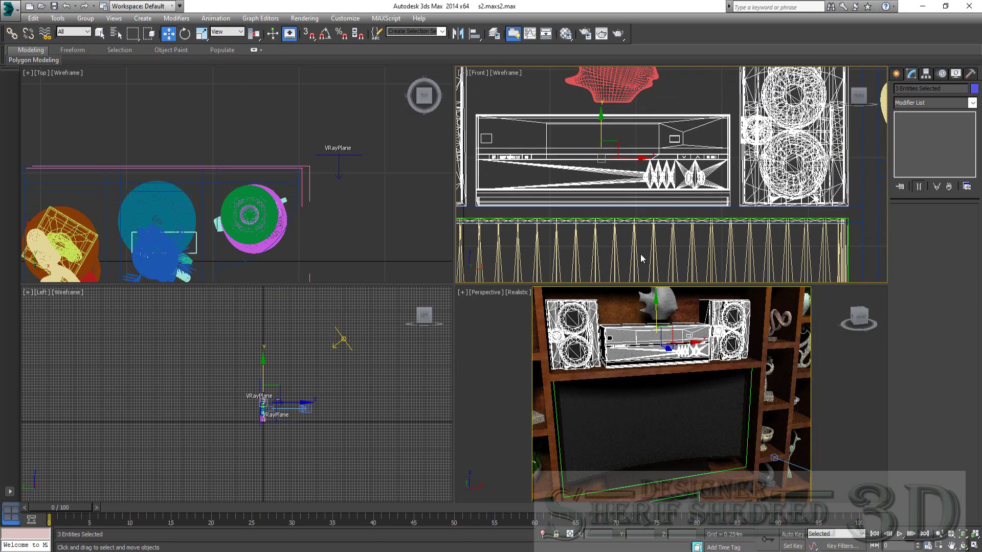
# Lower the TV group slightly in the front view.
pyautogui.moveTo(640, 254)
pyautogui.mouseDown(button='middle')
pyautogui.moveTo(625, 85)
pyautogui.moveTo(614, 113)
pyautogui.mouseUp(button='middle')
pyautogui.scroll(-1, 624, 85)
pyautogui.scroll(-3, 625, 84)
pyautogui.scroll(2, 616, 117)
pyautogui.click(604, 108)
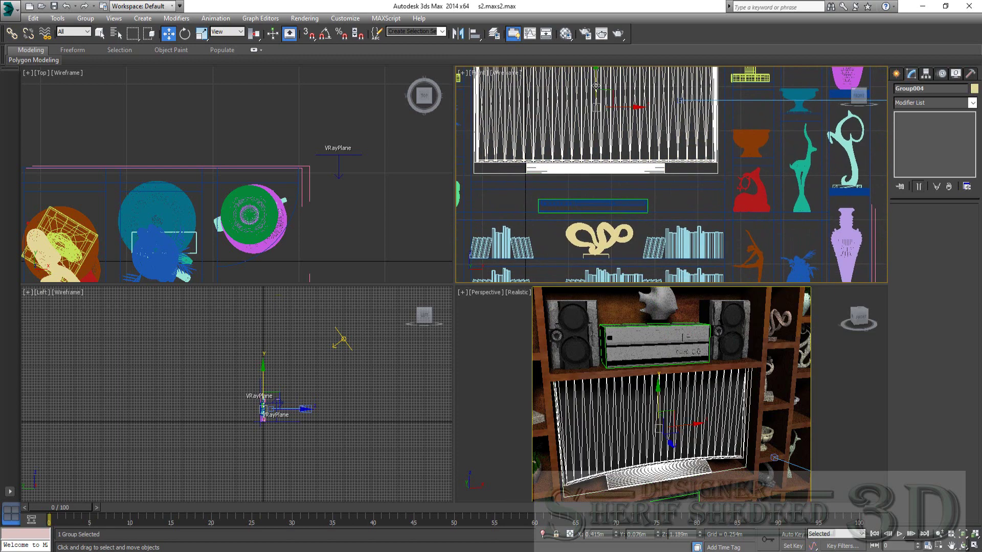
pyautogui.moveTo(596, 86); pyautogui.dragTo(614, 89)
pyautogui.scroll(2, 615, 139)
pyautogui.scroll(2, 590, 113)
pyautogui.moveTo(591, 114); pyautogui.dragTo(573, 135, button='middle')
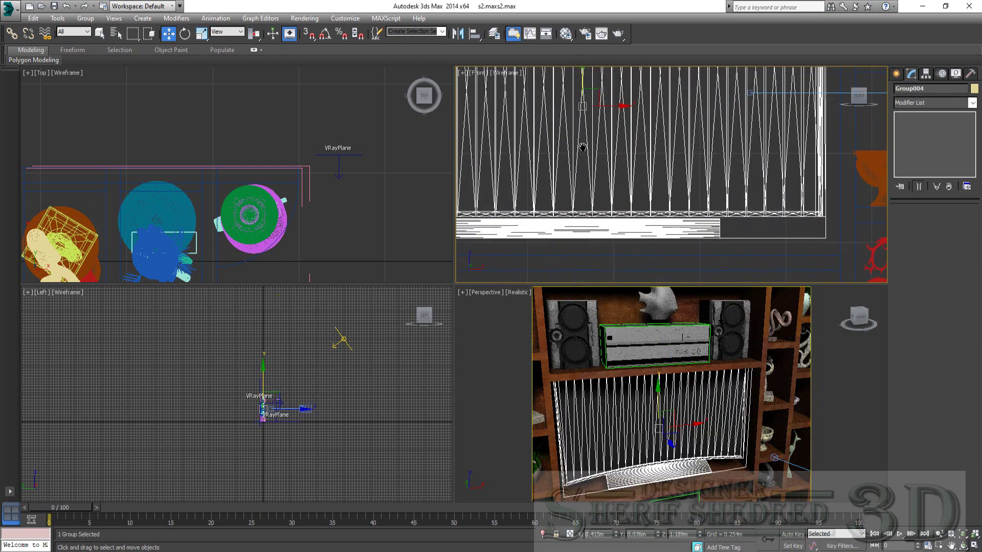
pyautogui.moveTo(572, 81); pyautogui.dragTo(584, 96)
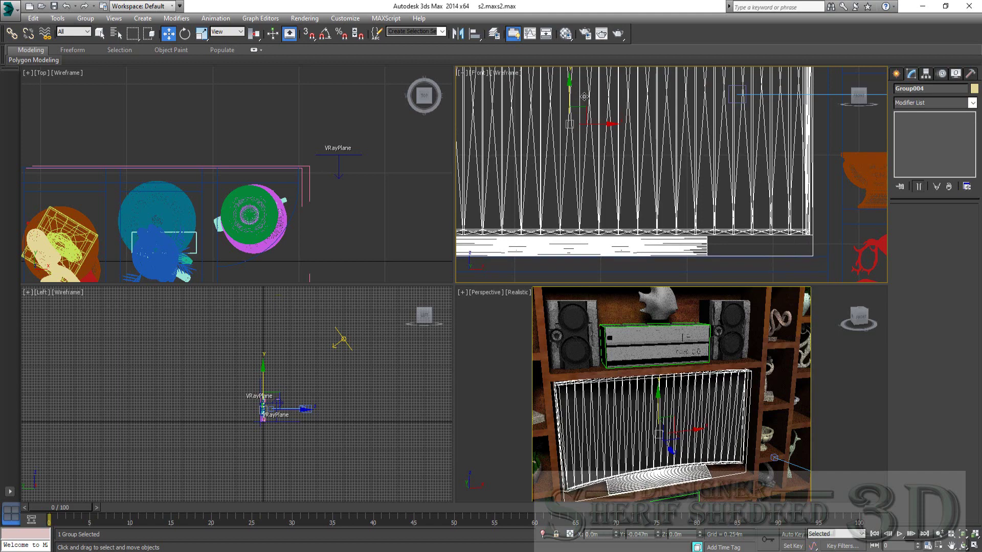
# Raise the box beneath the TV slightly.
pyautogui.moveTo(651, 463); pyautogui.dragTo(629, 378, button='middle')
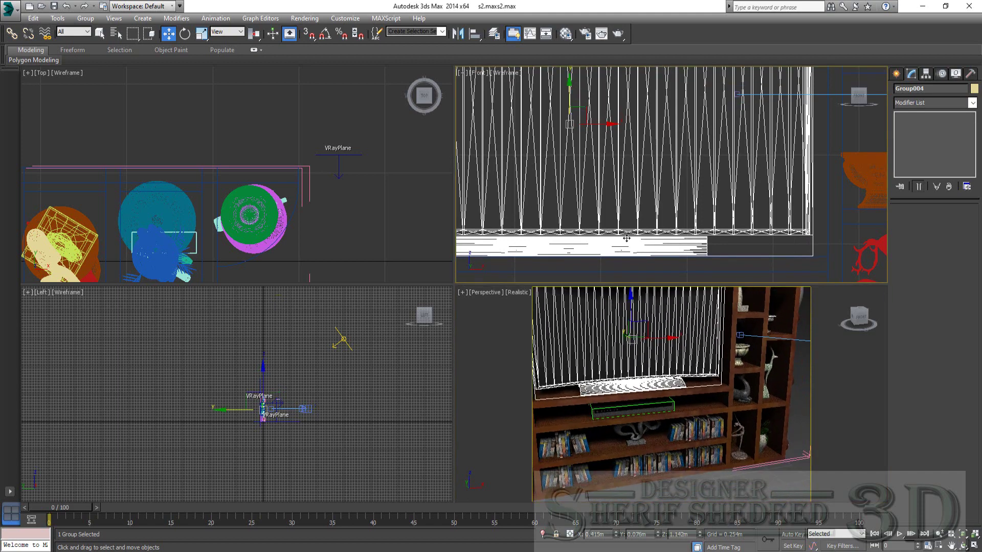
pyautogui.moveTo(645, 233); pyautogui.dragTo(641, 69, button='middle')
pyautogui.click(620, 134)
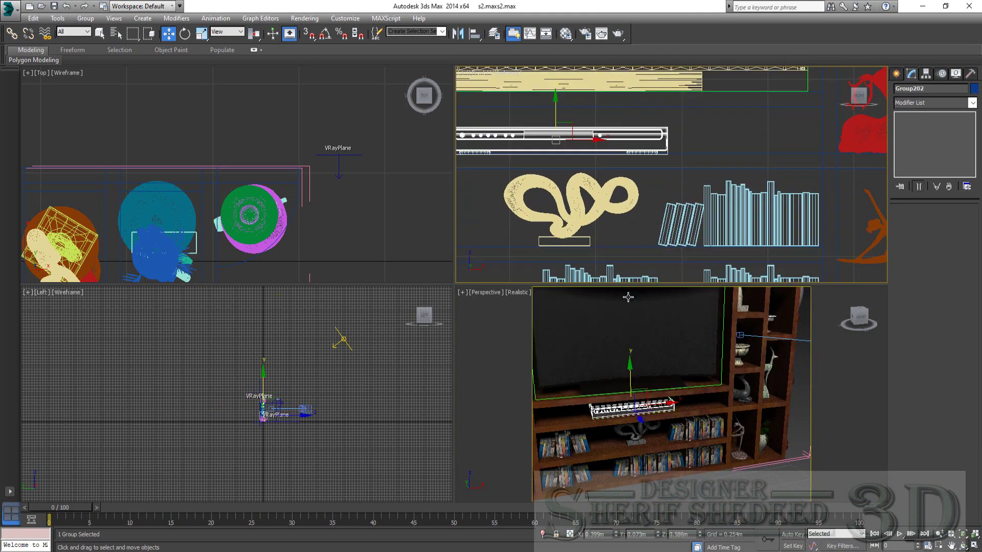
pyautogui.scroll(2, 569, 121)
pyautogui.moveTo(569, 121); pyautogui.dragTo(603, 158, button='middle')
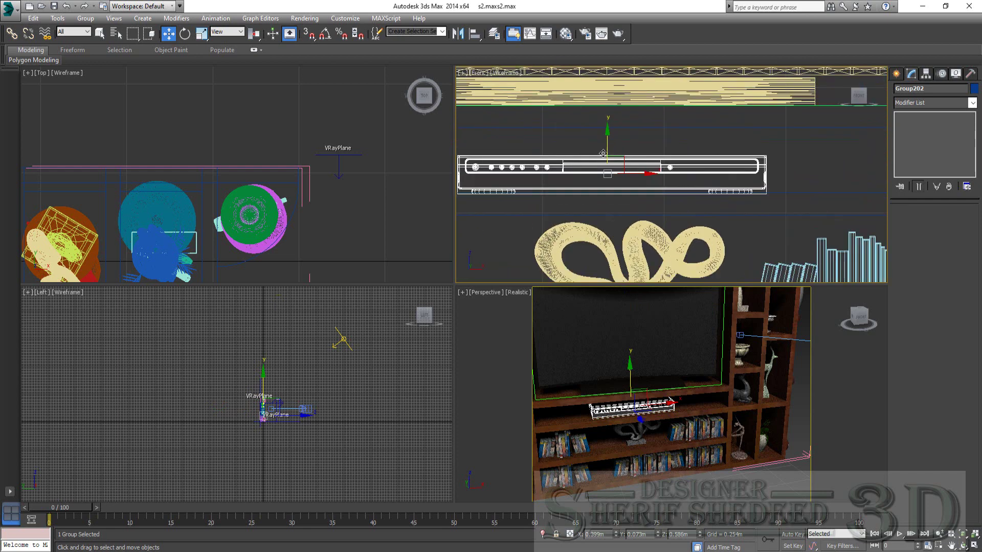
pyautogui.moveTo(606, 150); pyautogui.dragTo(606, 149)
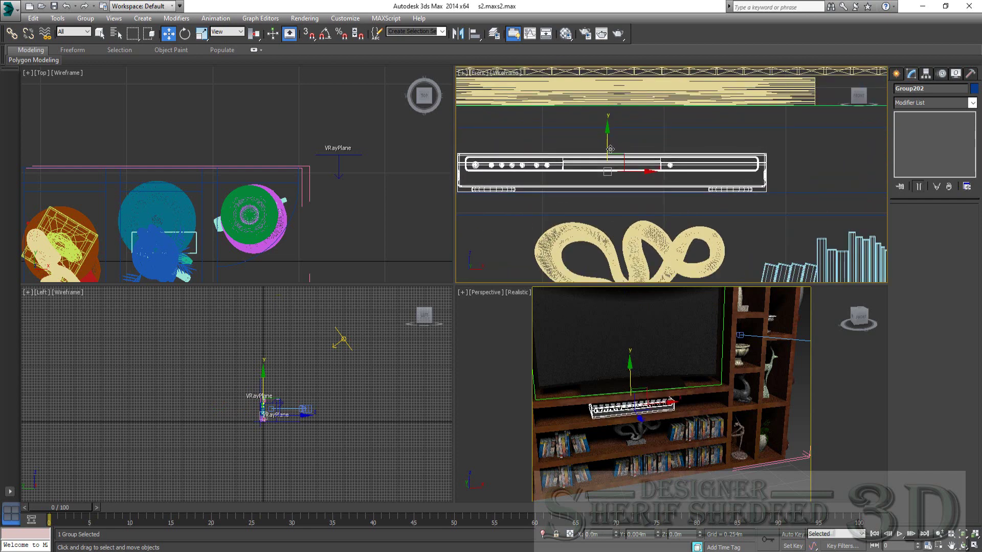
# Inspect the vases, statue and bookshelf in front view, then maximize the Perspective view.
pyautogui.scroll(-4, 671, 188)
pyautogui.scroll(-2, 671, 188)
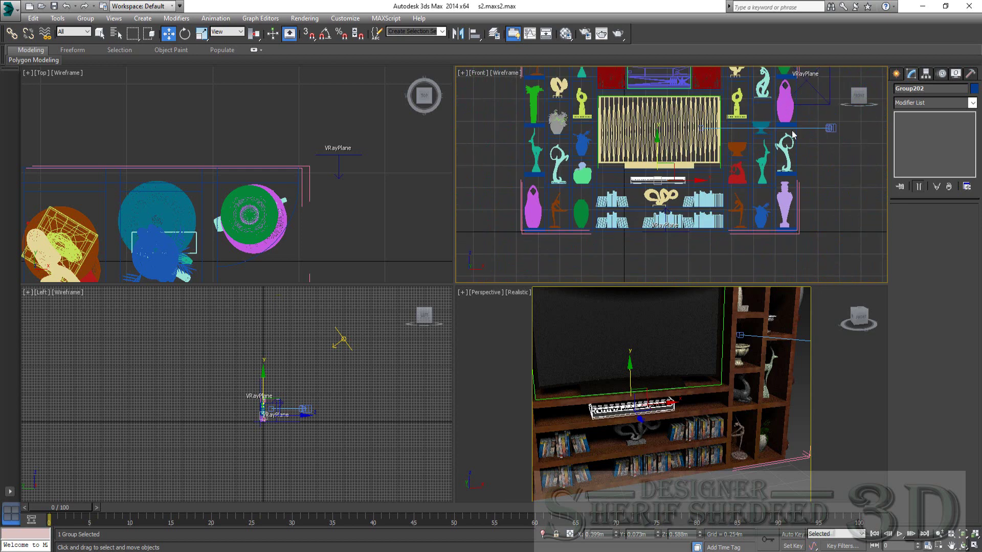
pyautogui.scroll(2, 672, 188)
pyautogui.scroll(4, 671, 188)
pyautogui.moveTo(676, 169); pyautogui.dragTo(646, 219, button='middle')
pyautogui.click(637, 133)
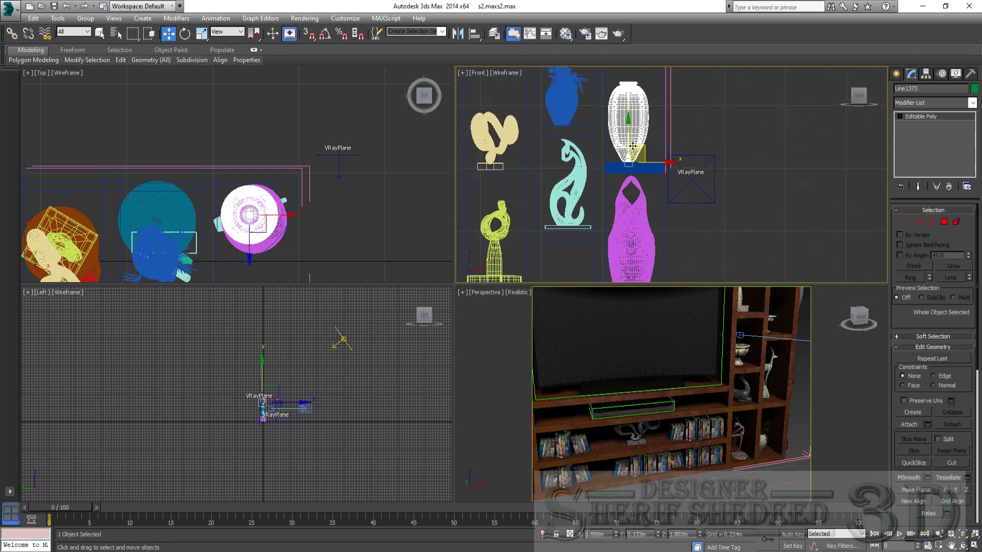
pyautogui.scroll(4, 644, 174)
pyautogui.click(536, 98)
pyautogui.click(550, 202)
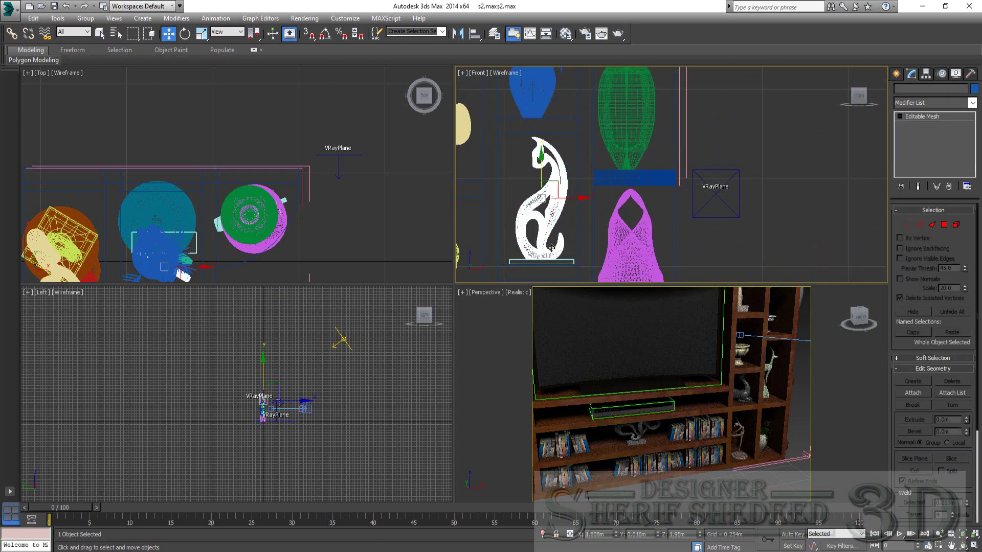
pyautogui.moveTo(555, 200); pyautogui.dragTo(595, 49, button='middle')
pyautogui.scroll(-4, 629, 172)
pyautogui.scroll(2, 626, 185)
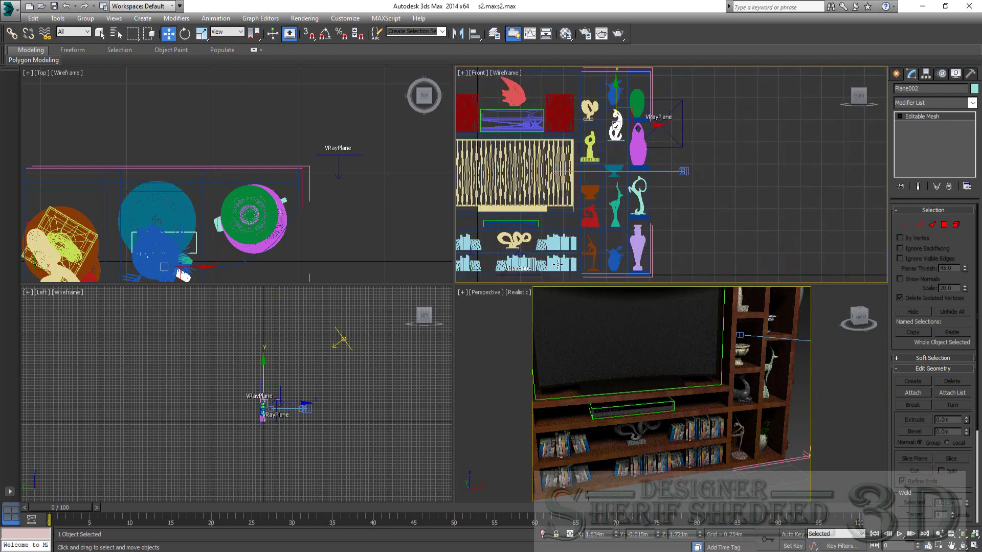
pyautogui.scroll(2, 557, 261)
pyautogui.scroll(2, 648, 211)
pyautogui.scroll(5, 648, 211)
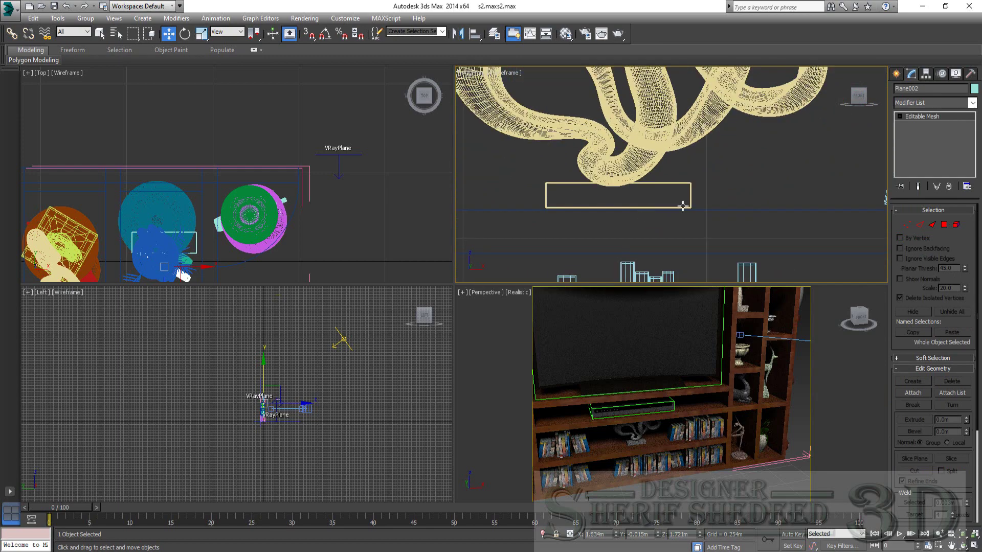
pyautogui.scroll(-3, 683, 207)
pyautogui.scroll(-2, 614, 206)
pyautogui.scroll(-2, 608, 211)
pyautogui.moveTo(564, 204); pyautogui.dragTo(573, 221, button='middle')
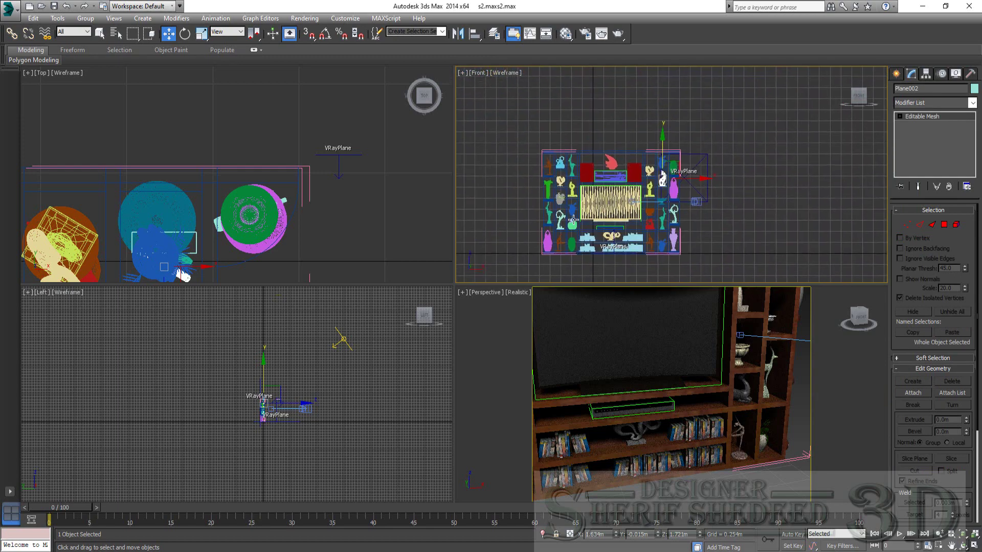
pyautogui.scroll(3, 550, 177)
pyautogui.scroll(2, 550, 176)
pyautogui.scroll(-2, 550, 176)
pyautogui.scroll(-1, 550, 177)
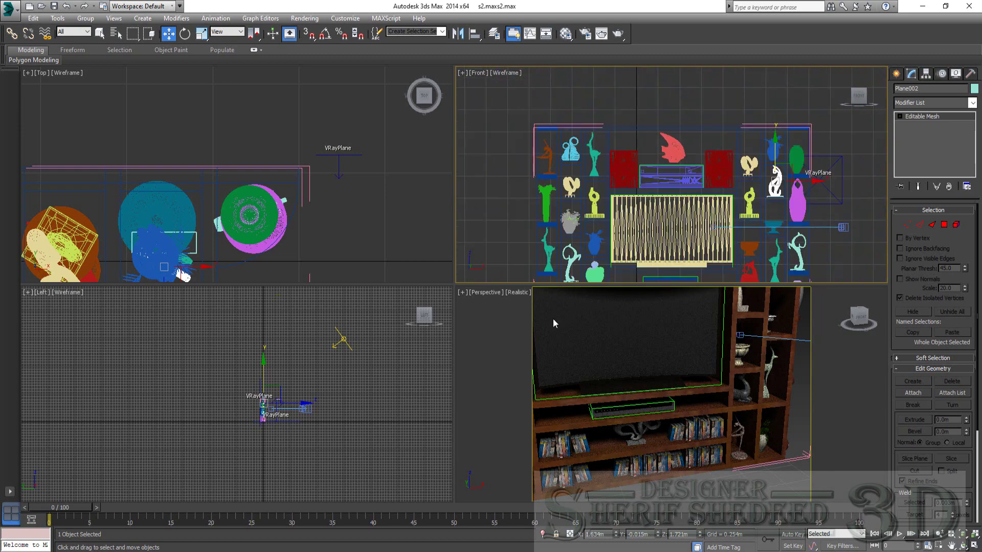
pyautogui.rightClick(553, 323)
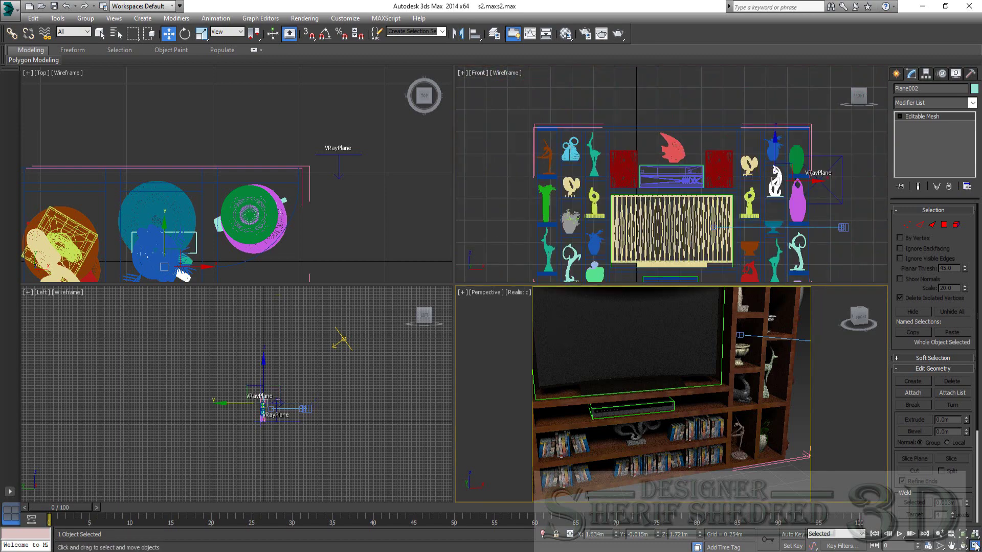
pyautogui.click(975, 546)
# Look through VRayPhysicalCamera001, deselect all, render a test image, then close it.
pyautogui.click(51, 72)
pyautogui.moveTo(80, 85)
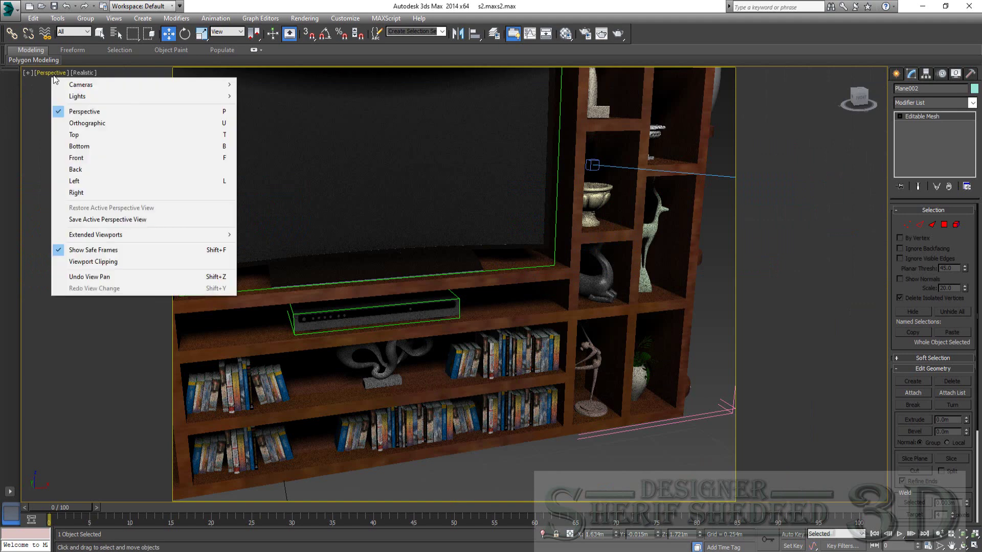
pyautogui.click(262, 84)
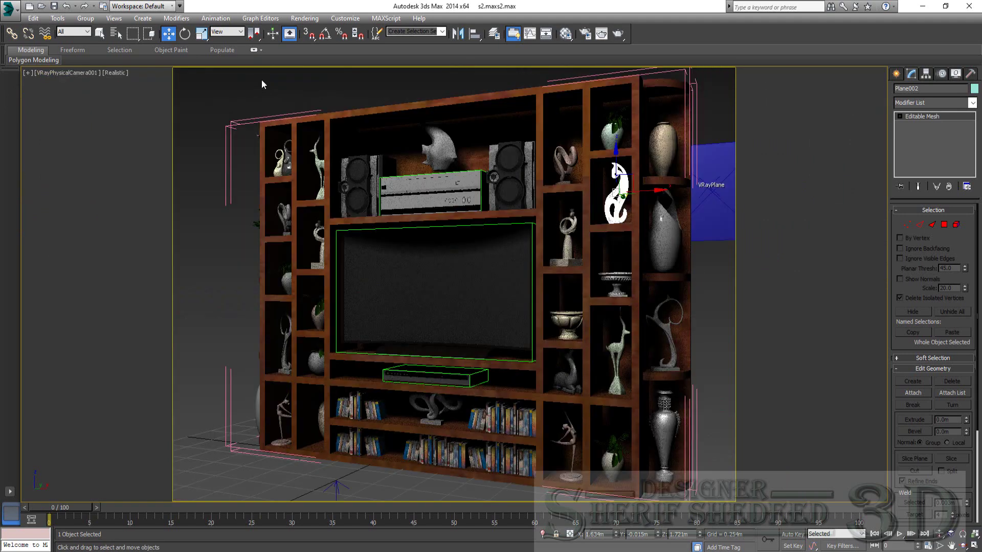
pyautogui.click(80, 313)
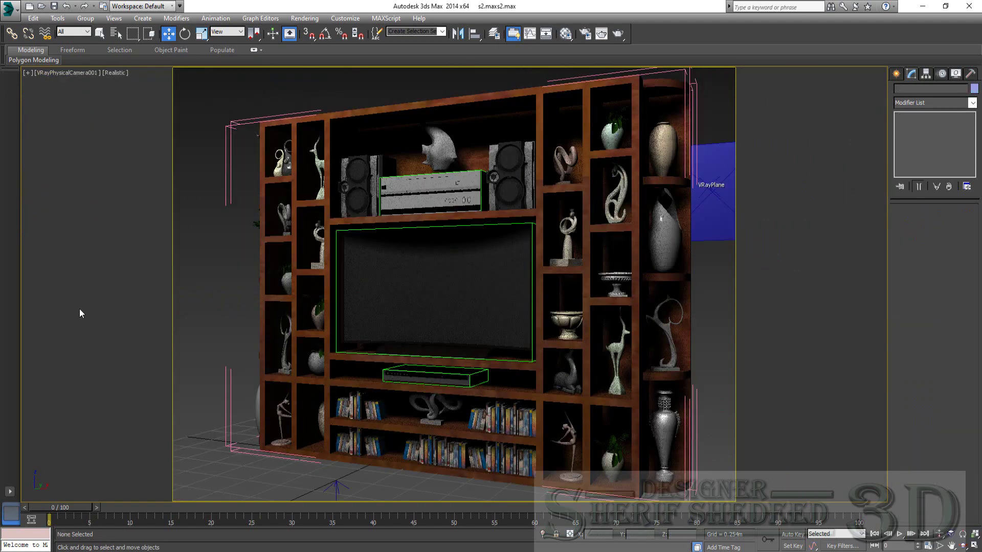
pyautogui.click(618, 32)
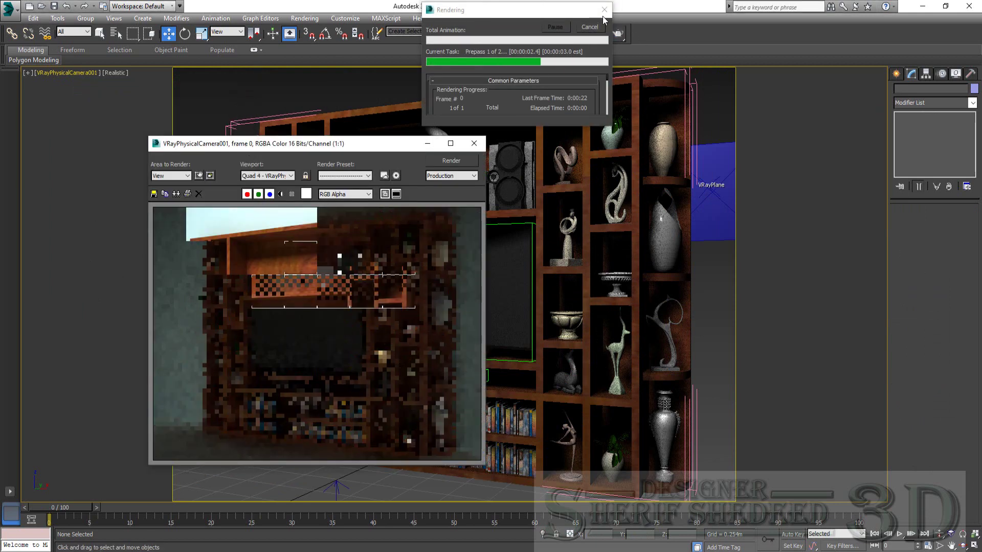
pyautogui.moveTo(355, 148); pyautogui.dragTo(701, 102)
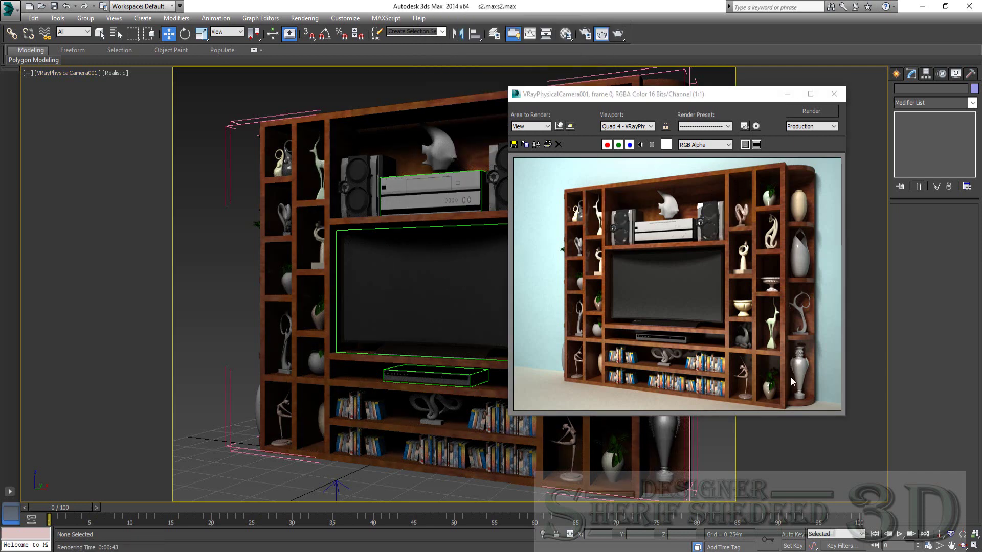
pyautogui.click(834, 95)
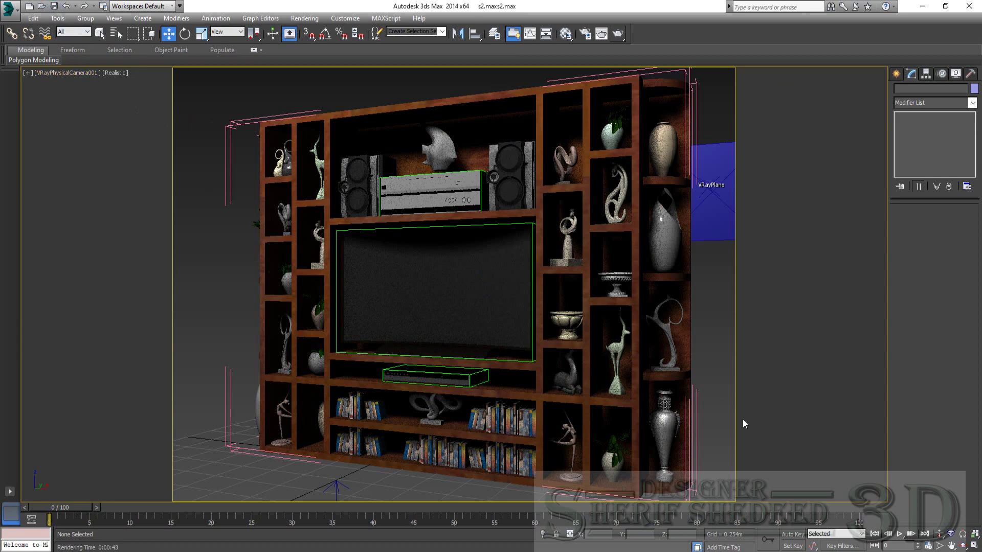
# Orbit the camera to face the unit, set focal length to 47.126 mm, and re-render.
pyautogui.click(964, 546)
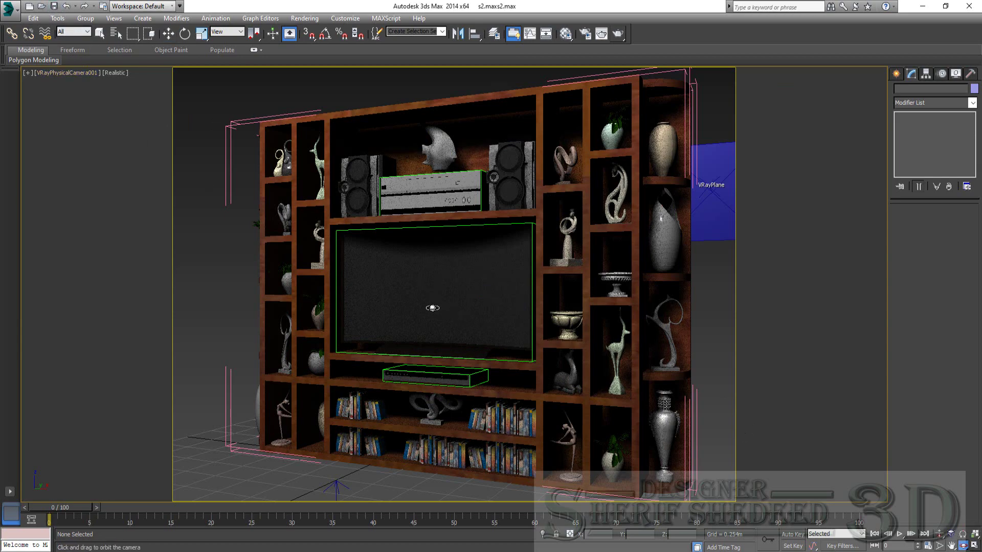
pyautogui.moveTo(433, 308)
pyautogui.mouseDown()
pyautogui.moveTo(449, 279)
pyautogui.moveTo(439, 309)
pyautogui.moveTo(458, 304)
pyautogui.mouseUp()
pyautogui.click(115, 34)
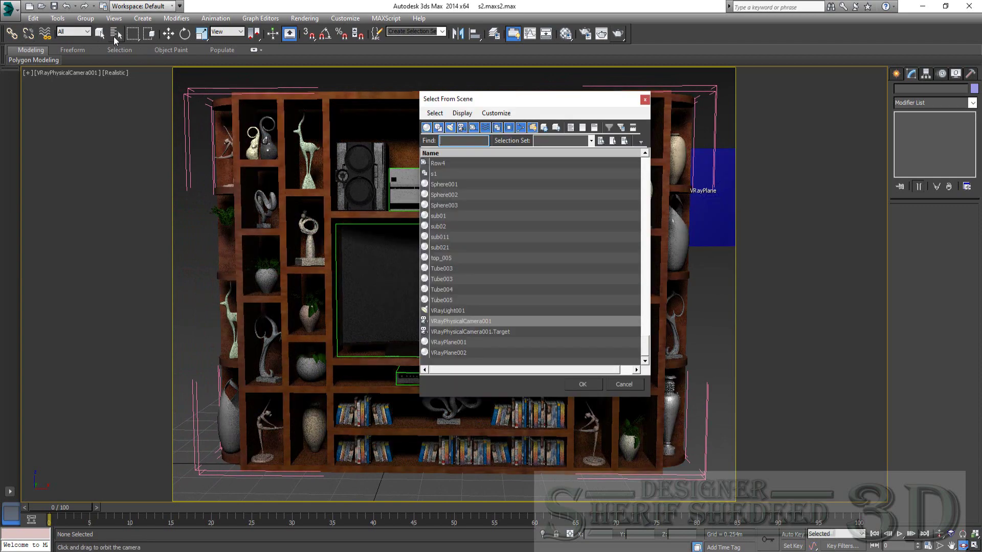
pyautogui.click(442, 321)
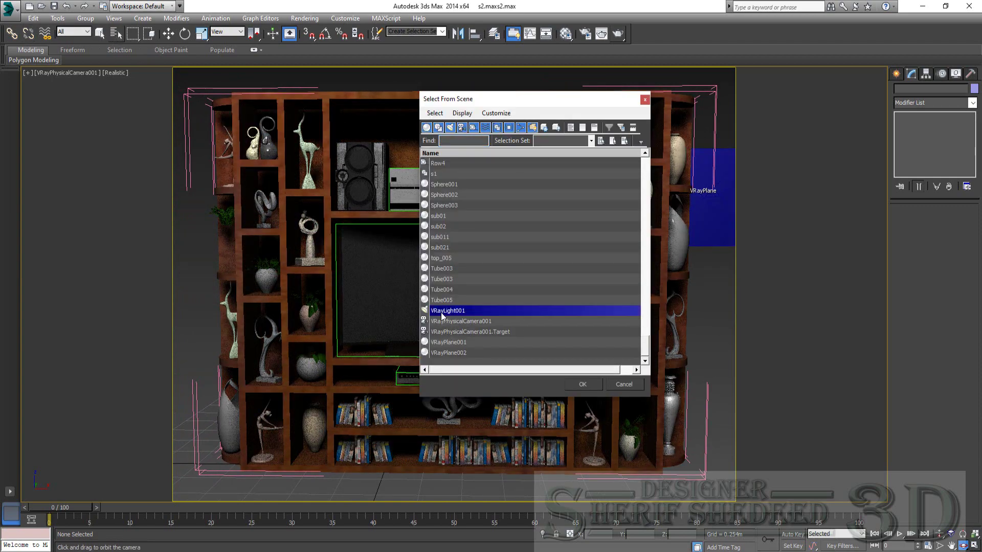
pyautogui.doubleClick(440, 321)
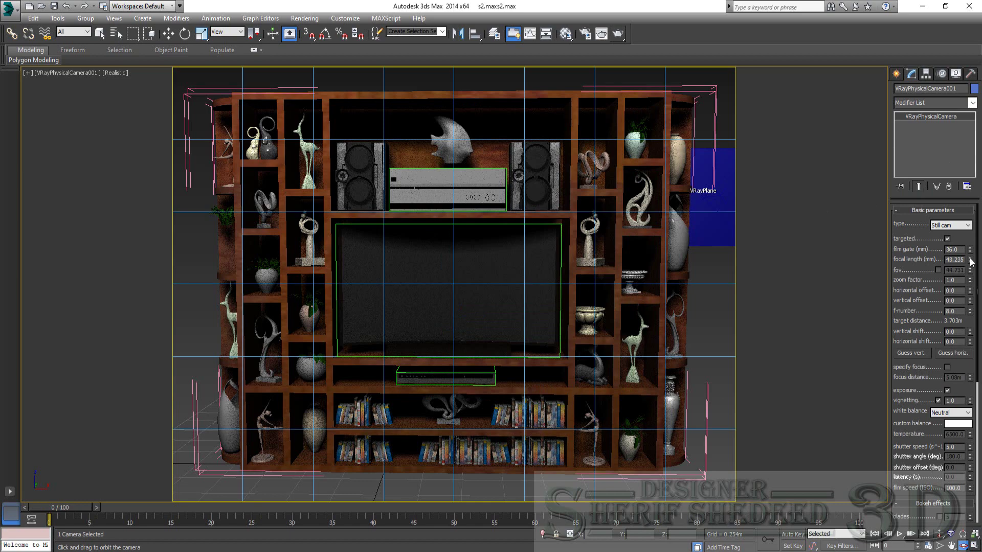
pyautogui.moveTo(971, 261); pyautogui.dragTo(968, 252)
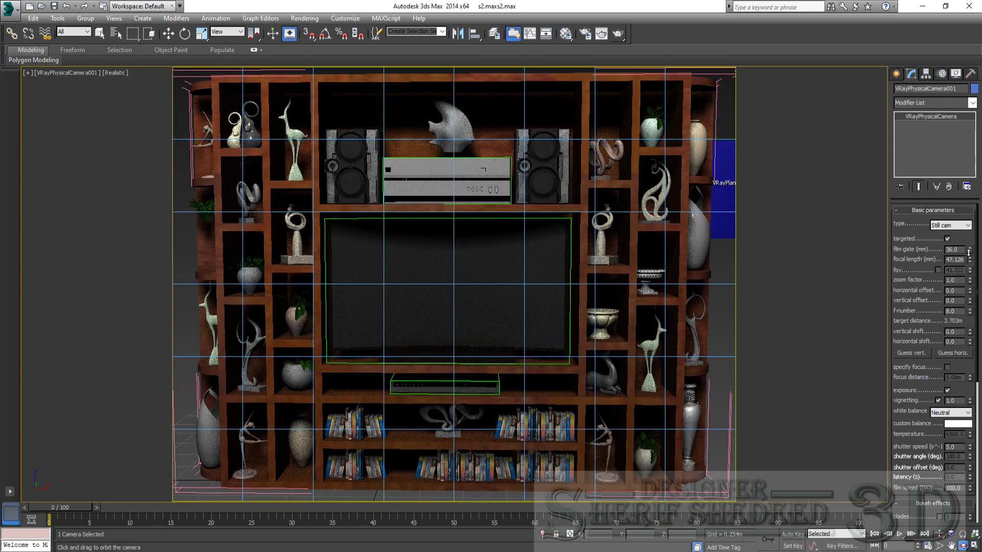
pyautogui.click(618, 34)
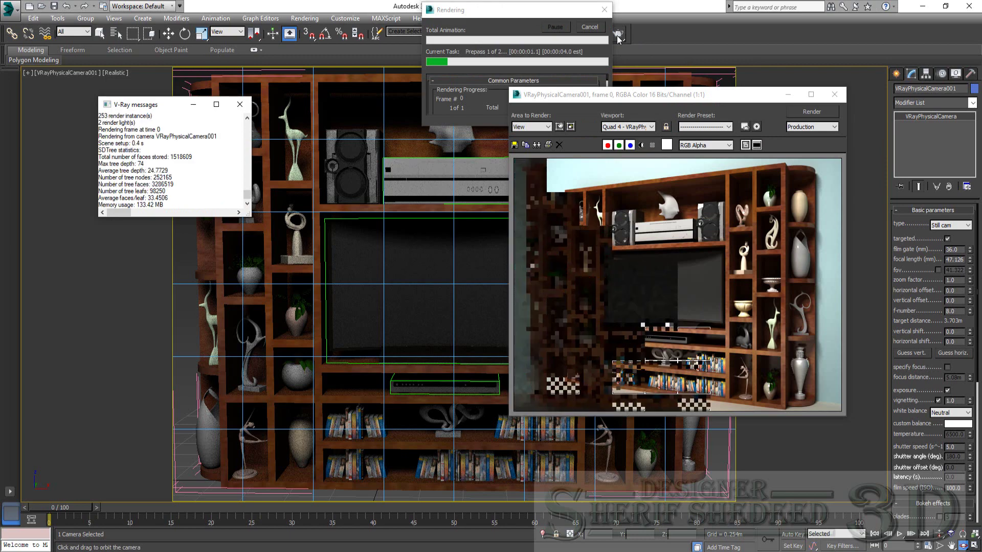